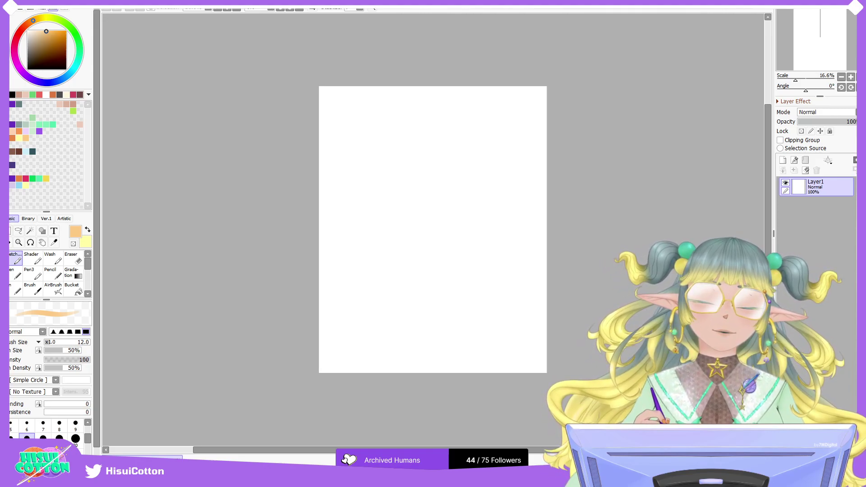
Step: Make a few loose orange strokes across the middle of the canvas and clear the layer
mouse_move(361, 197)
left_mouse_down()
mouse_move(392, 289)
mouse_move(362, 200)
mouse_move(413, 224)
mouse_move(424, 277)
left_mouse_up()
left_click_drag(414, 178, 441, 252)
left_click_drag(420, 199, 493, 228)
left_click_drag(459, 158, 497, 227)
left_click(806, 170)
Step: Letter "BRB" in orange across the middle of the canvas and clear the layer
left_click_drag(348, 200, 358, 242)
mouse_move(386, 190)
left_mouse_down()
mouse_move(395, 223)
mouse_move(398, 208)
mouse_move(433, 212)
left_mouse_up()
mouse_move(423, 165)
left_mouse_down()
mouse_move(431, 198)
mouse_move(456, 195)
mouse_move(435, 206)
left_mouse_up()
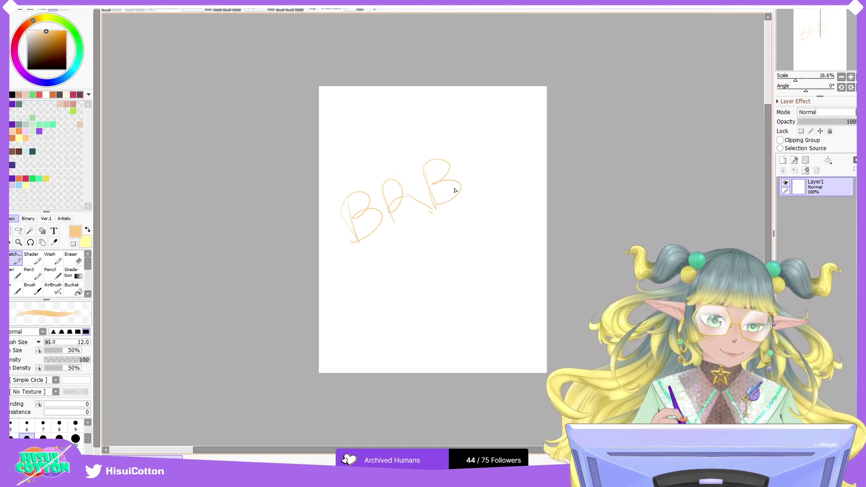
left_click(806, 170)
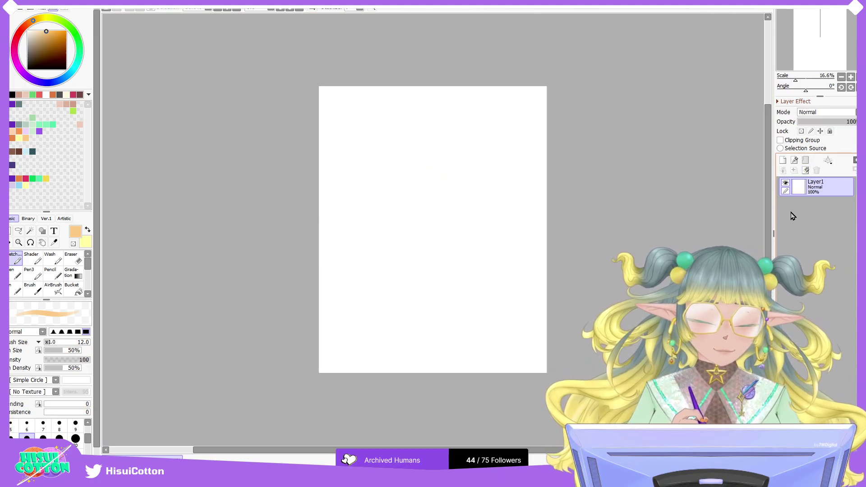
Step: Switch the drawing colour to black and close the current blank portrait canvas
left_click(12, 94)
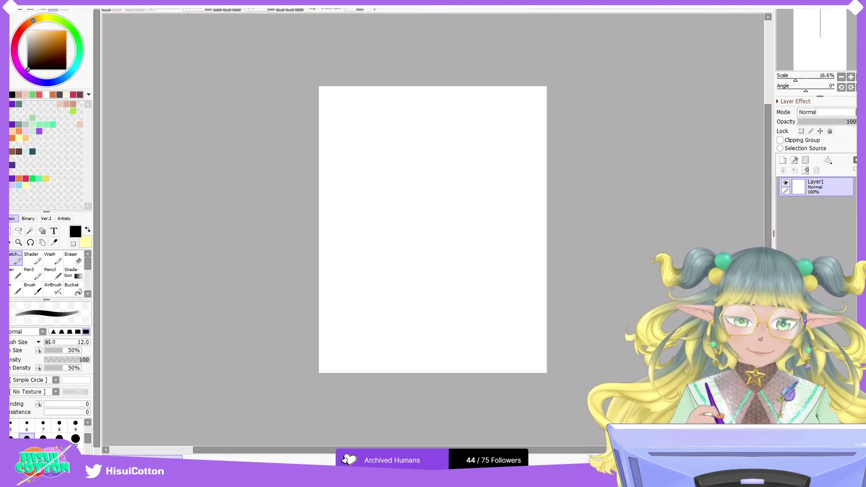
left_click(851, 78)
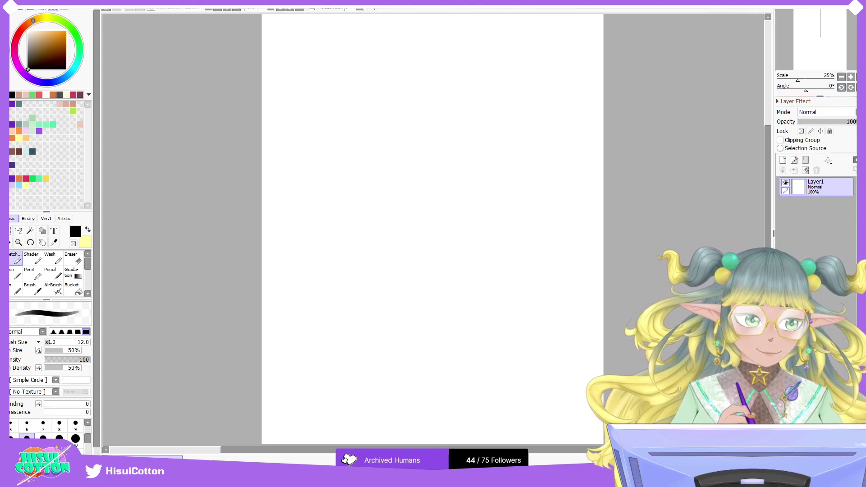
key("ctrl+w")
left_click(431, 252)
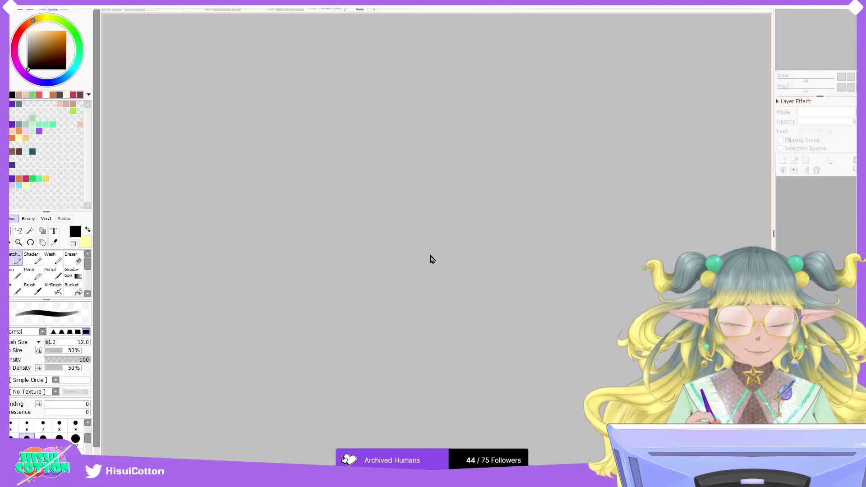
Step: Create a new white landscape canvas from a preset
left_click(27, 5)
left_click(30, 17)
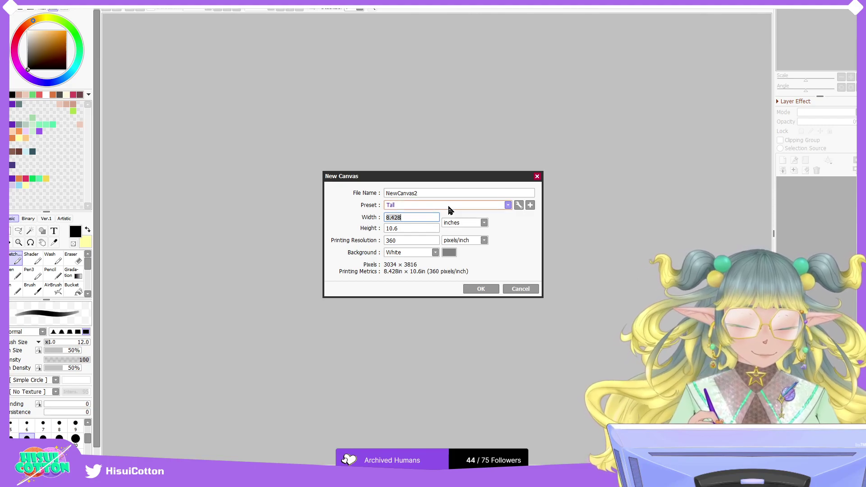
left_click(448, 209)
left_click(437, 283)
left_click(481, 289)
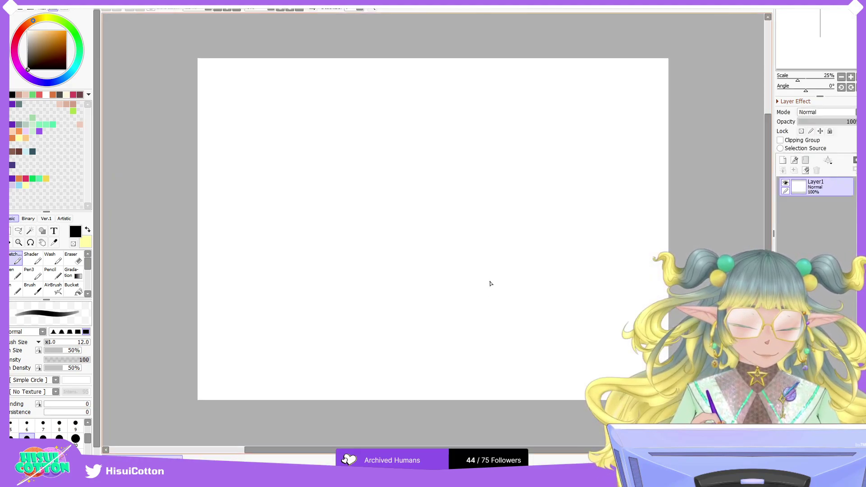
Step: Select the Brush tool, test it with a few curved mint green strokes and clear the layer
left_click(850, 76)
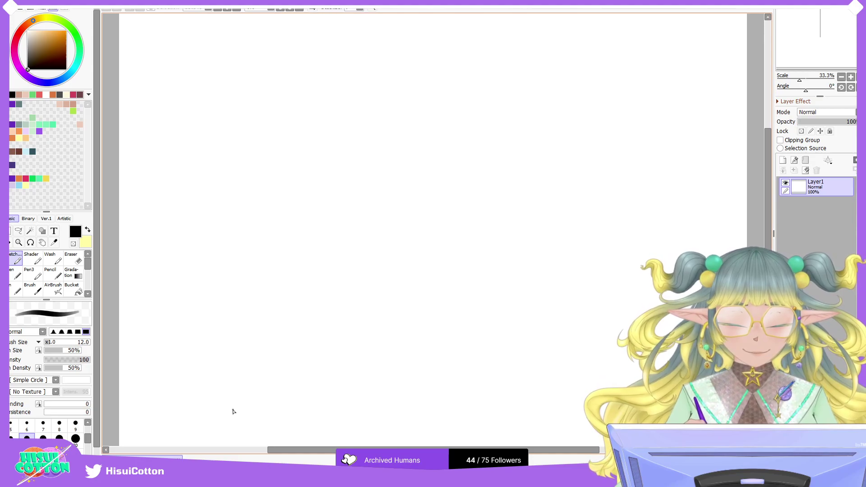
left_click(38, 291)
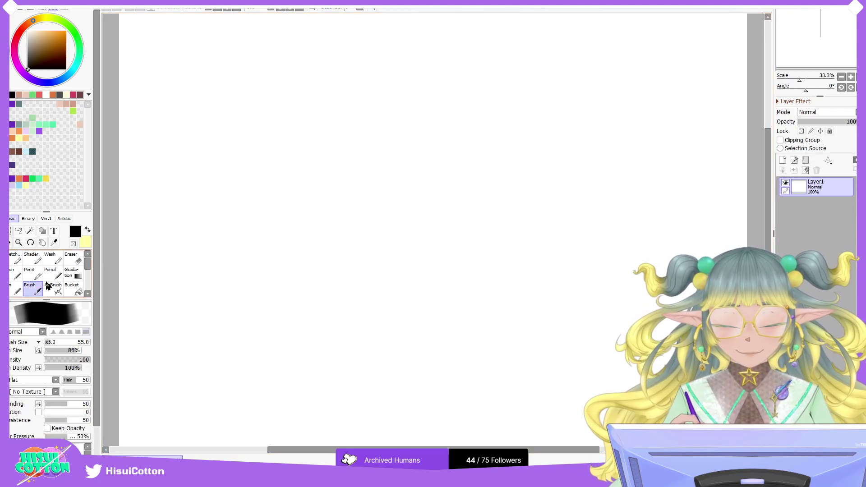
left_click(53, 124)
left_click_drag(256, 102, 263, 322)
left_click_drag(249, 166, 261, 324)
left_click_drag(251, 169, 326, 350)
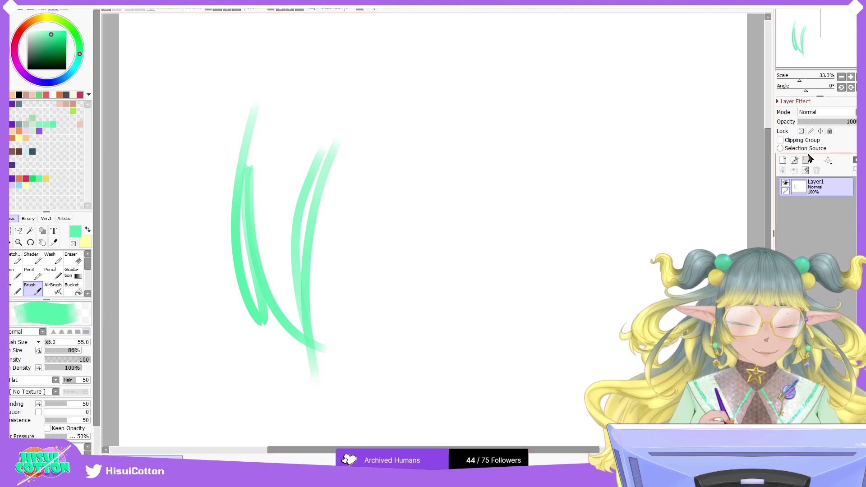
left_click(805, 170)
Step: Load the Basics swatch set and test the flat brush with curved black strokes, clearing the layer again
left_click(88, 94)
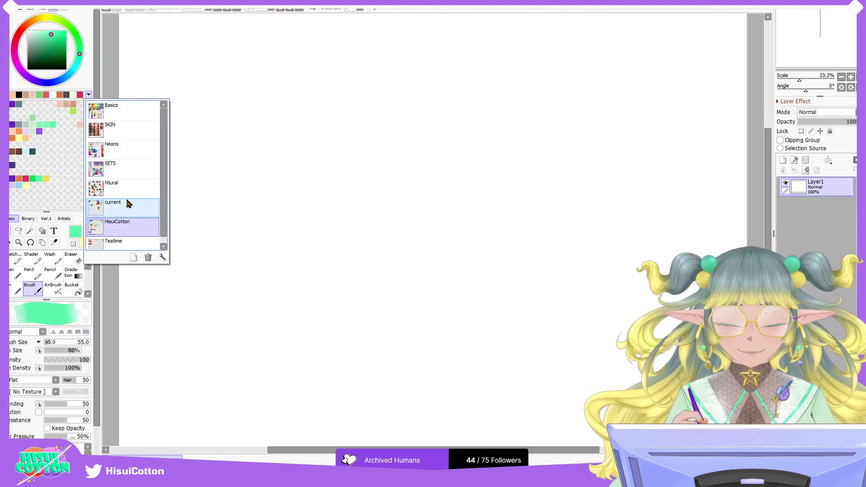
left_click(124, 119)
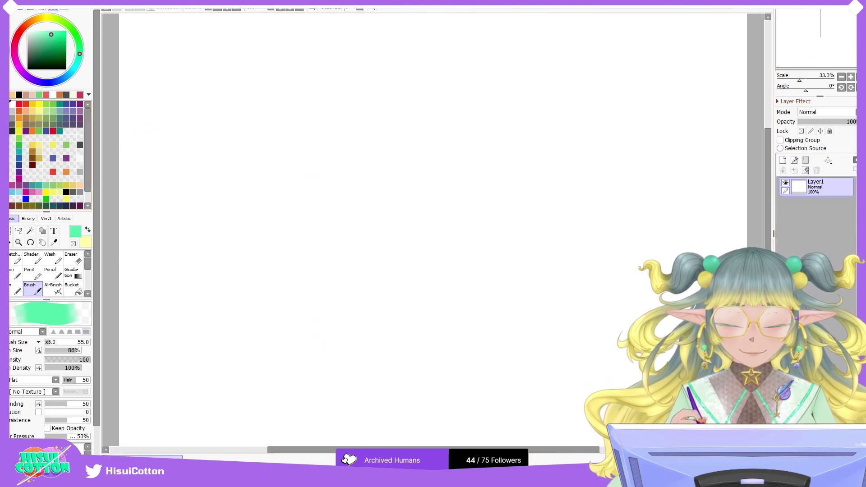
left_click(19, 94)
left_click_drag(284, 132, 301, 339)
left_click_drag(310, 377, 312, 377)
left_click_drag(269, 221, 297, 375)
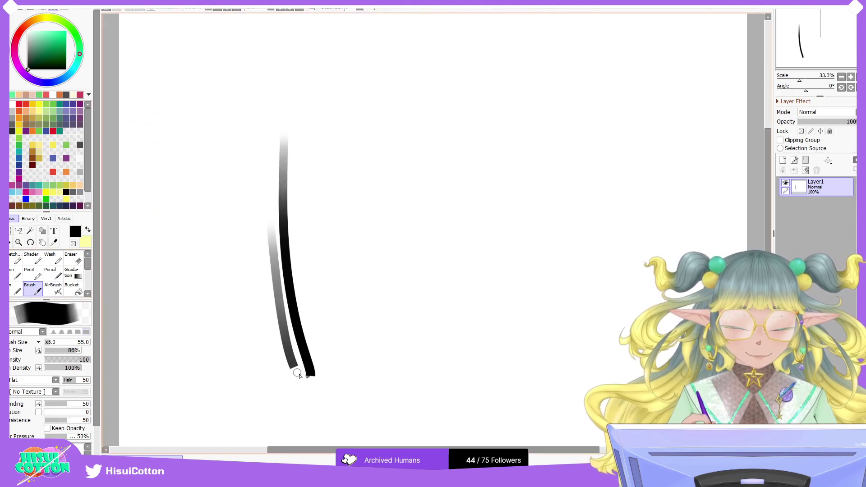
left_click(805, 171)
Step: Try the Lace Cross brush shape with two curved black strokes and undo them
left_click(56, 380)
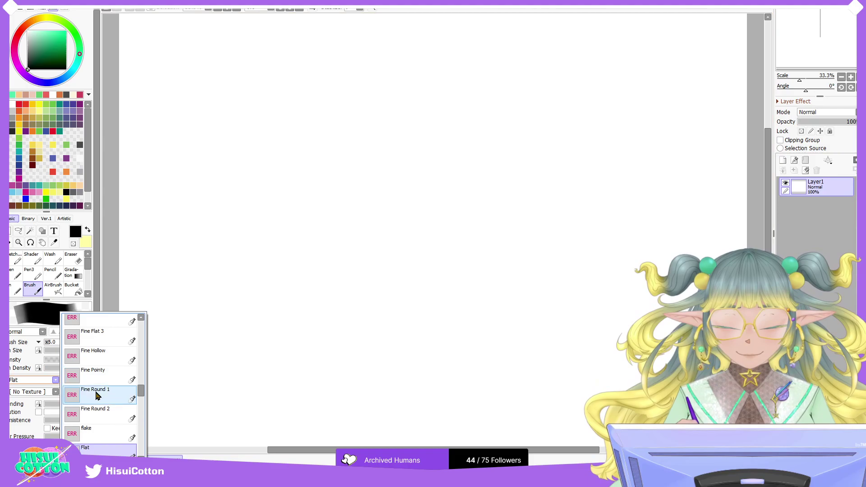
left_click_drag(140, 390, 139, 404)
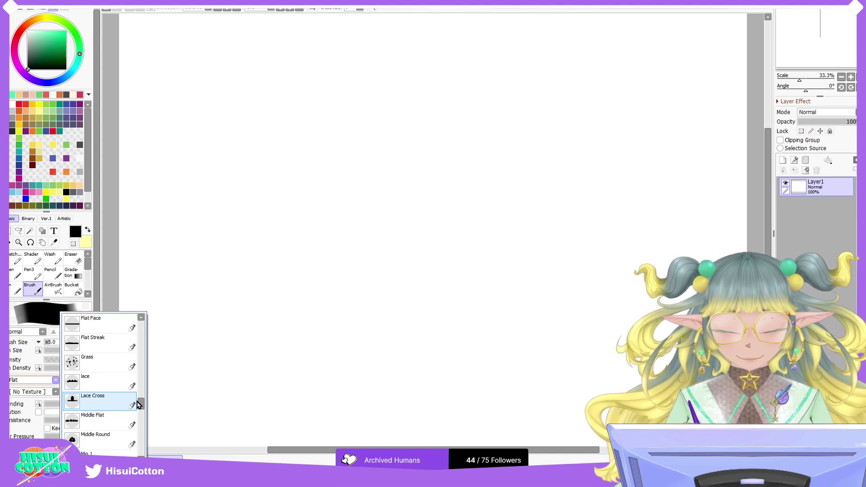
left_click(109, 402)
mouse_move(239, 162)
left_mouse_down()
mouse_move(280, 356)
mouse_move(324, 376)
left_mouse_up()
left_click_drag(316, 179, 368, 373)
key("ctrl+z")
key("ctrl+z")
key("ctrl+z")
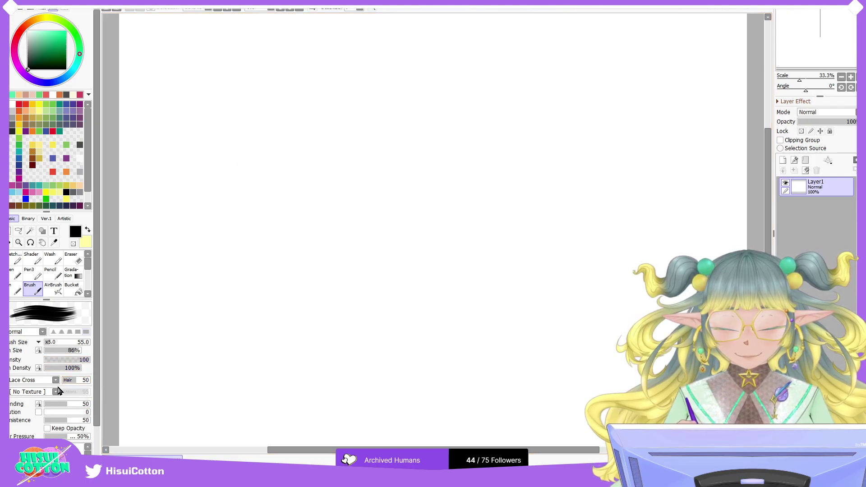
Step: Test the Lace Cross brush further with several zigzag strokes across the canvas and undo them all
mouse_move(279, 272)
left_mouse_down()
mouse_move(275, 328)
mouse_move(289, 361)
mouse_move(381, 296)
left_mouse_up()
left_click_drag(419, 270, 532, 217)
left_click_drag(433, 291, 523, 235)
left_click_drag(332, 367, 273, 427)
left_click_drag(519, 274, 449, 342)
key("ctrl+z")
key("ctrl+z")
key("ctrl+z")
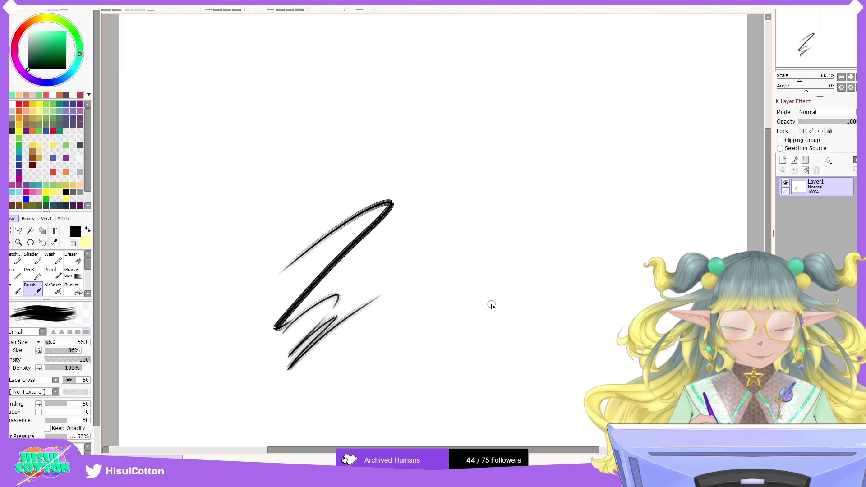
key("ctrl+z")
key("ctrl+z")
key("ctrl+z")
Step: Try the Middle Flat brush shape with a long looping black stroke and undo it
left_click(55, 379)
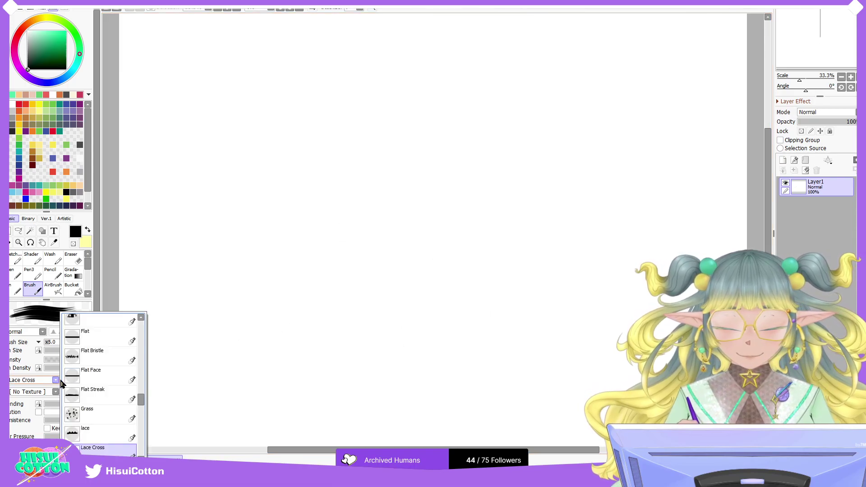
left_click_drag(141, 400, 141, 409)
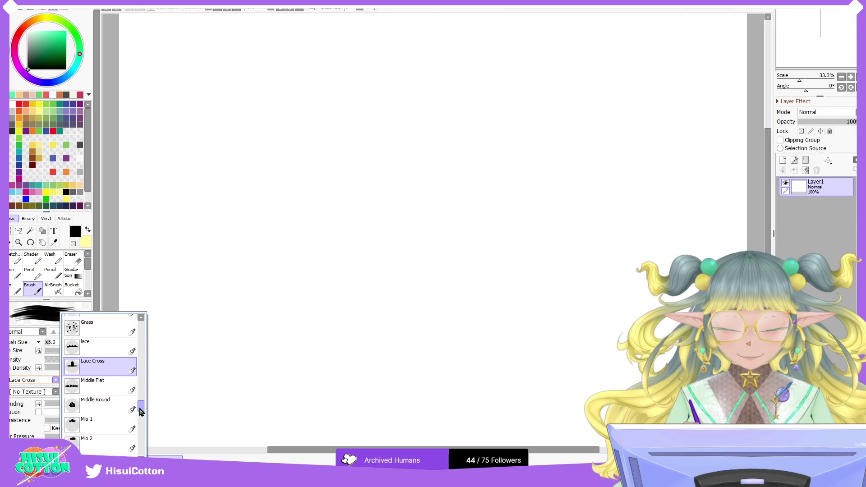
left_click(123, 387)
mouse_move(216, 301)
left_mouse_down()
mouse_move(431, 194)
mouse_move(300, 312)
mouse_move(308, 410)
left_mouse_up()
left_click_drag(308, 408, 453, 268)
key("ctrl+z")
key("ctrl+z")
key("ctrl+z")
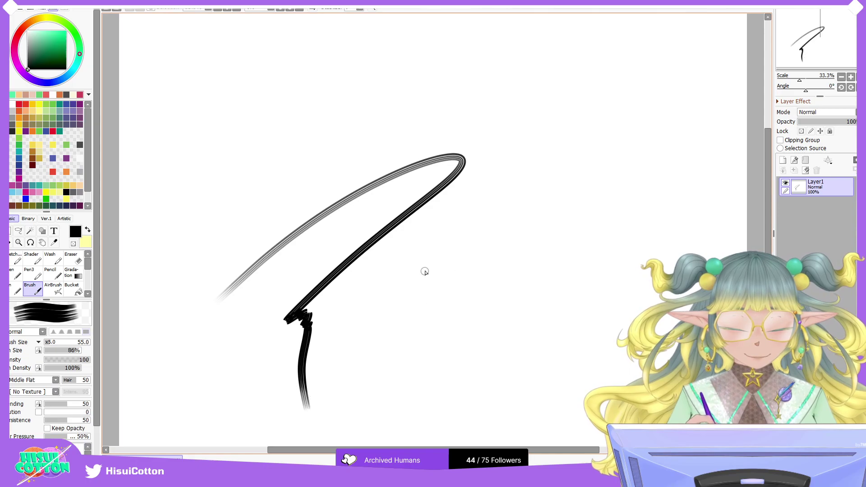
Step: Try the lace brush shape with a long arc and a short wavy stroke, and clear the layer
left_click(59, 382)
mouse_move(140, 400)
left_mouse_down()
mouse_move(140, 412)
mouse_move(141, 405)
left_mouse_up()
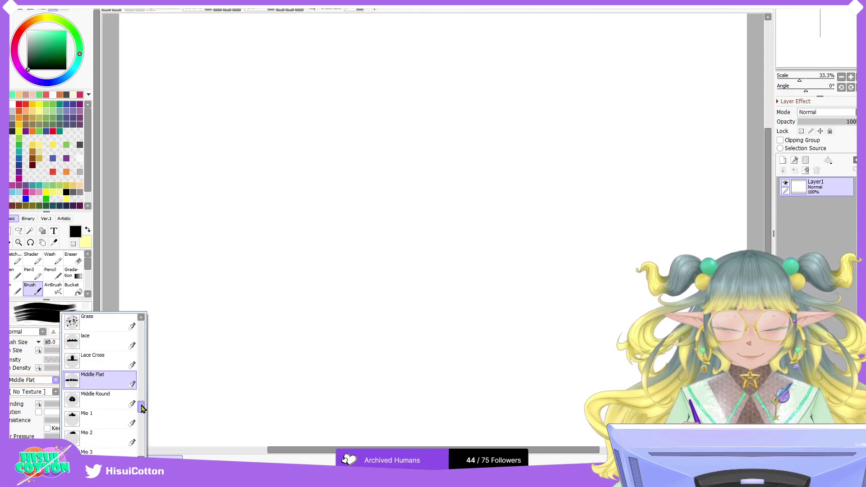
left_click(106, 345)
mouse_move(166, 355)
left_mouse_down()
mouse_move(448, 138)
mouse_move(402, 189)
mouse_move(426, 243)
mouse_move(428, 285)
left_mouse_up()
left_click_drag(444, 313, 496, 293)
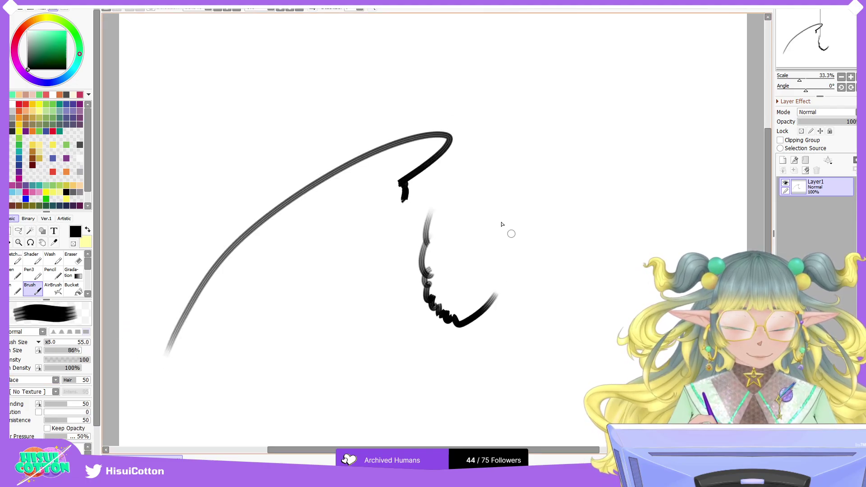
left_click_drag(495, 218, 504, 235)
key("Delete")
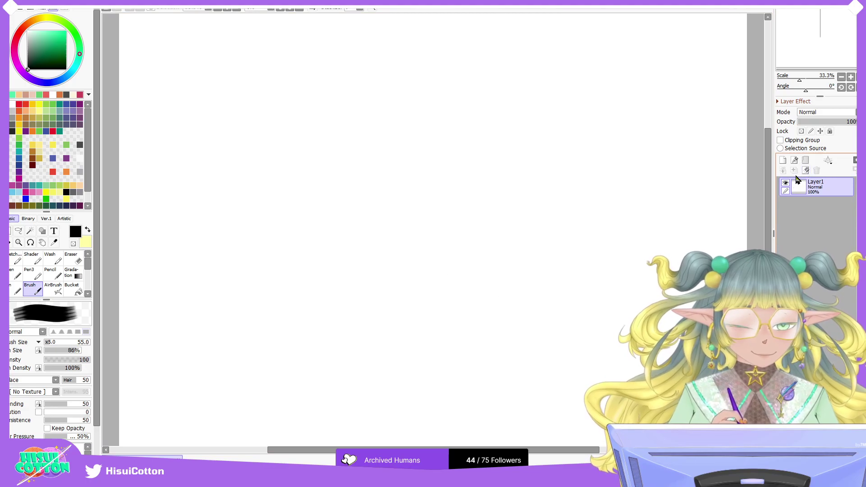
Step: Set the brush shape to Mio 2
left_click(56, 381)
left_click_drag(141, 398, 139, 412)
left_click(99, 374)
Step: Test the Mio 2 brush by scribbling loops, waves and hatching over the whole canvas, and clear the layer
mouse_move(201, 316)
left_mouse_down()
mouse_move(226, 240)
mouse_move(309, 239)
mouse_move(345, 270)
mouse_move(429, 242)
mouse_move(494, 205)
mouse_move(484, 238)
left_mouse_up()
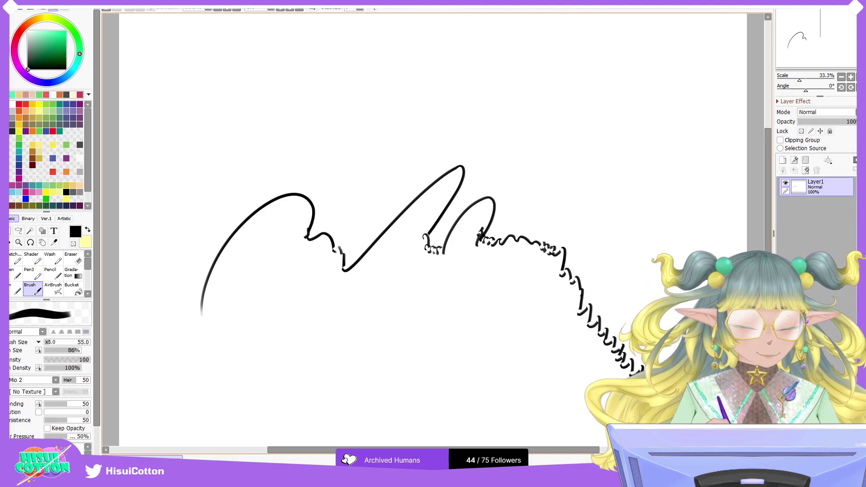
left_click_drag(703, 289, 675, 121)
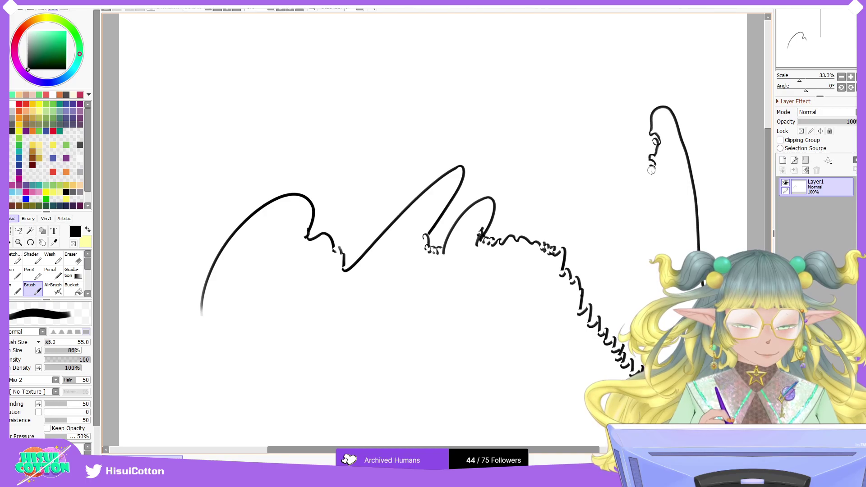
left_click_drag(609, 148, 623, 197)
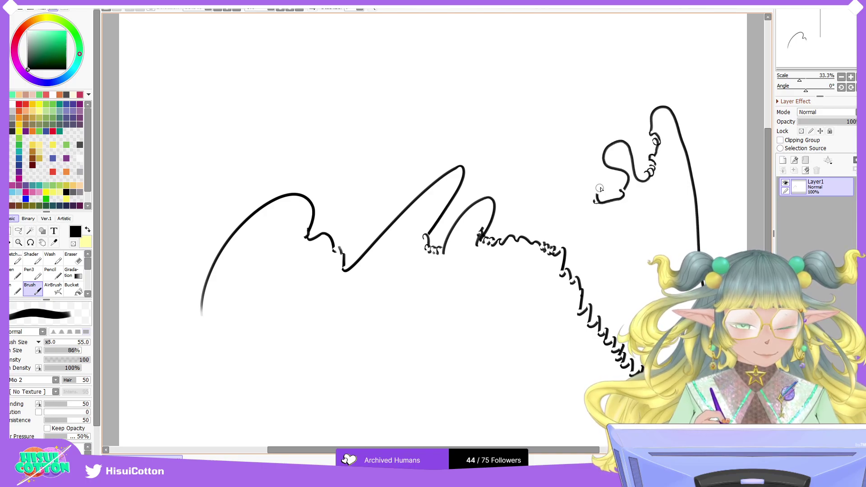
mouse_move(559, 164)
left_mouse_down()
mouse_move(389, 323)
mouse_move(440, 340)
mouse_move(414, 406)
mouse_move(296, 353)
mouse_move(239, 363)
mouse_move(241, 316)
mouse_move(221, 299)
left_mouse_up()
mouse_move(182, 239)
left_mouse_down()
mouse_move(361, 76)
mouse_move(489, 171)
left_mouse_up()
mouse_move(496, 202)
left_mouse_down()
mouse_move(357, 294)
mouse_move(229, 322)
mouse_move(362, 322)
mouse_move(443, 303)
mouse_move(224, 298)
mouse_move(263, 235)
mouse_move(362, 251)
left_mouse_up()
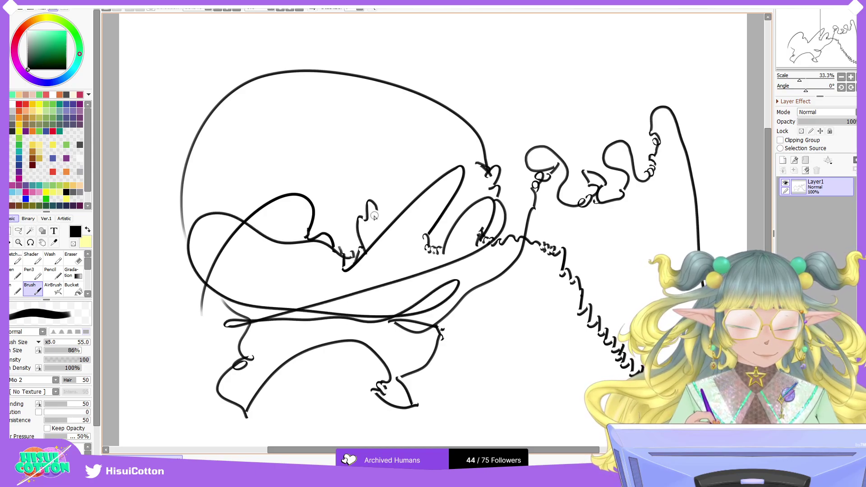
mouse_move(413, 191)
left_mouse_down()
mouse_move(381, 228)
mouse_move(416, 250)
mouse_move(470, 354)
mouse_move(587, 361)
mouse_move(589, 382)
mouse_move(576, 400)
mouse_move(331, 384)
mouse_move(268, 392)
mouse_move(434, 347)
mouse_move(473, 312)
mouse_move(373, 315)
mouse_move(313, 280)
mouse_move(295, 310)
mouse_move(190, 362)
mouse_move(174, 342)
mouse_move(156, 379)
left_mouse_up()
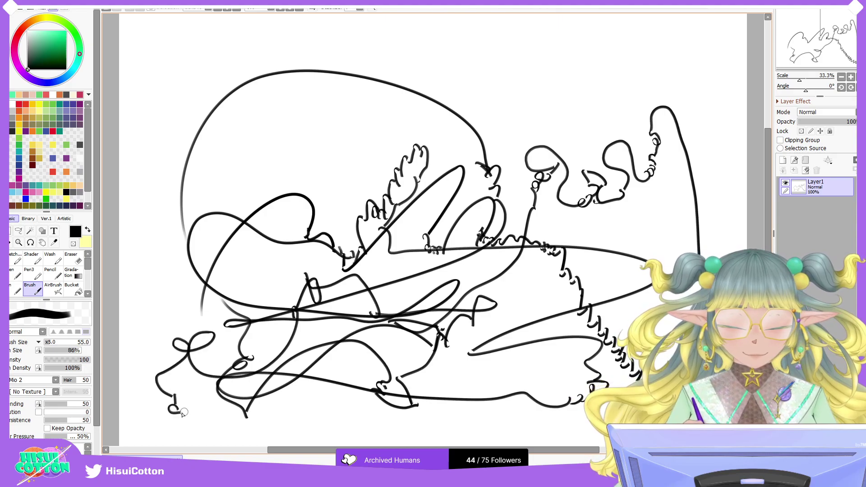
mouse_move(180, 425)
left_mouse_down()
mouse_move(203, 374)
mouse_move(190, 374)
mouse_move(148, 321)
mouse_move(180, 303)
mouse_move(156, 246)
mouse_move(192, 198)
mouse_move(244, 160)
mouse_move(341, 143)
mouse_move(359, 157)
mouse_move(373, 147)
mouse_move(406, 160)
mouse_move(451, 146)
mouse_move(433, 110)
mouse_move(502, 83)
mouse_move(584, 114)
mouse_move(607, 143)
mouse_move(528, 140)
mouse_move(468, 122)
mouse_move(493, 124)
mouse_move(501, 103)
mouse_move(520, 128)
mouse_move(496, 194)
mouse_move(385, 328)
mouse_move(258, 226)
mouse_move(374, 110)
mouse_move(387, 66)
mouse_move(379, 40)
mouse_move(362, 74)
mouse_move(276, 104)
mouse_move(210, 96)
mouse_move(181, 119)
mouse_move(187, 147)
mouse_move(201, 148)
mouse_move(210, 123)
mouse_move(241, 139)
mouse_move(199, 174)
mouse_move(150, 197)
mouse_move(136, 265)
left_mouse_up()
mouse_move(142, 321)
left_mouse_down()
mouse_move(152, 392)
mouse_move(173, 400)
mouse_move(200, 390)
mouse_move(280, 417)
mouse_move(381, 408)
mouse_move(363, 420)
mouse_move(336, 405)
mouse_move(353, 363)
mouse_move(310, 325)
mouse_move(323, 266)
mouse_move(291, 238)
mouse_move(316, 218)
mouse_move(327, 184)
mouse_move(289, 173)
mouse_move(297, 123)
mouse_move(338, 107)
mouse_move(344, 119)
mouse_move(336, 116)
mouse_move(393, 73)
mouse_move(487, 47)
mouse_move(573, 37)
mouse_move(611, 74)
left_mouse_up()
mouse_move(620, 111)
left_mouse_down()
mouse_move(602, 238)
mouse_move(653, 210)
mouse_move(625, 255)
mouse_move(636, 252)
mouse_move(649, 267)
mouse_move(649, 246)
mouse_move(573, 251)
mouse_move(509, 167)
mouse_move(513, 134)
mouse_move(538, 149)
mouse_move(544, 185)
mouse_move(534, 169)
mouse_move(384, 212)
mouse_move(502, 168)
left_mouse_up()
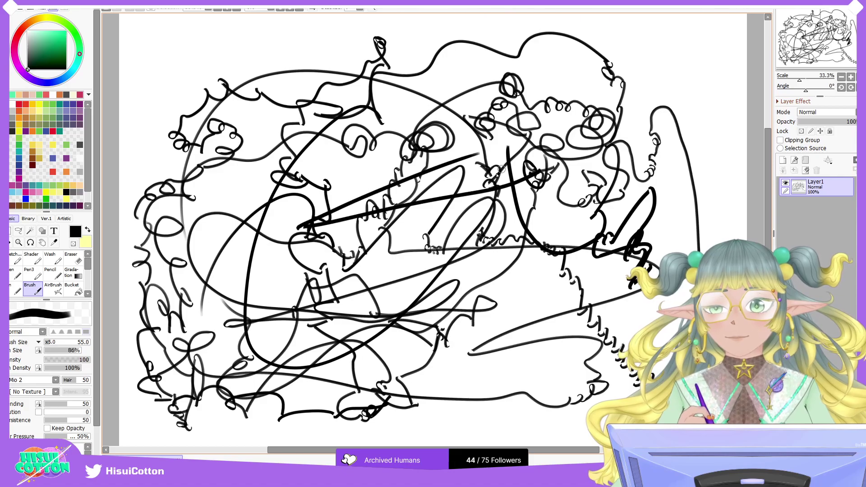
mouse_move(475, 236)
left_mouse_down()
mouse_move(413, 294)
mouse_move(450, 167)
mouse_move(369, 275)
mouse_move(389, 235)
mouse_move(371, 294)
mouse_move(422, 189)
mouse_move(361, 309)
mouse_move(411, 217)
mouse_move(393, 303)
mouse_move(409, 230)
mouse_move(401, 259)
mouse_move(416, 311)
mouse_move(424, 321)
mouse_move(421, 298)
mouse_move(459, 311)
left_mouse_up()
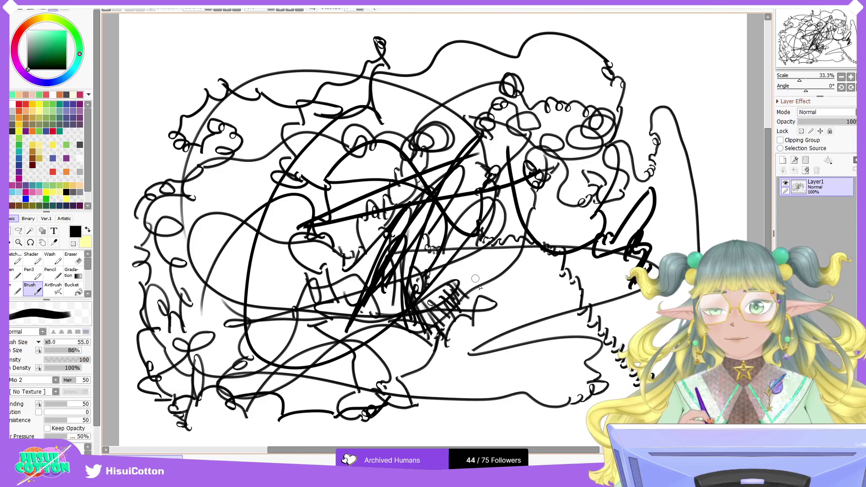
mouse_move(530, 282)
left_mouse_down()
mouse_move(513, 283)
mouse_move(531, 296)
mouse_move(515, 242)
mouse_move(537, 272)
left_mouse_up()
mouse_move(548, 302)
left_mouse_down()
mouse_move(507, 317)
mouse_move(506, 297)
mouse_move(517, 299)
mouse_move(508, 270)
left_mouse_up()
mouse_move(561, 225)
left_mouse_down()
mouse_move(559, 219)
mouse_move(575, 229)
mouse_move(584, 222)
left_mouse_up()
left_click_drag(644, 192, 635, 197)
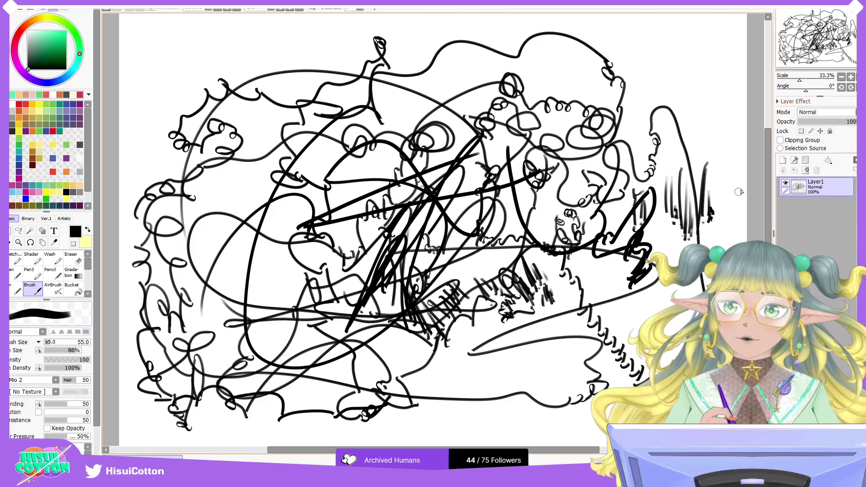
left_click(805, 170)
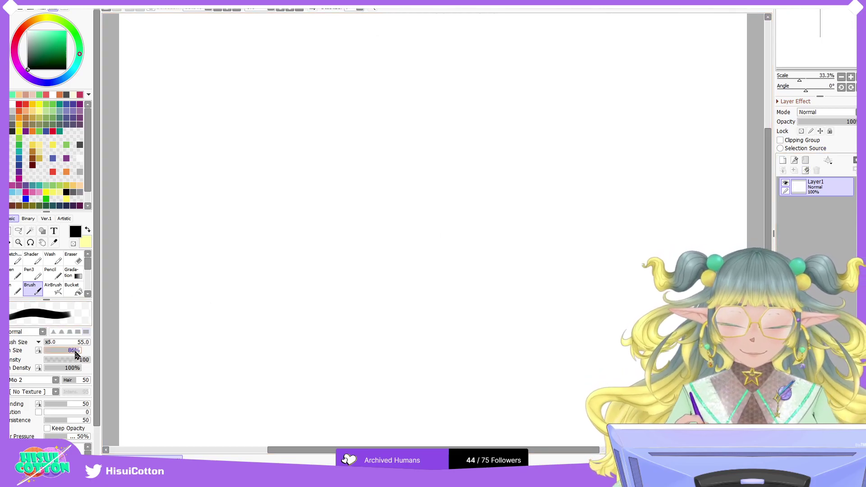
left_click(55, 380)
left_click_drag(140, 401, 143, 417)
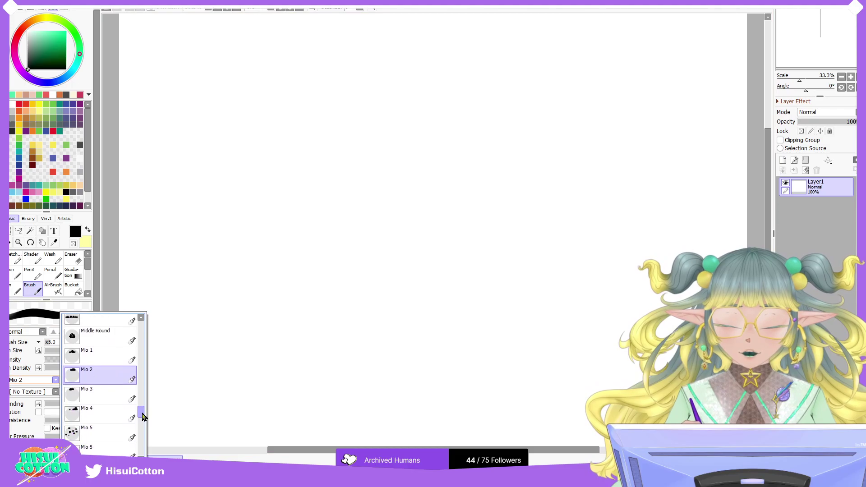
left_click(106, 388)
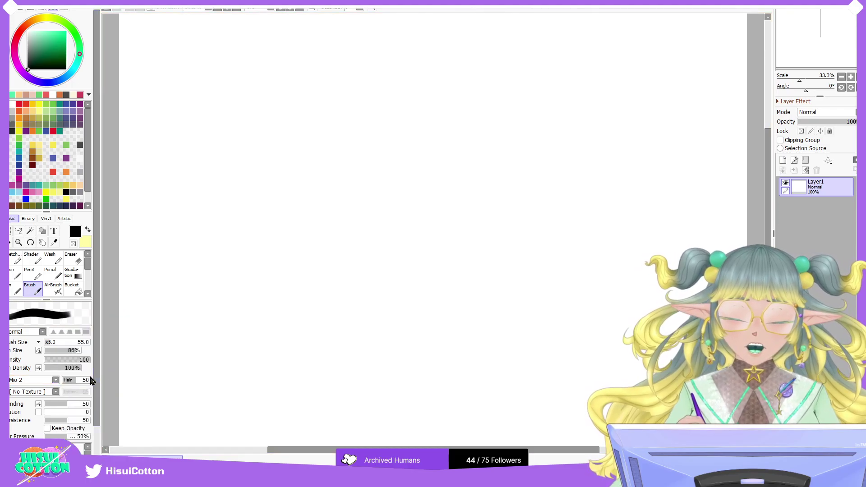
Step: Set the brush shape to Middle Round and test it with a looping black line and a small zigzag
left_click(56, 380)
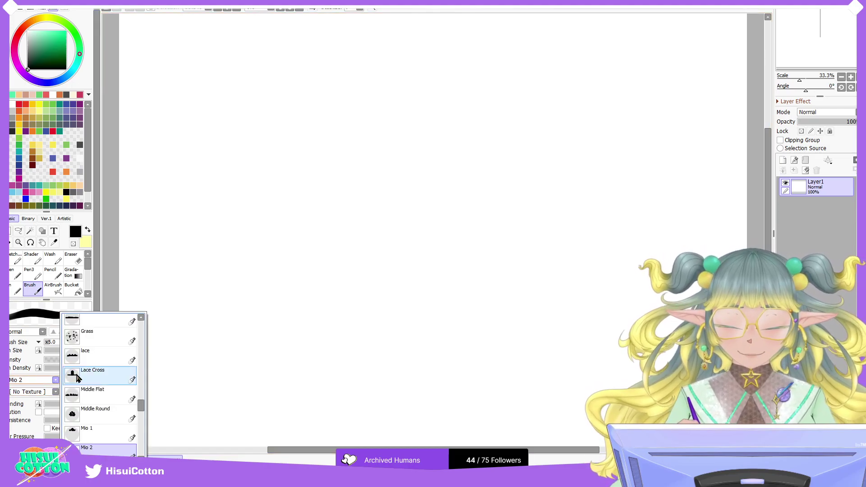
left_click_drag(142, 406, 142, 413)
left_click(125, 377)
mouse_move(258, 273)
left_mouse_down()
mouse_move(284, 261)
mouse_move(408, 298)
left_mouse_up()
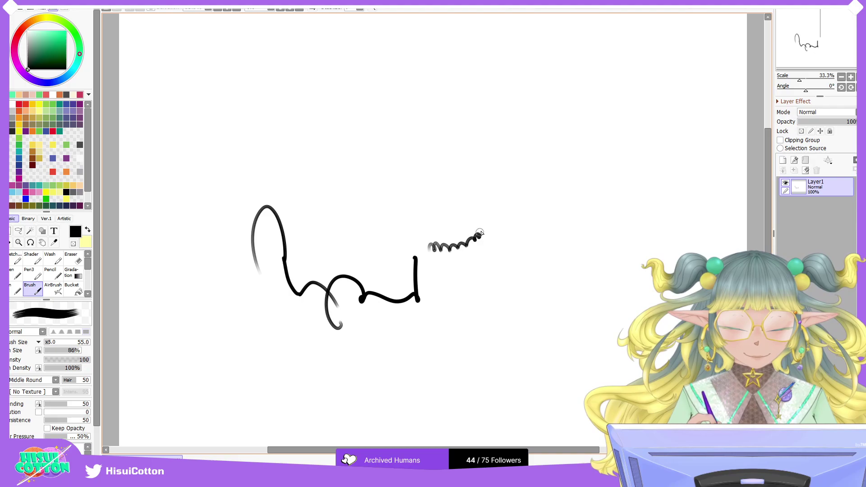
left_click_drag(487, 216, 488, 217)
Step: Set the Middle Round brush's hair to 100, test it with short curly strokes, and clear the layer
mouse_move(73, 380)
left_mouse_down()
mouse_move(63, 380)
mouse_move(89, 383)
left_mouse_up()
mouse_move(406, 197)
left_mouse_down()
mouse_move(504, 184)
mouse_move(524, 198)
left_mouse_up()
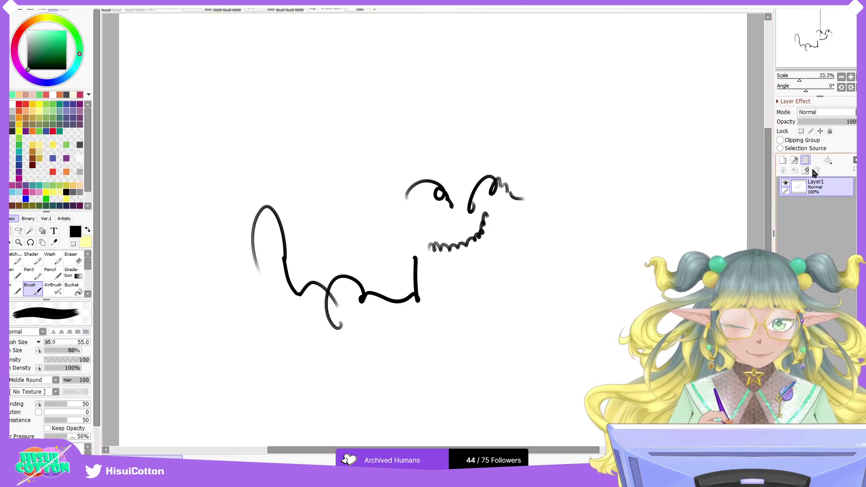
left_click(806, 170)
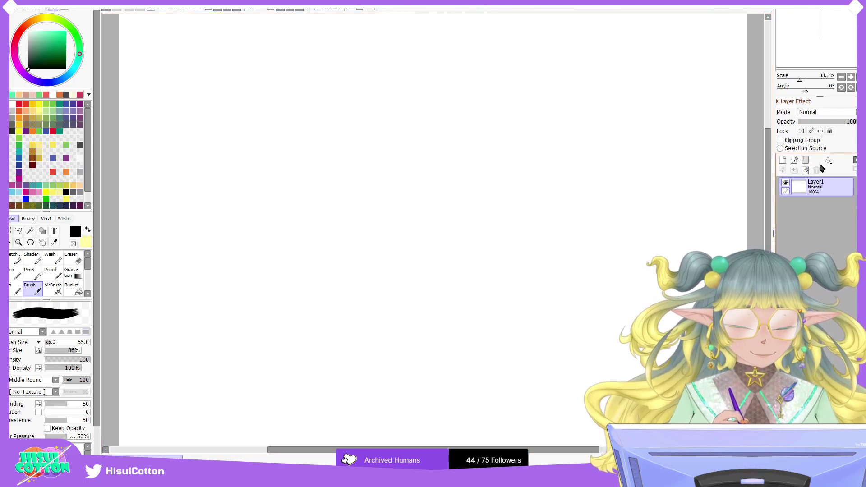
Step: Set the brush hair to 33 and the brush shape to Mio 5
left_click_drag(71, 381, 72, 381)
left_click(55, 380)
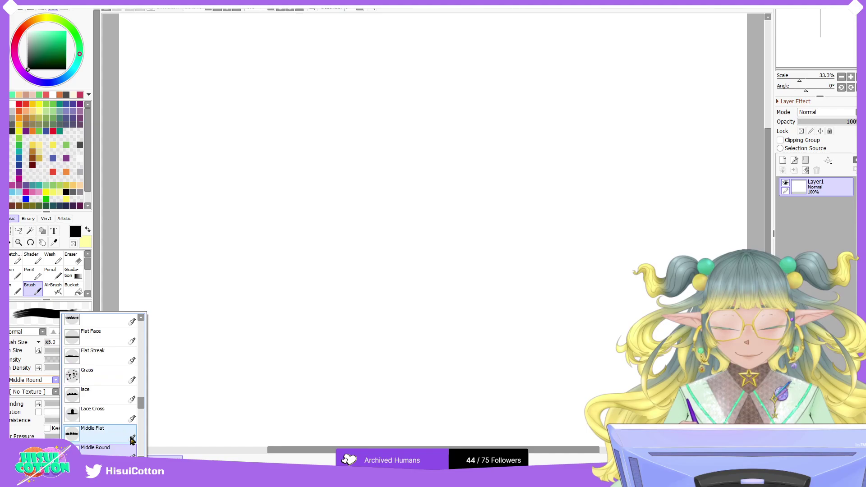
left_click_drag(139, 400, 140, 421)
left_click(123, 366)
Step: Test the Mio 5 brush with a large zigzag and long diagonal hatching strokes, and clear the layer
mouse_move(198, 311)
left_mouse_down()
mouse_move(397, 199)
mouse_move(304, 348)
mouse_move(356, 286)
mouse_move(411, 311)
left_mouse_up()
left_click_drag(468, 266, 563, 199)
mouse_move(642, 164)
left_mouse_down()
mouse_move(431, 317)
mouse_move(357, 385)
left_mouse_up()
left_click_drag(650, 144, 357, 384)
mouse_move(642, 130)
left_mouse_down()
mouse_move(327, 355)
mouse_move(311, 379)
left_mouse_up()
left_click_drag(649, 114, 321, 372)
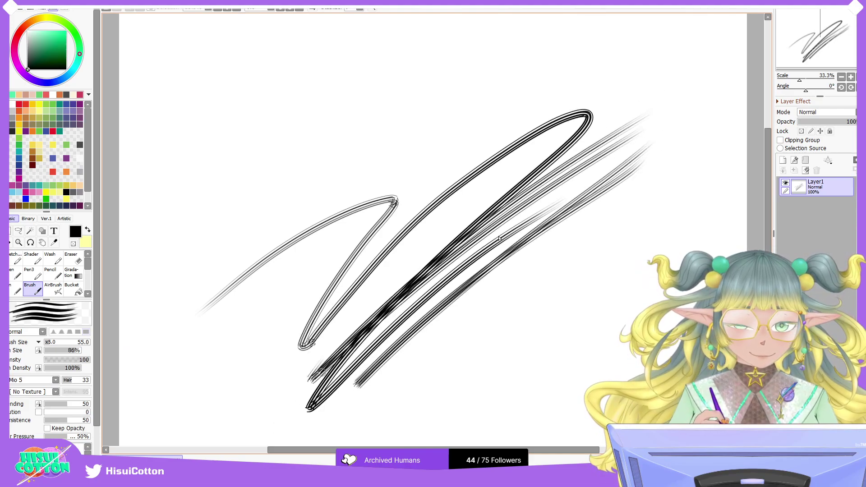
left_click(806, 170)
Step: Set the brush hair to 50
left_click(55, 380)
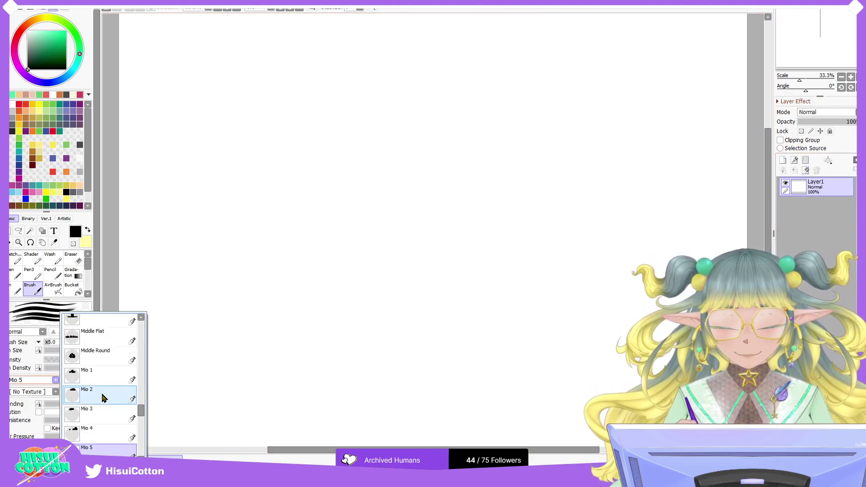
left_click(50, 382)
left_click_drag(84, 381, 77, 389)
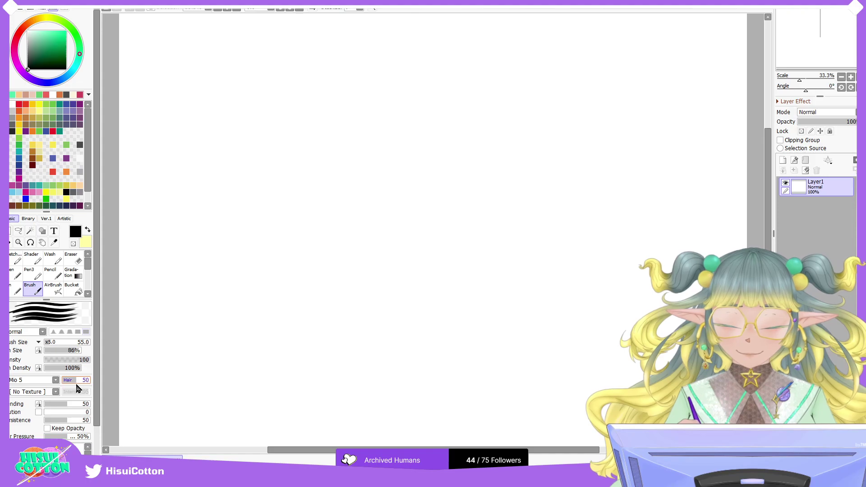
Step: Try the Pryamo brush shape with one curved stroke and short diagonal hatching, and clear the layer
left_click(55, 381)
left_click_drag(143, 410, 145, 419)
scroll(143, 420, "down", 3)
left_click(112, 384)
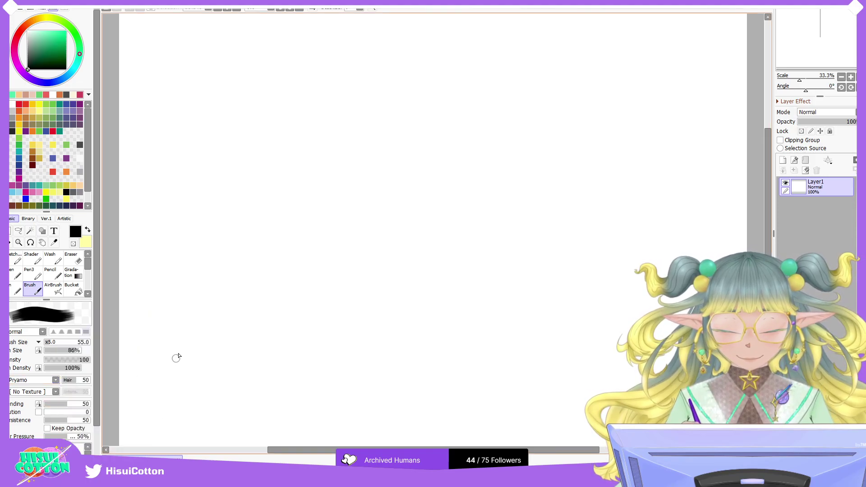
left_click_drag(176, 359, 314, 256)
left_click_drag(366, 221, 294, 293)
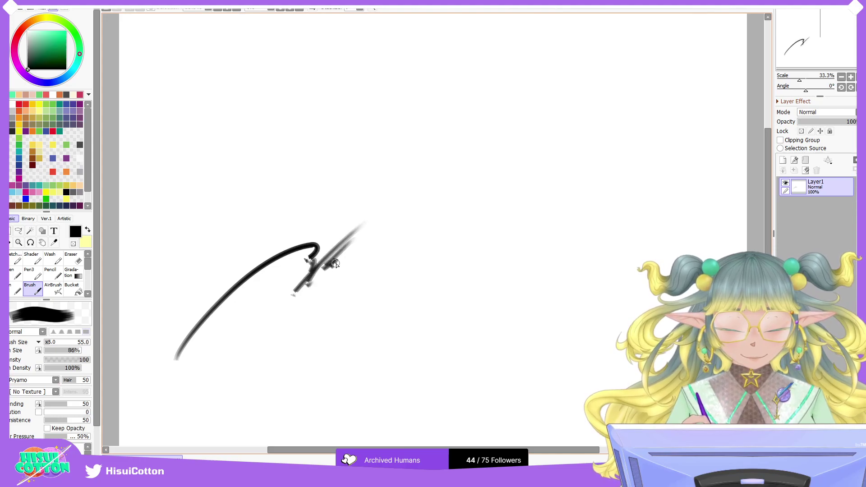
left_click(806, 170)
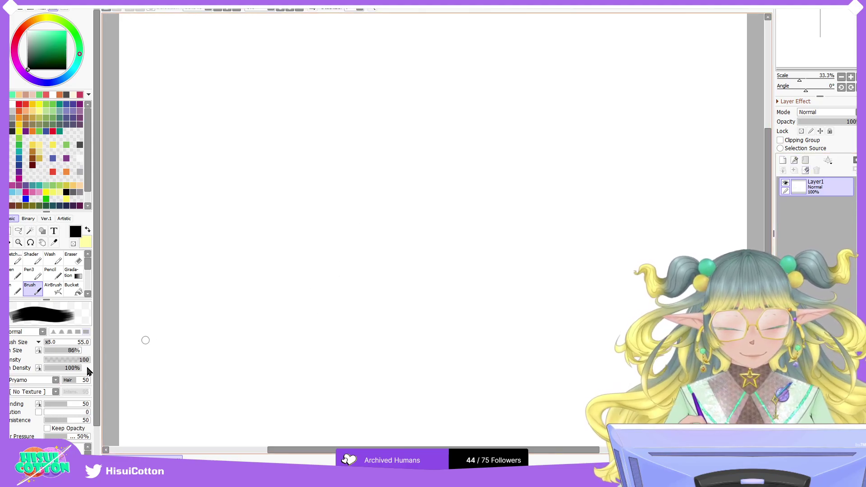
Step: Set the brush shape to Rough Flat
left_click(56, 380)
left_click_drag(140, 413, 141, 436)
left_click(93, 350)
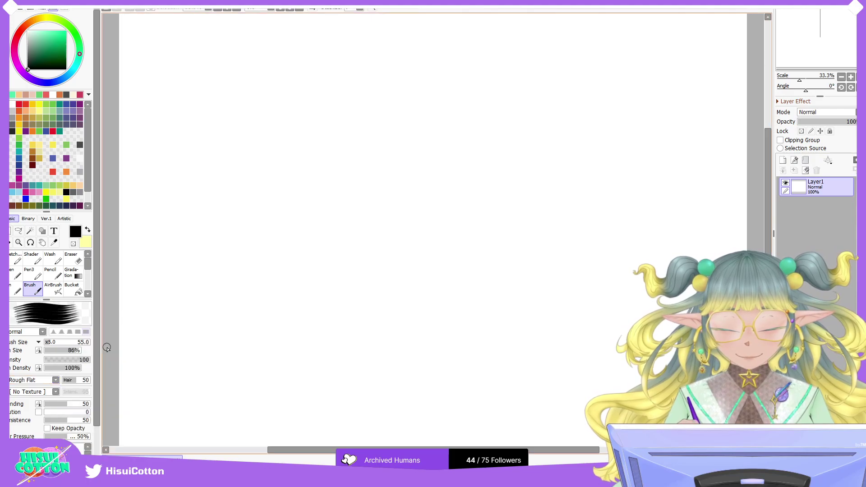
Step: Try the Ribbon brush shape with a long arc ending in loops, and clear the layer
left_click(56, 380)
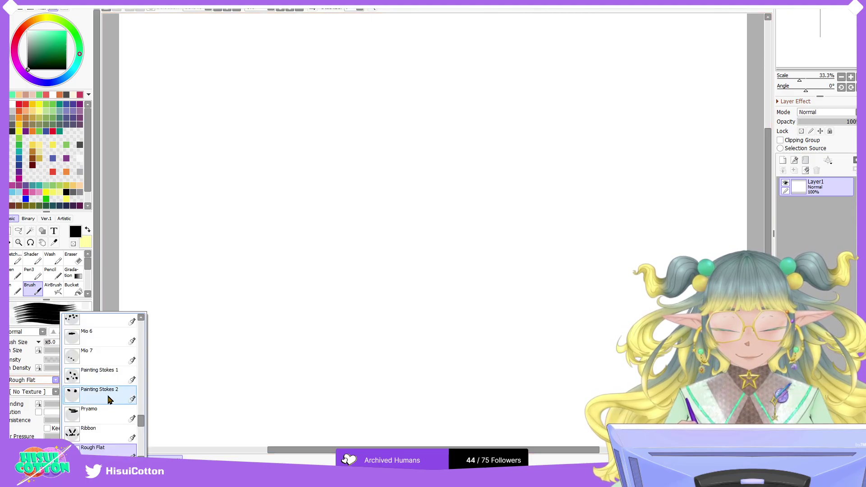
left_click(128, 434)
mouse_move(141, 375)
left_mouse_down()
mouse_move(488, 113)
mouse_move(481, 190)
mouse_move(442, 208)
mouse_move(460, 220)
left_mouse_up()
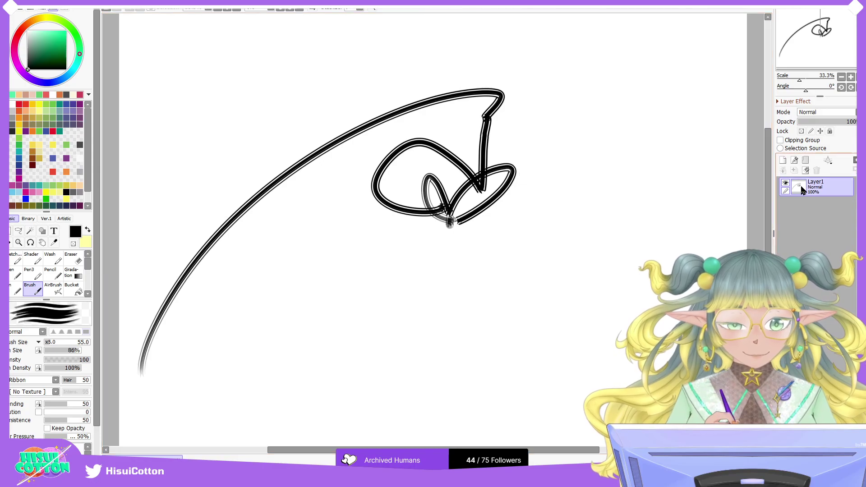
left_click(805, 171)
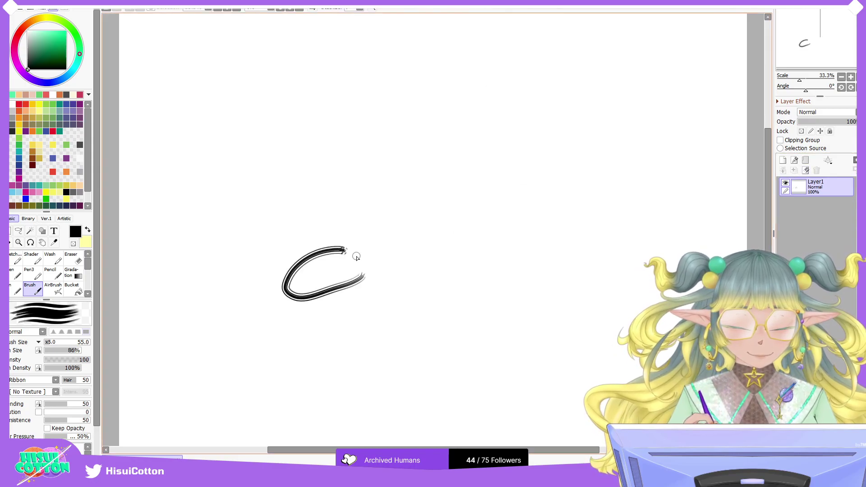
Step: Undo the short curved stroke, test the Ribbon brush again by drawing a bow, and clear the layer
key("ctrl+z")
mouse_move(368, 264)
left_mouse_down()
mouse_move(276, 284)
mouse_move(382, 259)
mouse_move(371, 266)
mouse_move(455, 226)
mouse_move(389, 265)
mouse_move(431, 248)
left_mouse_up()
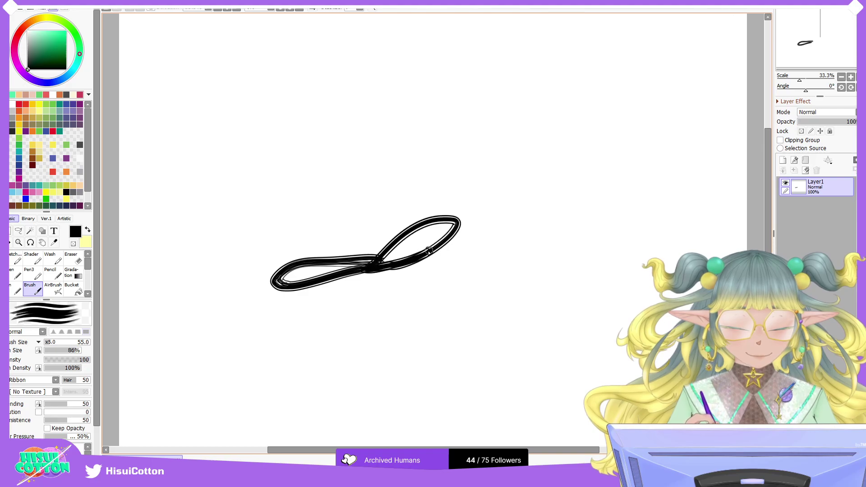
mouse_move(362, 274)
left_mouse_down()
mouse_move(330, 350)
mouse_move(373, 268)
mouse_move(382, 371)
left_mouse_up()
left_click(805, 171)
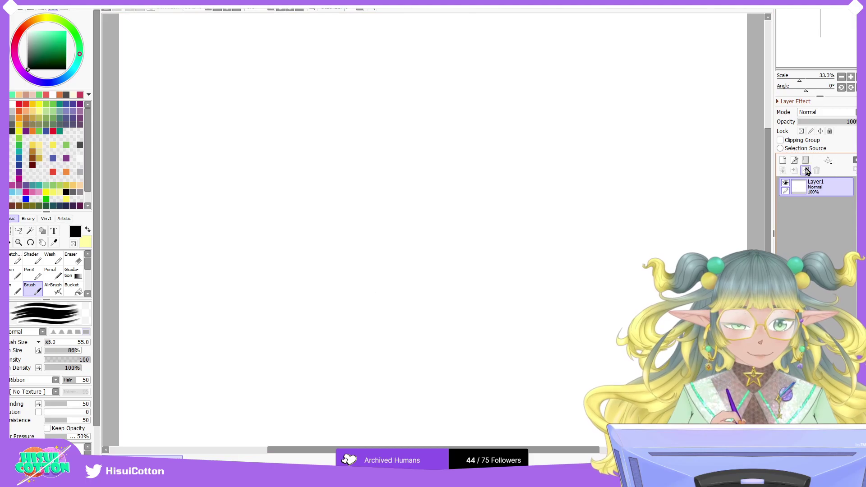
Step: Set the brush shape to Rough Vertical and test it with long sweeping lines and tiny scribbles
left_click(55, 379)
scroll(136, 405, "down", 5)
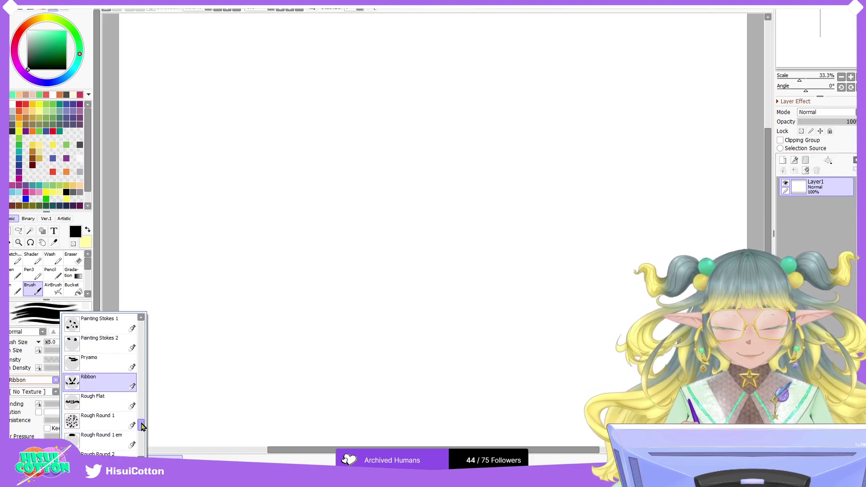
left_click(97, 402)
mouse_move(175, 331)
left_mouse_down()
mouse_move(491, 126)
mouse_move(305, 282)
mouse_move(388, 243)
mouse_move(285, 351)
left_mouse_up()
left_click_drag(316, 318, 348, 321)
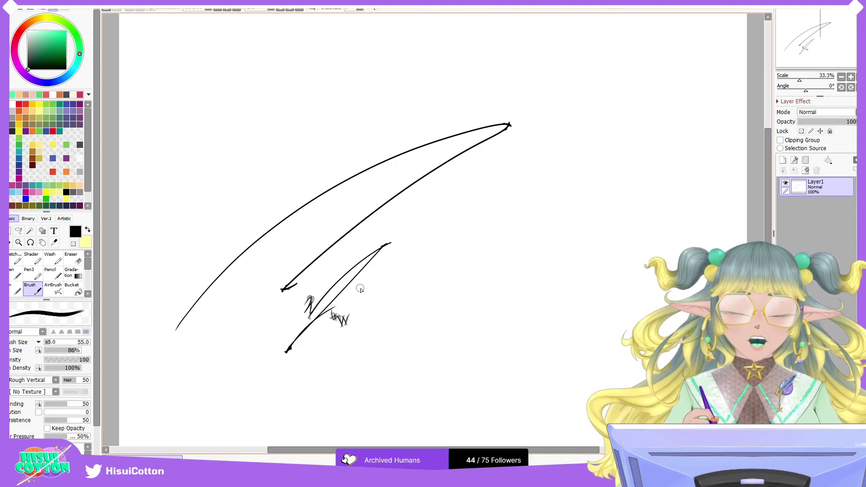
Step: Test the Rough Vertical brush with a tall zigzag and dense diagonal hatching, and clear the layer
mouse_move(366, 297)
left_mouse_down()
mouse_move(366, 323)
mouse_move(383, 348)
left_mouse_up()
mouse_move(380, 311)
left_mouse_down()
mouse_move(391, 332)
mouse_move(390, 284)
mouse_move(402, 330)
mouse_move(410, 323)
mouse_move(422, 241)
mouse_move(426, 299)
mouse_move(432, 244)
mouse_move(451, 227)
mouse_move(460, 298)
mouse_move(473, 250)
mouse_move(484, 293)
mouse_move(492, 283)
mouse_move(495, 291)
mouse_move(525, 172)
left_mouse_up()
left_click_drag(475, 215, 527, 173)
mouse_move(471, 238)
left_mouse_down()
mouse_move(539, 177)
mouse_move(559, 170)
mouse_move(557, 178)
left_mouse_up()
left_click_drag(477, 258, 558, 183)
left_click_drag(454, 296, 553, 190)
left_click_drag(523, 222, 441, 321)
left_click_drag(523, 223, 453, 316)
mouse_move(485, 277)
left_mouse_down()
mouse_move(441, 348)
mouse_move(428, 399)
left_mouse_up()
left_click_drag(472, 310, 436, 412)
left_click_drag(477, 326, 438, 402)
left_click_drag(476, 331, 447, 423)
left_click_drag(471, 374, 456, 428)
left_click_drag(483, 361, 460, 416)
left_click_drag(506, 306, 480, 364)
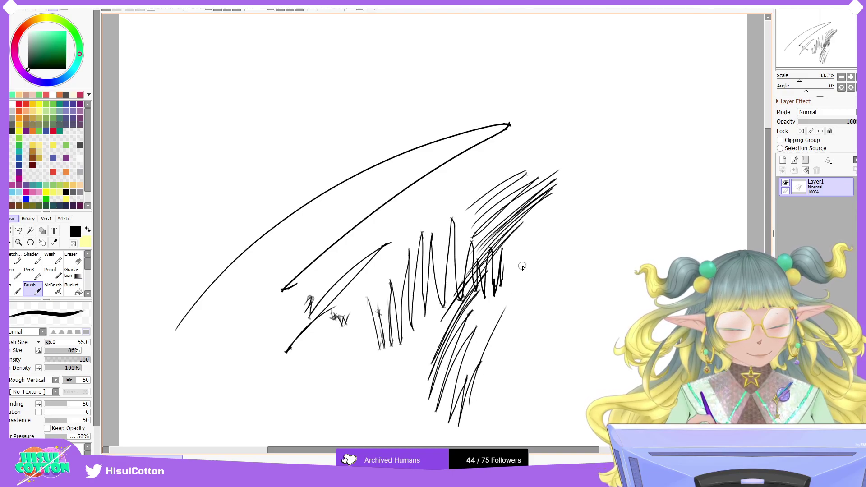
left_click(805, 170)
Step: Test Rough Vertical with long parallel arcs and vertical lines, clear the layer, and repeat with one bent stroke
mouse_move(300, 379)
left_mouse_down()
mouse_move(329, 296)
mouse_move(442, 172)
mouse_move(464, 163)
left_mouse_up()
left_click_drag(336, 336, 467, 161)
left_click_drag(319, 377, 475, 154)
mouse_move(337, 333)
left_mouse_down()
mouse_move(486, 147)
mouse_move(356, 280)
mouse_move(506, 124)
left_mouse_up()
left_click_drag(334, 309, 519, 113)
left_click_drag(302, 361, 469, 133)
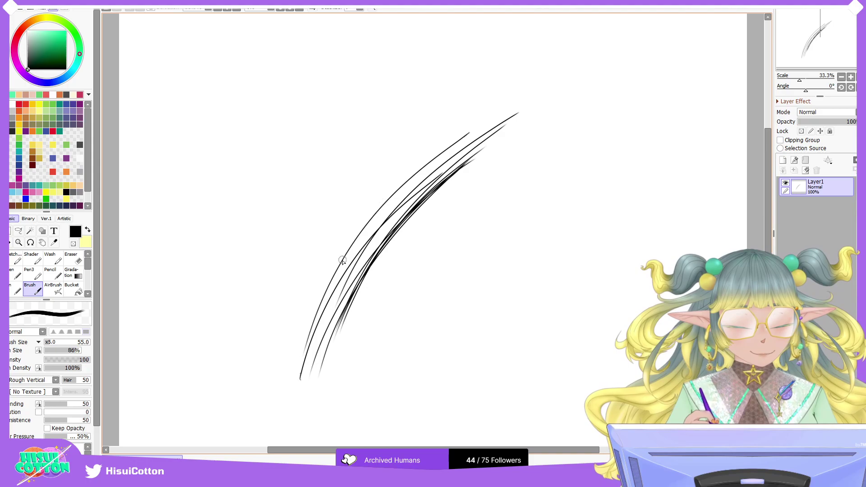
left_click_drag(413, 226, 418, 407)
mouse_move(423, 245)
left_mouse_down()
mouse_move(433, 406)
mouse_move(434, 436)
left_mouse_up()
mouse_move(442, 248)
left_mouse_down()
mouse_move(437, 379)
mouse_move(451, 439)
left_mouse_up()
left_click_drag(447, 236, 458, 419)
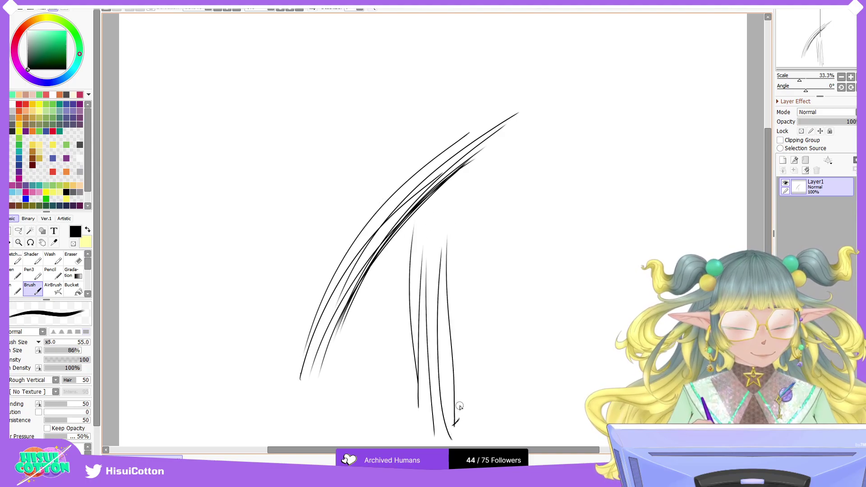
left_click(805, 170)
mouse_move(294, 289)
left_mouse_down()
mouse_move(414, 212)
mouse_move(396, 247)
left_mouse_up()
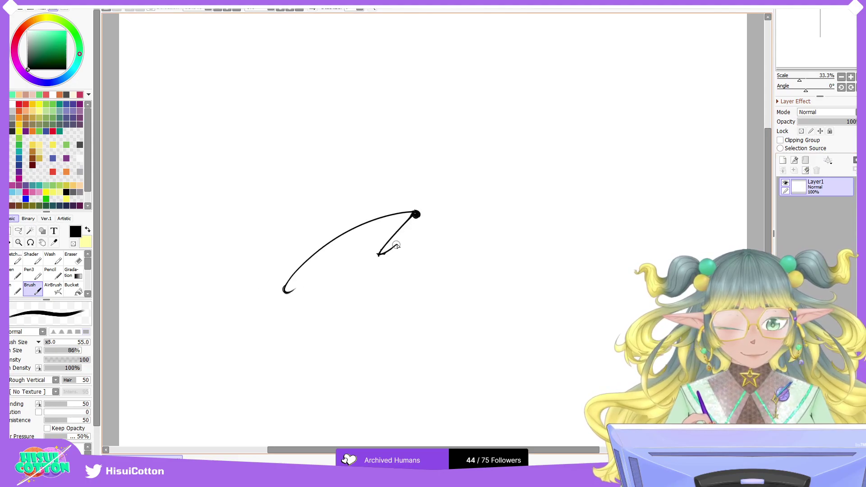
left_click(805, 170)
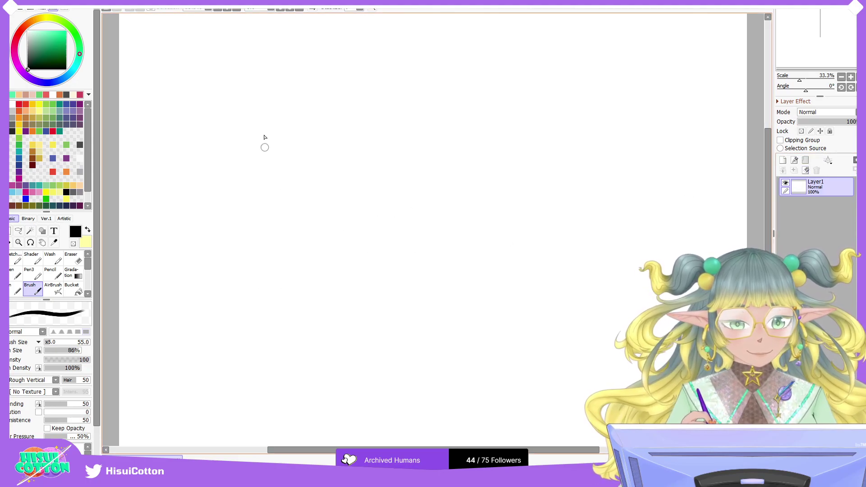
Step: Doodle a cartoon creature's head with an eye, long snout and ear using the Rough Vertical brush
mouse_move(270, 162)
left_mouse_down()
mouse_move(294, 83)
mouse_move(383, 97)
mouse_move(327, 156)
mouse_move(251, 99)
left_mouse_up()
mouse_move(289, 45)
left_mouse_down()
mouse_move(377, 111)
mouse_move(356, 136)
left_mouse_up()
left_click_drag(316, 103, 279, 118)
left_click_drag(321, 58, 270, 136)
left_click_drag(244, 53, 253, 151)
mouse_move(239, 148)
left_mouse_down()
mouse_move(260, 166)
mouse_move(263, 215)
left_mouse_up()
left_click_drag(246, 132, 237, 141)
left_click_drag(235, 108, 225, 151)
mouse_move(212, 118)
left_mouse_down()
mouse_move(207, 79)
mouse_move(236, 127)
left_mouse_up()
Step: Doodle the creature's body, limbs and long flowing lines below the head, and clear the layer
mouse_move(266, 182)
left_mouse_down()
mouse_move(314, 272)
mouse_move(247, 243)
left_mouse_up()
mouse_move(247, 243)
left_mouse_down()
mouse_move(257, 206)
mouse_move(338, 191)
left_mouse_up()
left_click_drag(336, 194, 324, 251)
mouse_move(336, 141)
left_mouse_down()
mouse_move(332, 178)
mouse_move(399, 144)
left_mouse_up()
mouse_move(393, 143)
left_mouse_down()
mouse_move(403, 112)
mouse_move(446, 88)
left_mouse_up()
mouse_move(260, 192)
left_mouse_down()
mouse_move(280, 251)
mouse_move(296, 237)
mouse_move(298, 174)
mouse_move(339, 228)
left_mouse_up()
mouse_move(271, 266)
left_mouse_down()
mouse_move(323, 310)
mouse_move(347, 248)
mouse_move(513, 239)
mouse_move(609, 293)
left_mouse_up()
mouse_move(321, 296)
left_mouse_down()
mouse_move(372, 313)
mouse_move(455, 272)
mouse_move(426, 376)
left_mouse_up()
mouse_move(420, 336)
left_mouse_down()
mouse_move(426, 378)
mouse_move(410, 368)
left_mouse_up()
mouse_move(266, 160)
left_mouse_down()
mouse_move(255, 84)
mouse_move(320, 61)
left_mouse_up()
mouse_move(261, 177)
left_mouse_down()
mouse_move(311, 112)
mouse_move(308, 80)
mouse_move(237, 90)
mouse_move(314, 47)
mouse_move(332, 73)
mouse_move(217, 275)
left_mouse_up()
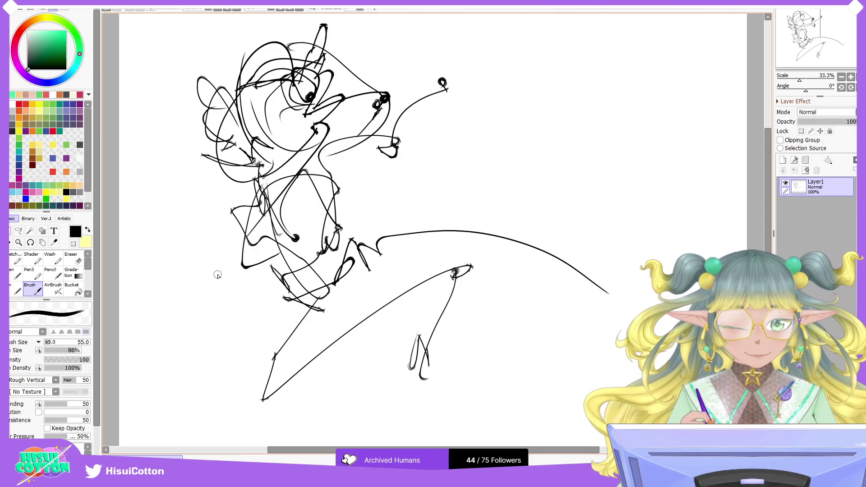
left_click(806, 170)
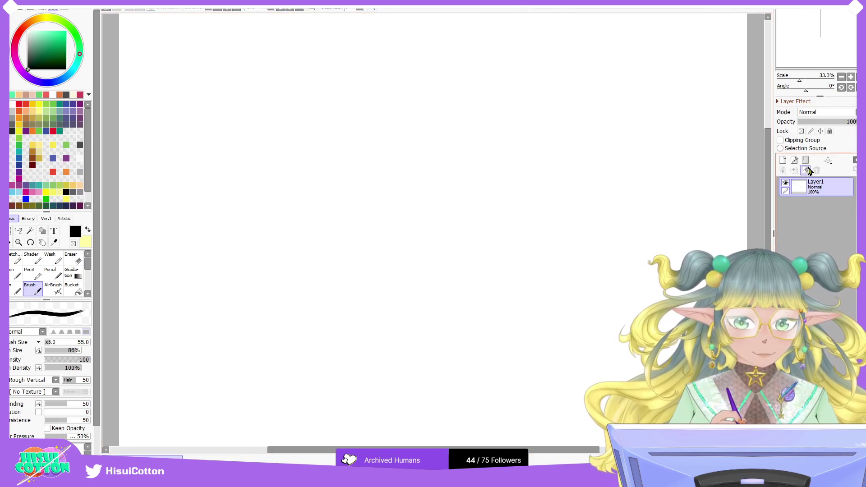
Step: Set the brush shape to Rough Round 1 em and test it with a U-shaped stroke
left_click(55, 380)
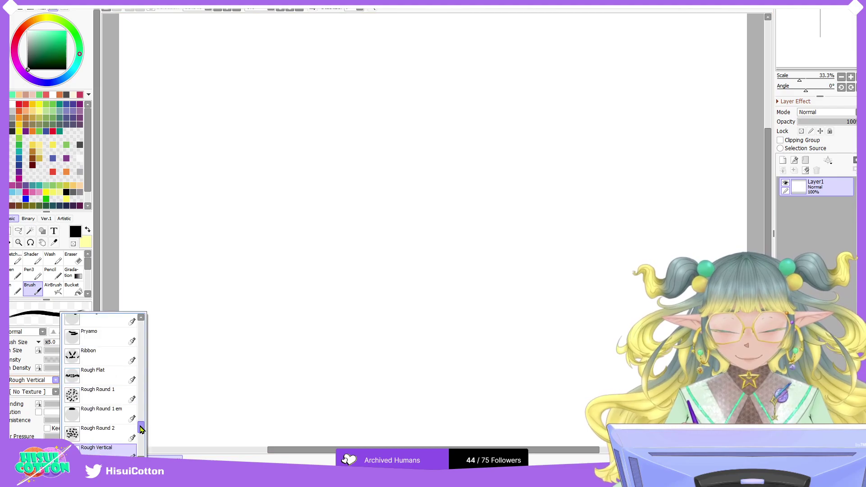
scroll(106, 374, "down", 2)
left_click(108, 369)
mouse_move(191, 189)
left_mouse_down()
mouse_move(209, 309)
mouse_move(218, 315)
mouse_move(252, 233)
left_mouse_up()
Step: Try the Semi Circle 2 brush shape with a cluster of steep hatching strokes, and clear the layer
left_click(56, 380)
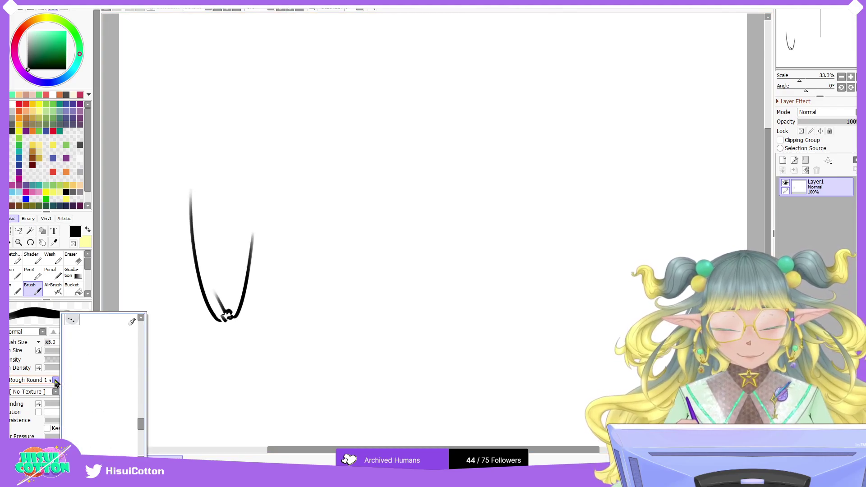
scroll(131, 421, "down", 8)
left_click(108, 397)
left_click_drag(164, 239, 203, 374)
left_click_drag(183, 296, 215, 377)
left_click_drag(199, 333, 227, 387)
left_click_drag(197, 266, 233, 392)
left_click_drag(201, 172, 238, 343)
left_click_drag(212, 211, 245, 325)
mouse_move(219, 208)
left_mouse_down()
mouse_move(252, 329)
mouse_move(264, 328)
left_mouse_up()
left_click_drag(237, 225, 270, 321)
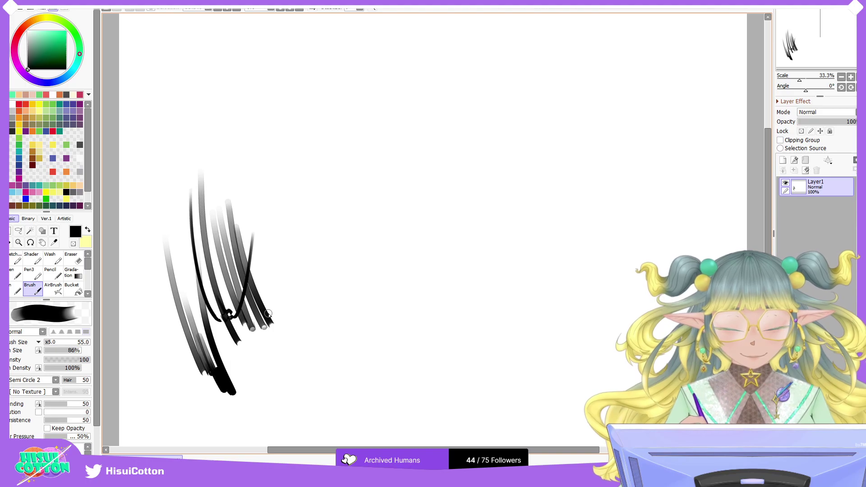
left_click(805, 170)
Step: Set the brush shape to Semi Circle 1, test it with sweeping strokes, and examine the stroke texture up close
left_click(55, 380)
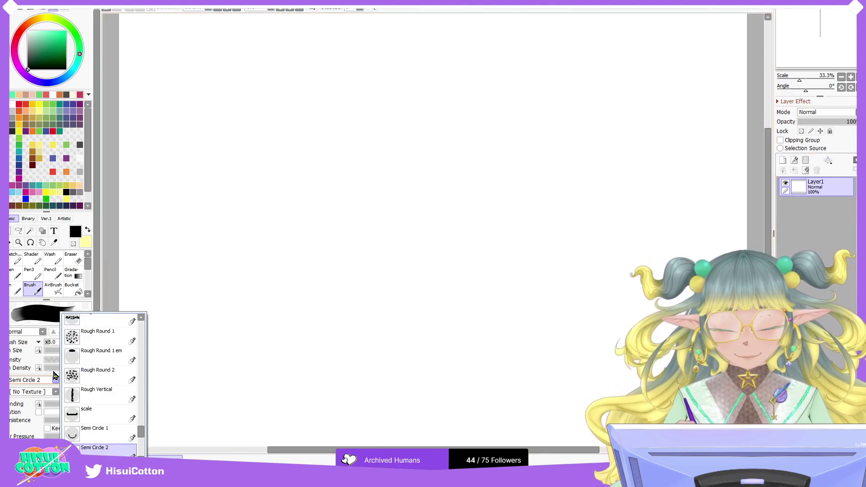
left_click_drag(143, 433, 140, 437)
left_click(105, 359)
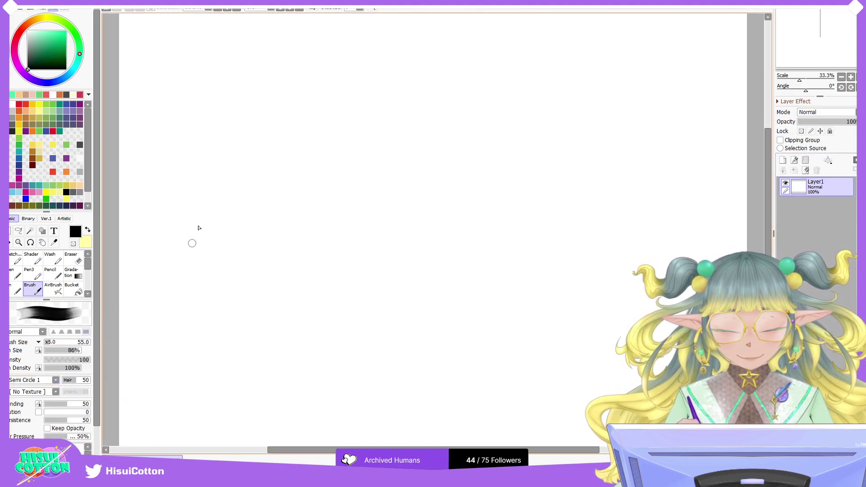
left_click_drag(196, 188, 231, 338)
mouse_move(209, 261)
left_mouse_down()
mouse_move(242, 333)
mouse_move(249, 303)
left_mouse_up()
mouse_move(226, 173)
left_mouse_down()
mouse_move(286, 353)
mouse_move(484, 233)
mouse_move(472, 328)
mouse_move(522, 381)
mouse_move(622, 365)
mouse_move(444, 152)
mouse_move(303, 324)
left_mouse_up()
scroll(315, 213, "up", 5)
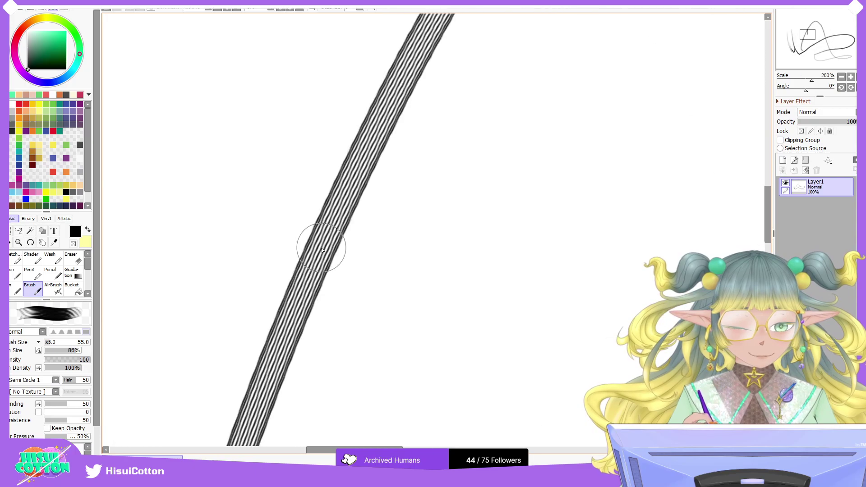
scroll(323, 250, "down", 7)
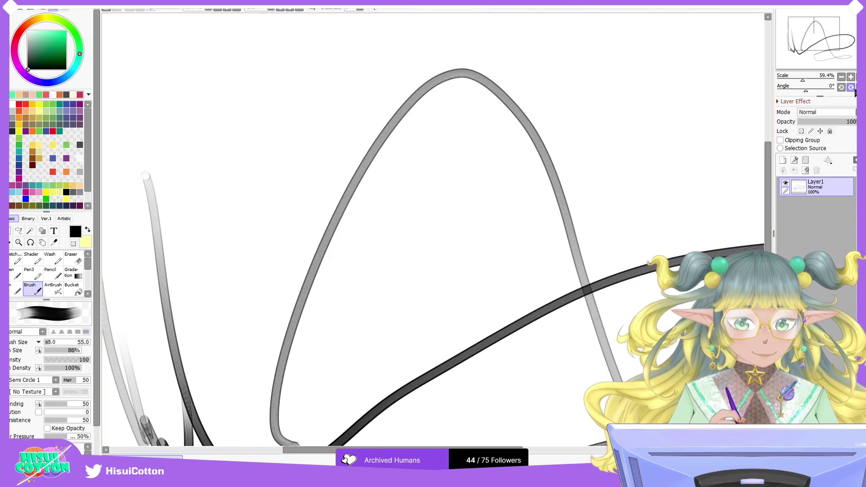
Step: Clear the Semi Circle 1 test strokes from Layer1
left_click(859, 77)
left_click(852, 77)
left_click(805, 170)
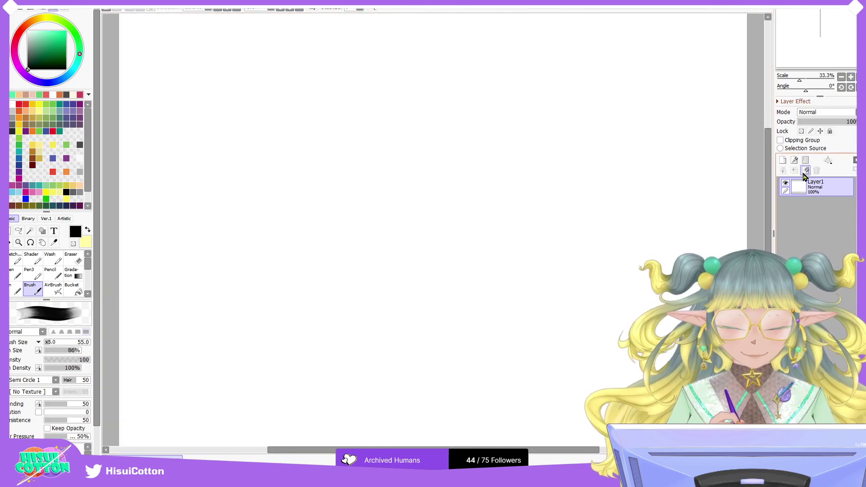
Step: Try the Soft Dab brush shape with a few sweeping strokes on the canvas, and clear the layer
left_click(56, 380)
left_click_drag(142, 434, 143, 444)
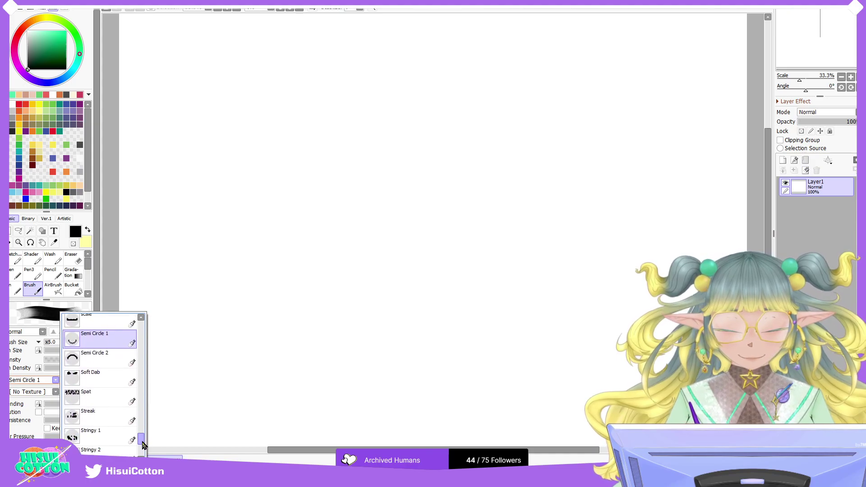
left_click(108, 383)
mouse_move(145, 362)
left_mouse_down()
mouse_move(156, 328)
mouse_move(161, 363)
mouse_move(193, 333)
left_mouse_up()
mouse_move(162, 288)
left_mouse_down()
mouse_move(205, 247)
mouse_move(280, 323)
mouse_move(396, 266)
left_mouse_up()
left_click(805, 170)
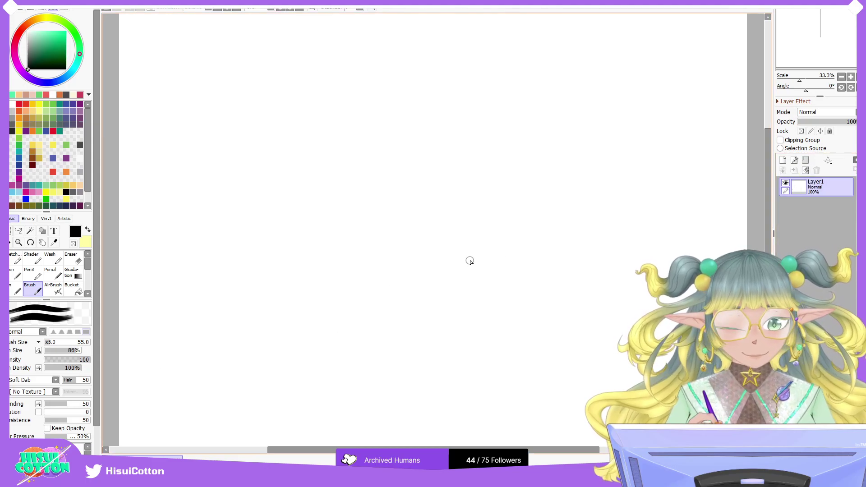
Step: Switch to the thin sketch brush, try a chain of downward curves near the canvas centre, and clear the layer
left_click(16, 259)
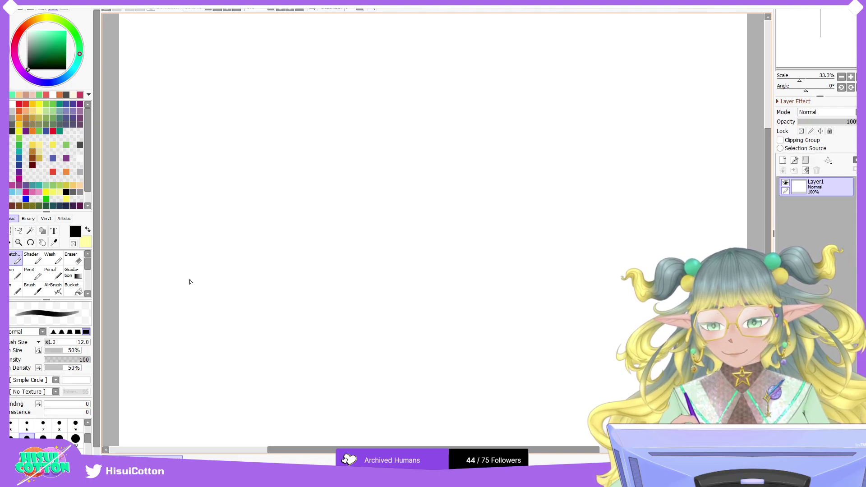
left_click_drag(296, 108, 303, 258)
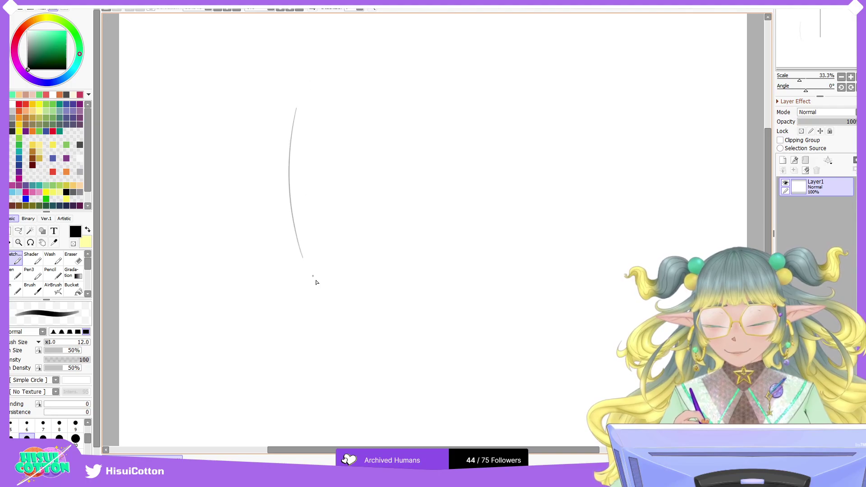
mouse_move(297, 209)
left_mouse_down()
mouse_move(305, 277)
mouse_move(288, 309)
mouse_move(303, 318)
left_mouse_up()
mouse_move(305, 311)
left_mouse_down()
mouse_move(320, 344)
mouse_move(358, 379)
left_mouse_up()
left_click_drag(301, 251, 360, 380)
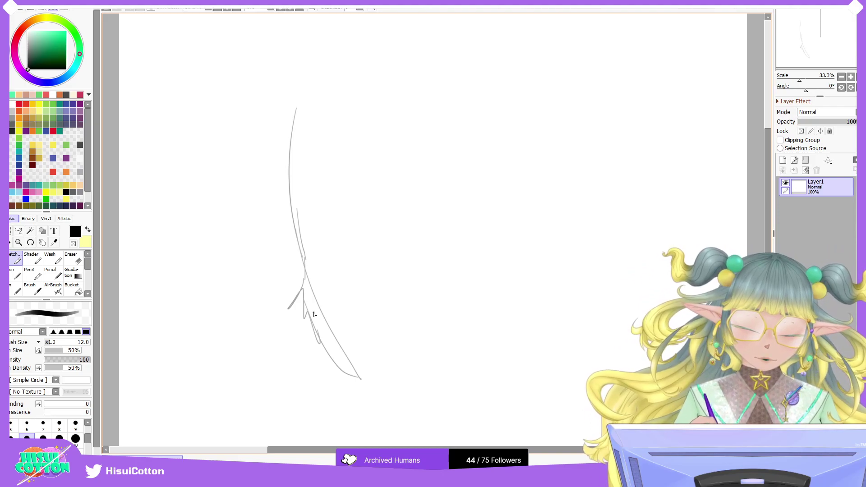
left_click(806, 170)
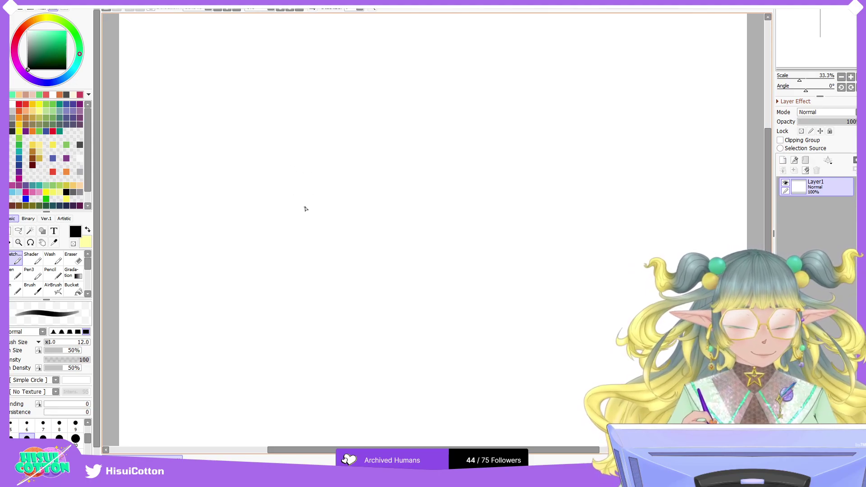
Step: Rough in steep strokes at the left, a long rising diagonal, and outer lines that loosely frame the composition
mouse_move(235, 88)
left_mouse_down()
mouse_move(246, 278)
mouse_move(251, 233)
left_mouse_up()
left_click_drag(244, 139, 249, 276)
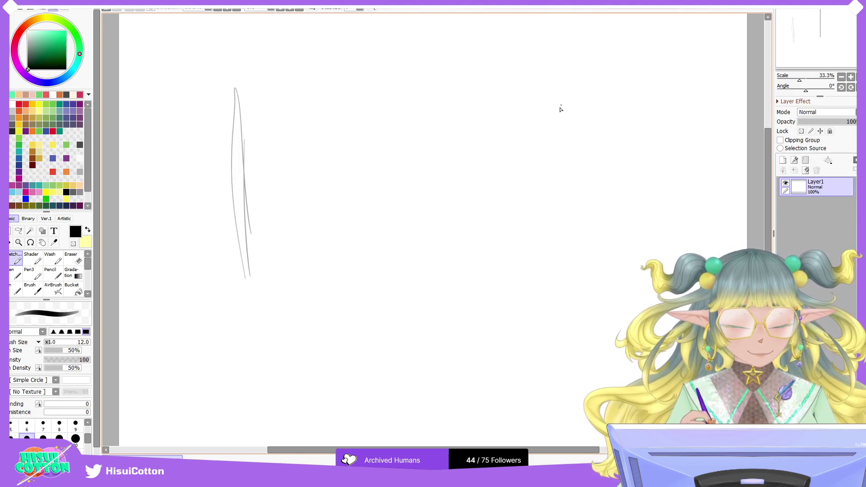
left_click_drag(667, 44, 298, 334)
left_click_drag(415, 227, 518, 134)
left_click_drag(189, 382, 626, 325)
left_click_drag(256, 152, 299, 281)
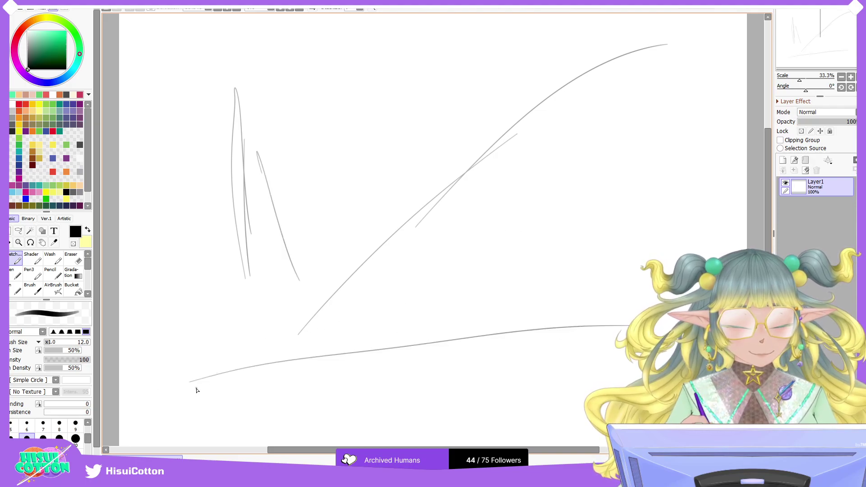
mouse_move(220, 88)
left_mouse_down()
mouse_move(564, 58)
mouse_move(579, 36)
mouse_move(625, 38)
left_mouse_up()
left_click_drag(652, 38, 668, 255)
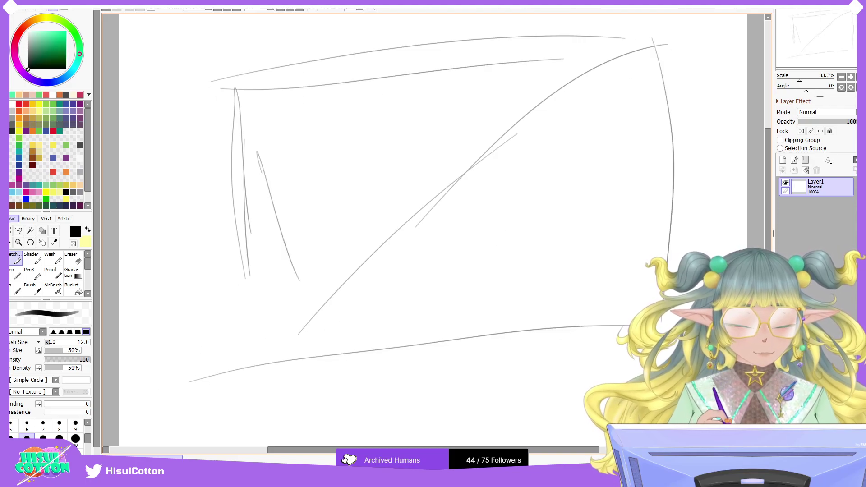
Step: Add long diagonals crossing at the canvas centre and loose slanted strokes along the lower part of the composition
left_click_drag(170, 31, 650, 312)
mouse_move(326, 418)
left_mouse_down()
mouse_move(332, 428)
mouse_move(358, 407)
left_mouse_up()
left_click_drag(505, 341, 469, 384)
left_click_drag(568, 342, 636, 321)
mouse_move(253, 413)
left_mouse_down()
mouse_move(320, 275)
mouse_move(256, 429)
left_mouse_up()
mouse_move(345, 349)
left_mouse_down()
mouse_move(458, 238)
mouse_move(574, 393)
left_mouse_up()
left_click_drag(419, 259, 564, 379)
left_click_drag(359, 199, 376, 233)
left_click_drag(332, 177, 547, 363)
Step: Rough in short gesture curves around the figure's torso and a looping shape at its left side
left_click_drag(347, 211, 371, 225)
left_click_drag(305, 163, 318, 209)
left_click_drag(285, 151, 273, 270)
left_click_drag(318, 304, 366, 280)
left_click_drag(287, 193, 291, 253)
left_click_drag(268, 170, 288, 197)
mouse_move(256, 143)
left_mouse_down()
mouse_move(239, 143)
mouse_move(184, 267)
left_mouse_up()
left_click_drag(189, 248, 216, 192)
mouse_move(216, 194)
left_mouse_down()
mouse_move(180, 138)
mouse_move(221, 210)
left_mouse_up()
Step: Draw a large head circle near the upper canvas edge and run steep hatching strokes down through it
left_click_drag(361, 115, 379, 116)
left_click_drag(343, 23, 338, 124)
left_click_drag(386, 67, 293, 102)
left_click_drag(340, 27, 367, 51)
left_click_drag(281, 137, 291, 151)
left_click_drag(381, 17, 288, 155)
mouse_move(392, 21)
left_mouse_down()
mouse_move(298, 164)
mouse_move(307, 153)
left_mouse_up()
left_click_drag(410, 21, 316, 158)
left_click_drag(401, 47, 311, 162)
Step: Add small zigzag strokes beside the head area and short hatching marks in the figure's lower body
mouse_move(399, 136)
left_mouse_down()
mouse_move(343, 167)
mouse_move(375, 160)
left_mouse_up()
mouse_move(426, 129)
left_mouse_down()
mouse_move(564, 77)
mouse_move(421, 164)
mouse_move(456, 148)
mouse_move(485, 159)
left_mouse_up()
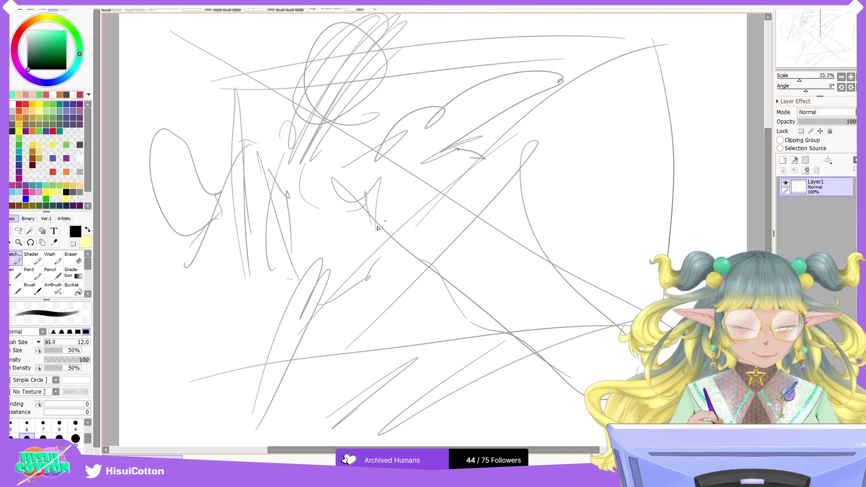
mouse_move(328, 314)
left_mouse_down()
mouse_move(341, 338)
mouse_move(319, 264)
mouse_move(360, 308)
mouse_move(329, 350)
left_mouse_up()
mouse_move(376, 308)
left_mouse_down()
mouse_move(358, 330)
mouse_move(369, 316)
left_mouse_up()
left_click_drag(387, 264, 368, 289)
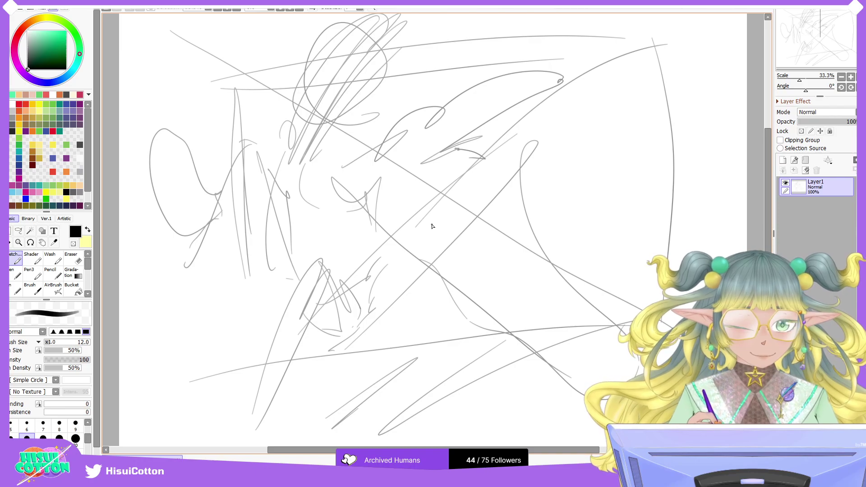
Step: Fade the rough gesture layer to 31% opacity and add a new layer above it
left_click_drag(825, 121, 816, 121)
left_click(783, 162)
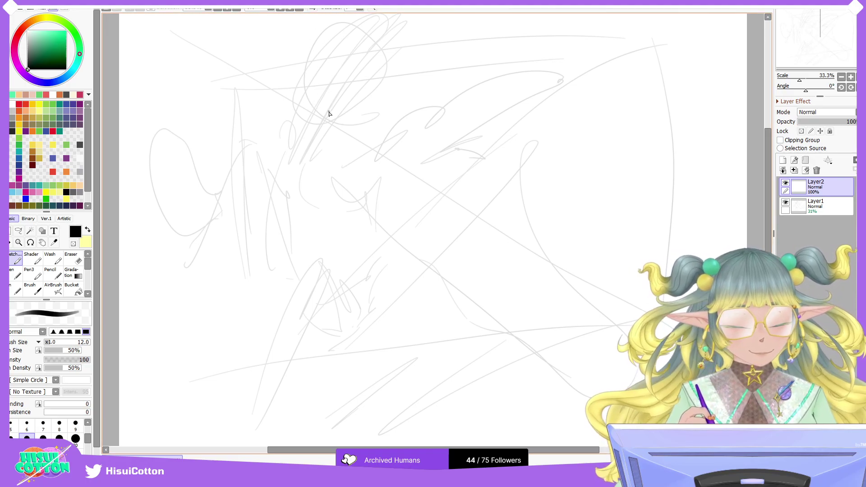
Step: Sketch the head outline with a brow line and hatched fringe over the faded circle, undoing unwanted strokes
left_click_drag(320, 112, 303, 53)
key("ctrl+z")
mouse_move(321, 112)
left_mouse_down()
mouse_move(302, 81)
mouse_move(305, 60)
mouse_move(365, 31)
left_mouse_up()
key("ctrl+z")
mouse_move(304, 53)
left_mouse_down()
mouse_move(330, 41)
mouse_move(372, 50)
mouse_move(360, 75)
mouse_move(387, 64)
mouse_move(328, 75)
left_mouse_up()
key("ctrl+z")
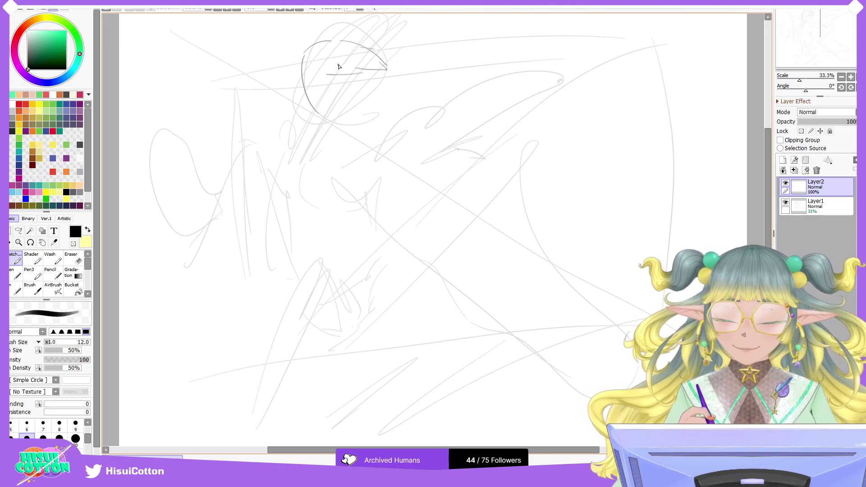
mouse_move(318, 86)
left_mouse_down()
mouse_move(356, 85)
mouse_move(384, 71)
left_mouse_up()
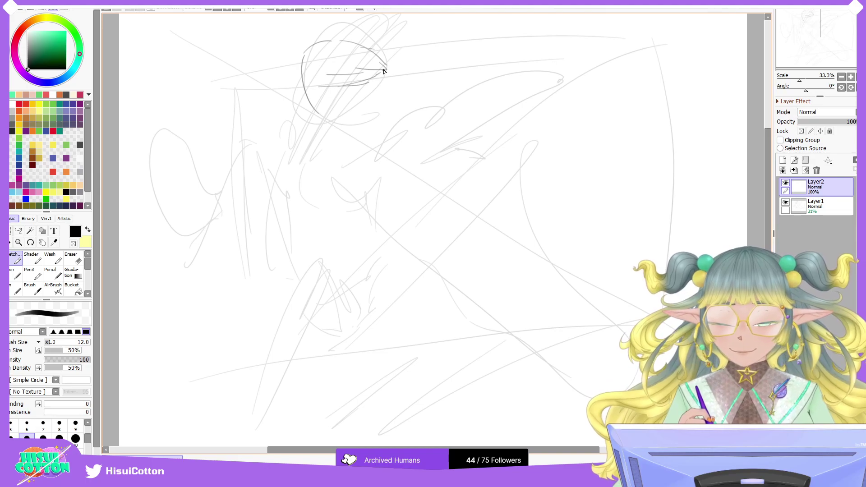
mouse_move(333, 85)
left_mouse_down()
mouse_move(345, 39)
mouse_move(334, 84)
mouse_move(368, 75)
mouse_move(361, 57)
mouse_move(376, 79)
mouse_move(364, 81)
mouse_move(363, 72)
mouse_move(357, 81)
mouse_move(344, 66)
mouse_move(364, 79)
left_mouse_up()
key("ctrl+z")
key("ctrl+z")
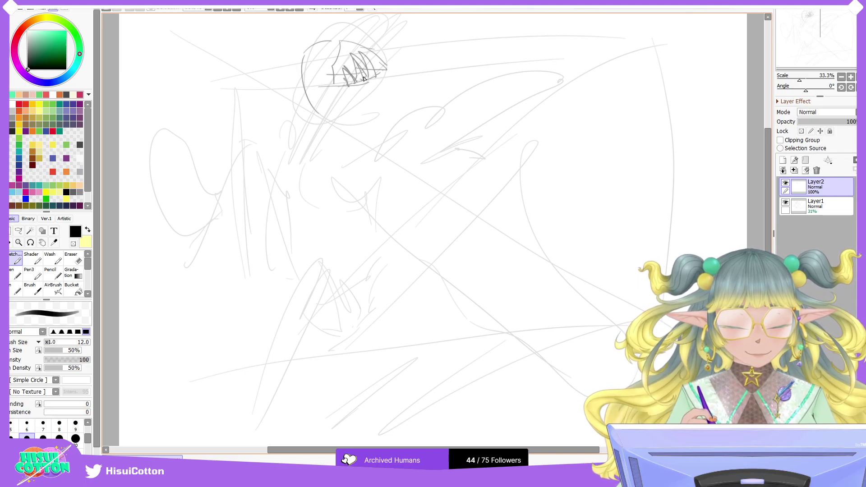
Step: Sketch an upright rectangular shape on top of the head and a flared shape at its back
mouse_move(331, 65)
left_mouse_down()
mouse_move(316, 20)
mouse_move(325, 20)
left_mouse_up()
mouse_move(342, 15)
left_mouse_down()
mouse_move(330, 64)
mouse_move(324, 41)
mouse_move(336, 26)
mouse_move(338, 41)
mouse_move(322, 28)
mouse_move(328, 58)
mouse_move(334, 33)
left_mouse_up()
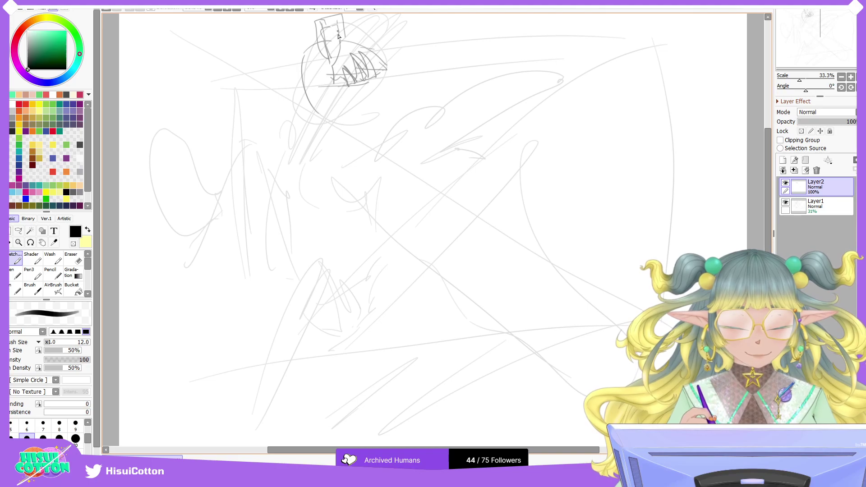
mouse_move(317, 42)
left_mouse_down()
mouse_move(317, 65)
mouse_move(312, 43)
mouse_move(291, 80)
mouse_move(307, 88)
mouse_move(288, 91)
mouse_move(284, 67)
mouse_move(298, 44)
mouse_move(275, 72)
mouse_move(295, 95)
mouse_move(271, 84)
mouse_move(297, 47)
mouse_move(299, 88)
left_mouse_up()
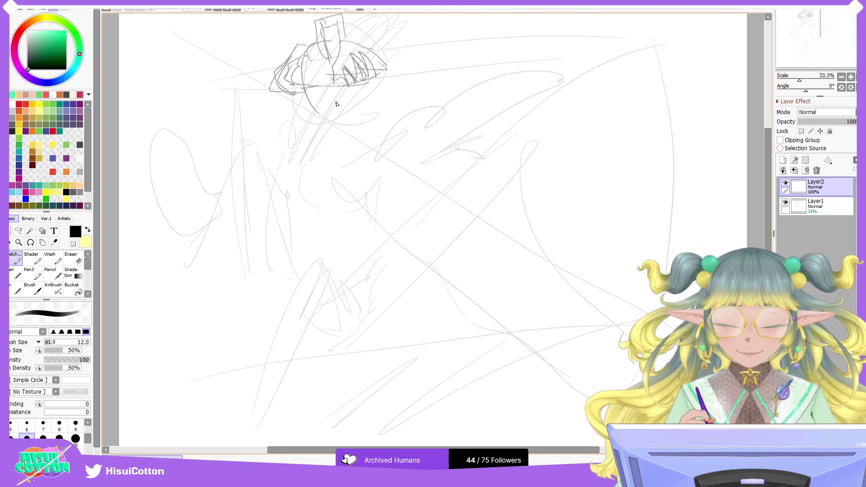
Step: Try a jawline and long lines reaching right from the head, and undo the most recent strokes
mouse_move(336, 120)
left_mouse_down()
mouse_move(361, 123)
mouse_move(369, 108)
mouse_move(444, 73)
left_mouse_up()
left_click_drag(378, 74, 525, 36)
left_click_drag(343, 97, 459, 76)
left_click_drag(338, 112, 377, 108)
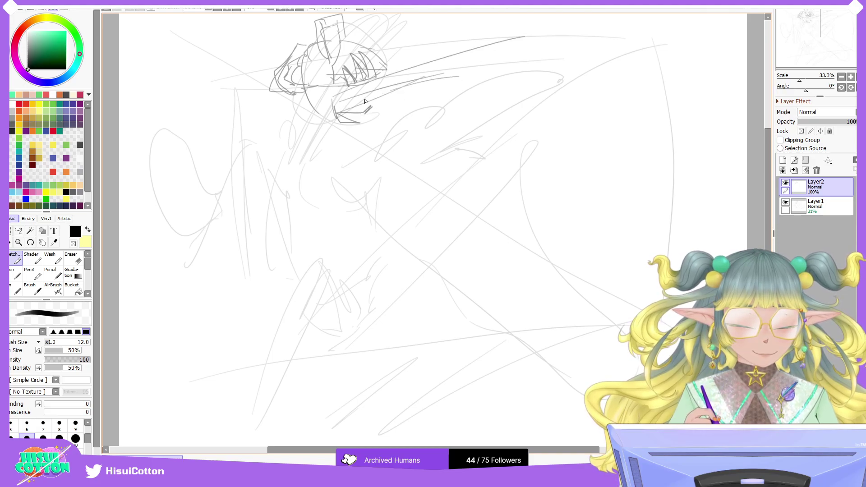
mouse_move(339, 85)
left_mouse_down()
mouse_move(392, 77)
mouse_move(327, 87)
left_mouse_up()
key("ctrl+z")
key("ctrl+z")
key("ctrl+z")
key("ctrl+z")
key("ctrl+z")
Step: Redraw the jaw, nose and mouth lines of the face below the fringe
mouse_move(369, 118)
left_mouse_down()
mouse_move(336, 114)
mouse_move(332, 103)
left_mouse_up()
mouse_move(338, 95)
left_mouse_down()
mouse_move(350, 102)
mouse_move(359, 90)
left_mouse_up()
mouse_move(373, 85)
left_mouse_down()
mouse_move(373, 96)
mouse_move(379, 80)
left_mouse_up()
left_click_drag(354, 112, 369, 109)
Step: Sketch a long, closed bar-like shape extending from the head toward the upper right of the canvas
mouse_move(344, 41)
left_mouse_down()
mouse_move(545, 30)
mouse_move(525, 25)
left_mouse_up()
left_click_drag(386, 76, 526, 40)
left_click_drag(414, 67, 507, 49)
mouse_move(382, 78)
left_mouse_down()
mouse_move(514, 59)
mouse_move(531, 31)
mouse_move(471, 23)
mouse_move(516, 25)
left_mouse_up()
left_click_drag(516, 25, 521, 45)
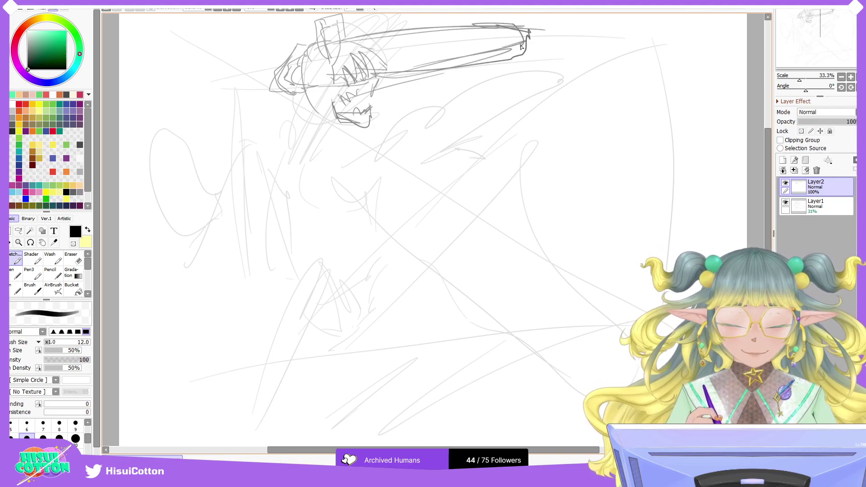
Step: Sketch hatched hair behind the face, a long front strand, and darker details around the cheek and chin
mouse_move(321, 97)
left_mouse_down()
mouse_move(321, 116)
mouse_move(309, 126)
mouse_move(303, 104)
mouse_move(310, 136)
mouse_move(335, 95)
mouse_move(321, 91)
mouse_move(325, 131)
mouse_move(362, 115)
mouse_move(347, 108)
mouse_move(336, 148)
left_mouse_up()
mouse_move(352, 105)
left_mouse_down()
mouse_move(340, 135)
mouse_move(338, 115)
mouse_move(330, 153)
mouse_move(342, 131)
mouse_move(326, 153)
mouse_move(375, 134)
left_mouse_up()
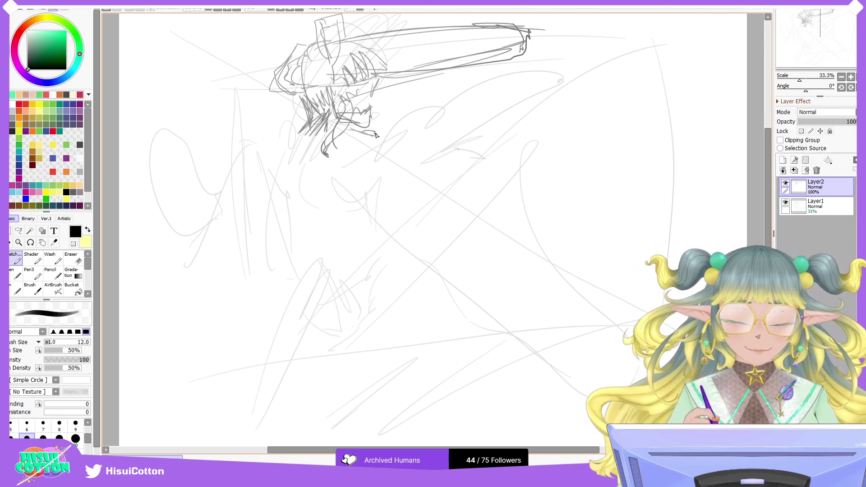
left_click_drag(324, 151, 349, 112)
mouse_move(331, 143)
left_mouse_down()
mouse_move(343, 119)
mouse_move(325, 147)
mouse_move(355, 105)
left_mouse_up()
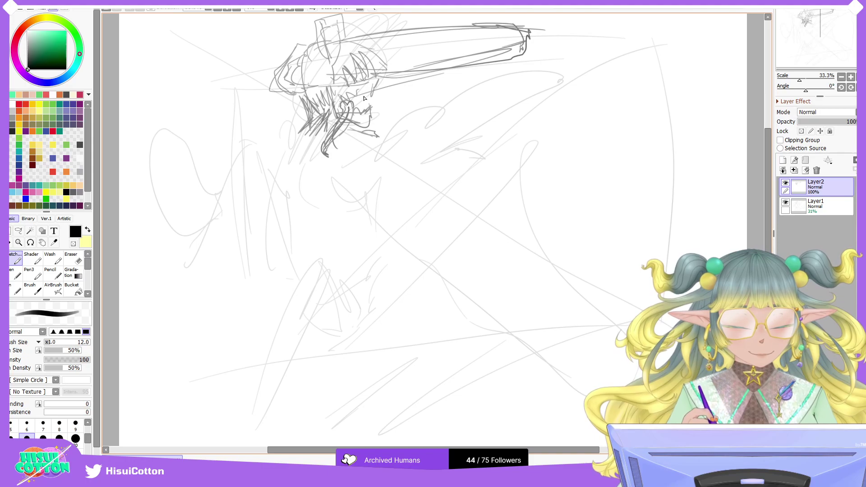
mouse_move(360, 83)
left_mouse_down()
mouse_move(371, 111)
mouse_move(353, 115)
mouse_move(370, 114)
mouse_move(371, 122)
mouse_move(353, 114)
mouse_move(365, 120)
mouse_move(351, 122)
mouse_move(369, 127)
left_mouse_up()
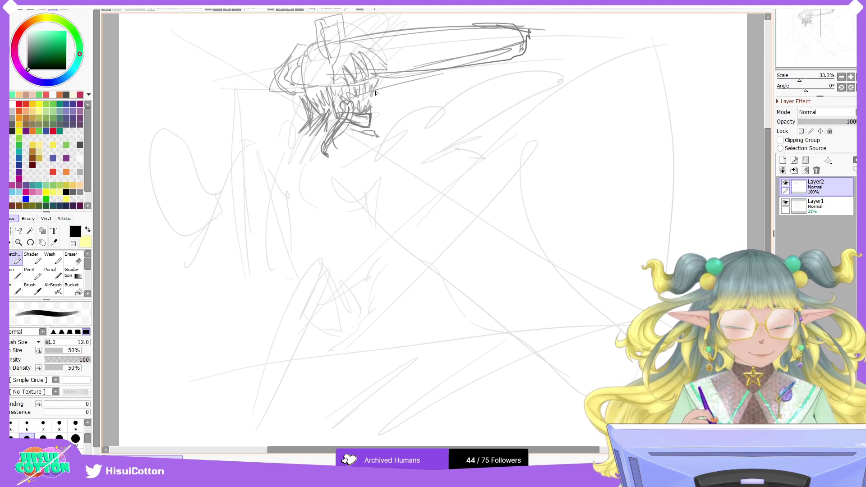
Step: Erase the lower end of the front hair strand, and redraw it with a pointed collar around the neck
left_click(73, 258)
mouse_move(336, 148)
left_mouse_down()
mouse_move(342, 128)
mouse_move(329, 151)
mouse_move(345, 117)
mouse_move(328, 148)
left_mouse_up()
left_click(16, 259)
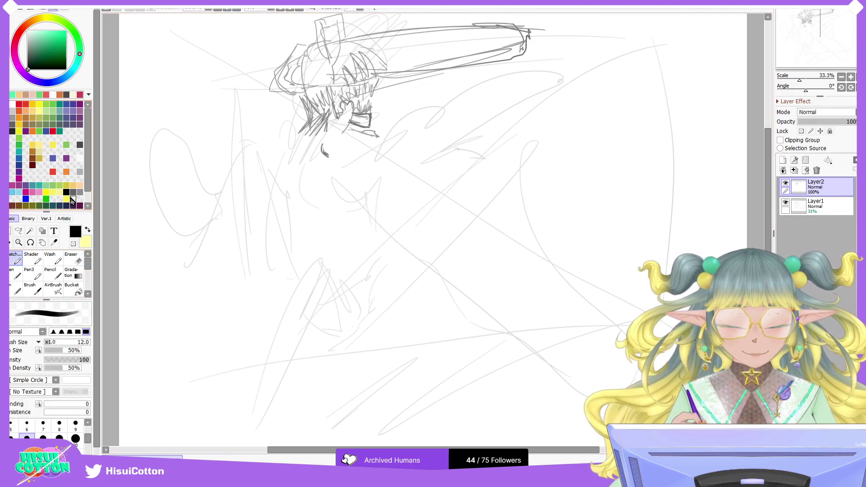
mouse_move(344, 116)
left_mouse_down()
mouse_move(323, 146)
mouse_move(347, 111)
mouse_move(331, 154)
mouse_move(301, 127)
mouse_move(309, 139)
mouse_move(327, 134)
mouse_move(304, 157)
mouse_move(293, 153)
mouse_move(305, 119)
mouse_move(302, 138)
mouse_move(317, 141)
mouse_move(305, 120)
mouse_move(291, 132)
mouse_move(296, 164)
mouse_move(290, 143)
mouse_move(309, 149)
mouse_move(325, 139)
mouse_move(314, 149)
mouse_move(316, 140)
mouse_move(340, 134)
mouse_move(342, 147)
mouse_move(350, 136)
mouse_move(343, 147)
mouse_move(359, 131)
mouse_move(371, 137)
mouse_move(342, 142)
mouse_move(357, 125)
mouse_move(334, 154)
left_mouse_up()
key("ctrl+z")
left_click_drag(347, 149, 341, 155)
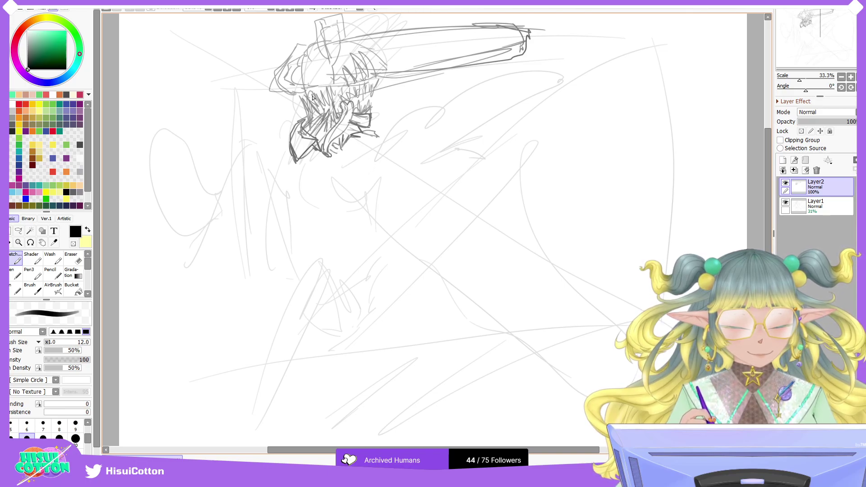
Step: Darken the hair beside the face with dense hatching and refine the collar below the chin
mouse_move(317, 100)
left_mouse_down()
mouse_move(319, 111)
mouse_move(328, 106)
mouse_move(320, 113)
left_mouse_up()
mouse_move(310, 102)
left_mouse_down()
mouse_move(313, 132)
mouse_move(318, 119)
mouse_move(309, 126)
mouse_move(316, 121)
mouse_move(320, 140)
left_mouse_up()
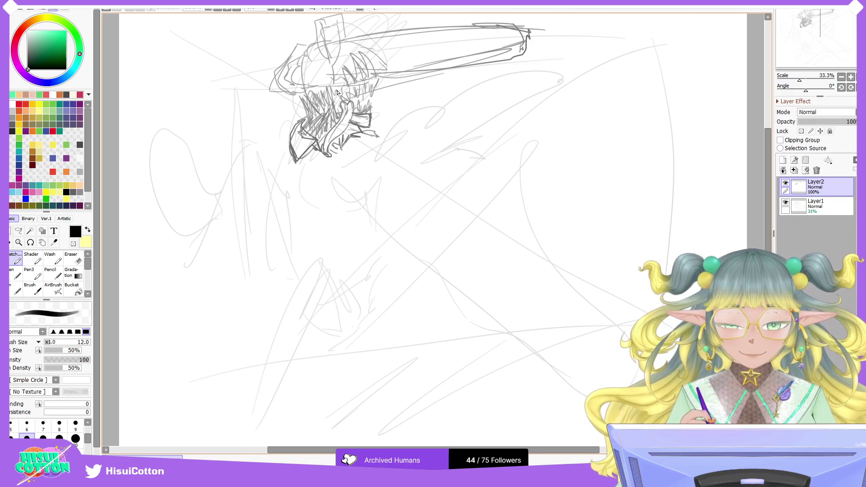
mouse_move(331, 88)
left_mouse_down()
mouse_move(322, 103)
mouse_move(338, 108)
left_mouse_up()
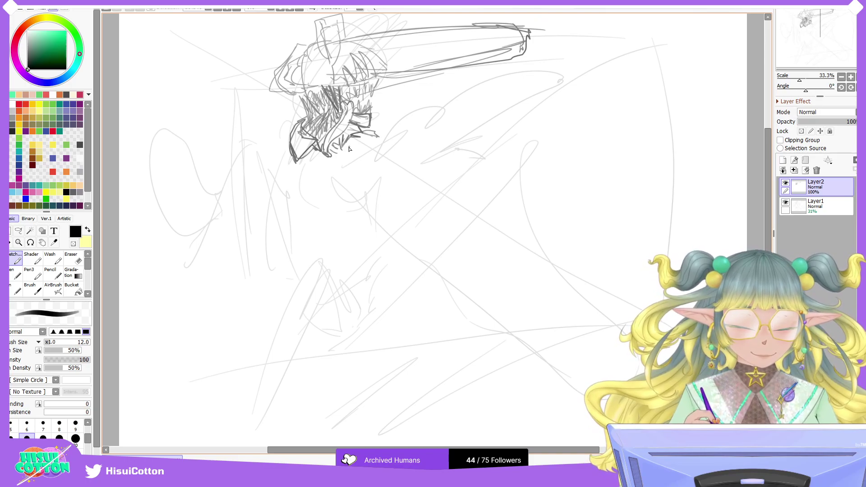
mouse_move(356, 130)
left_mouse_down()
mouse_move(344, 150)
mouse_move(361, 138)
mouse_move(347, 147)
left_mouse_up()
key("ctrl+z")
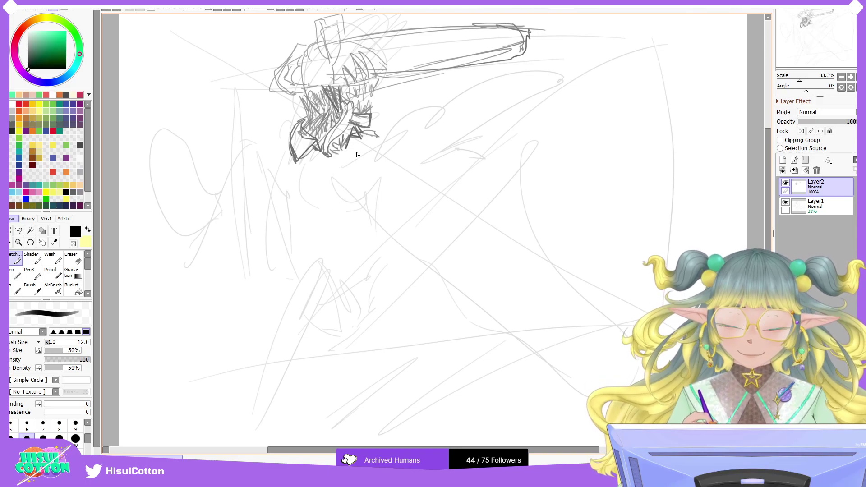
Step: Sketch the upper line of the arm reaching right from the collar and the sloping shoulder on the other side
mouse_move(348, 157)
left_mouse_down()
mouse_move(363, 156)
mouse_move(422, 110)
left_mouse_up()
mouse_move(356, 163)
left_mouse_down()
mouse_move(461, 95)
mouse_move(456, 121)
mouse_move(460, 100)
left_mouse_up()
left_click_drag(296, 161, 269, 209)
mouse_move(289, 171)
left_mouse_down()
mouse_move(279, 188)
mouse_move(302, 182)
left_mouse_up()
left_click_drag(309, 175, 322, 168)
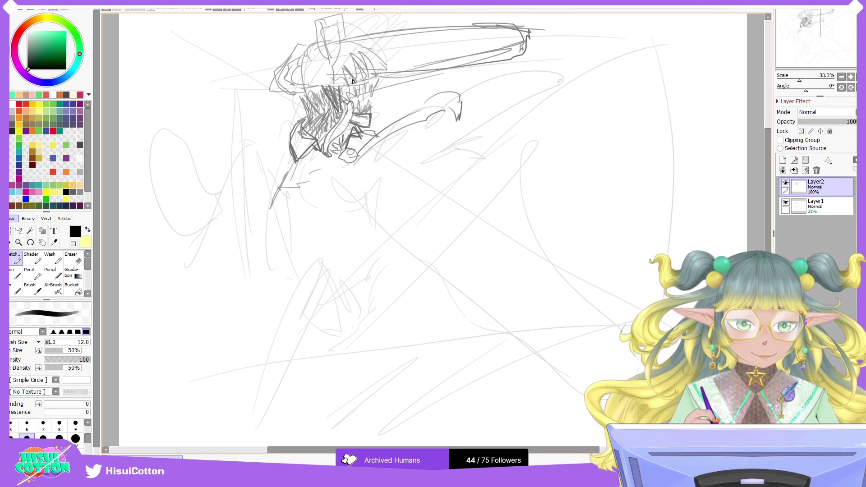
Step: Outline the torso with its side seams and a curved waistline below the collar
mouse_move(383, 150)
left_mouse_down()
mouse_move(377, 183)
mouse_move(394, 197)
left_mouse_up()
left_click_drag(359, 161, 380, 200)
left_click_drag(299, 213, 381, 222)
mouse_move(321, 234)
left_mouse_down()
mouse_move(400, 211)
mouse_move(383, 222)
left_mouse_up()
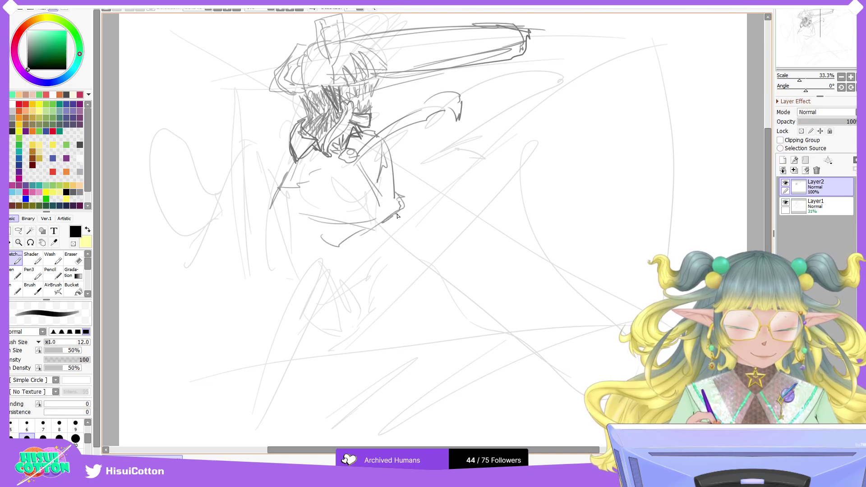
Step: Sketch the angular hip shapes and lower garment edge extending right beneath the waist
mouse_move(351, 257)
left_mouse_down()
mouse_move(439, 192)
mouse_move(450, 199)
left_mouse_up()
mouse_move(389, 222)
left_mouse_down()
mouse_move(431, 230)
mouse_move(456, 188)
left_mouse_up()
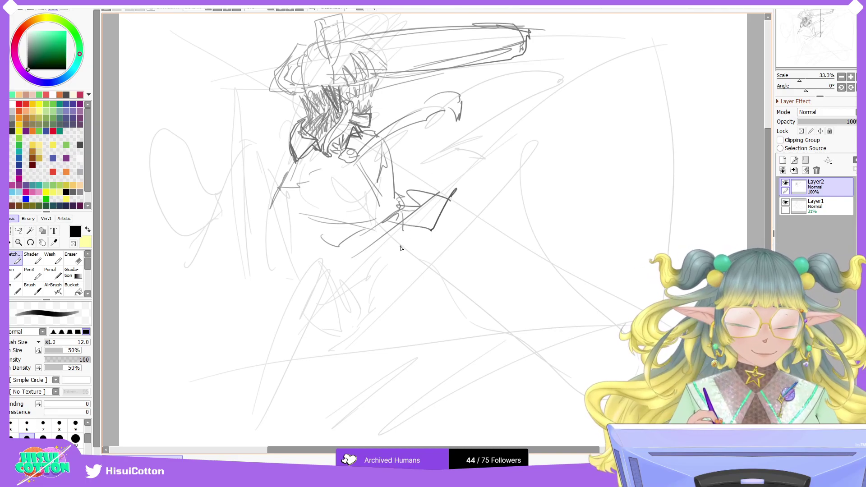
mouse_move(391, 261)
left_mouse_down()
mouse_move(345, 252)
mouse_move(341, 263)
mouse_move(322, 234)
left_mouse_up()
Step: Sketch the lowered left arm down to a rounded cuff at the wrist
mouse_move(276, 197)
left_mouse_down()
mouse_move(309, 211)
mouse_move(266, 235)
mouse_move(276, 276)
left_mouse_up()
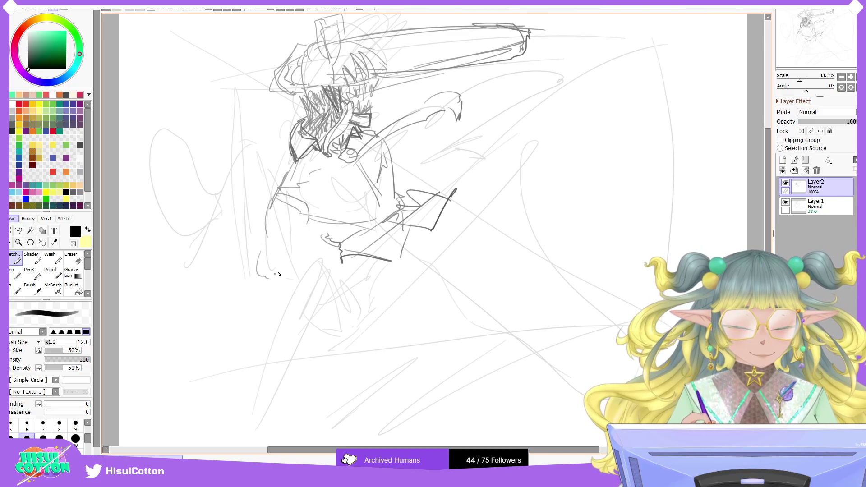
mouse_move(285, 244)
left_mouse_down()
mouse_move(305, 231)
mouse_move(287, 280)
left_mouse_up()
mouse_move(268, 231)
left_mouse_down()
mouse_move(261, 252)
mouse_move(271, 281)
left_mouse_up()
mouse_move(257, 270)
left_mouse_down()
mouse_move(291, 277)
mouse_move(257, 268)
mouse_move(273, 297)
mouse_move(292, 293)
left_mouse_up()
left_click_drag(295, 281, 288, 295)
left_click_drag(287, 266, 295, 284)
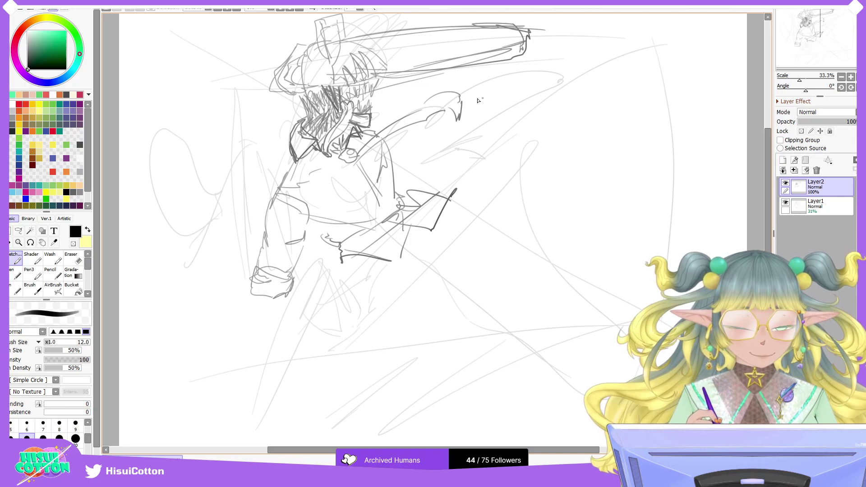
Step: Complete the outstretched right arm with the underside of the sleeve and a wide cuff near the hand
mouse_move(373, 128)
left_mouse_down()
mouse_move(396, 121)
mouse_move(423, 144)
mouse_move(392, 167)
left_mouse_up()
mouse_move(393, 167)
left_mouse_down()
mouse_move(423, 162)
mouse_move(424, 141)
left_mouse_up()
mouse_move(415, 128)
left_mouse_down()
mouse_move(424, 141)
mouse_move(457, 121)
left_mouse_up()
mouse_move(457, 119)
left_mouse_down()
mouse_move(464, 150)
mouse_move(438, 160)
mouse_move(448, 149)
left_mouse_up()
mouse_move(452, 125)
left_mouse_down()
mouse_move(453, 168)
mouse_move(469, 151)
left_mouse_up()
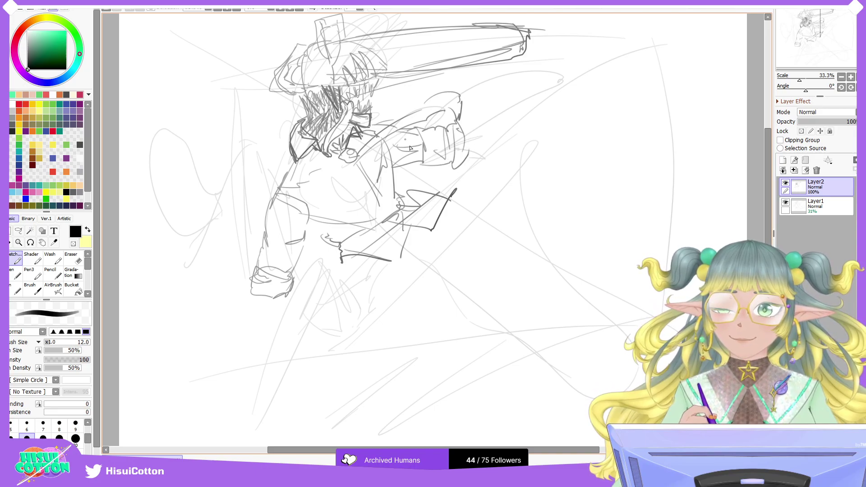
Step: Sketch the upper contour of the raised bent leg from the hip out to the knee, replacing the first attempt
mouse_move(407, 189)
left_mouse_down()
mouse_move(380, 212)
mouse_move(403, 211)
left_mouse_up()
mouse_move(457, 185)
left_mouse_down()
mouse_move(529, 157)
mouse_move(532, 300)
left_mouse_up()
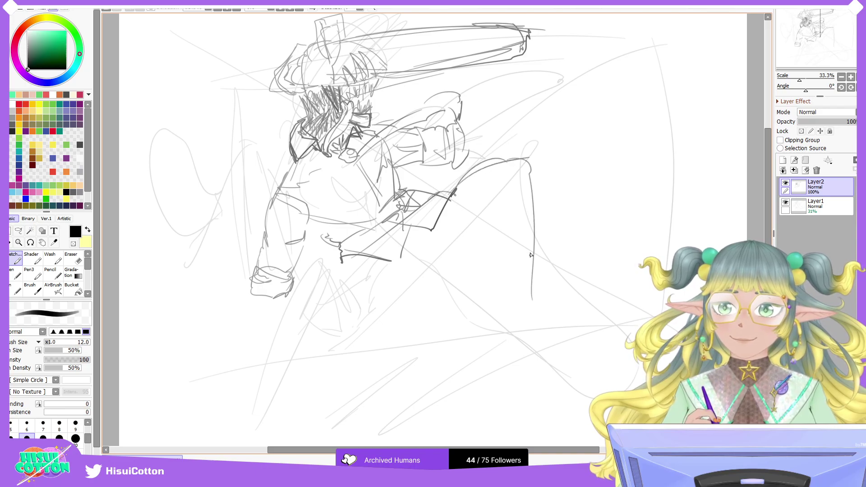
key("ctrl+z")
key("ctrl+z")
key("ctrl+z")
mouse_move(456, 192)
left_mouse_down()
mouse_move(484, 176)
mouse_move(539, 170)
left_mouse_up()
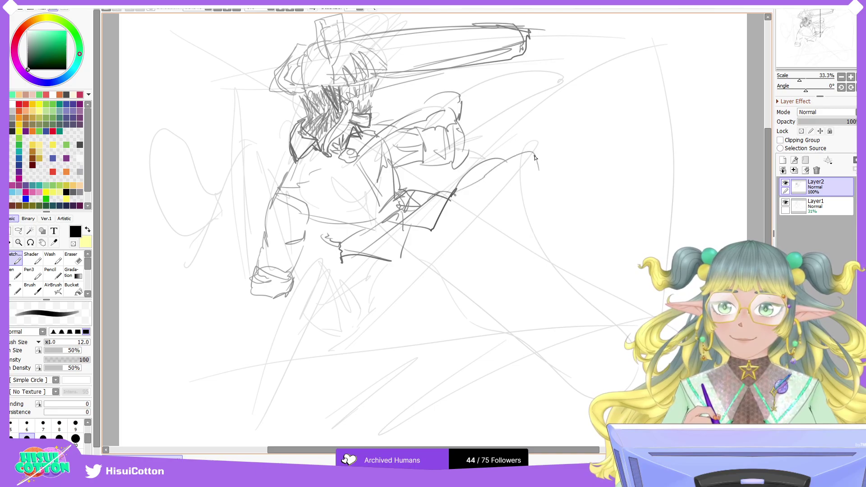
left_click_drag(427, 254, 480, 241)
key("ctrl+z")
left_click_drag(412, 247, 426, 273)
left_click_drag(412, 232, 432, 253)
key("ctrl+z")
key("ctrl+z")
Step: Sketch the straight supporting leg from the hip through the knee down to the rounded trouser hem
left_click_drag(409, 225, 442, 241)
mouse_move(415, 221)
left_mouse_down()
mouse_move(443, 234)
mouse_move(441, 226)
left_mouse_up()
mouse_move(437, 230)
left_mouse_down()
mouse_move(445, 258)
mouse_move(424, 302)
left_mouse_up()
left_click_drag(445, 256, 433, 296)
left_click_drag(443, 276, 435, 293)
mouse_move(354, 258)
left_mouse_down()
mouse_move(417, 305)
mouse_move(393, 361)
left_mouse_up()
left_click_drag(423, 331, 399, 375)
mouse_move(433, 284)
left_mouse_down()
mouse_move(434, 345)
mouse_move(413, 397)
left_mouse_up()
left_click_drag(377, 318, 418, 395)
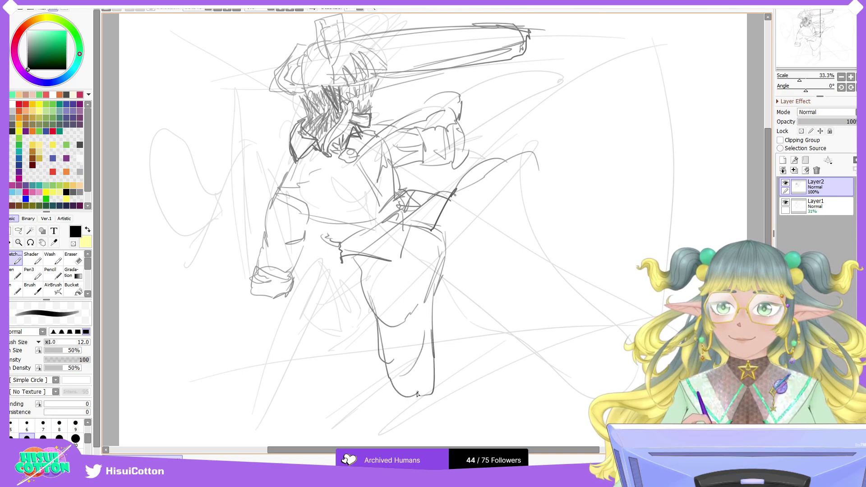
Step: Outline the underside of the bent thigh, the inner knee fold and the front of the shin
left_click_drag(444, 266, 510, 228)
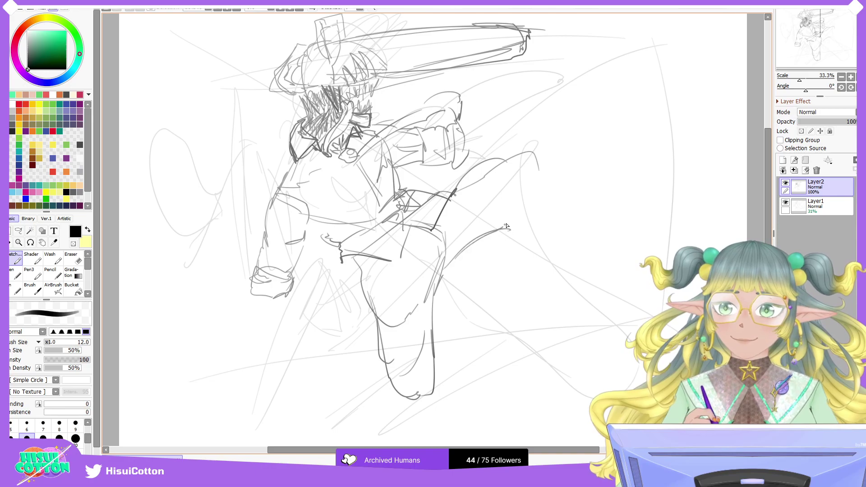
left_click_drag(540, 185, 540, 284)
left_click_drag(502, 191, 508, 267)
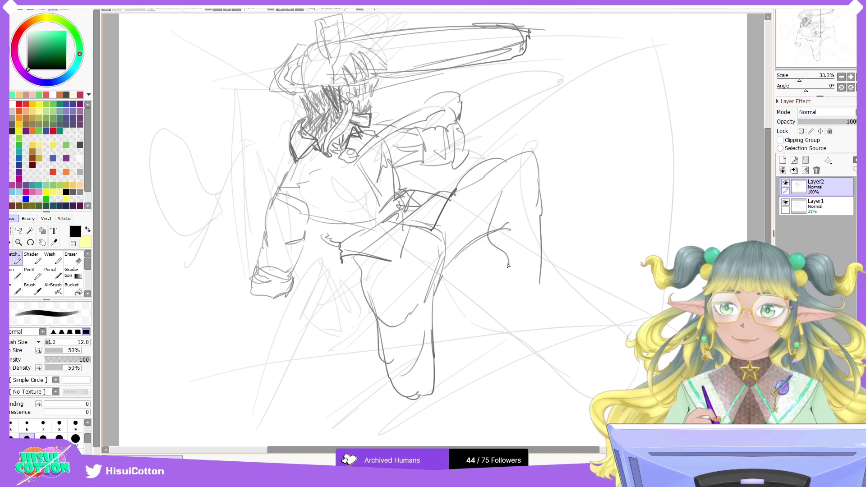
left_click_drag(498, 210, 491, 226)
left_click_drag(518, 324, 534, 323)
left_click_drag(533, 269, 537, 326)
left_click_drag(491, 230, 515, 316)
key("ctrl+z")
key("ctrl+z")
key("ctrl+z")
key("ctrl+z")
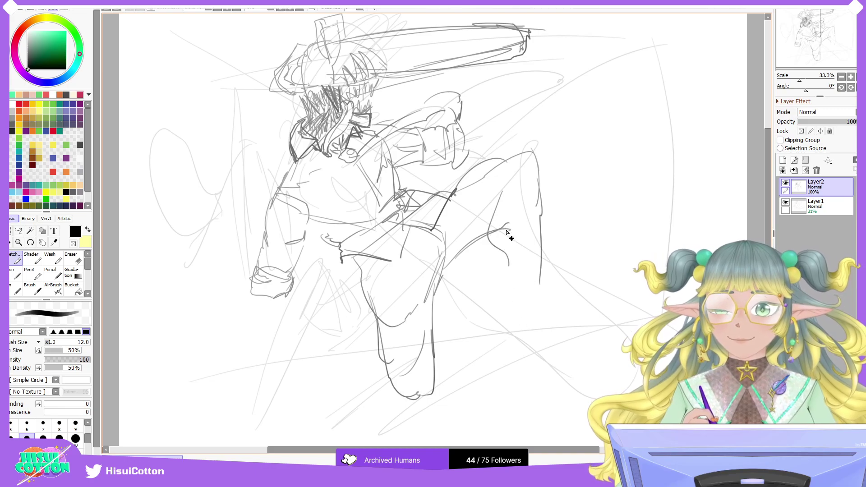
left_click_drag(488, 232, 507, 295)
key("ctrl+z")
mouse_move(497, 211)
left_mouse_down()
mouse_move(488, 234)
mouse_move(486, 222)
mouse_move(526, 305)
left_mouse_up()
key("ctrl+z")
left_click_drag(498, 244, 525, 327)
key("ctrl+z")
left_click_drag(512, 287, 534, 334)
left_click_drag(540, 284, 552, 324)
left_click_drag(542, 208, 557, 325)
key("ctrl+z")
key("ctrl+z")
key("ctrl+z")
key("ctrl+z")
key("ctrl+z")
key("ctrl+z")
Step: Extend the bent leg down to a cuffed ankle and sketch a chunky shoe with tied laces
mouse_move(489, 236)
left_mouse_down()
mouse_move(520, 304)
mouse_move(492, 267)
mouse_move(518, 330)
left_mouse_up()
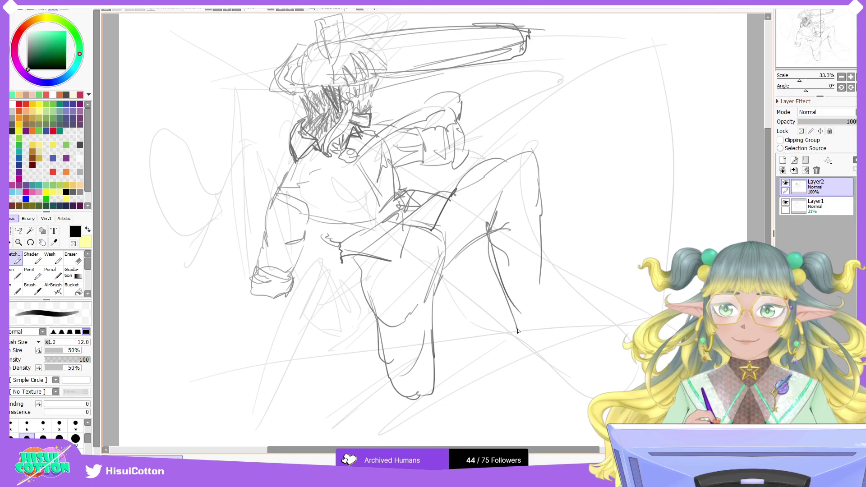
mouse_move(540, 279)
left_mouse_down()
mouse_move(550, 337)
mouse_move(527, 331)
mouse_move(520, 340)
mouse_move(555, 335)
mouse_move(523, 347)
mouse_move(536, 384)
left_mouse_up()
mouse_move(523, 345)
left_mouse_down()
mouse_move(536, 382)
mouse_move(558, 375)
mouse_move(528, 386)
mouse_move(558, 386)
left_mouse_up()
mouse_move(551, 383)
left_mouse_down()
mouse_move(528, 381)
mouse_move(591, 385)
mouse_move(576, 377)
mouse_move(596, 375)
left_mouse_up()
mouse_move(551, 339)
left_mouse_down()
mouse_move(567, 334)
mouse_move(603, 354)
mouse_move(607, 372)
mouse_move(594, 380)
left_mouse_up()
mouse_move(568, 377)
left_mouse_down()
mouse_move(558, 386)
mouse_move(598, 380)
left_mouse_up()
mouse_move(566, 334)
left_mouse_down()
mouse_move(547, 357)
mouse_move(556, 357)
mouse_move(565, 337)
mouse_move(570, 347)
mouse_move(560, 355)
mouse_move(576, 341)
mouse_move(578, 349)
mouse_move(558, 346)
mouse_move(559, 366)
mouse_move(556, 343)
mouse_move(567, 342)
mouse_move(546, 366)
mouse_move(556, 349)
mouse_move(572, 370)
mouse_move(557, 342)
left_mouse_up()
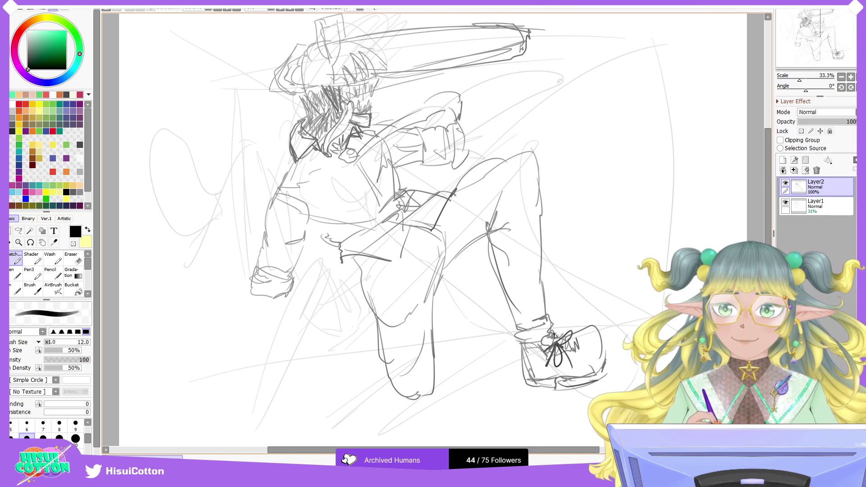
Step: Sketch the foot beneath the straight leg and add jagged, knotted cloth folds around the hip and garment edge
mouse_move(435, 379)
left_mouse_down()
mouse_move(386, 364)
mouse_move(385, 444)
mouse_move(409, 435)
mouse_move(422, 410)
mouse_move(412, 432)
mouse_move(433, 399)
mouse_move(429, 407)
mouse_move(383, 381)
mouse_move(401, 404)
mouse_move(388, 392)
mouse_move(423, 380)
left_mouse_up()
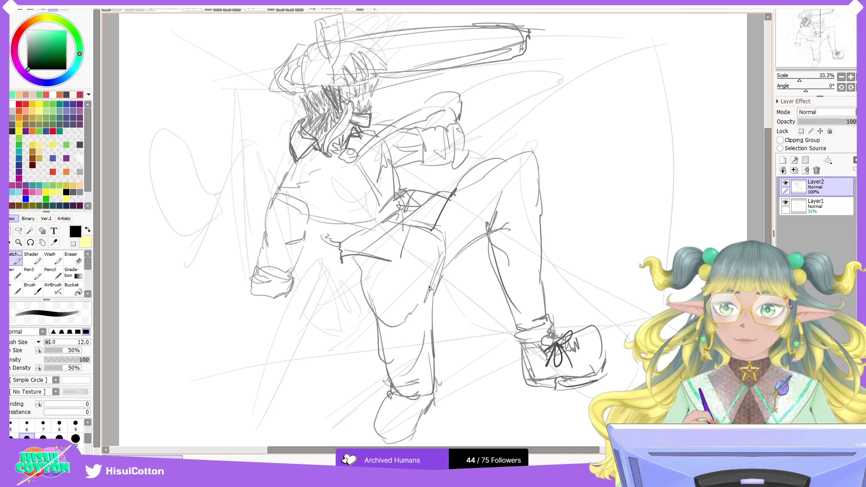
mouse_move(384, 262)
left_mouse_down()
mouse_move(364, 276)
mouse_move(379, 292)
mouse_move(378, 318)
left_mouse_up()
left_click_drag(345, 260, 364, 282)
mouse_move(345, 262)
left_mouse_down()
mouse_move(362, 278)
mouse_move(350, 280)
mouse_move(355, 308)
left_mouse_up()
mouse_move(355, 308)
left_mouse_down()
mouse_move(362, 283)
mouse_move(355, 310)
mouse_move(367, 296)
left_mouse_up()
left_click_drag(354, 266, 376, 313)
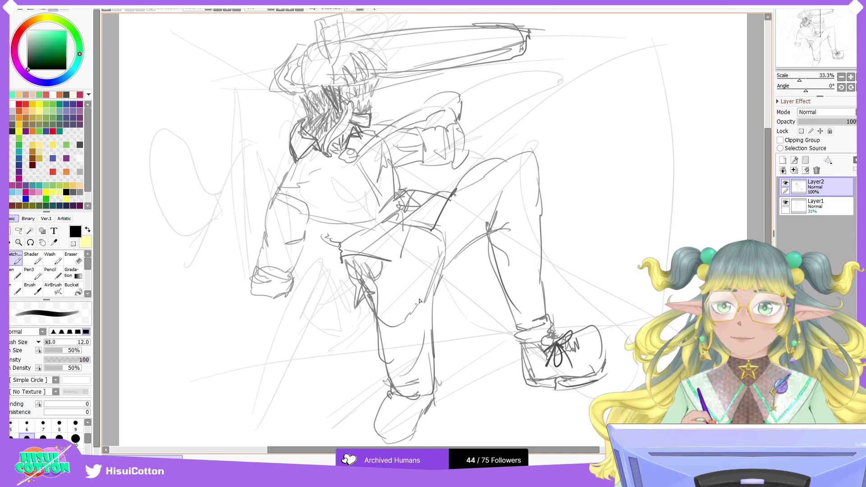
mouse_move(461, 256)
left_mouse_down()
mouse_move(447, 268)
mouse_move(408, 232)
left_mouse_up()
mouse_move(439, 236)
left_mouse_down()
mouse_move(393, 276)
mouse_move(356, 259)
mouse_move(350, 245)
mouse_move(334, 247)
mouse_move(339, 240)
mouse_move(313, 220)
left_mouse_up()
Step: Rough in long blades extending from both cuffs, one straight down and one out to the upper right
mouse_move(256, 294)
left_mouse_down()
mouse_move(251, 333)
mouse_move(285, 298)
mouse_move(260, 291)
mouse_move(245, 432)
left_mouse_up()
mouse_move(264, 329)
left_mouse_down()
mouse_move(256, 423)
mouse_move(247, 414)
mouse_move(285, 307)
left_mouse_up()
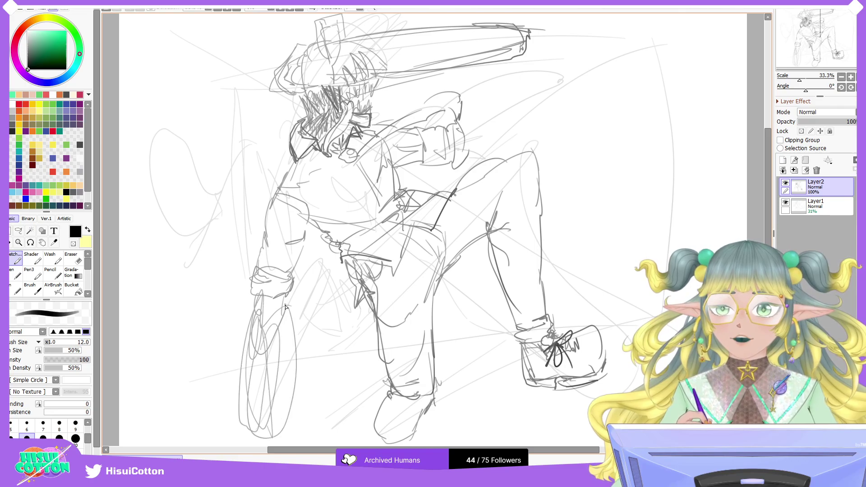
mouse_move(439, 144)
left_mouse_down()
mouse_move(503, 120)
mouse_move(462, 139)
mouse_move(635, 89)
left_mouse_up()
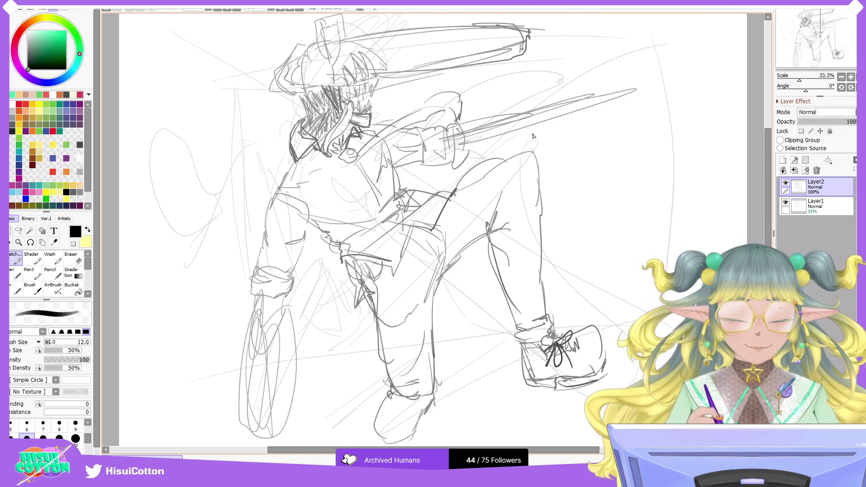
Step: Combine the sketch into Layer1 with an empty Layer2 above it, and hide Layer1
left_click(783, 170)
left_click(783, 160)
left_click(785, 202)
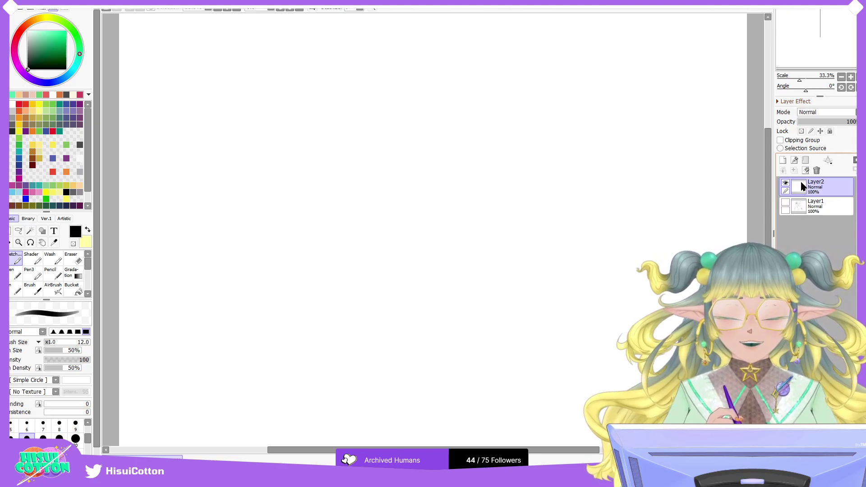
left_click(785, 202)
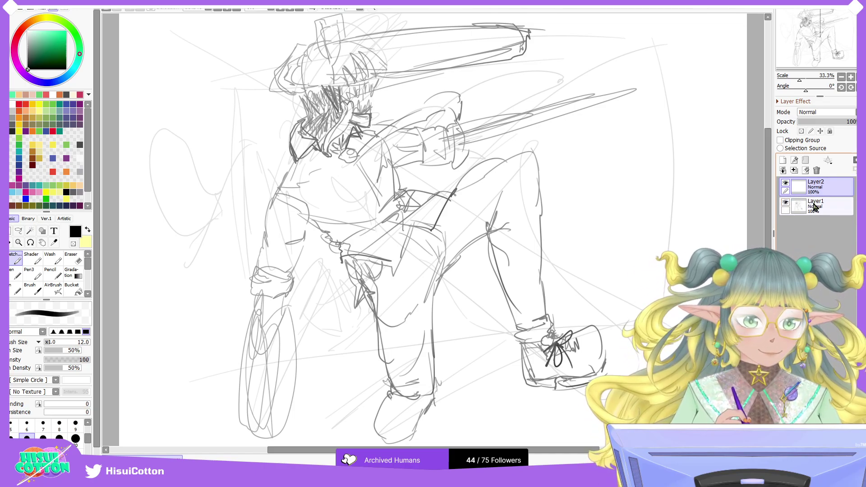
left_click(786, 202)
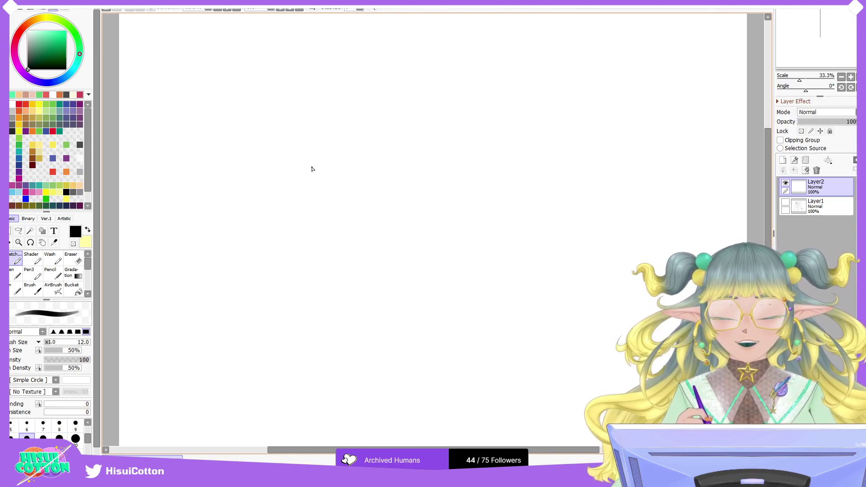
Step: Sketch a round head on the empty layer with a long blade slanting down to the right from it
mouse_move(348, 138)
left_mouse_down()
mouse_move(372, 136)
mouse_move(376, 53)
mouse_move(394, 83)
left_mouse_up()
mouse_move(343, 92)
left_mouse_down()
mouse_move(336, 120)
mouse_move(365, 148)
mouse_move(379, 135)
mouse_move(457, 155)
left_mouse_up()
key("ctrl+z")
left_click_drag(371, 126, 527, 166)
key("ctrl+z")
left_click_drag(389, 124, 501, 167)
mouse_move(396, 86)
left_mouse_down()
mouse_move(534, 157)
mouse_move(526, 151)
mouse_move(506, 163)
left_mouse_up()
key("ctrl+z")
left_click_drag(391, 126, 525, 167)
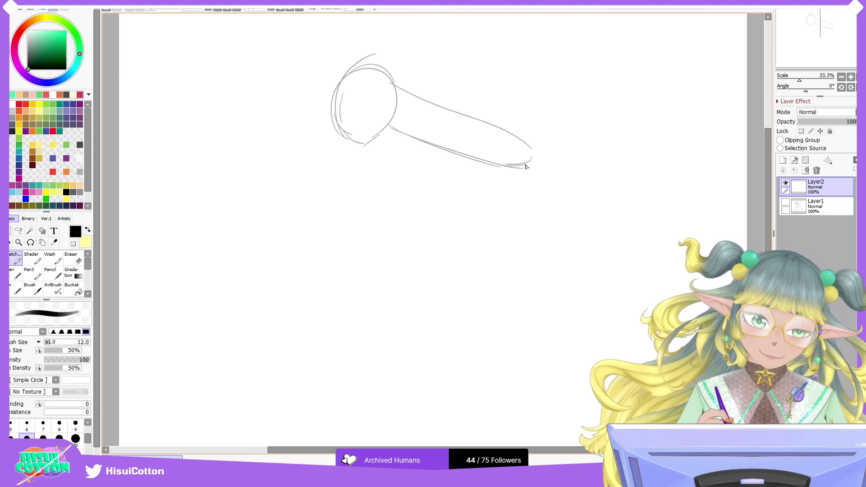
Step: Reinforce the blade's upper and lower edges, its blunt tip and the joint with the head
left_click_drag(392, 89, 540, 135)
mouse_move(395, 89)
left_mouse_down()
mouse_move(536, 145)
mouse_move(530, 140)
mouse_move(529, 163)
left_mouse_up()
left_click_drag(514, 131, 535, 142)
left_click_drag(455, 107, 523, 134)
left_click_drag(397, 91, 489, 121)
mouse_move(391, 134)
left_mouse_down()
mouse_move(525, 174)
mouse_move(538, 142)
left_mouse_up()
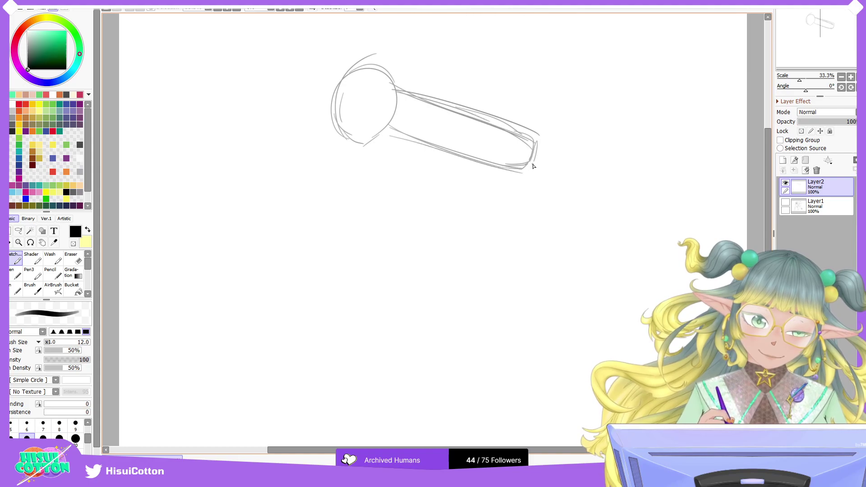
mouse_move(383, 132)
left_mouse_down()
mouse_move(408, 139)
mouse_move(402, 137)
left_mouse_up()
left_click_drag(381, 132, 388, 125)
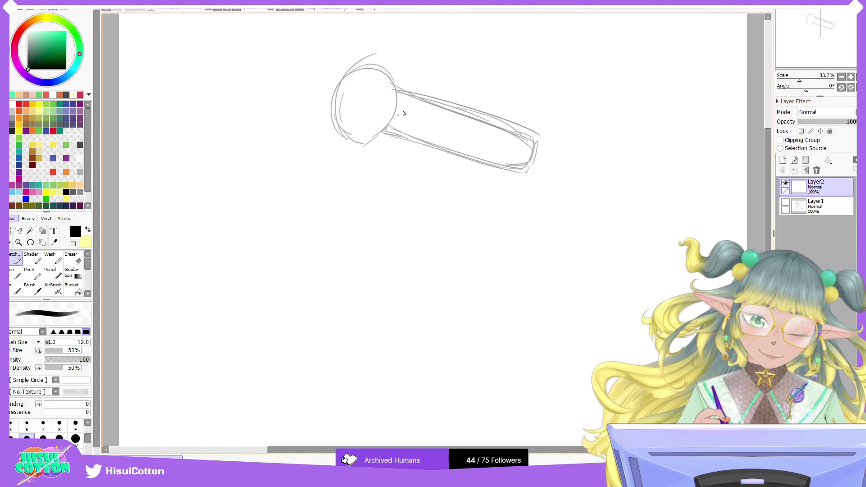
Step: Sketch the pointed jaw and mouth line under the head and reshape the head's contour
mouse_move(361, 159)
left_mouse_down()
mouse_move(334, 110)
mouse_move(339, 135)
left_mouse_up()
mouse_move(330, 116)
left_mouse_down()
mouse_move(370, 138)
mouse_move(375, 123)
left_mouse_up()
mouse_move(361, 125)
left_mouse_down()
mouse_move(342, 110)
mouse_move(350, 108)
left_mouse_up()
mouse_move(350, 108)
left_mouse_down()
mouse_move(363, 71)
mouse_move(409, 84)
left_mouse_up()
left_click_drag(401, 75, 388, 134)
Step: Sketch a round fist shape with curved guide lines and a wrist just below the jaw
mouse_move(346, 110)
left_mouse_down()
mouse_move(393, 126)
mouse_move(370, 144)
mouse_move(381, 171)
left_mouse_up()
mouse_move(387, 130)
left_mouse_down()
mouse_move(378, 152)
mouse_move(410, 158)
mouse_move(369, 166)
mouse_move(382, 178)
mouse_move(398, 175)
left_mouse_up()
mouse_move(378, 146)
left_mouse_down()
mouse_move(371, 168)
mouse_move(378, 148)
mouse_move(401, 175)
left_mouse_up()
mouse_move(402, 134)
left_mouse_down()
mouse_move(410, 151)
mouse_move(381, 161)
mouse_move(397, 138)
mouse_move(389, 145)
mouse_move(405, 150)
mouse_move(401, 170)
mouse_move(388, 161)
left_mouse_up()
key("ctrl+z")
mouse_move(401, 148)
left_mouse_down()
mouse_move(381, 188)
mouse_move(395, 179)
left_mouse_up()
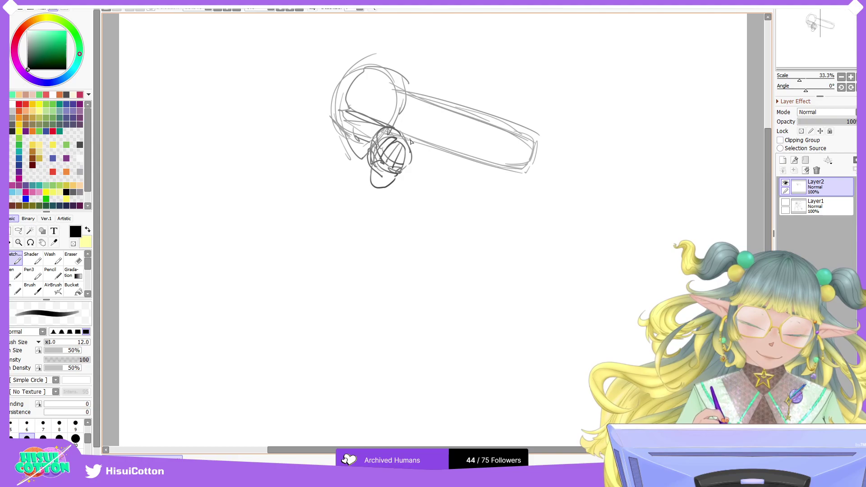
key("ctrl+z")
key("ctrl+z")
key("ctrl+z")
key("ctrl+z")
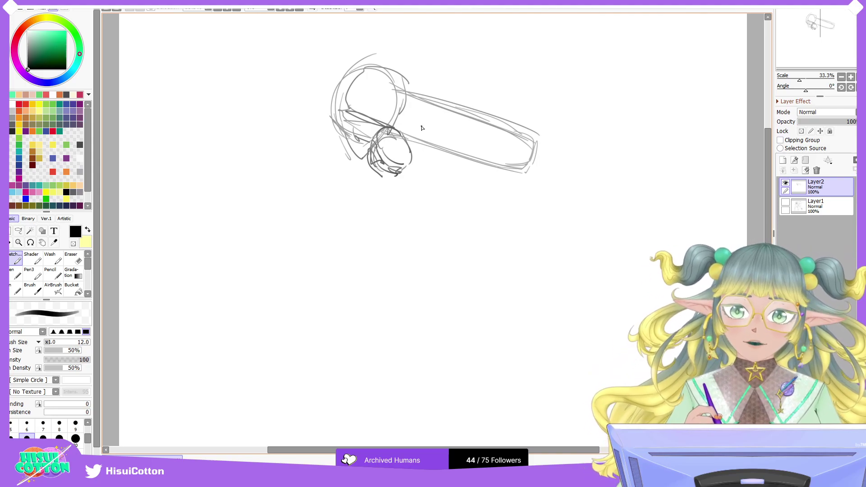
key("ctrl+y")
key("ctrl+y")
key("ctrl+y")
key("ctrl+y")
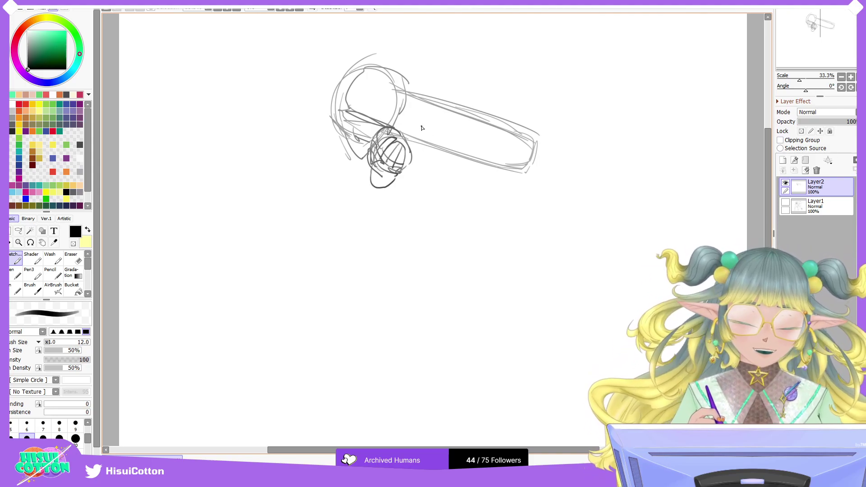
Step: Lengthen the wrist below the fist and add zigzag teeth and hatching to the face
mouse_move(368, 161)
left_mouse_down()
mouse_move(370, 185)
mouse_move(385, 193)
left_mouse_up()
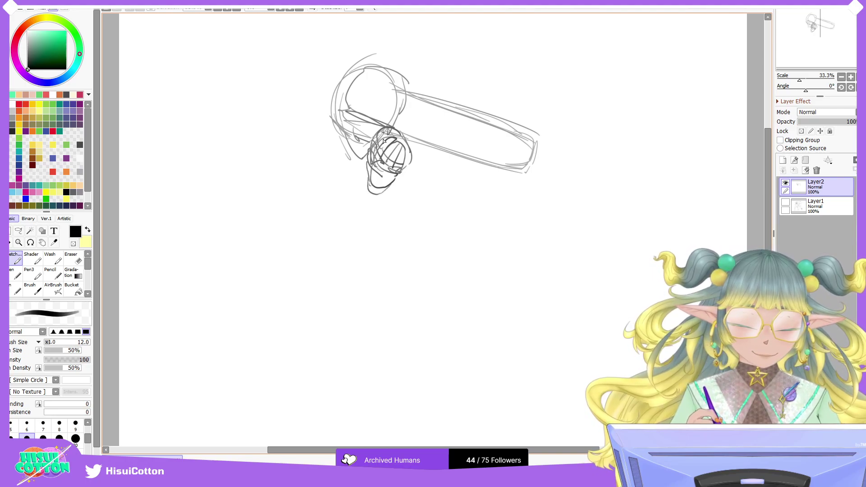
mouse_move(361, 125)
left_mouse_down()
mouse_move(368, 131)
mouse_move(360, 148)
mouse_move(370, 145)
left_mouse_up()
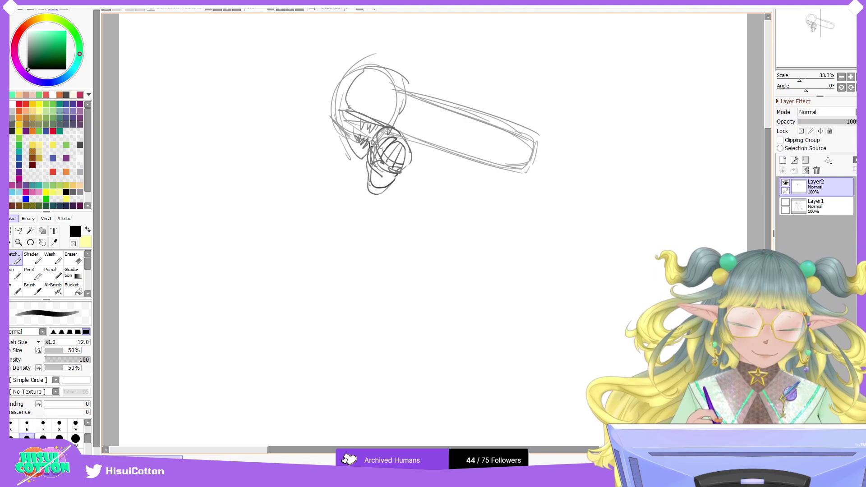
mouse_move(367, 96)
left_mouse_down()
mouse_move(369, 112)
mouse_move(363, 106)
mouse_move(377, 92)
mouse_move(379, 121)
mouse_move(384, 85)
mouse_move(381, 123)
left_mouse_up()
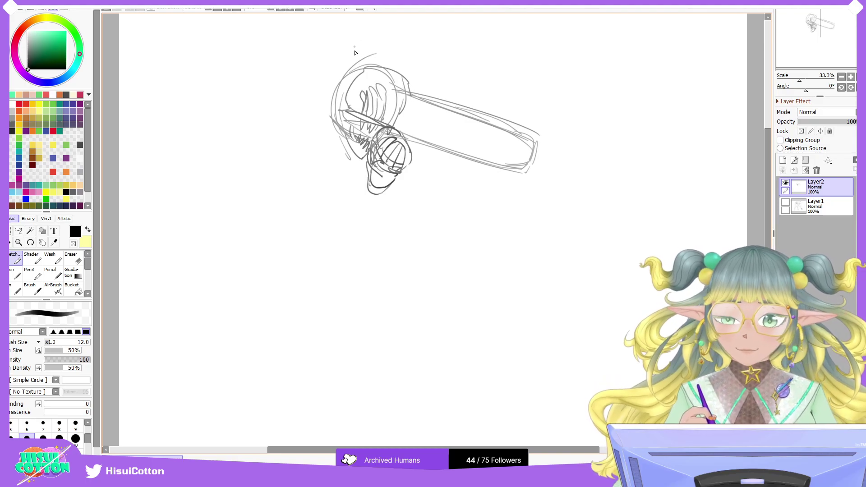
Step: Sketch the handle and bulging contours around the head, plus the collar and shoulder beneath it
mouse_move(345, 79)
left_mouse_down()
mouse_move(349, 52)
mouse_move(388, 57)
mouse_move(393, 71)
mouse_move(355, 69)
mouse_move(381, 55)
mouse_move(385, 68)
mouse_move(332, 88)
left_mouse_up()
mouse_move(319, 99)
left_mouse_down()
mouse_move(335, 103)
mouse_move(319, 139)
left_mouse_up()
mouse_move(324, 125)
left_mouse_down()
mouse_move(319, 150)
mouse_move(312, 142)
mouse_move(321, 149)
mouse_move(294, 163)
mouse_move(315, 137)
mouse_move(296, 145)
mouse_move(314, 164)
left_mouse_up()
key("ctrl+z")
mouse_move(311, 149)
left_mouse_down()
mouse_move(329, 166)
mouse_move(301, 164)
mouse_move(325, 172)
mouse_move(322, 135)
mouse_move(310, 147)
mouse_move(318, 139)
mouse_move(331, 168)
left_mouse_up()
mouse_move(319, 151)
left_mouse_down()
mouse_move(336, 160)
mouse_move(336, 172)
mouse_move(325, 173)
mouse_move(333, 162)
mouse_move(342, 162)
mouse_move(327, 174)
mouse_move(332, 163)
mouse_move(326, 168)
mouse_move(348, 164)
left_mouse_up()
key("ctrl+z")
mouse_move(296, 148)
left_mouse_down()
mouse_move(268, 177)
mouse_move(297, 191)
left_mouse_up()
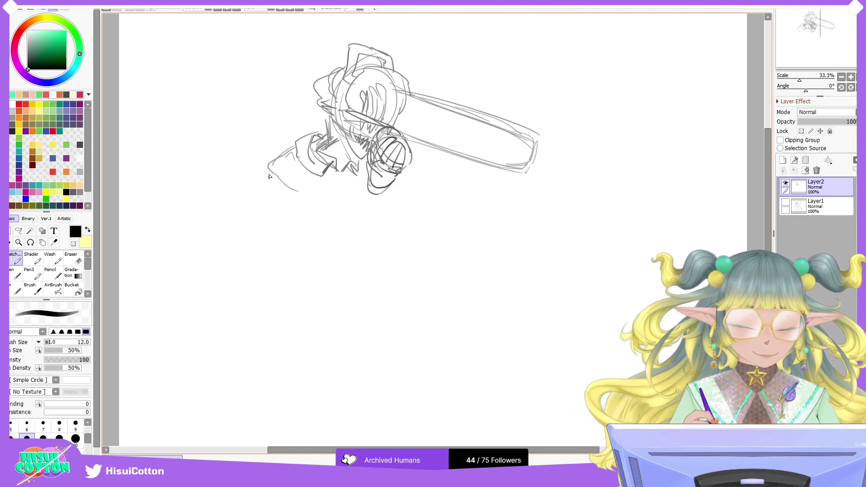
Step: Sketch the bent arm with its upper sleeve, rolled cuff at the elbow and forearm rising to the fist
left_click_drag(265, 168, 279, 267)
mouse_move(287, 230)
left_mouse_down()
mouse_move(301, 220)
mouse_move(305, 227)
left_mouse_up()
mouse_move(304, 228)
left_mouse_down()
mouse_move(306, 236)
mouse_move(322, 217)
left_mouse_up()
mouse_move(308, 228)
left_mouse_down()
mouse_move(303, 268)
mouse_move(313, 224)
left_mouse_up()
left_click_drag(303, 271, 321, 261)
mouse_move(314, 221)
left_mouse_down()
mouse_move(323, 261)
mouse_move(304, 272)
mouse_move(322, 270)
mouse_move(302, 274)
mouse_move(312, 226)
mouse_move(325, 264)
mouse_move(317, 228)
mouse_move(368, 185)
mouse_move(318, 224)
left_mouse_up()
left_click_drag(330, 260, 384, 195)
mouse_move(334, 244)
left_mouse_down()
mouse_move(383, 193)
mouse_move(323, 263)
left_mouse_up()
Step: Add the necktie below the collar and rework the inner sleeve line by redrawing and partly erasing it
left_click_drag(340, 175, 351, 204)
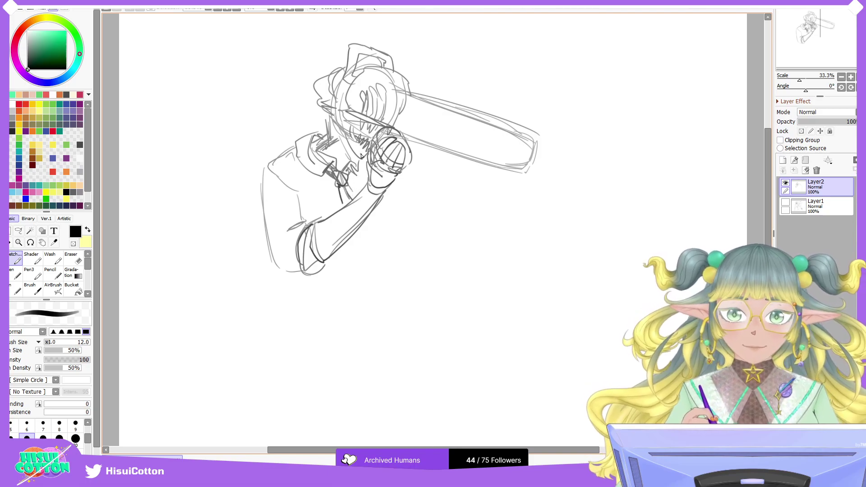
mouse_move(266, 168)
left_mouse_down()
mouse_move(295, 203)
mouse_move(269, 168)
mouse_move(299, 206)
left_mouse_up()
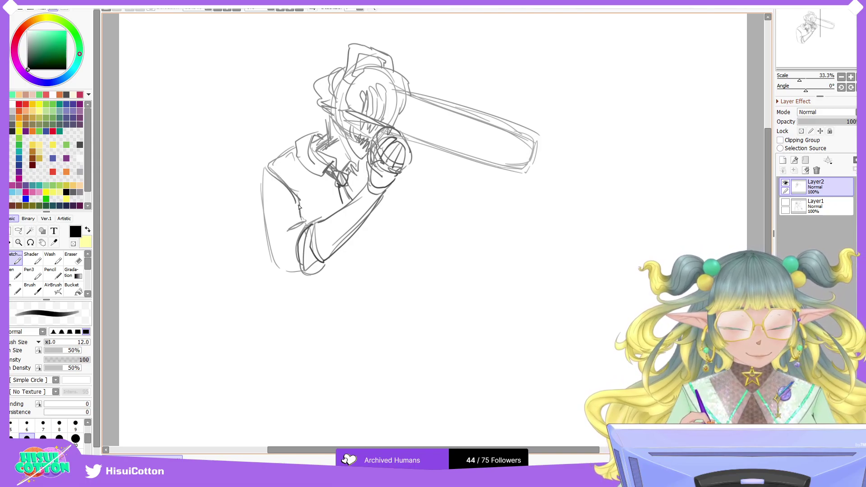
key("e")
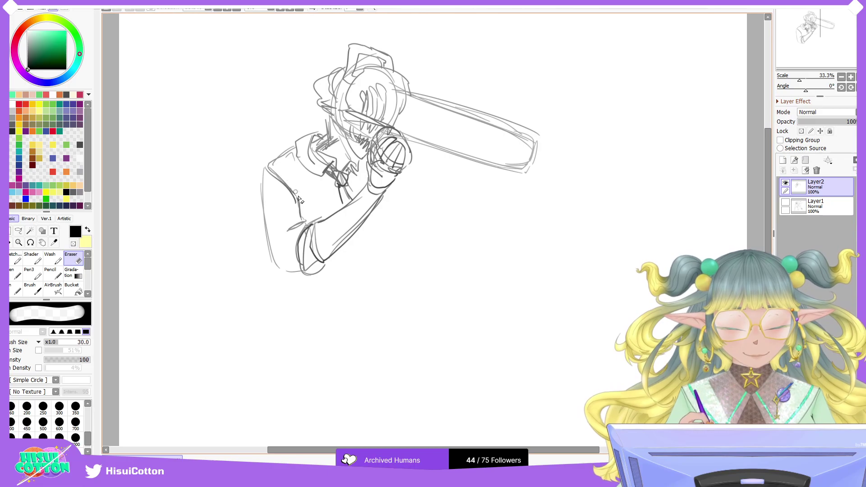
mouse_move(287, 191)
left_mouse_down()
mouse_move(275, 178)
mouse_move(277, 163)
mouse_move(261, 180)
mouse_move(295, 194)
left_mouse_up()
key("n")
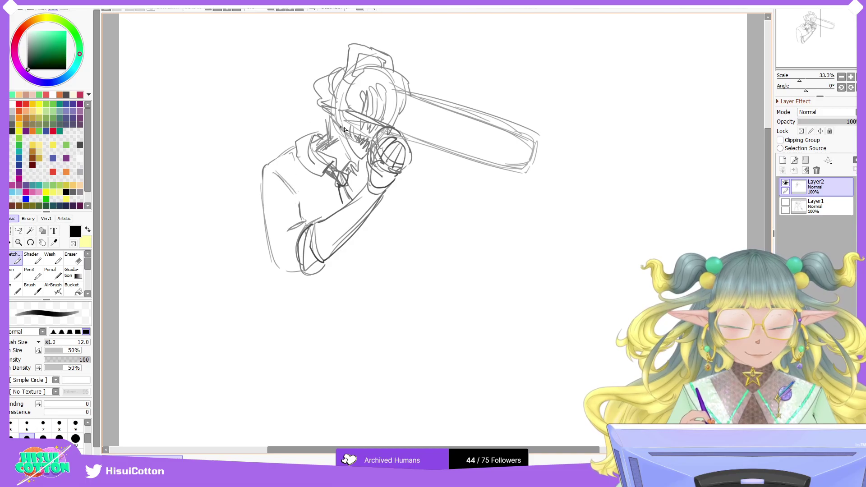
Step: Add drooping finger lines beside the fist and erase the gridded circle inside it
left_click_drag(411, 151, 414, 190)
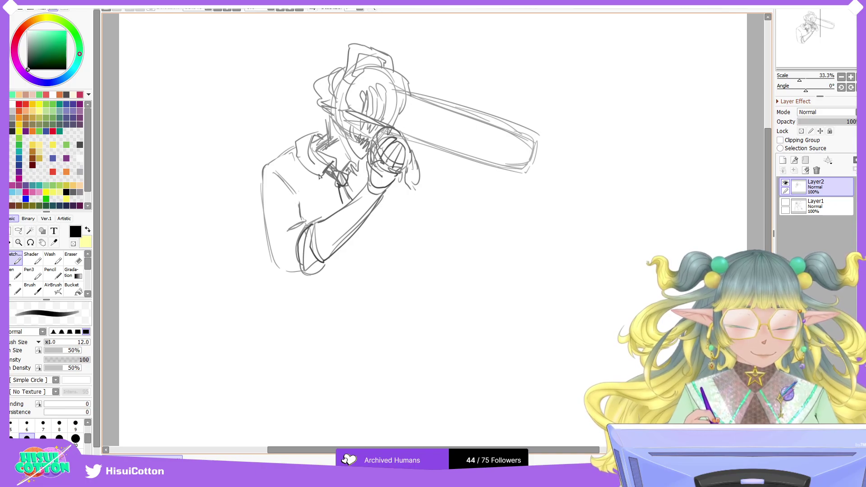
key("e")
mouse_move(381, 168)
left_mouse_down()
mouse_move(384, 146)
mouse_move(375, 175)
mouse_move(401, 151)
mouse_move(391, 176)
mouse_move(388, 132)
mouse_move(380, 142)
mouse_move(393, 133)
mouse_move(399, 142)
mouse_move(374, 151)
left_mouse_up()
left_click(16, 258)
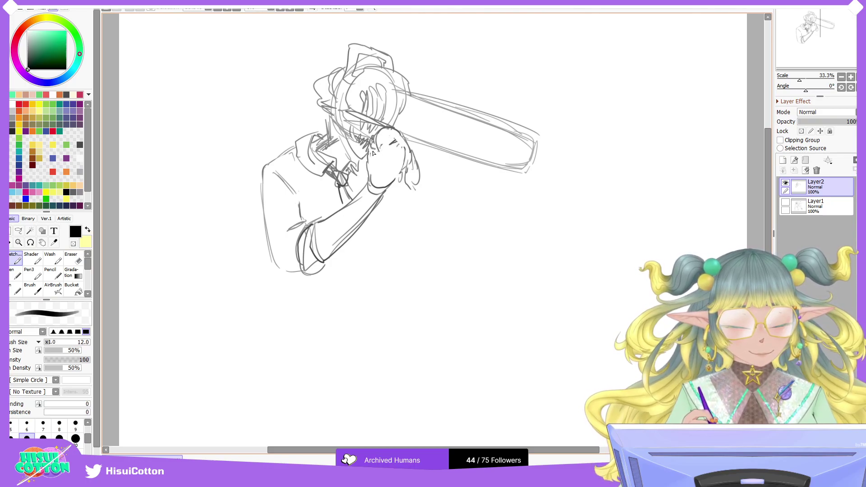
Step: Redraw the hand in front of the mouth with a thumb and darker, curled finger contours
mouse_move(369, 151)
left_mouse_down()
mouse_move(376, 157)
mouse_move(395, 137)
left_mouse_up()
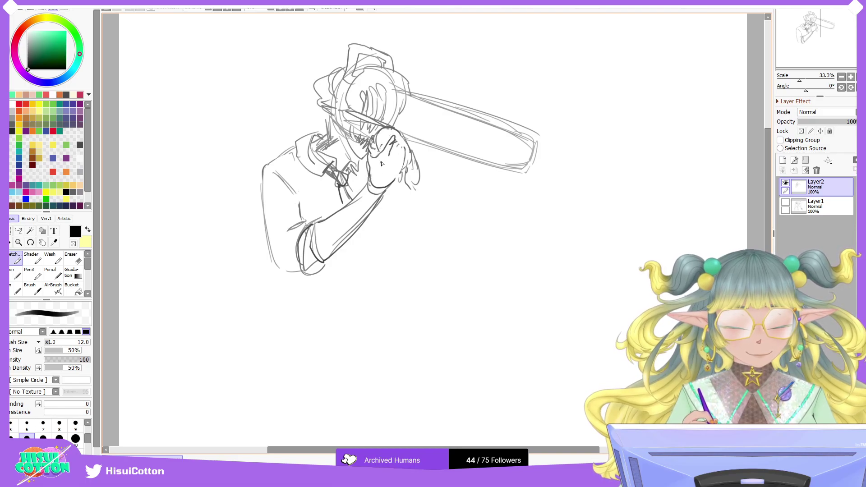
mouse_move(389, 161)
left_mouse_down()
mouse_move(397, 140)
mouse_move(406, 152)
mouse_move(398, 162)
mouse_move(401, 146)
mouse_move(392, 182)
left_mouse_up()
key("ctrl+z")
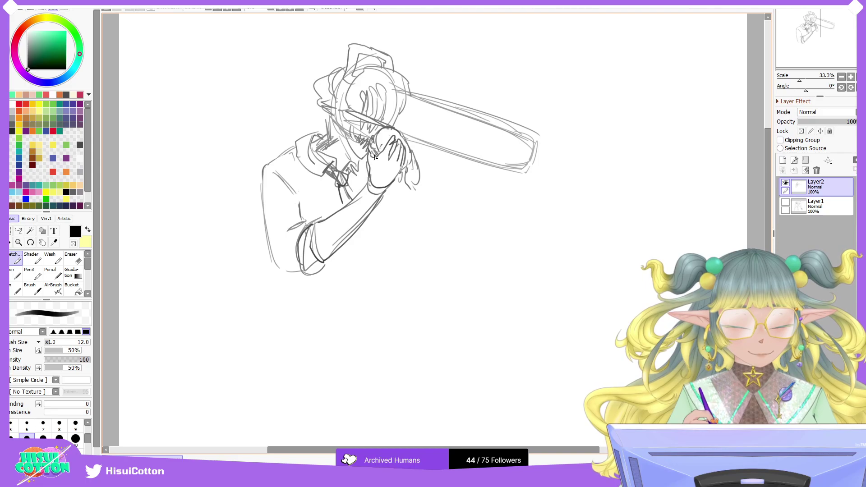
left_click_drag(406, 169, 409, 146)
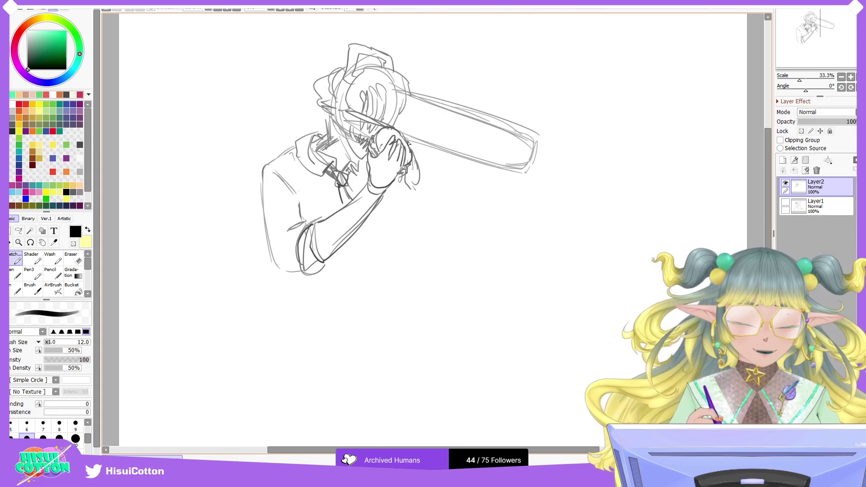
key("ctrl+z")
left_click_drag(396, 132, 415, 166)
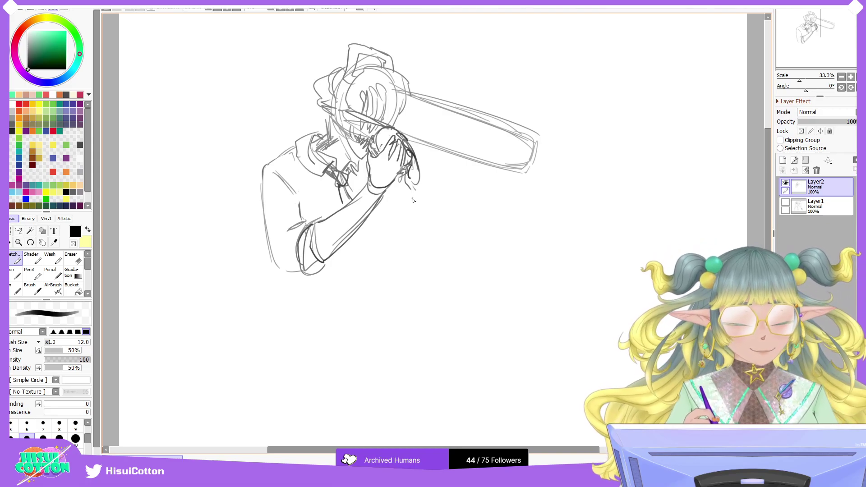
Step: Erase the overlapping cuff and forearm lines, and redraw the sleeve's pointed lower edge and folds at the bent elbow
left_click(78, 263)
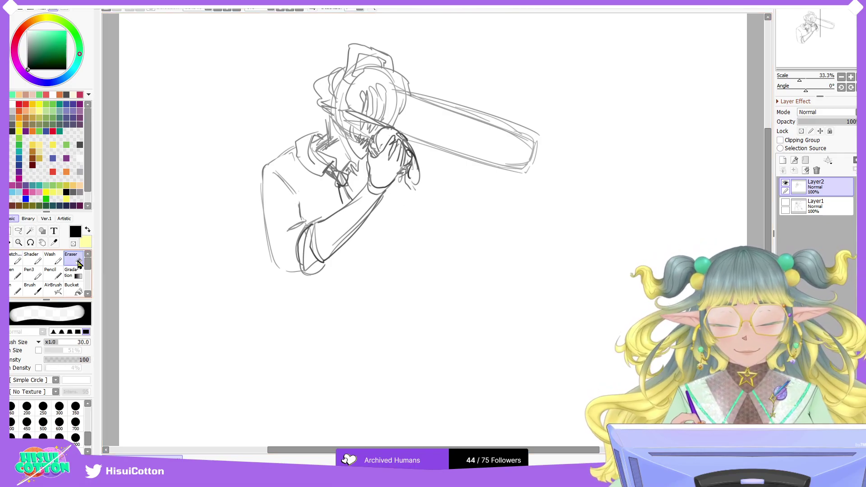
mouse_move(394, 181)
left_mouse_down()
mouse_move(368, 191)
mouse_move(373, 200)
mouse_move(341, 217)
mouse_move(331, 246)
mouse_move(374, 193)
mouse_move(307, 237)
mouse_move(310, 273)
mouse_move(303, 260)
mouse_move(314, 232)
mouse_move(306, 270)
mouse_move(320, 265)
mouse_move(307, 232)
mouse_move(296, 248)
mouse_move(315, 272)
mouse_move(327, 260)
left_mouse_up()
left_click(15, 259)
mouse_move(313, 231)
left_mouse_down()
mouse_move(325, 260)
mouse_move(286, 277)
mouse_move(269, 201)
mouse_move(283, 259)
mouse_move(263, 204)
mouse_move(282, 276)
left_mouse_up()
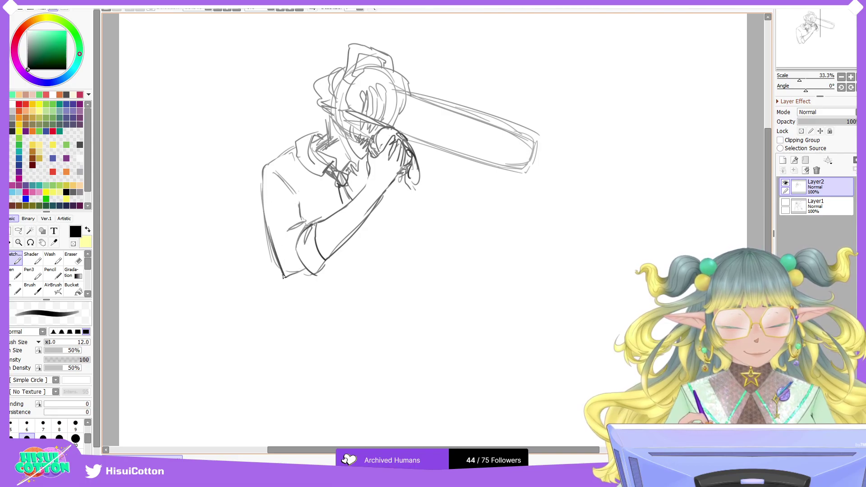
left_click_drag(293, 239, 291, 256)
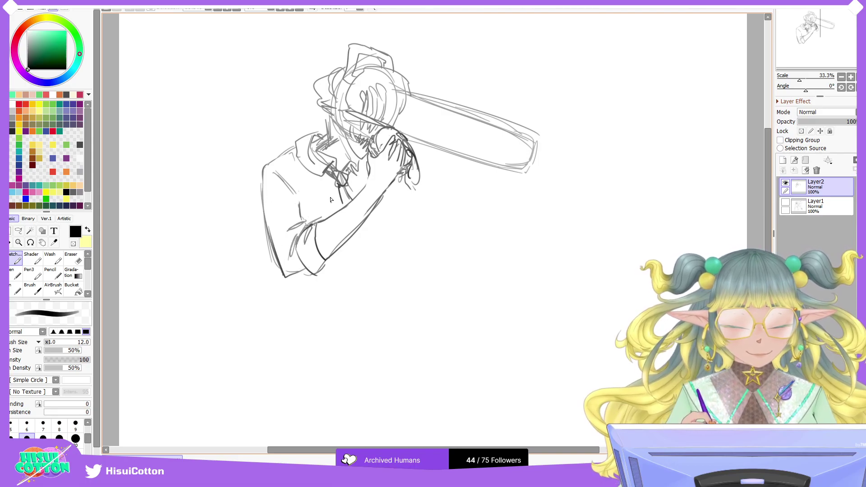
key("e")
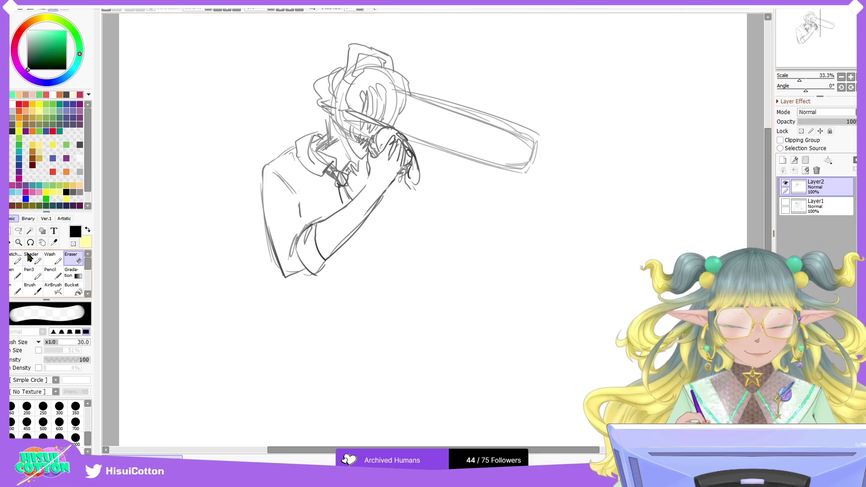
left_click(16, 258)
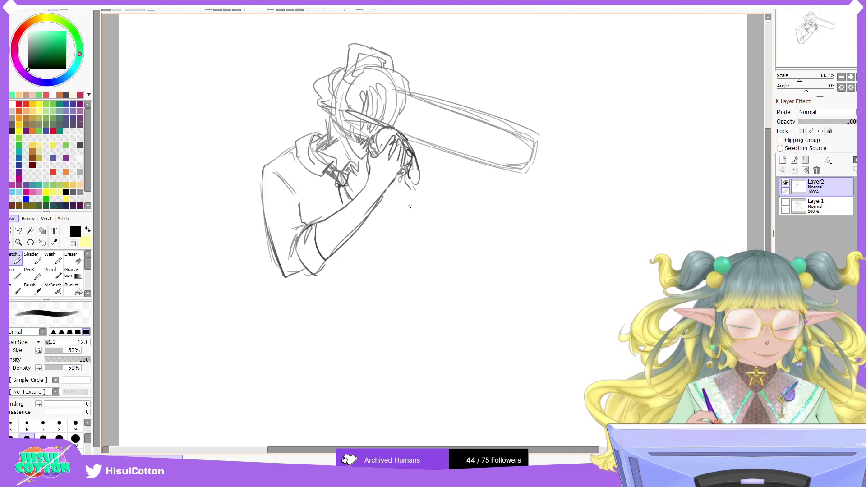
Step: Sketch the far arm's sleeve hanging below the hand, with a long outer contour and a wavy inner fold
left_click_drag(405, 175, 404, 240)
key("ctrl+z")
mouse_move(405, 180)
left_mouse_down()
mouse_move(394, 233)
mouse_move(410, 259)
left_mouse_up()
mouse_move(396, 227)
left_mouse_down()
mouse_move(385, 239)
mouse_move(400, 256)
left_mouse_up()
mouse_move(398, 205)
left_mouse_down()
mouse_move(387, 208)
mouse_move(395, 198)
mouse_move(356, 277)
left_mouse_up()
key("ctrl+z")
key("ctrl+z")
Step: Draw the tie's hanging end and the torso side lines below the bent arm, and hatch the shadow around the neck
left_click_drag(350, 236, 365, 286)
left_click_drag(349, 247, 366, 309)
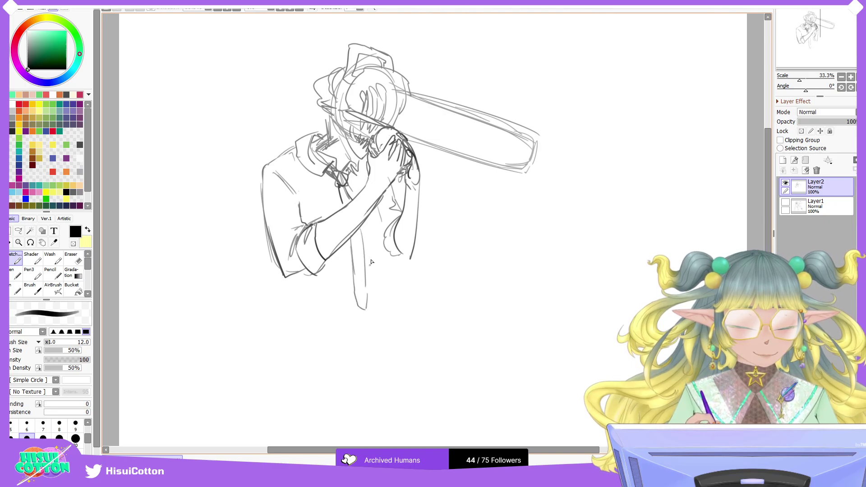
left_click_drag(377, 208, 378, 258)
left_click_drag(295, 281, 307, 320)
mouse_move(352, 152)
left_mouse_down()
mouse_move(347, 168)
mouse_move(321, 126)
mouse_move(315, 141)
mouse_move(326, 115)
left_mouse_up()
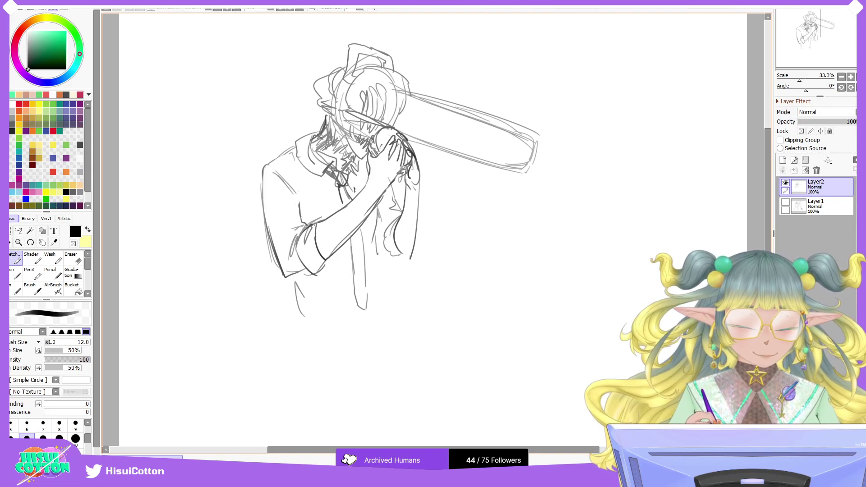
Step: Sketch the untucked shirt's lower hem on both sides of the tie, adding waist folds and the near side edge
left_click_drag(313, 292, 340, 287)
left_click_drag(320, 283, 377, 269)
left_click_drag(380, 261, 396, 269)
mouse_move(360, 303)
left_mouse_down()
mouse_move(341, 322)
mouse_move(389, 301)
left_mouse_up()
left_click_drag(391, 269, 387, 299)
mouse_move(295, 279)
left_mouse_down()
mouse_move(293, 325)
mouse_move(297, 293)
left_mouse_up()
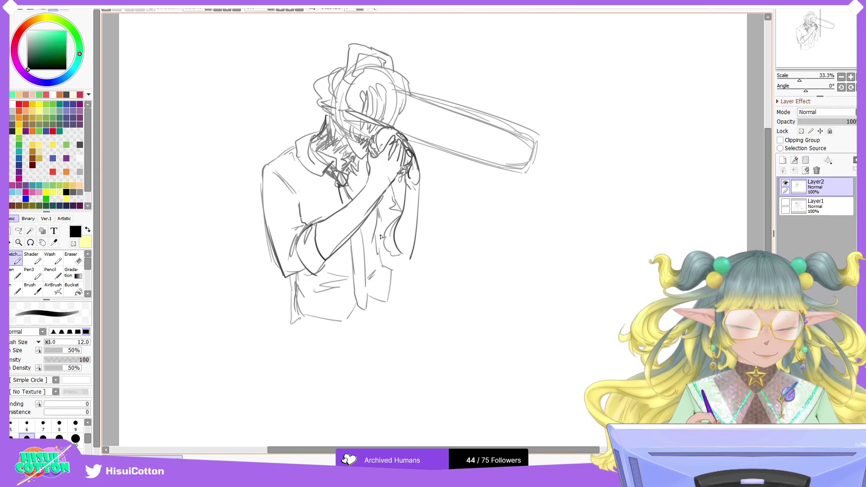
Step: Add folds to the far sleeve and close its lower end with a rolled cuff at the elbow
left_click_drag(375, 240, 389, 251)
left_click_drag(386, 210, 398, 211)
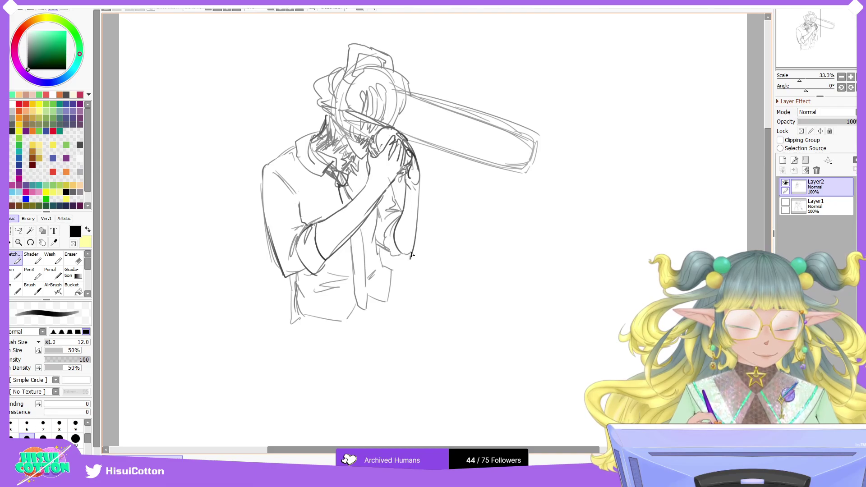
left_click_drag(394, 261, 403, 266)
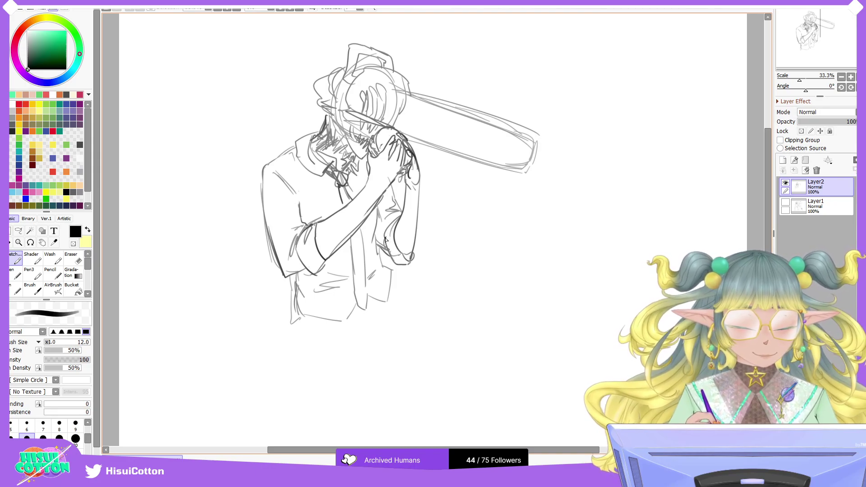
Step: Sketch the near thigh's curved outer contour and the trouser front and hip lines below the shirt hem
left_click_drag(299, 323, 352, 407)
key("ctrl+z")
left_click_drag(372, 418, 390, 411)
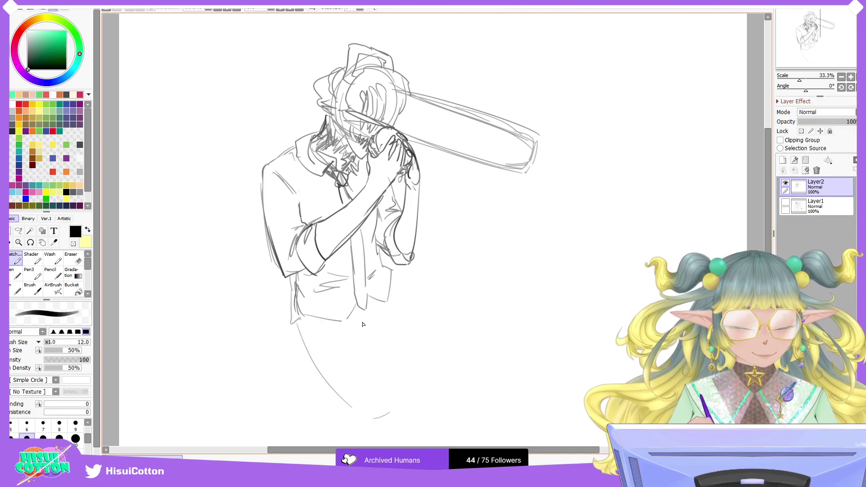
key("ctrl+z")
left_click_drag(349, 321, 384, 327)
left_click_drag(370, 297, 382, 336)
mouse_move(323, 321)
left_mouse_down()
mouse_move(316, 337)
mouse_move(332, 380)
left_mouse_up()
mouse_move(306, 334)
left_mouse_down()
mouse_move(353, 407)
mouse_move(322, 319)
mouse_move(308, 361)
mouse_move(356, 414)
left_mouse_up()
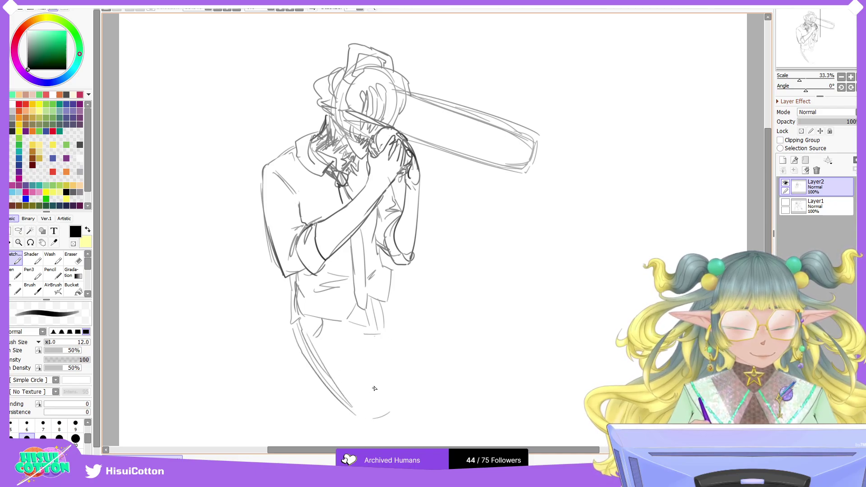
Step: Draw the raised far leg with its thigh reaching forward, bent knee and lower leg, retrying the thigh contour
mouse_move(355, 332)
left_mouse_down()
mouse_move(367, 338)
mouse_move(405, 418)
left_mouse_up()
left_click_drag(390, 275, 453, 311)
key("ctrl+z")
left_click_drag(392, 276, 472, 325)
key("ctrl+z")
key("ctrl+z")
mouse_move(392, 271)
left_mouse_down()
mouse_move(482, 323)
mouse_move(448, 346)
left_mouse_up()
mouse_move(390, 314)
left_mouse_down()
mouse_move(378, 333)
mouse_move(410, 345)
left_mouse_up()
key("ctrl+z")
key("ctrl+z")
mouse_move(381, 332)
left_mouse_down()
mouse_move(444, 352)
mouse_move(420, 366)
mouse_move(425, 414)
left_mouse_up()
mouse_move(405, 341)
left_mouse_down()
mouse_move(431, 360)
mouse_move(429, 411)
left_mouse_up()
left_click_drag(483, 328, 465, 422)
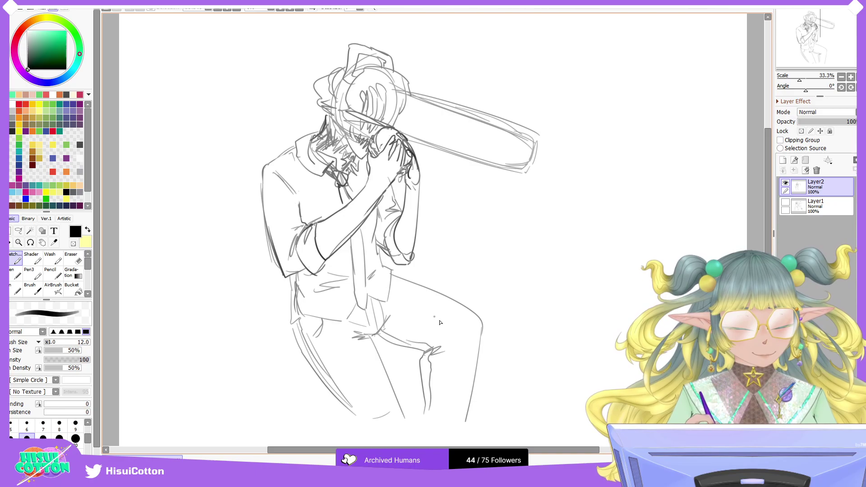
Step: Redraw the near leg's inner contour as a longer curve and extend the leg below the knee with knee folds
left_click_drag(372, 343, 408, 410)
key("ctrl+z")
mouse_move(371, 336)
left_mouse_down()
mouse_move(406, 391)
mouse_move(402, 439)
left_mouse_up()
mouse_move(322, 363)
left_mouse_down()
mouse_move(360, 415)
mouse_move(369, 407)
mouse_move(360, 431)
mouse_move(355, 412)
mouse_move(359, 444)
left_mouse_up()
key("ctrl+z")
left_click_drag(407, 422, 406, 441)
Step: Erase the stray vertical lines on the trouser front and redraw the crotch folds below the shirt hem
key("e")
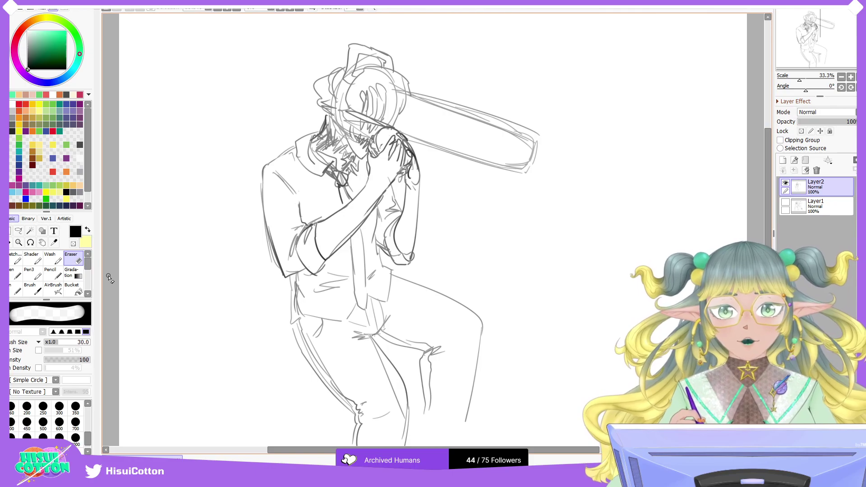
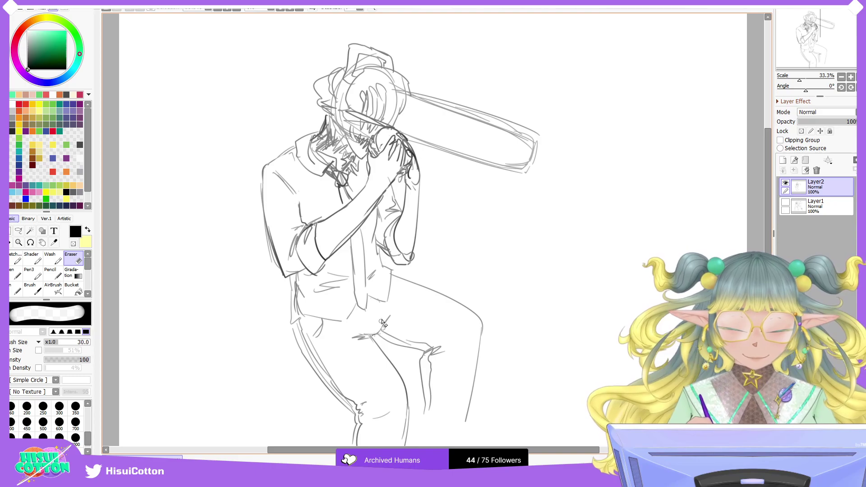
left_click(17, 258)
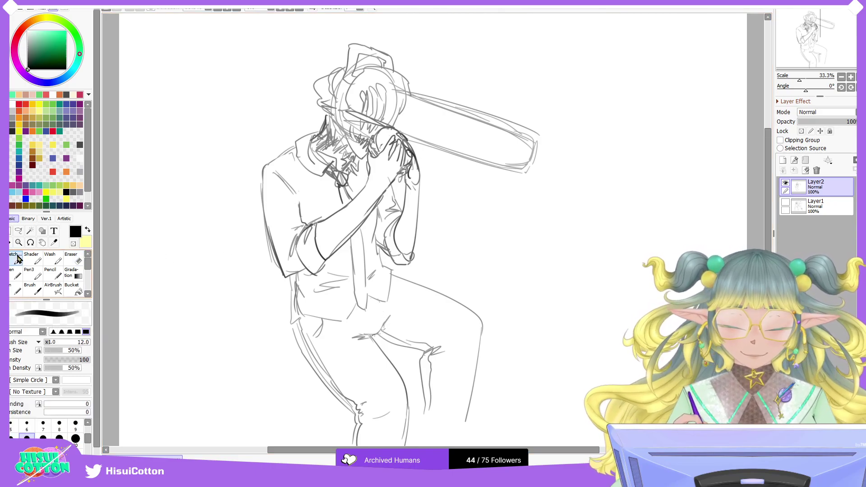
mouse_move(375, 300)
left_mouse_down()
mouse_move(379, 330)
mouse_move(379, 311)
mouse_move(359, 309)
mouse_move(373, 324)
mouse_move(376, 309)
mouse_move(360, 307)
mouse_move(369, 330)
left_mouse_up()
key("ctrl+z")
key("ctrl+z")
key("ctrl+z")
mouse_move(370, 297)
left_mouse_down()
mouse_move(377, 316)
mouse_move(365, 321)
mouse_move(386, 328)
left_mouse_up()
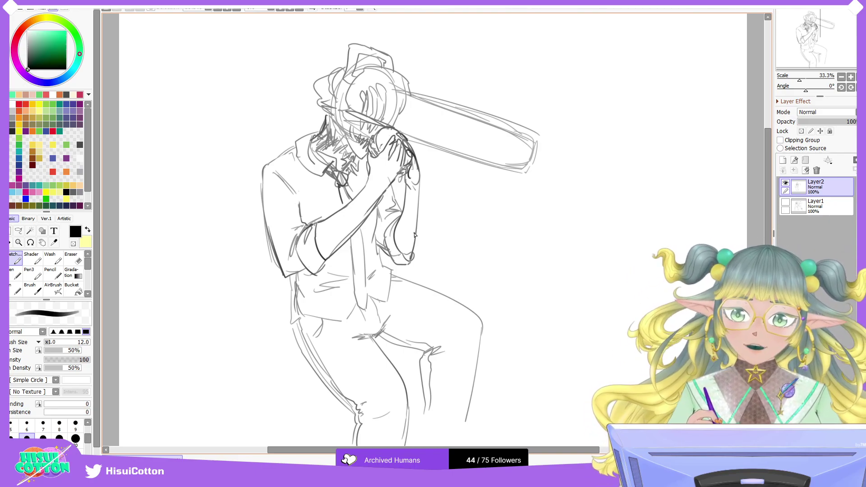
Step: Reinforce the near hip's outer trouser contour just below the shirt hem
left_click_drag(294, 329, 307, 355)
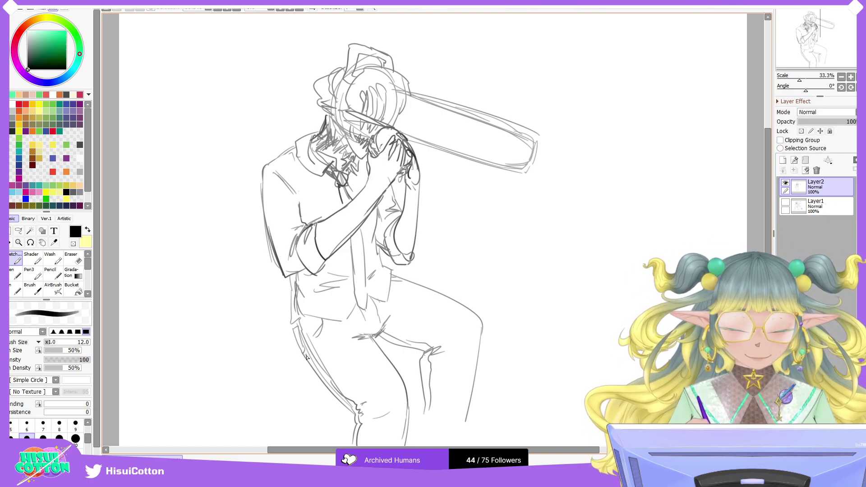
mouse_move(296, 327)
left_mouse_down()
mouse_move(304, 347)
mouse_move(292, 321)
left_mouse_up()
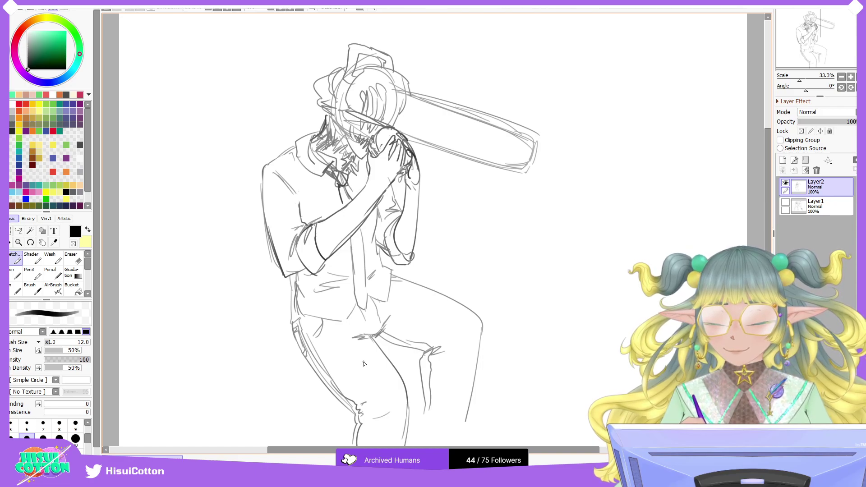
left_click(841, 76)
left_click(851, 77)
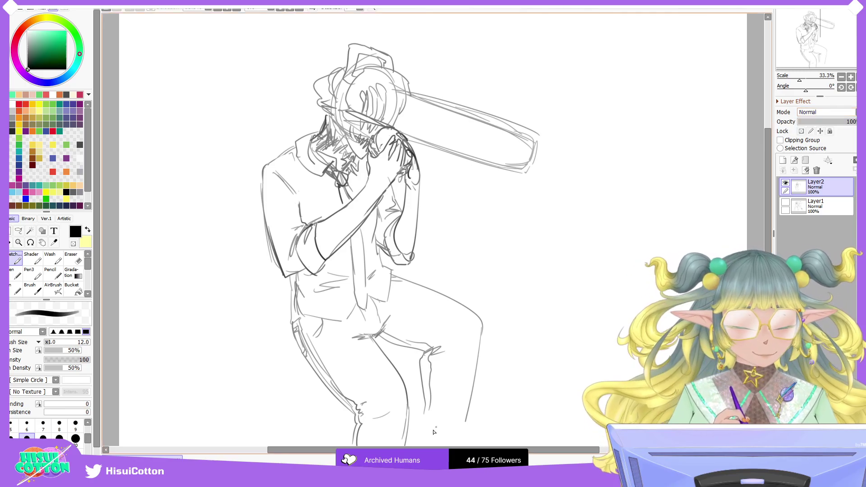
Step: Finish the lower legs by drawing the far trouser leg's rolled hem and ankle and strengthening the near shin line
mouse_move(425, 411)
left_mouse_down()
mouse_move(419, 440)
mouse_move(442, 443)
mouse_move(460, 437)
mouse_move(464, 422)
mouse_move(463, 444)
left_mouse_up()
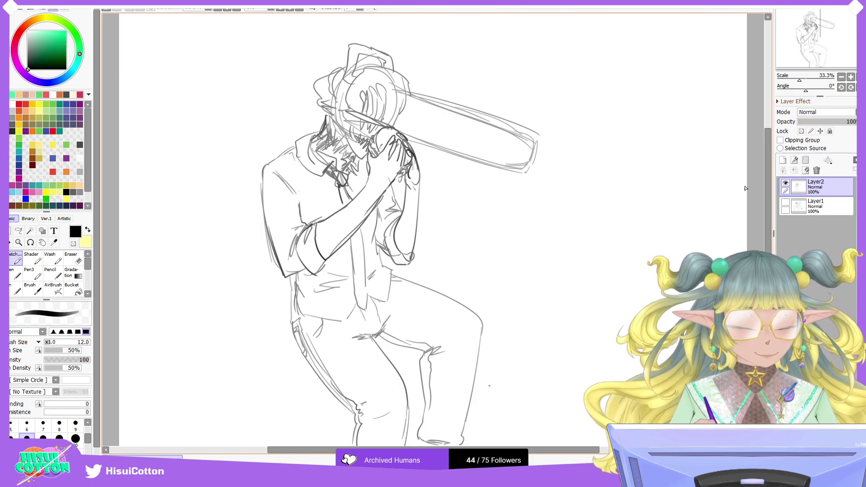
scroll(490, 388, "down", 2)
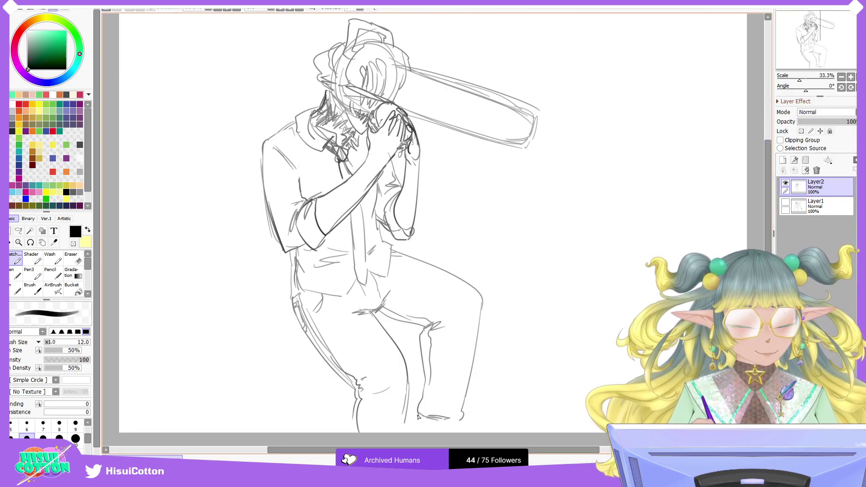
mouse_move(418, 409)
left_mouse_down()
mouse_move(410, 425)
mouse_move(418, 393)
mouse_move(413, 406)
mouse_move(443, 422)
mouse_move(413, 412)
mouse_move(458, 429)
left_mouse_up()
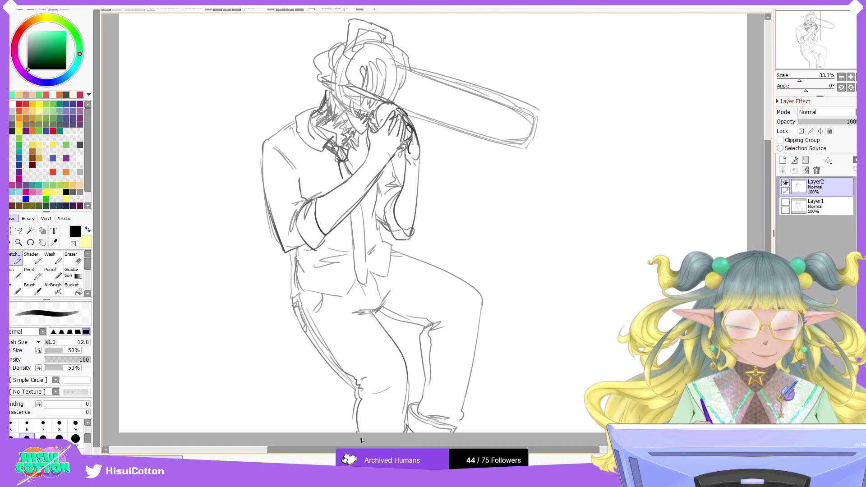
key("ctrl+z")
left_click_drag(355, 409, 357, 432)
key("ctrl+z")
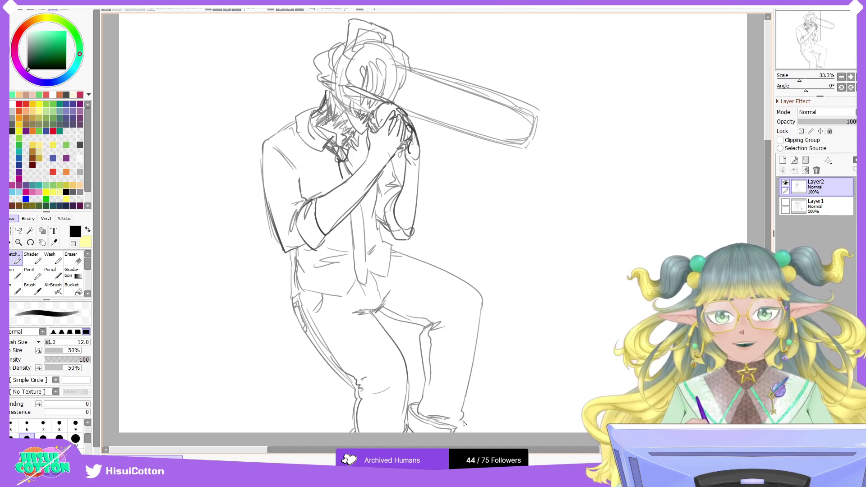
mouse_move(458, 435)
left_mouse_down()
mouse_move(470, 421)
mouse_move(459, 430)
mouse_move(470, 421)
mouse_move(469, 433)
mouse_move(473, 419)
left_mouse_up()
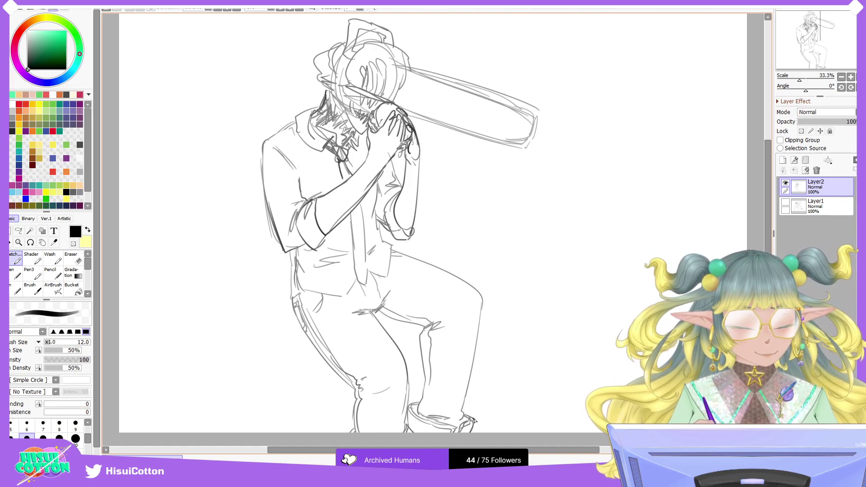
left_click_drag(450, 427, 459, 421)
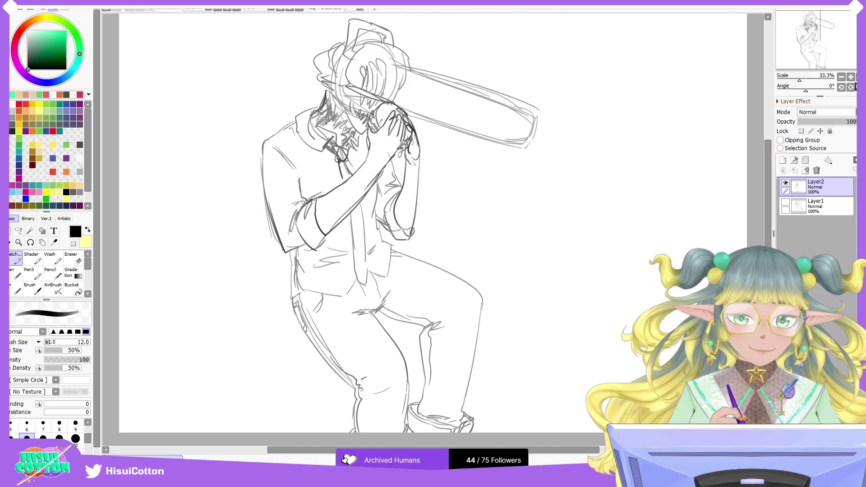
Step: Erase the old collar and tie knot, and redraw a pointed collar, a tie knot and the tie below it
left_click(841, 77)
left_click(849, 77)
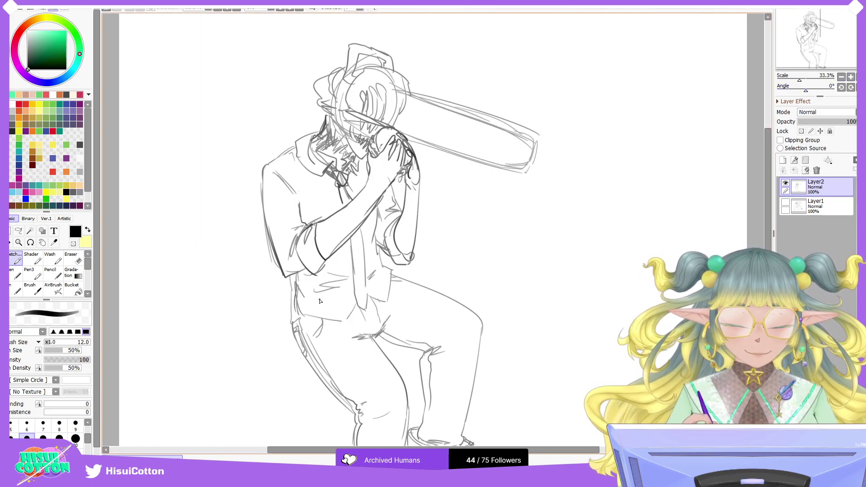
left_click(73, 258)
mouse_move(347, 185)
left_mouse_down()
mouse_move(349, 171)
mouse_move(331, 173)
mouse_move(308, 141)
mouse_move(325, 158)
mouse_move(296, 146)
mouse_move(318, 176)
mouse_move(318, 159)
mouse_move(333, 158)
mouse_move(345, 203)
mouse_move(337, 170)
left_mouse_up()
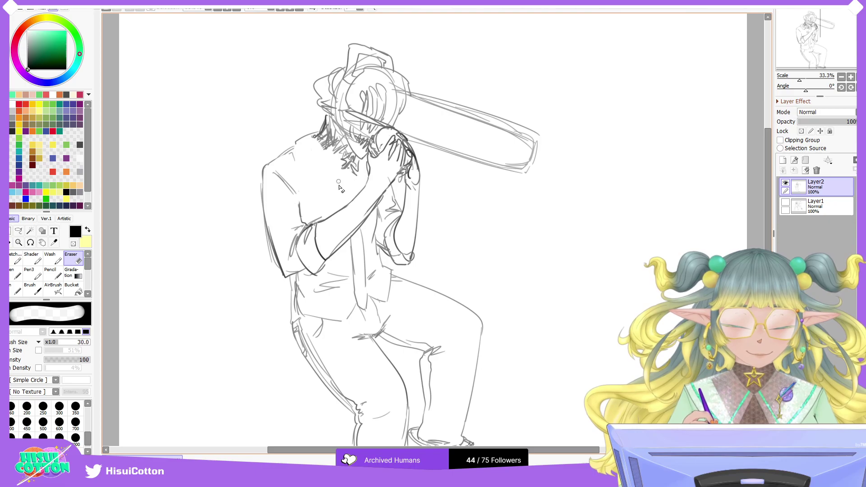
left_click(20, 259)
left_click_drag(314, 135, 343, 168)
mouse_move(296, 143)
left_mouse_down()
mouse_move(330, 179)
mouse_move(348, 163)
mouse_move(357, 175)
mouse_move(358, 167)
mouse_move(351, 169)
mouse_move(354, 159)
mouse_move(362, 172)
mouse_move(359, 161)
mouse_move(348, 183)
mouse_move(342, 176)
mouse_move(345, 191)
mouse_move(355, 181)
mouse_move(339, 179)
mouse_move(360, 170)
left_mouse_up()
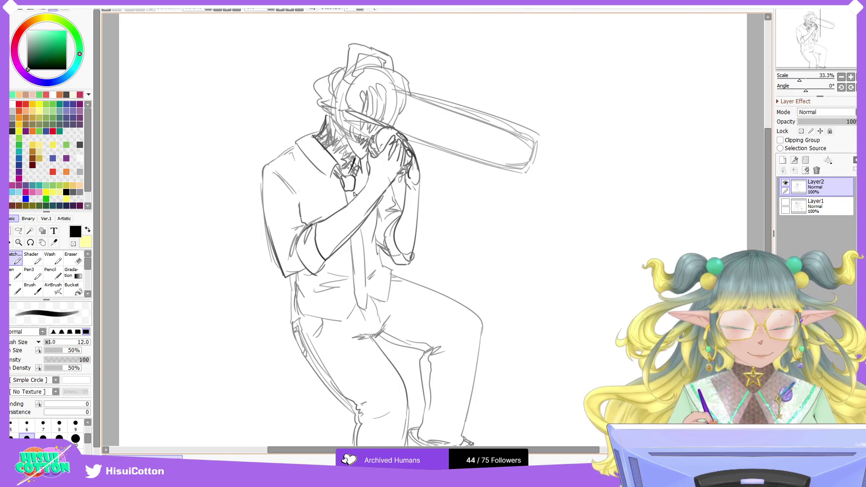
key("ctrl+z")
left_click_drag(346, 191, 348, 208)
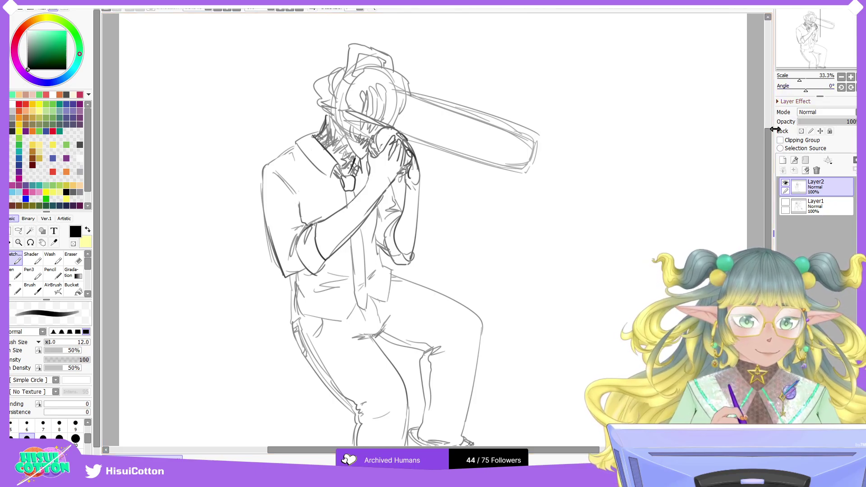
Step: Add a new layer and draw three long diagonal perspective lines for the bench seat and backrest behind the figure
left_click(783, 160)
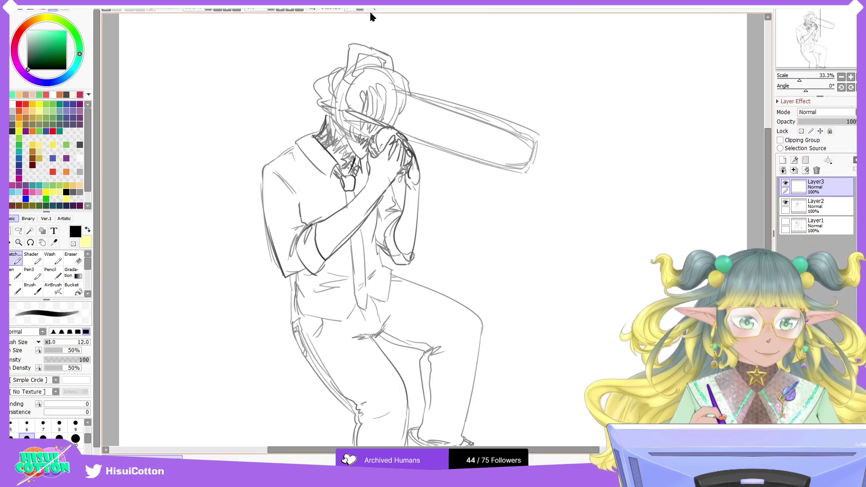
mouse_move(311, 434)
left_mouse_down()
mouse_move(510, 322)
mouse_move(634, 237)
mouse_move(645, 199)
left_mouse_up()
mouse_move(134, 387)
left_mouse_down()
mouse_move(353, 288)
mouse_move(621, 144)
left_mouse_up()
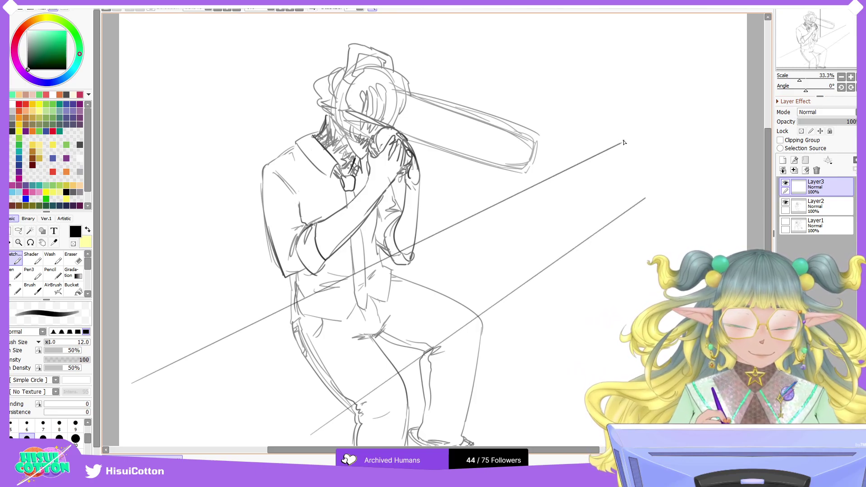
scroll(432, 230, "up", 3)
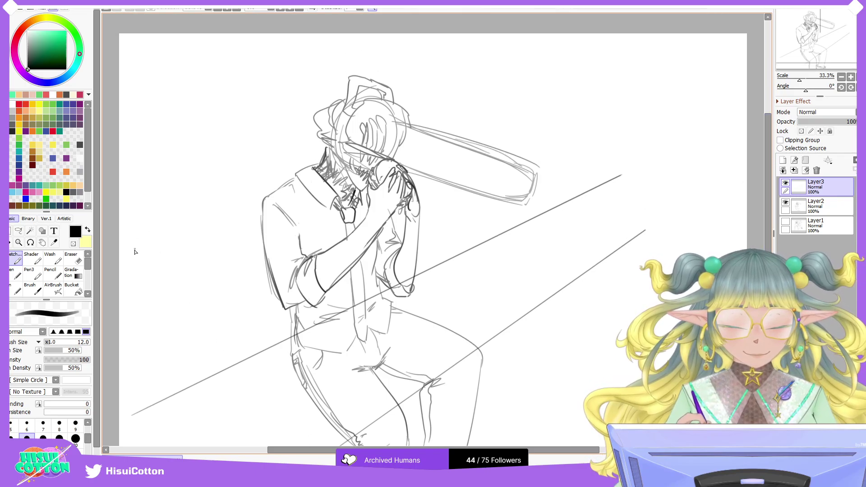
left_click_drag(119, 255, 642, 77)
Step: Draw four vertical wall lines above the backrest and extend the backrest's top edge past the far corner
mouse_move(192, 24)
left_mouse_down()
mouse_move(204, 229)
mouse_move(193, 232)
left_mouse_up()
mouse_move(438, 27)
left_mouse_down()
mouse_move(449, 138)
mouse_move(438, 146)
left_mouse_up()
left_click_drag(570, 21, 565, 100)
mouse_move(645, 26)
left_mouse_down()
mouse_move(644, 80)
mouse_move(732, 84)
left_mouse_up()
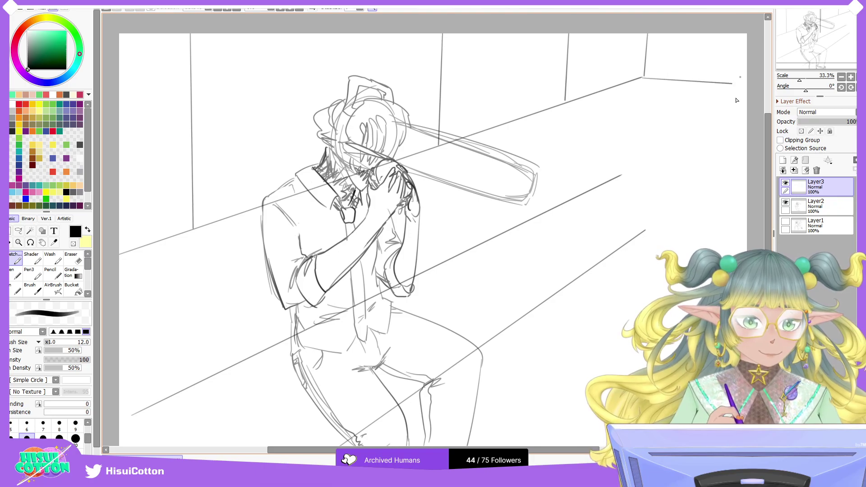
Step: Close the bench's far end with the seat's back and front edges and a vertical side line
left_click_drag(629, 174, 715, 181)
left_click_drag(682, 207, 715, 180)
left_click_drag(732, 85, 721, 179)
key("ctrl+z")
mouse_move(731, 86)
left_mouse_down()
mouse_move(731, 177)
mouse_move(719, 187)
mouse_move(707, 283)
left_mouse_up()
key("ctrl+z")
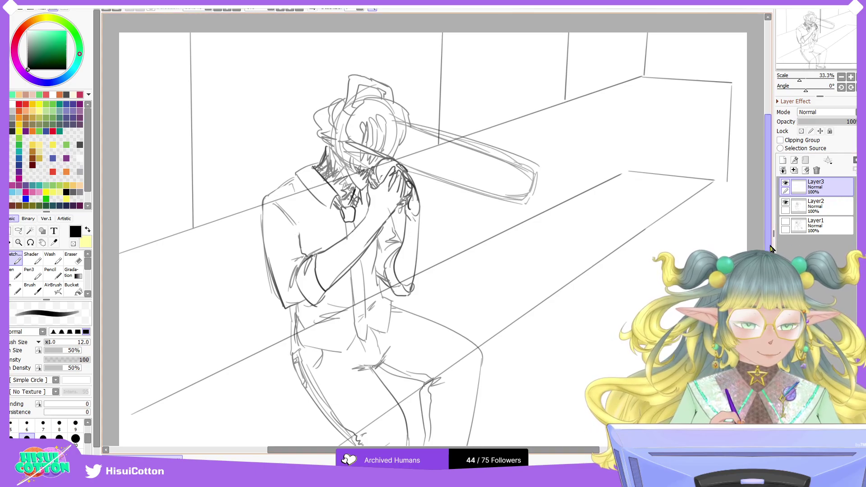
scroll(472, 431, "down", 3)
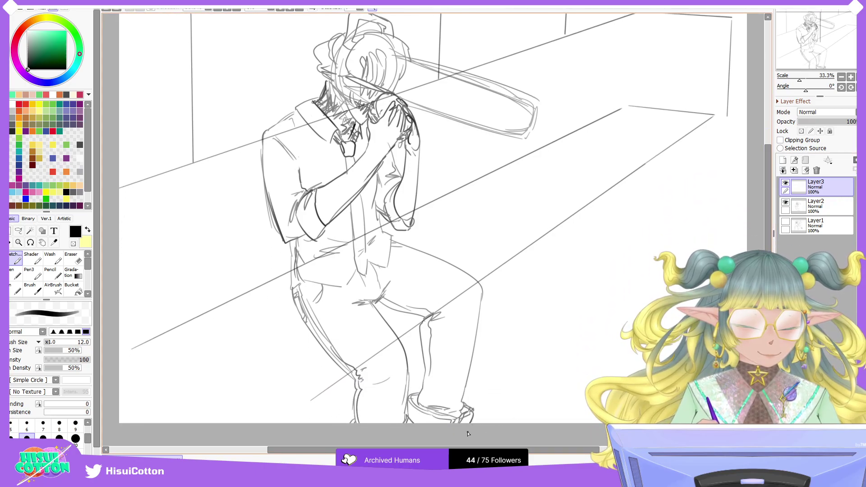
mouse_move(469, 422)
left_mouse_down()
mouse_move(560, 347)
mouse_move(695, 215)
mouse_move(718, 212)
mouse_move(721, 202)
left_mouse_up()
key("ctrl+z")
left_click_drag(472, 410, 723, 191)
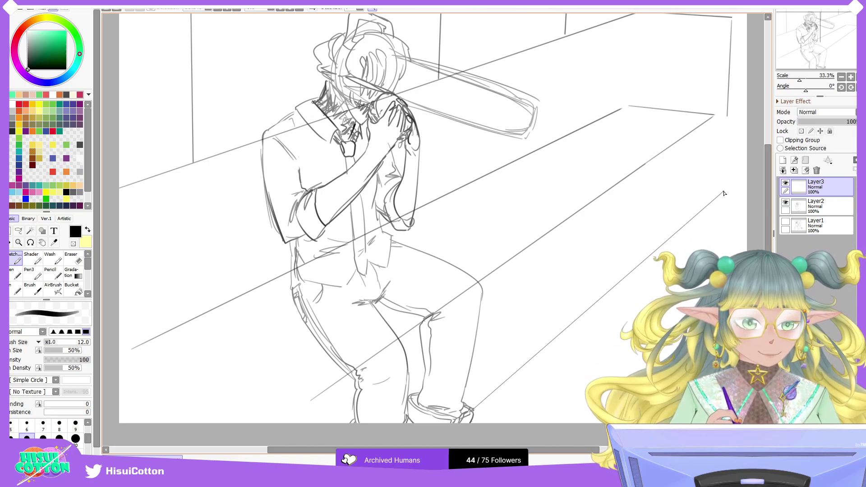
Step: Draw vertical lines for the bench's far armrest and front leg, and erase the lower diagonal floor line and stray dot
mouse_move(720, 17)
left_mouse_down()
mouse_move(710, 207)
mouse_move(716, 195)
mouse_move(549, 344)
left_mouse_up()
key("e")
left_click(471, 410, "shift")
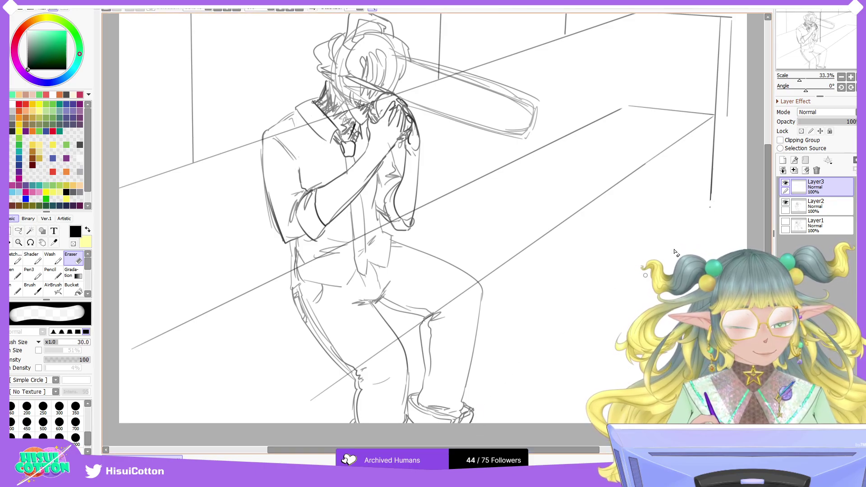
left_click(710, 207)
Step: Draw a second vertical edge and a bottom edge on the bench's end panel, plus a thin line beneath the seat's front edge
left_click(18, 261)
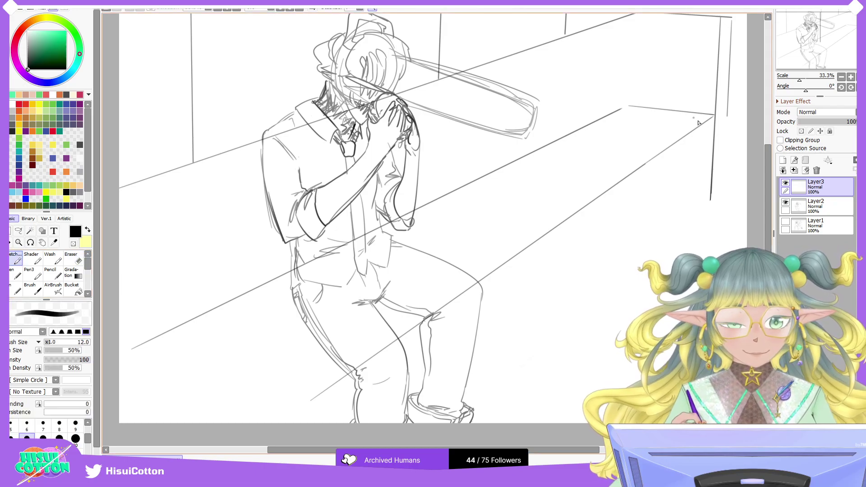
left_click_drag(703, 124, 708, 205)
key("ctrl+z")
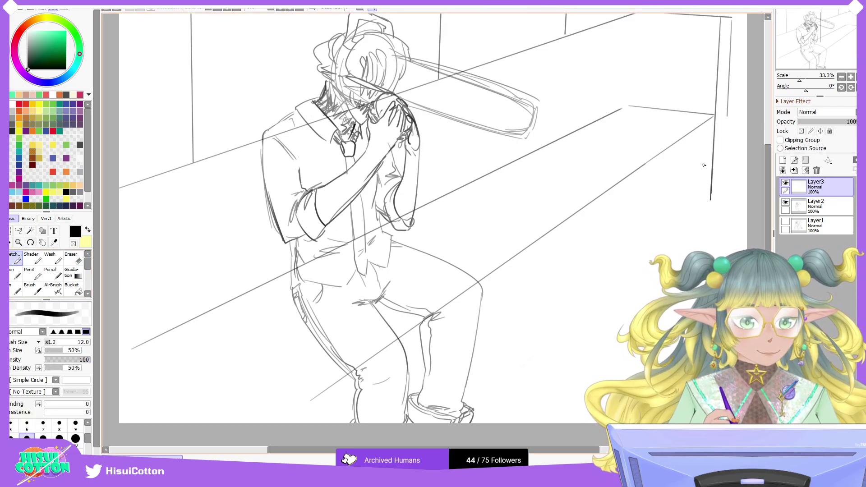
left_click_drag(710, 120, 706, 205)
key("ctrl+z")
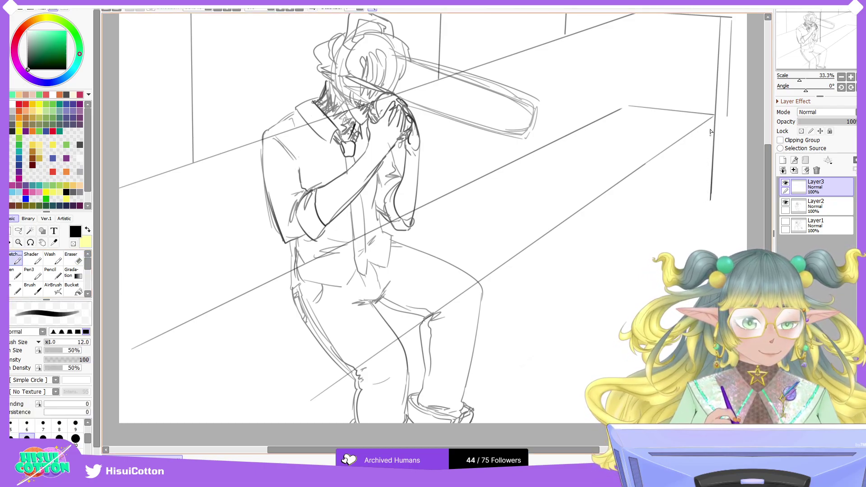
mouse_move(713, 153)
left_mouse_down()
mouse_move(708, 206)
mouse_move(608, 195)
mouse_move(477, 290)
left_mouse_up()
key("ctrl+z")
left_click_drag(608, 197, 477, 285)
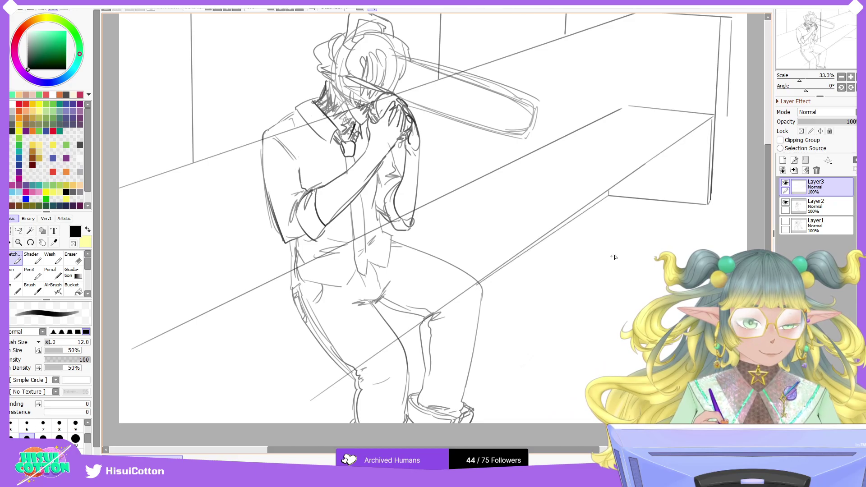
Step: Draw the far armrest's inner top and back vertical lines, and add several vertical wall lines above it
left_click(841, 77)
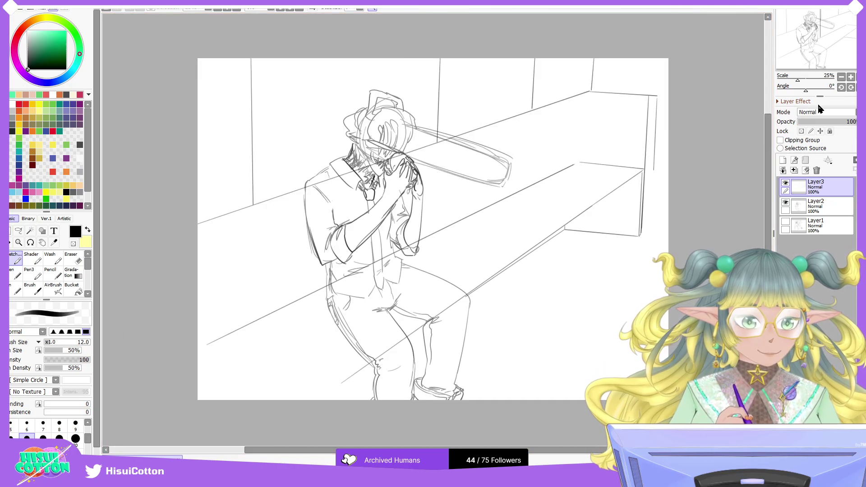
left_click_drag(586, 105, 648, 111)
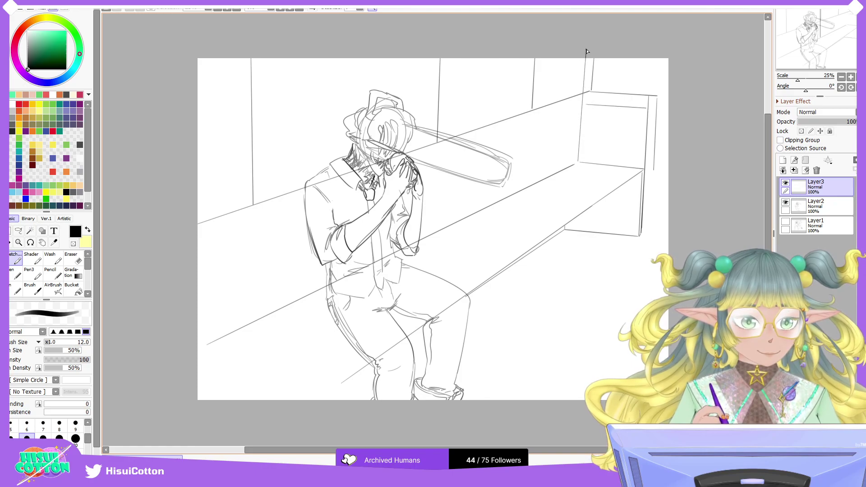
mouse_move(577, 162)
left_mouse_down()
mouse_move(582, 56)
mouse_move(605, 90)
left_mouse_up()
key("ctrl+z")
mouse_move(607, 53)
left_mouse_down()
mouse_move(603, 91)
mouse_move(613, 95)
left_mouse_up()
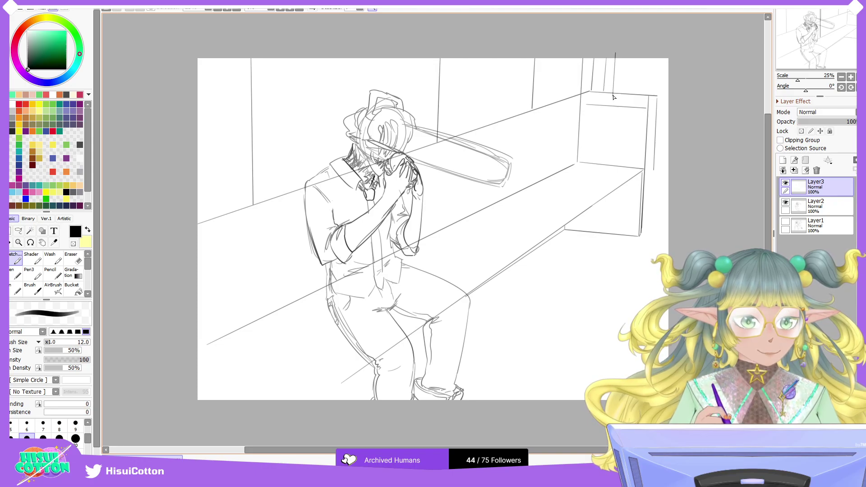
Step: Erase the bench and wall lines that cross the figure's body and the head blade
key("e")
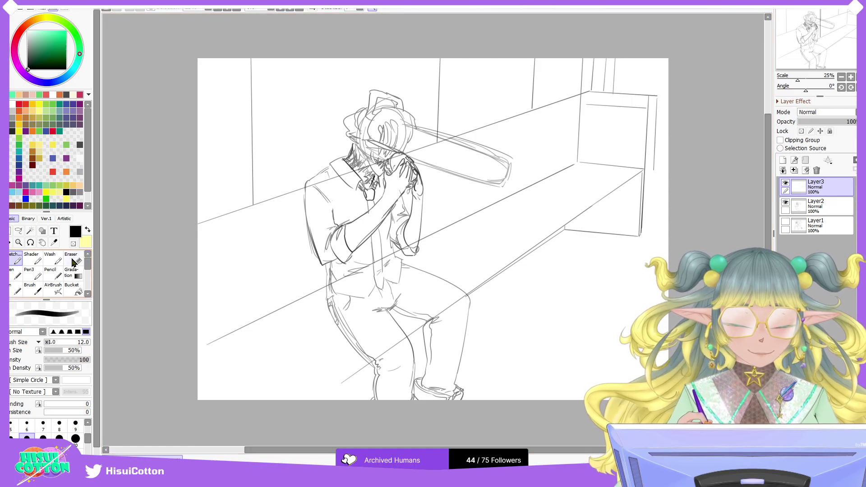
left_click_drag(310, 185, 447, 143)
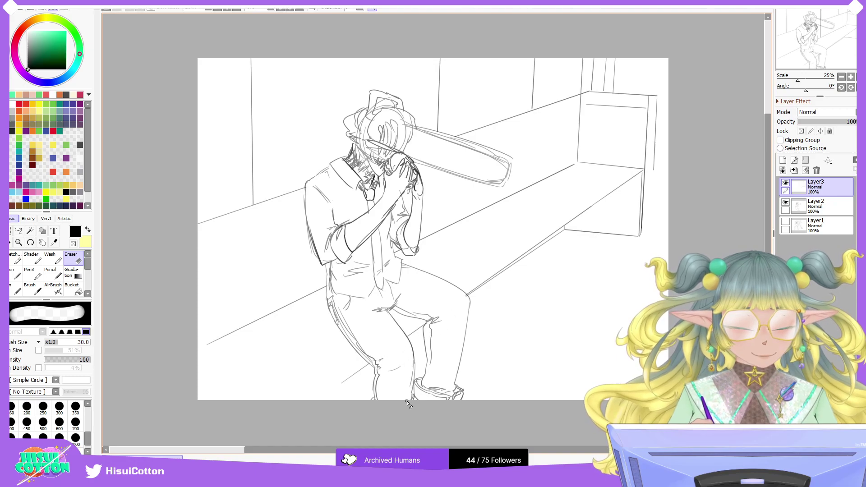
left_click(19, 259)
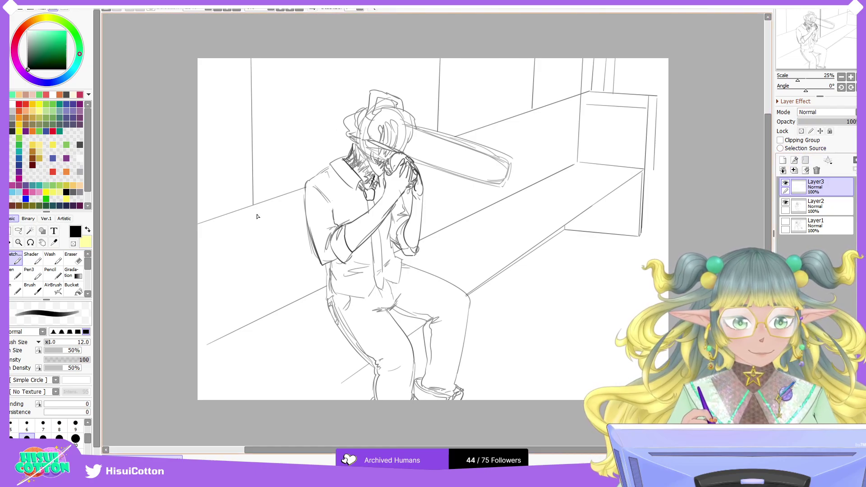
Step: Draw curved padding seams across the backrest on both sides of the figure, up to the underside of the blade
mouse_move(217, 221)
left_mouse_down()
mouse_move(257, 275)
mouse_move(265, 315)
left_mouse_up()
mouse_move(258, 204)
left_mouse_down()
mouse_move(298, 257)
mouse_move(306, 293)
left_mouse_up()
left_click_drag(294, 193, 309, 212)
mouse_move(199, 241)
left_mouse_down()
mouse_move(223, 270)
mouse_move(242, 313)
mouse_move(221, 310)
mouse_move(227, 329)
left_mouse_up()
key("ctrl+z")
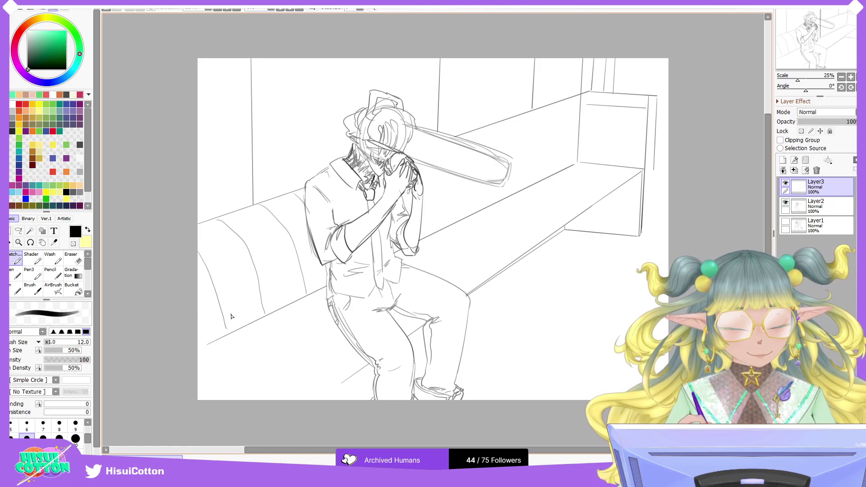
left_click_drag(429, 174, 444, 225)
left_click_drag(455, 176, 467, 215)
mouse_move(482, 182)
left_mouse_down()
mouse_move(491, 208)
mouse_move(497, 202)
left_mouse_up()
key("ctrl+z")
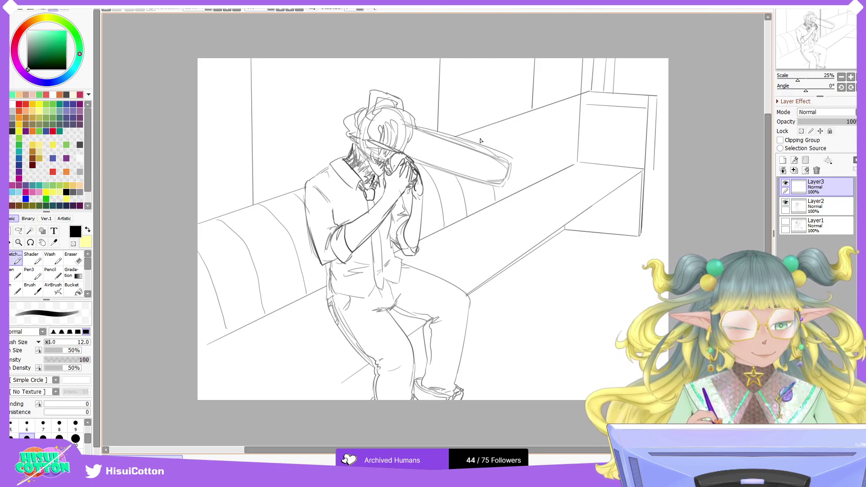
left_click_drag(509, 144, 521, 189)
key("ctrl+z")
left_click_drag(501, 122, 530, 181)
mouse_move(525, 113)
left_mouse_down()
mouse_move(551, 152)
mouse_move(553, 176)
left_mouse_up()
key("ctrl+z")
key("ctrl+z")
Step: Draw curved padding seams along the backrest beyond the blade and round off its far end
left_click_drag(499, 125, 520, 184)
left_click_drag(519, 118, 547, 177)
left_click_drag(544, 123, 559, 169)
key("ctrl+z")
left_click_drag(537, 107, 564, 168)
mouse_move(561, 102)
left_mouse_down()
mouse_move(581, 141)
mouse_move(581, 163)
left_mouse_up()
key("ctrl+z")
mouse_move(561, 102)
left_mouse_down()
mouse_move(579, 150)
mouse_move(593, 130)
mouse_move(591, 162)
left_mouse_up()
left_click(592, 123)
key("ctrl+z")
Step: Draw a second line along the base of the backrest on both sides of the figure and clean up its far corner
mouse_move(579, 99)
left_mouse_down()
mouse_move(589, 154)
mouse_move(423, 250)
left_mouse_up()
mouse_move(327, 301)
left_mouse_down()
mouse_move(186, 375)
mouse_move(231, 335)
mouse_move(211, 343)
left_mouse_up()
key("ctrl+z")
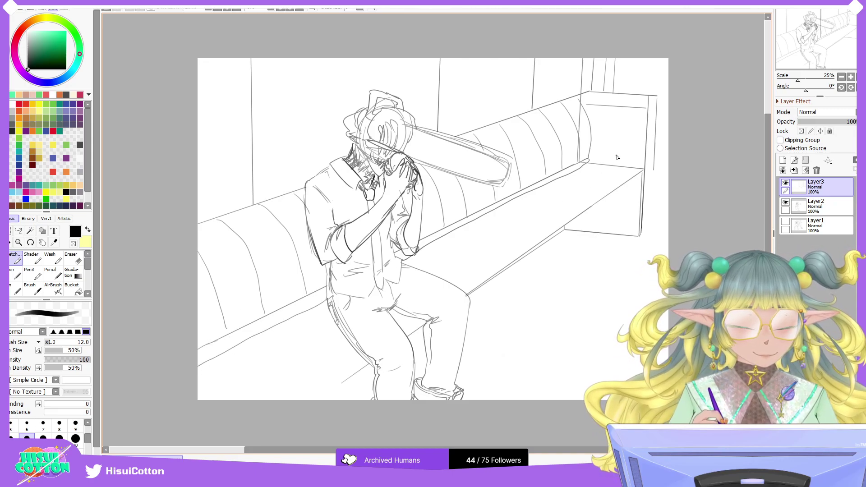
key("e")
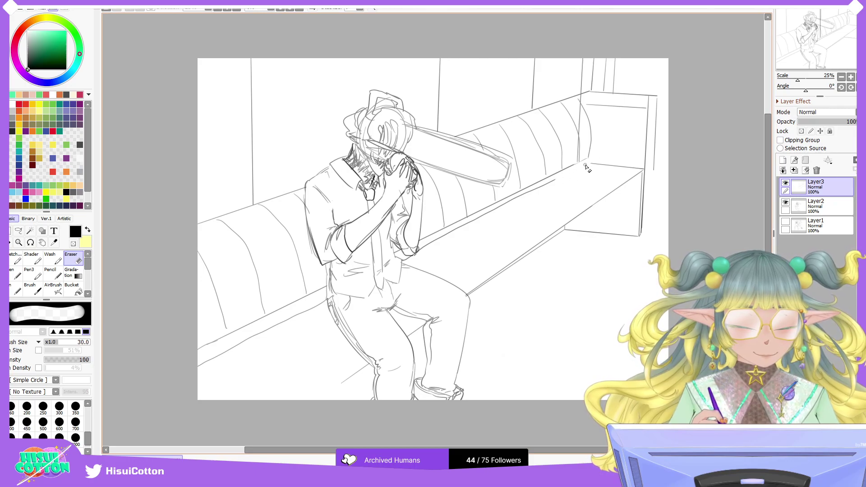
key("e")
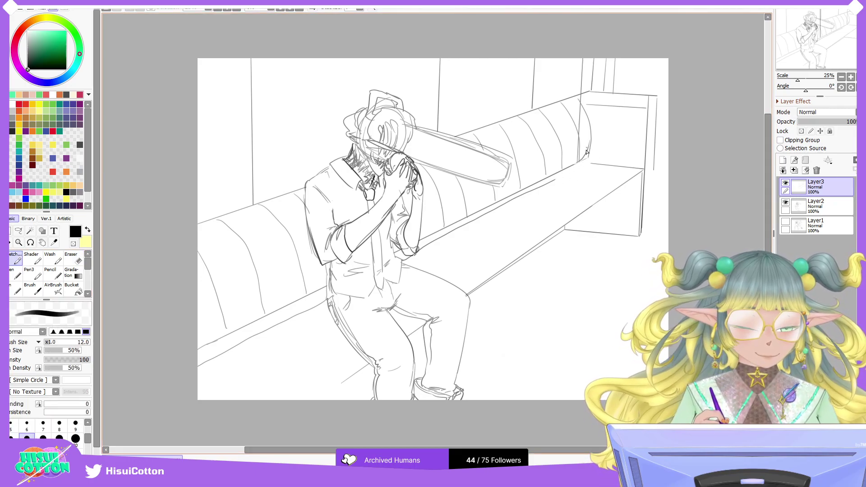
left_click_drag(563, 177, 583, 164)
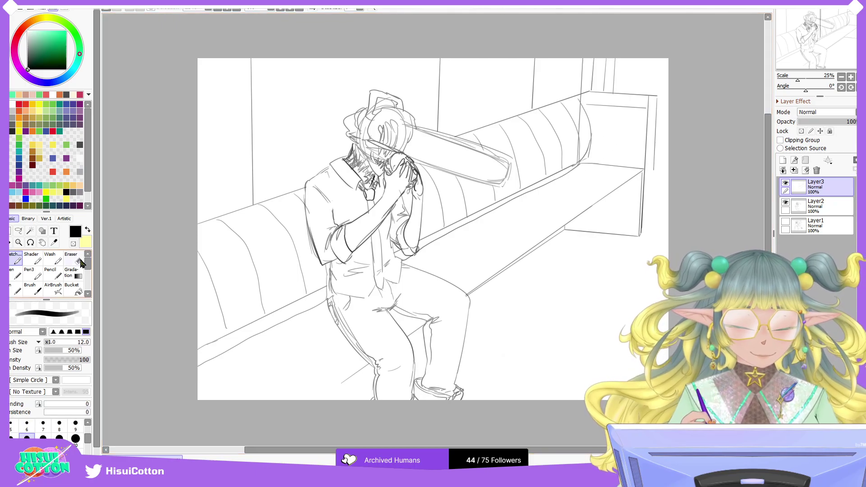
Step: Erase the vertical line through the backrest's far end and the armrest's old top edge, and redraw the top edge
key("e")
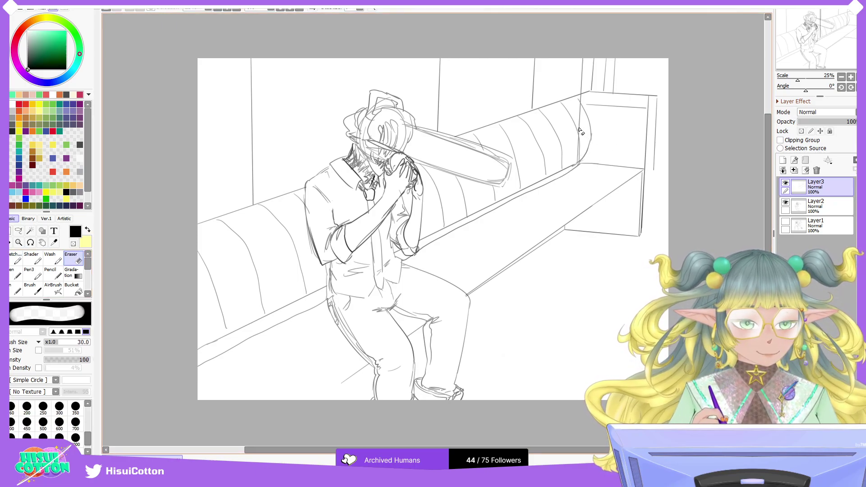
left_click_drag(582, 101, 655, 96)
left_click(12, 262)
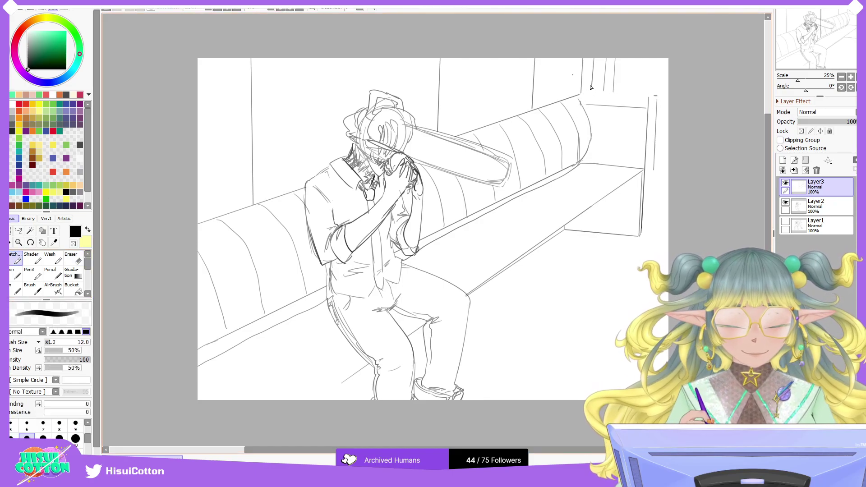
left_click_drag(580, 96, 651, 99)
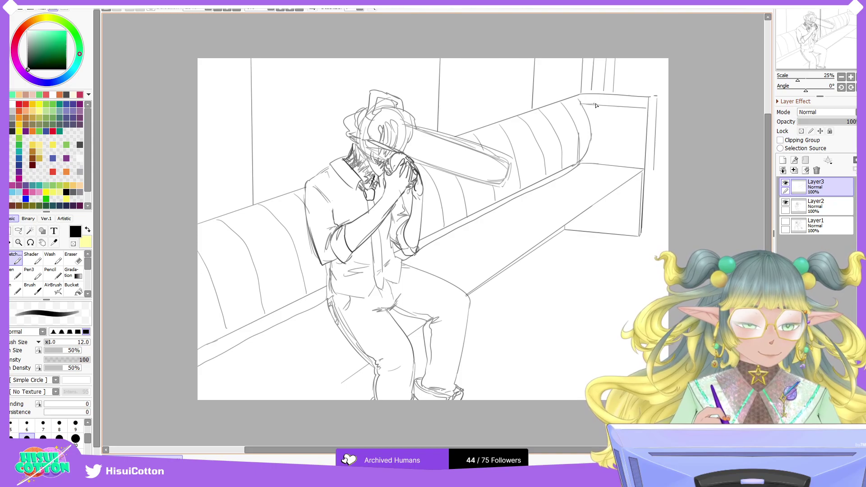
Step: Draw the far armrest's inner outline with a rounded corner and erase the leftover lines outside its outer edge
key("ctrl+z")
left_click_drag(594, 107, 629, 109)
key("ctrl+z")
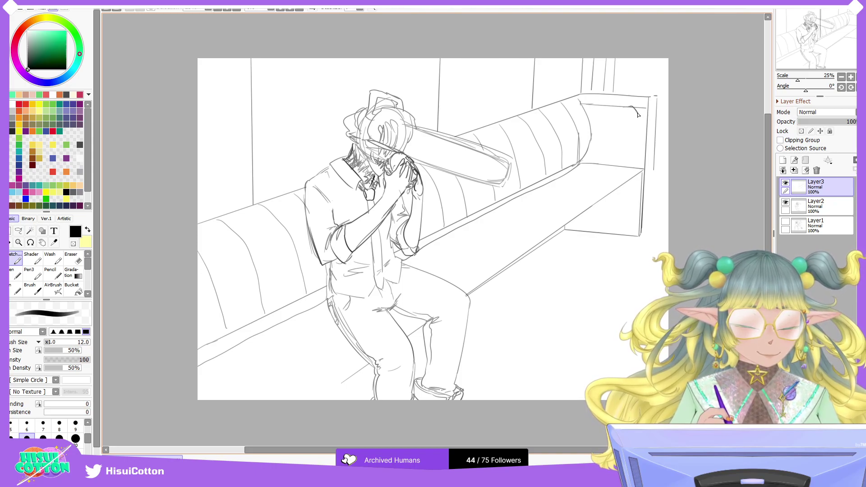
left_click_drag(633, 107, 640, 146)
key("ctrl+z")
left_click_drag(633, 107, 634, 163)
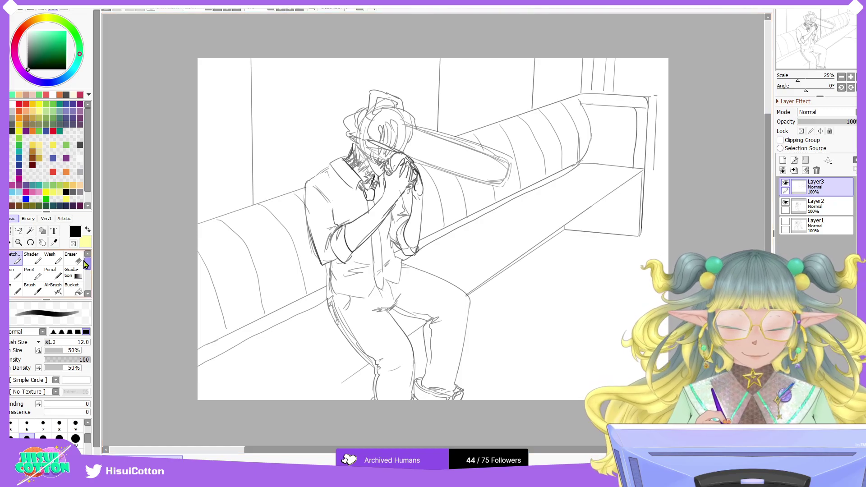
key("e")
mouse_move(651, 101)
left_mouse_down()
mouse_move(653, 167)
mouse_move(653, 149)
left_mouse_up()
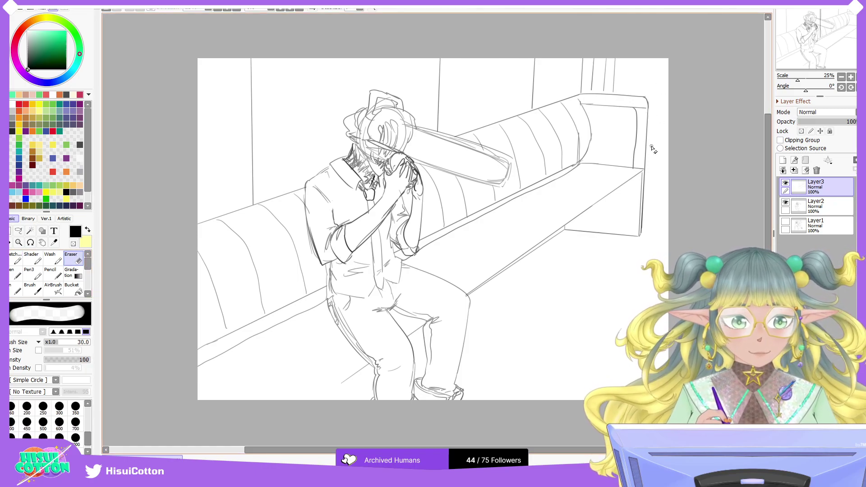
Step: Transform the figure layer and Layer3 together, enlarging them until the bench's far end reaches the canvas edge
left_click(818, 208, "ctrl")
key("ctrl+t")
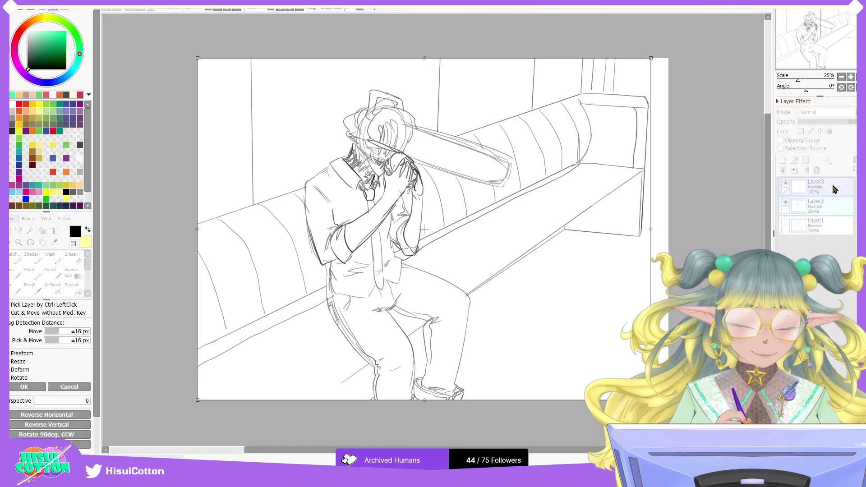
left_click_drag(661, 122, 690, 105)
mouse_move(599, 174)
left_mouse_down()
mouse_move(597, 201)
mouse_move(605, 199)
left_mouse_up()
left_click(27, 387)
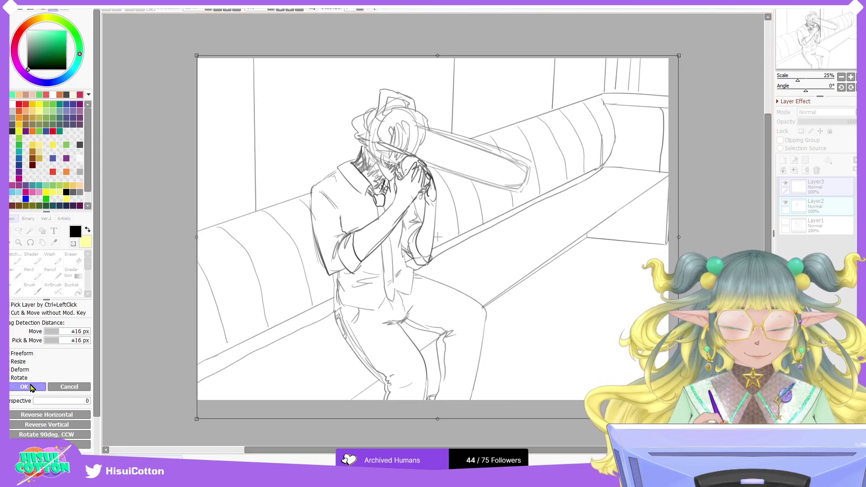
Step: On Layer3, double the vertical wall lines into posts and outline a slanted window pane near the far corner
left_click(840, 186)
left_click(18, 260)
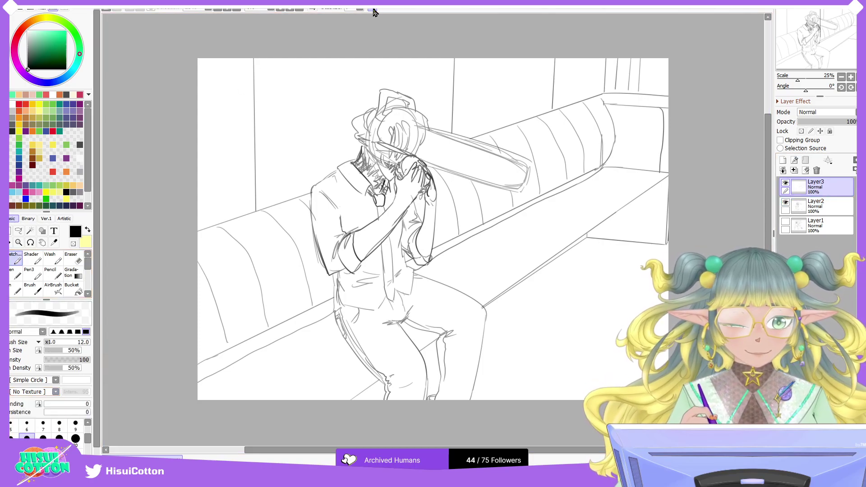
left_click_drag(219, 224, 214, 100)
left_click_drag(214, 158, 212, 54)
left_click_drag(215, 190, 213, 58)
left_click_drag(223, 227, 221, 52)
left_click_drag(451, 135, 453, 54)
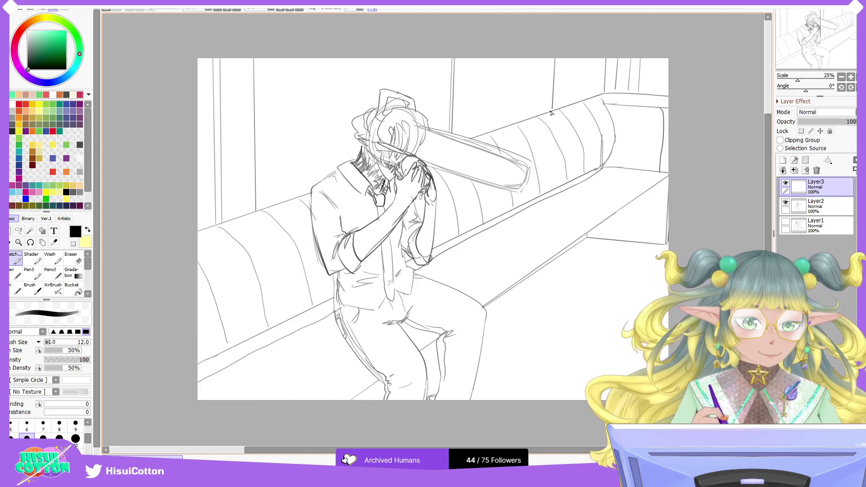
left_click_drag(550, 116, 554, 50)
left_click_drag(552, 83, 556, 50)
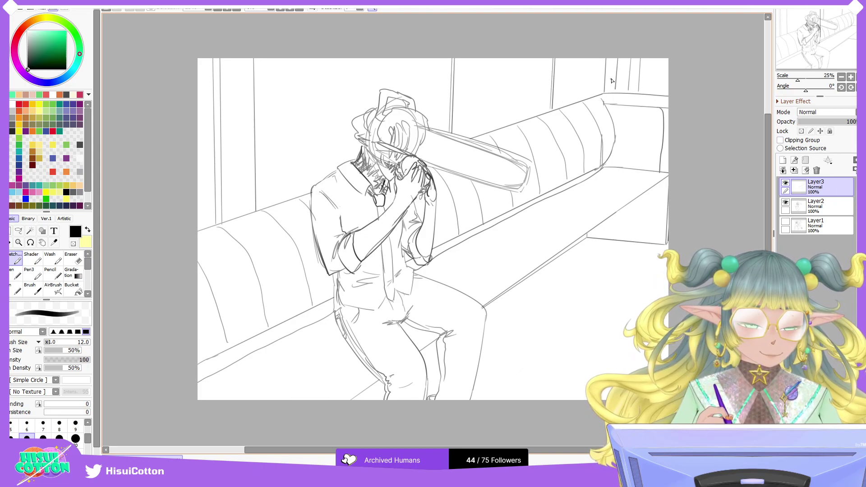
mouse_move(560, 56)
left_mouse_down()
mouse_move(560, 97)
mouse_move(594, 76)
mouse_move(592, 60)
mouse_move(593, 74)
mouse_move(601, 66)
left_mouse_up()
key("ctrl+z")
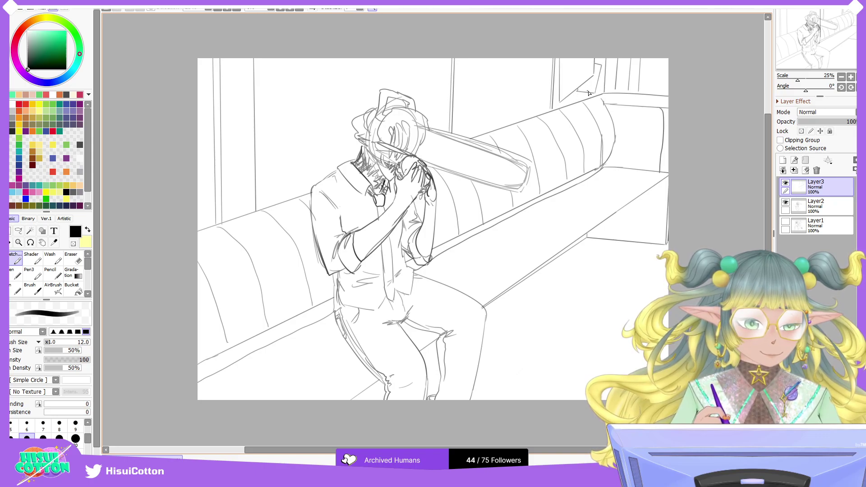
Step: Add a new layer above the figure layer and sketch a crumpled wrapper with a lettered packet on the seat beside the figure
left_click(782, 161)
mouse_move(323, 346)
left_mouse_down()
mouse_move(302, 368)
mouse_move(319, 384)
mouse_move(303, 356)
mouse_move(326, 342)
mouse_move(337, 361)
left_mouse_up()
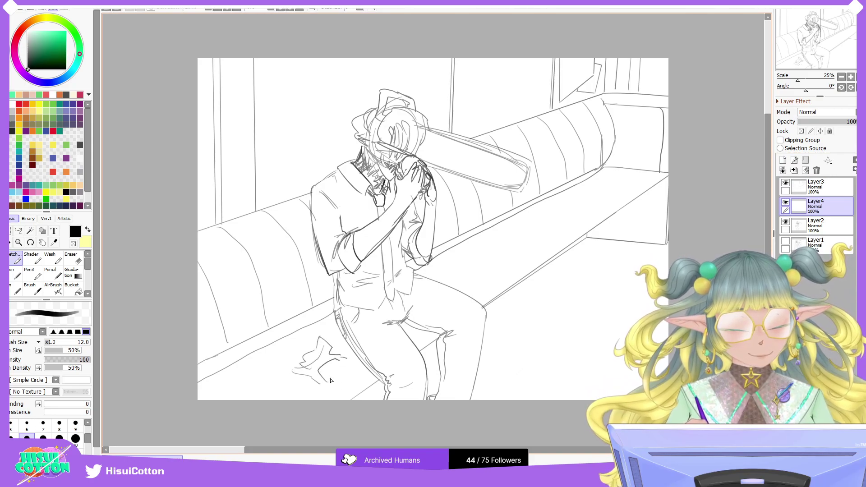
left_click_drag(334, 383, 349, 379)
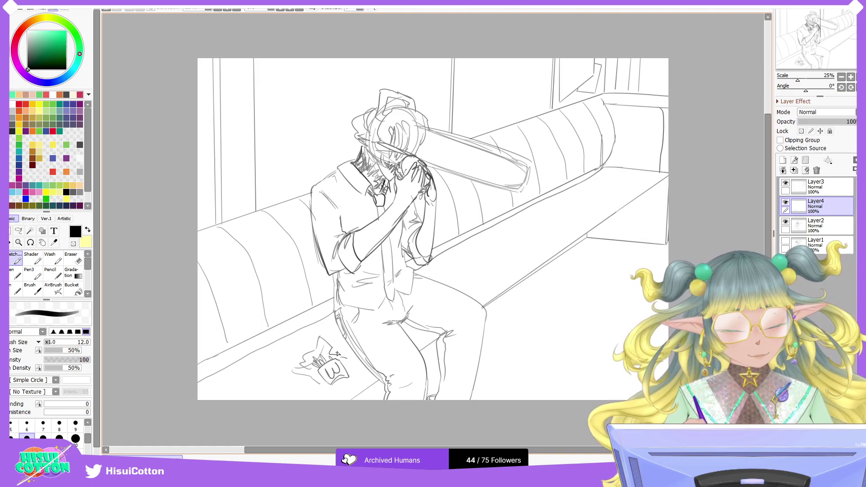
left_click_drag(320, 387, 335, 391)
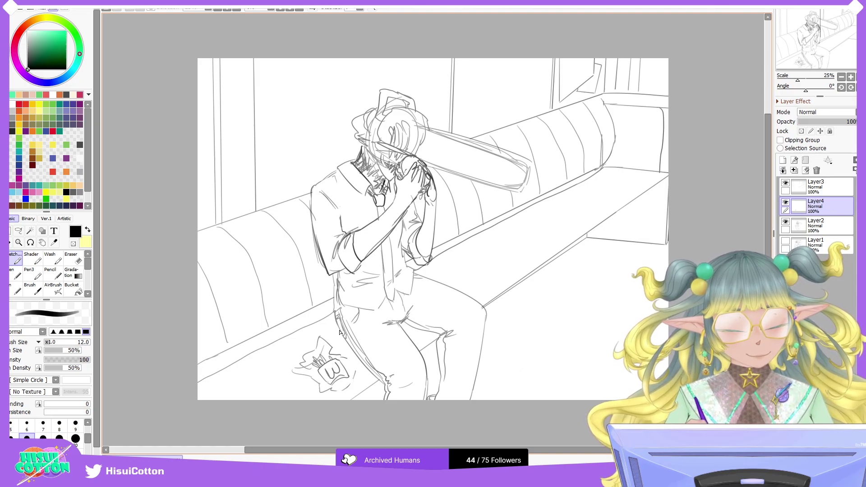
Step: Sketch an open-topped bag on the seat behind the crumpled wrapper
mouse_move(305, 300)
left_mouse_down()
mouse_move(274, 301)
mouse_move(308, 293)
mouse_move(289, 355)
left_mouse_up()
key("ctrl+z")
key("ctrl+z")
left_click_drag(275, 303, 280, 356)
key("ctrl+z")
mouse_move(275, 303)
left_mouse_down()
mouse_move(281, 359)
mouse_move(298, 360)
mouse_move(317, 342)
left_mouse_up()
mouse_move(310, 294)
left_mouse_down()
mouse_move(321, 300)
mouse_move(321, 339)
left_mouse_up()
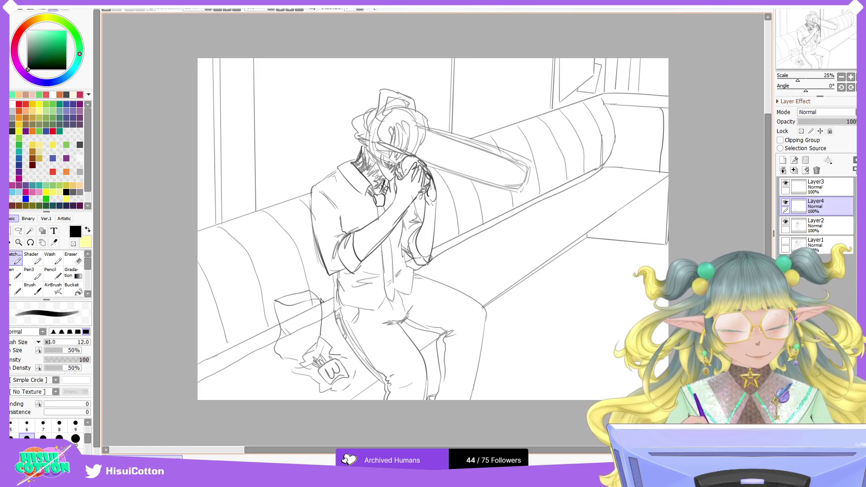
Step: Draw a large letter mark on the open bag's front and erase Layer3's bench lines crossing the bag
left_click_drag(310, 291, 321, 297)
key("ctrl+z")
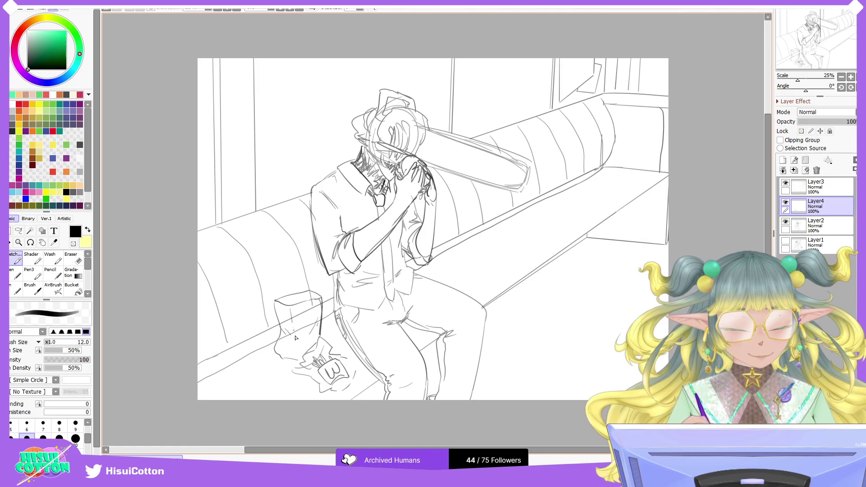
mouse_move(301, 325)
left_mouse_down()
mouse_move(299, 346)
mouse_move(308, 338)
left_mouse_up()
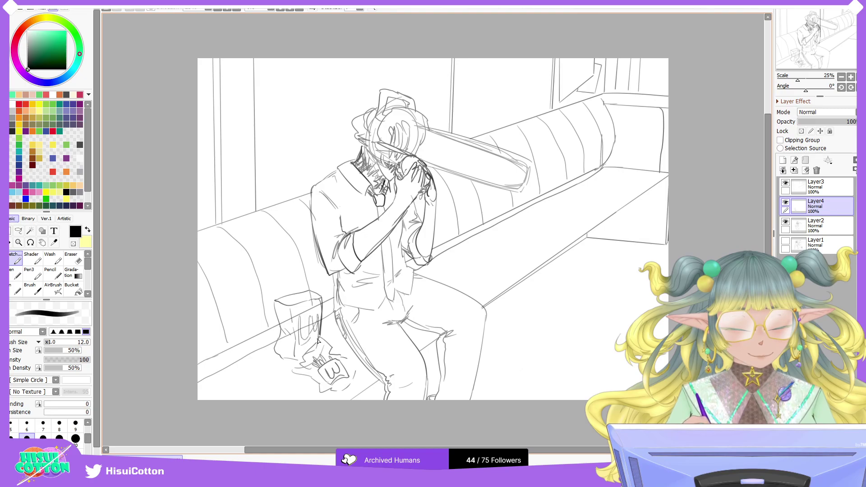
left_click(835, 188)
left_click(80, 259)
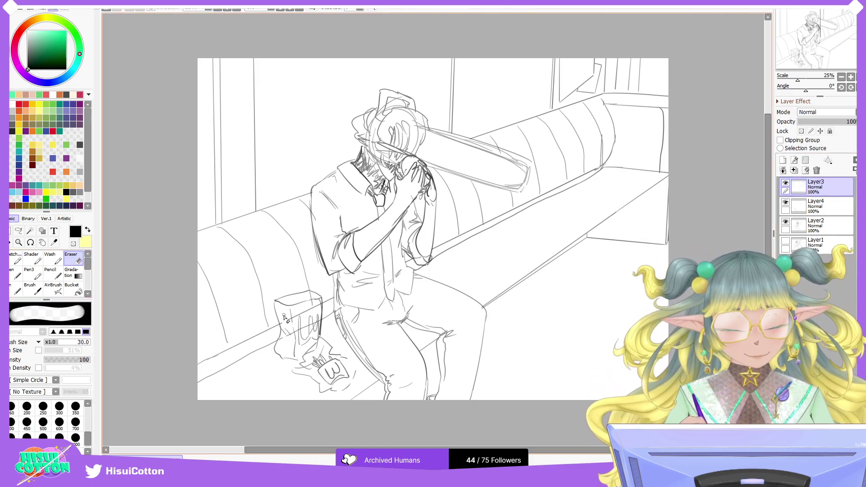
mouse_move(314, 310)
left_mouse_down()
mouse_move(320, 304)
mouse_move(301, 329)
mouse_move(312, 303)
left_mouse_up()
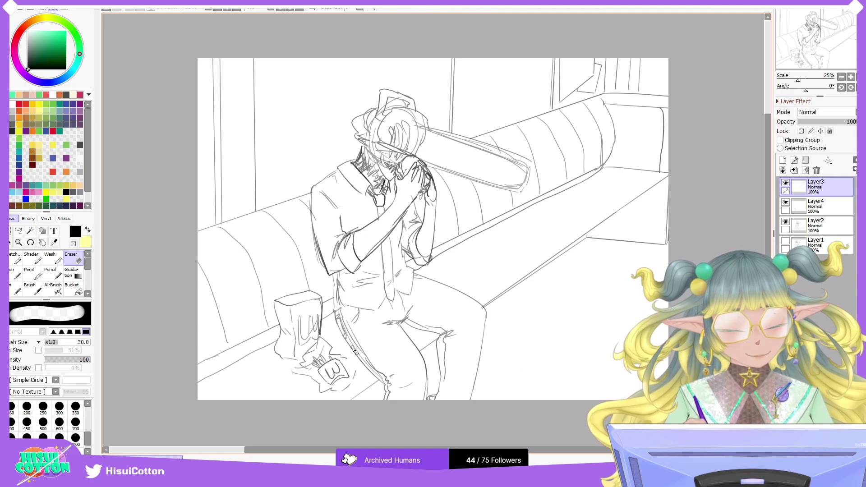
Step: Merge Layer3 down into Layer4, add a new layer above it and check Layer4's content by toggling its visibility
left_click(794, 170)
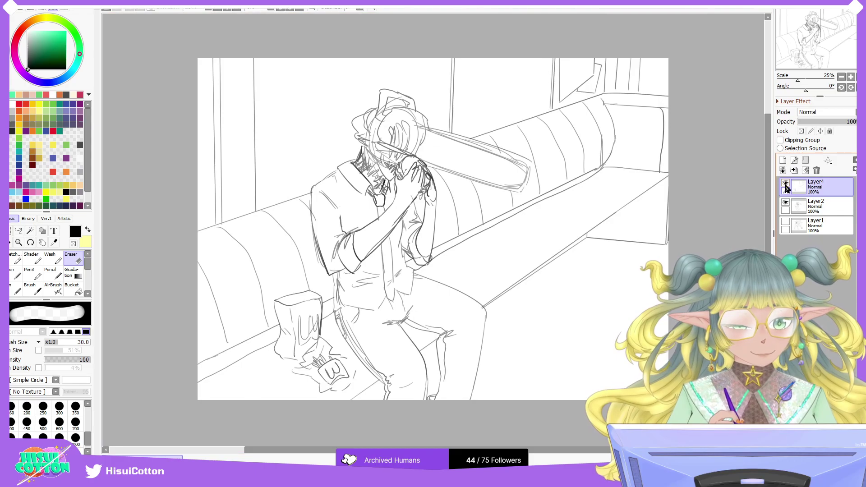
left_click(783, 160)
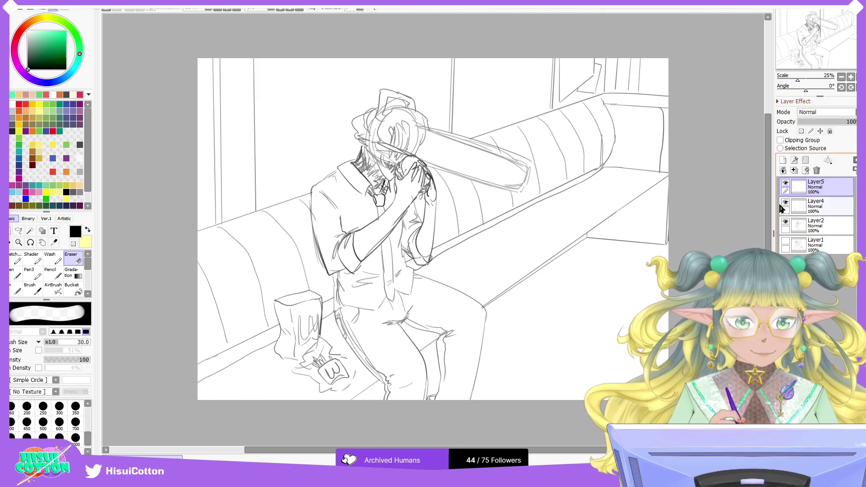
left_click(817, 225)
left_click(815, 204)
left_click(786, 203)
left_click(786, 202)
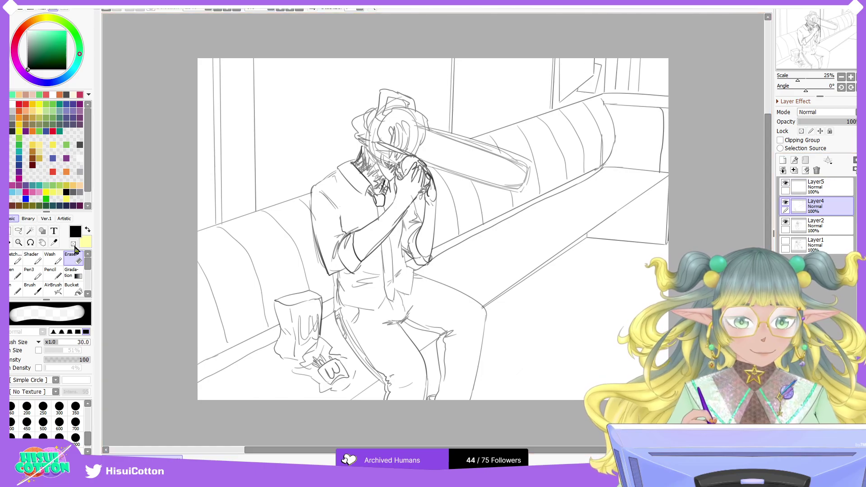
left_click(16, 258)
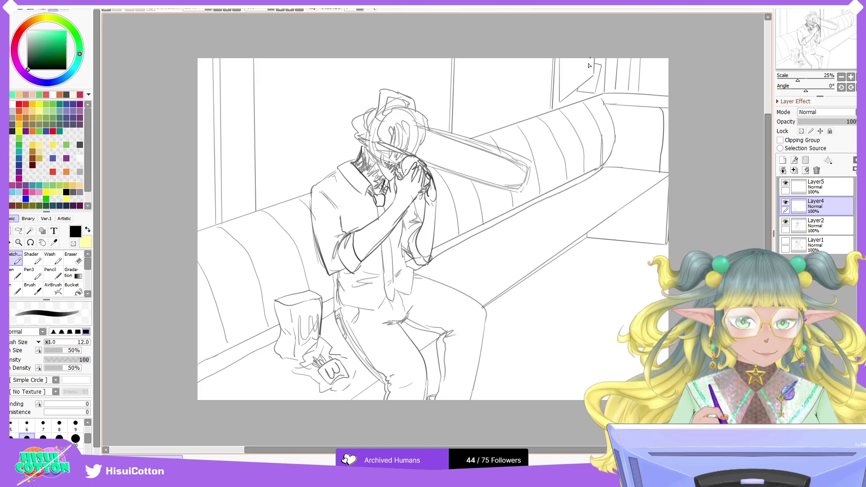
key("ctrl+z")
mouse_move(547, 107)
left_mouse_down()
mouse_move(572, 81)
mouse_move(538, 84)
mouse_move(558, 109)
mouse_move(567, 105)
mouse_move(549, 124)
mouse_move(566, 80)
mouse_move(546, 125)
mouse_move(563, 123)
mouse_move(556, 107)
left_mouse_up()
key("ctrl+z")
key("ctrl+z")
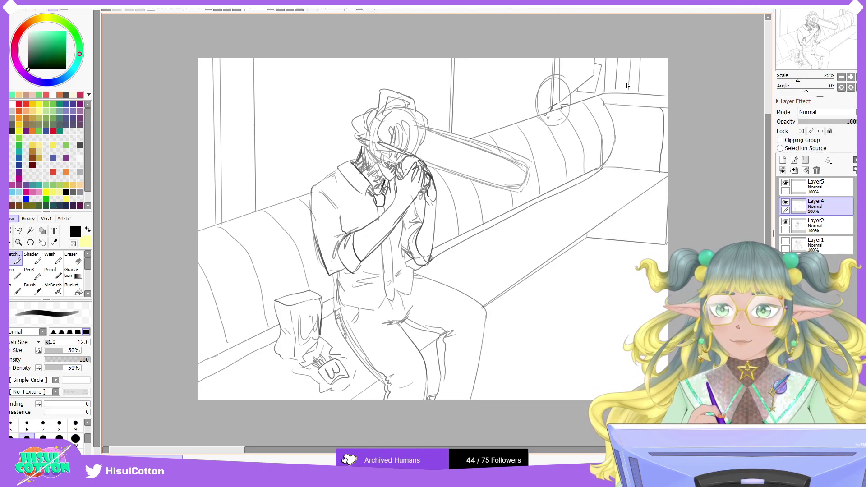
left_click(807, 170)
key("ctrl+z")
key("ctrl+z")
key("ctrl+z")
key("ctrl+z")
Step: On Layer5, draw three long straight slanted rails across the window opening behind the figure
left_click(815, 185)
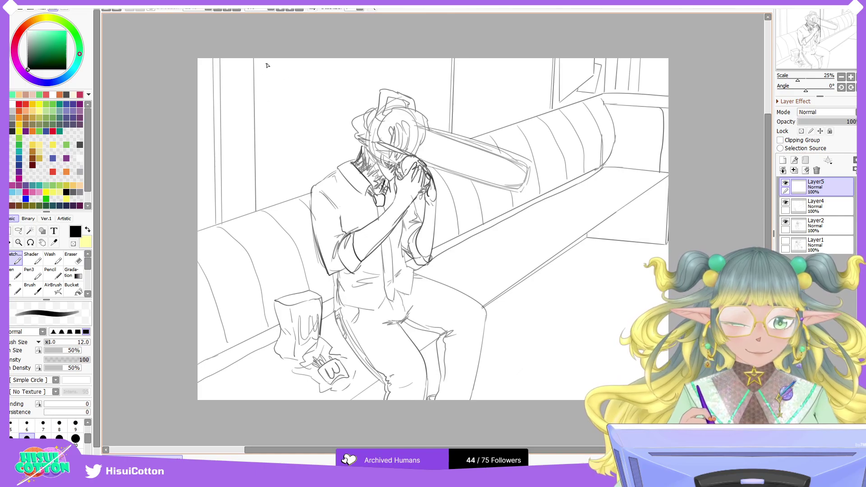
left_click(372, 9)
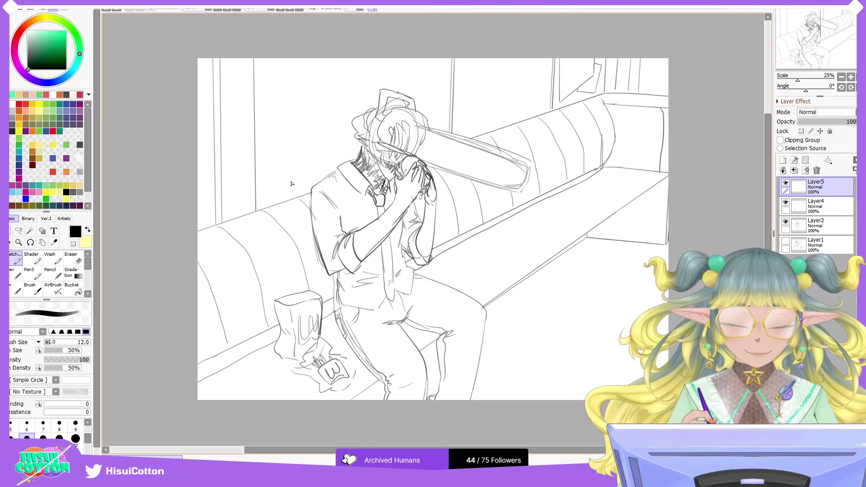
left_click_drag(257, 199, 453, 127)
key("ctrl+z")
left_click_drag(258, 174, 360, 141)
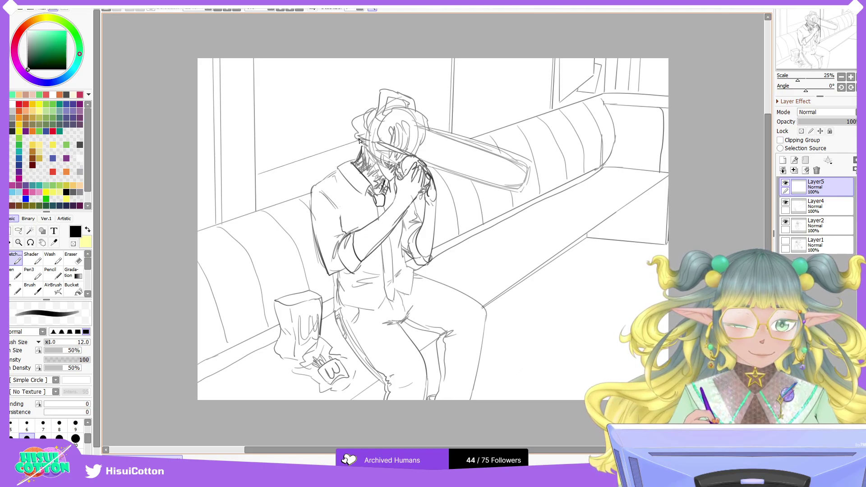
left_click_drag(254, 185, 358, 147)
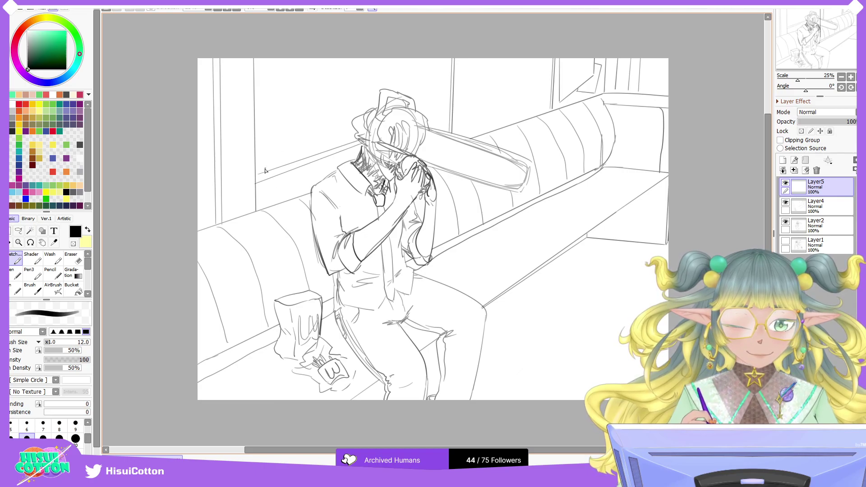
left_click_drag(254, 153, 450, 93)
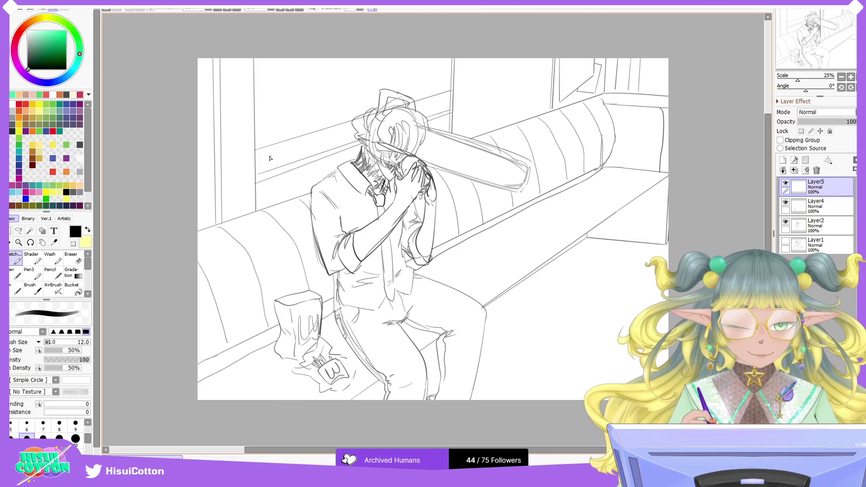
Step: Fill the space between the slanted rails with upright bars on both sides of the figure's head
left_click_drag(261, 150, 264, 182)
key("ctrl+z")
left_click_drag(267, 148, 266, 180)
left_click_drag(283, 143, 283, 176)
left_click_drag(288, 143, 286, 172)
left_click_drag(304, 135, 302, 169)
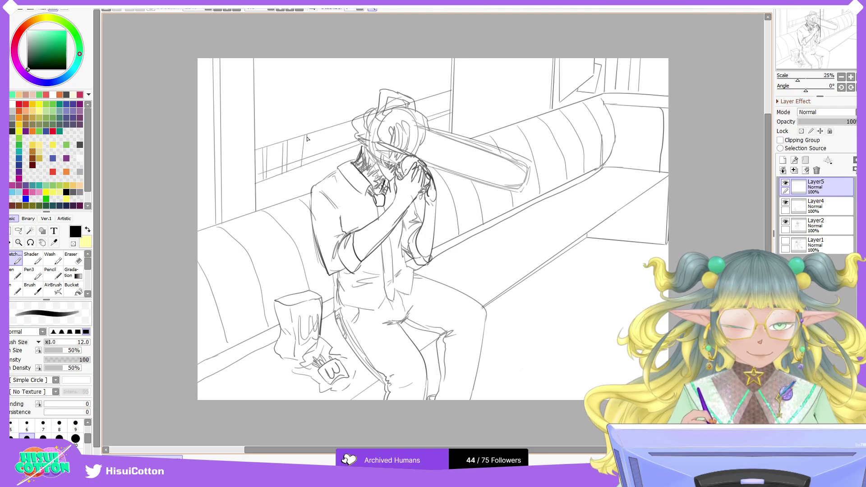
mouse_move(322, 131)
left_mouse_down()
mouse_move(320, 160)
mouse_move(326, 141)
mouse_move(342, 154)
left_mouse_up()
left_click_drag(354, 120, 352, 150)
mouse_move(424, 100)
left_mouse_down()
mouse_move(423, 115)
mouse_move(448, 110)
left_mouse_up()
key("ctrl+z")
key("ctrl+z")
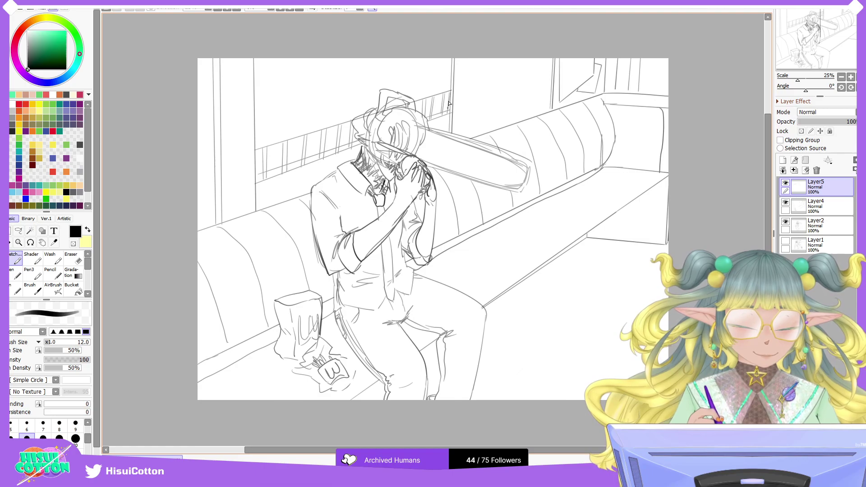
Step: Add a second line beneath the railing's upper edge, erasing overlaps with the bars and the end past the window post
left_click_drag(251, 158, 392, 115)
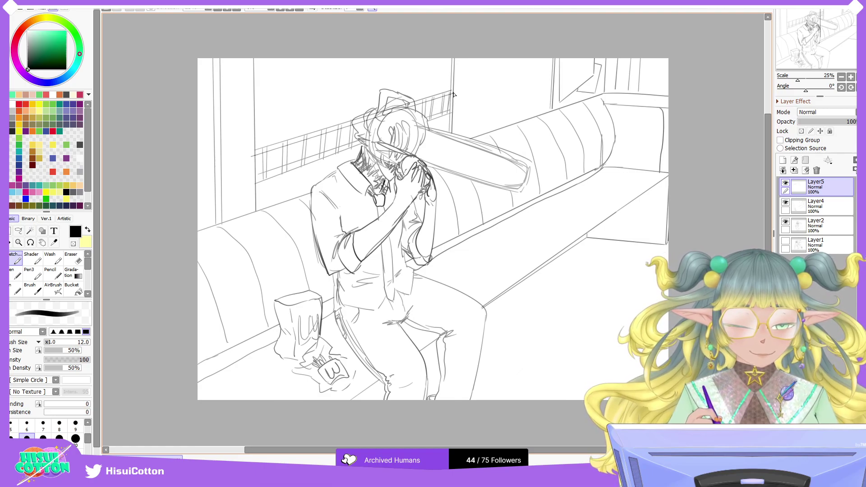
key("e")
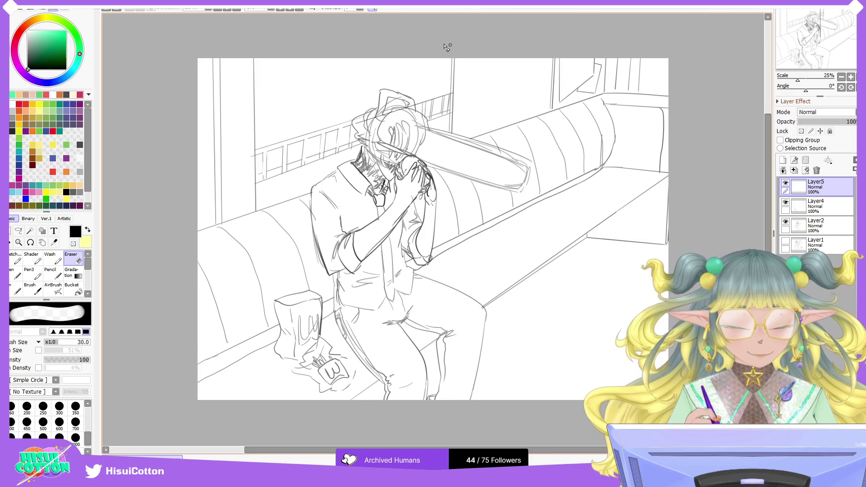
left_click(16, 259)
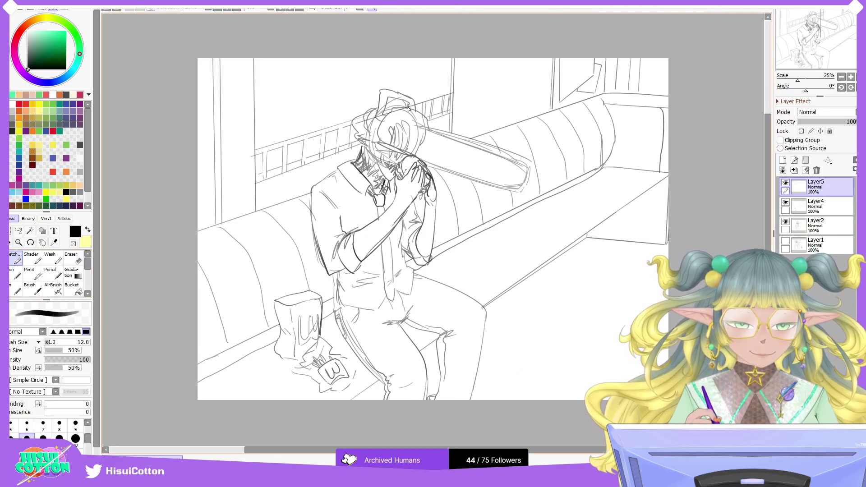
left_click_drag(416, 103, 455, 89)
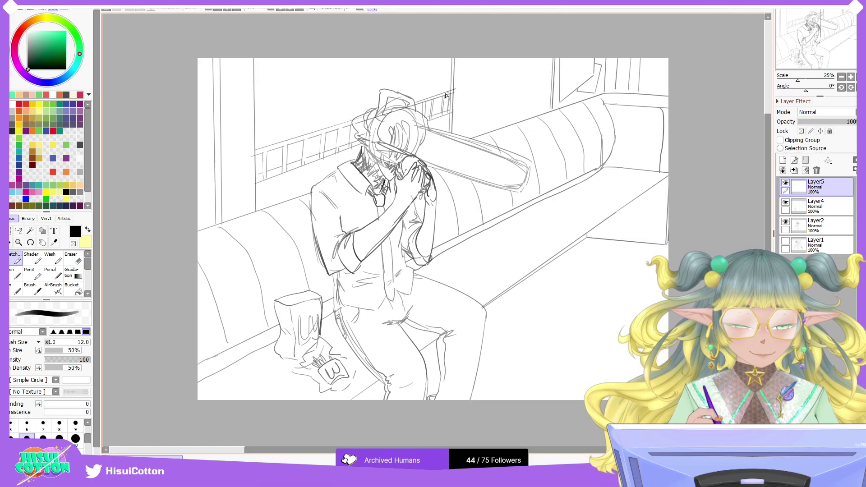
key("e")
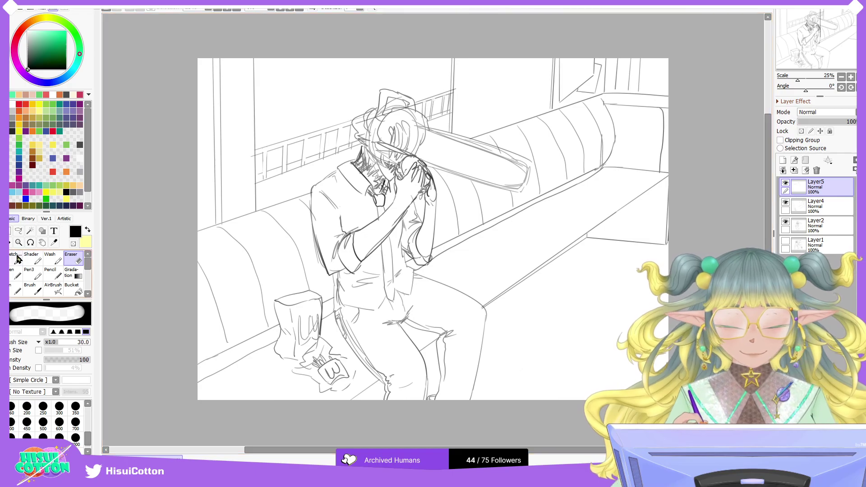
key("e")
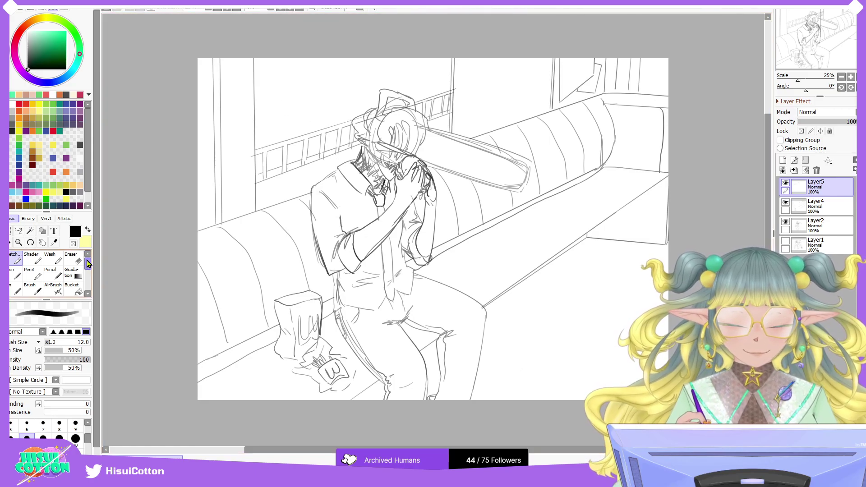
key("e")
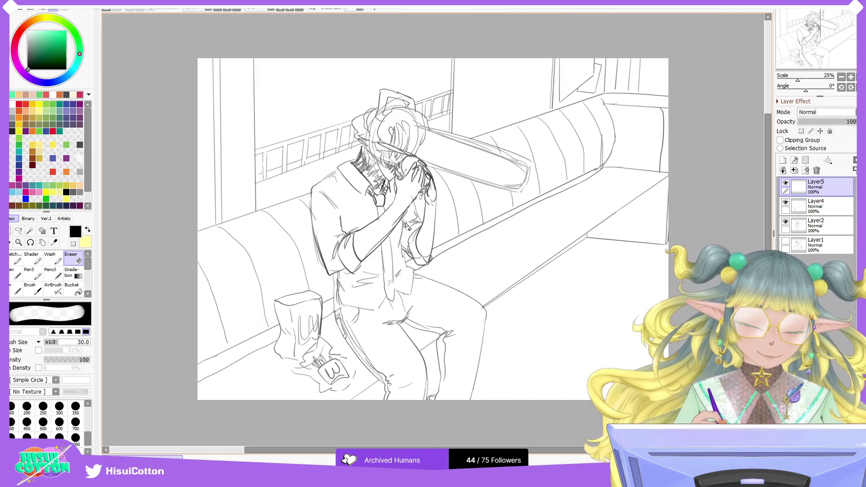
left_click(18, 258)
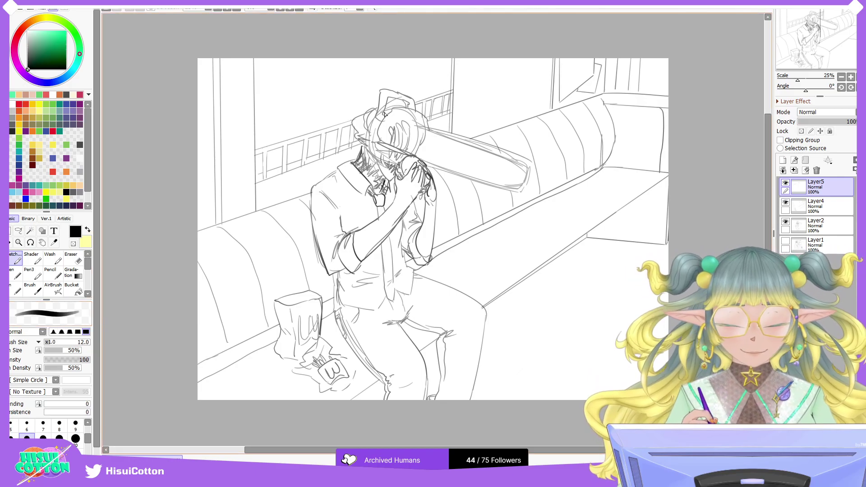
Step: Draw a small round eye on the side of the figure's head and merge Layer5 and Layer4 down into Layer2
left_click_drag(373, 129, 374, 125)
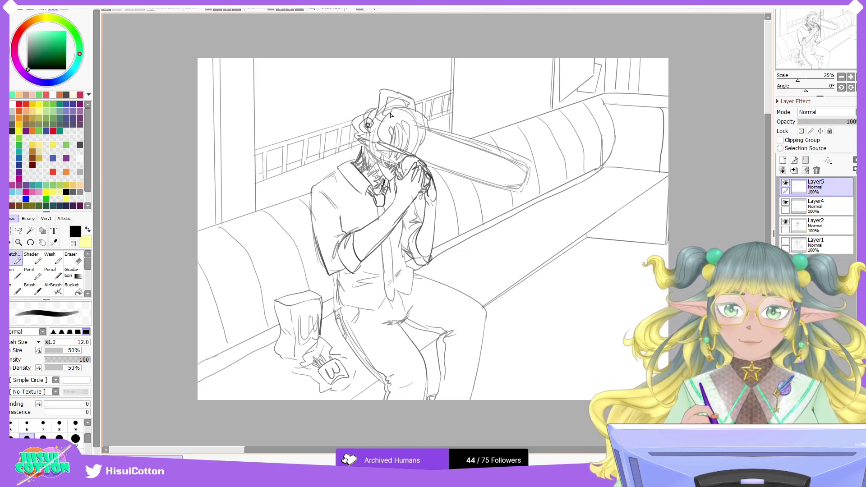
left_click(794, 170)
left_click(793, 170)
Step: Add a new layer beneath Layer2 and outline blocky buildings beyond the railing with straight vertical and slanted lines
left_click(782, 161)
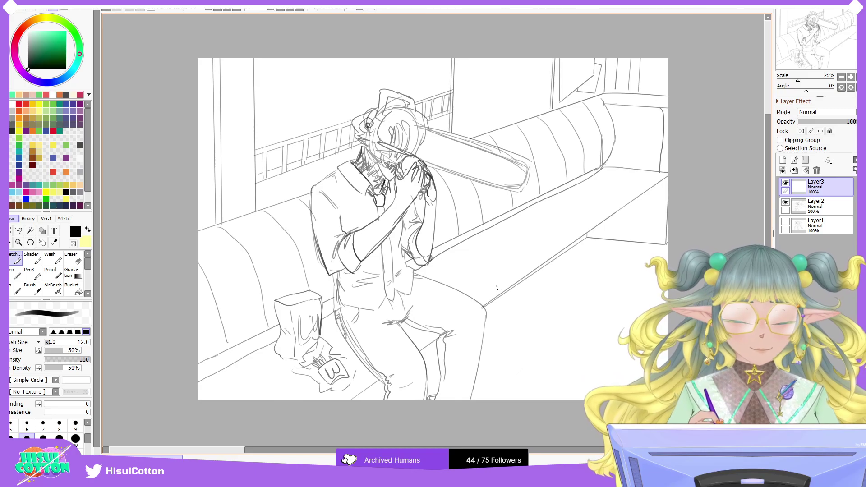
left_click_drag(829, 187, 818, 214)
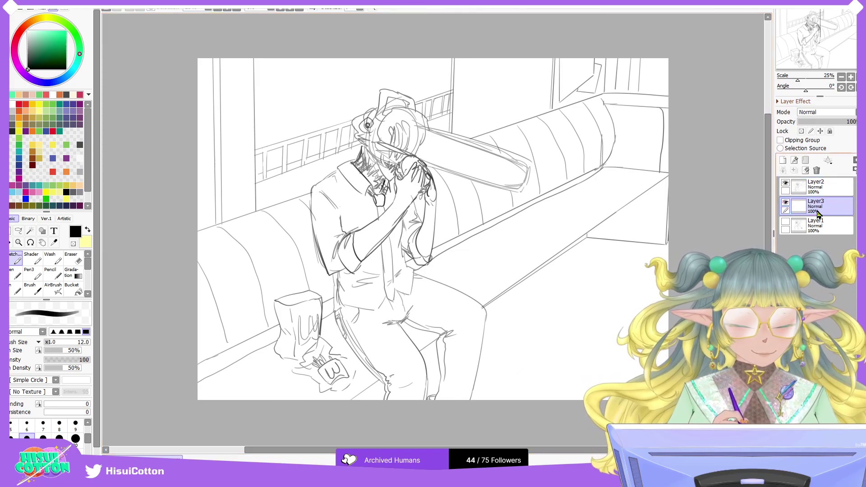
mouse_move(288, 163)
left_mouse_down()
mouse_move(292, 79)
mouse_move(283, 84)
left_mouse_up()
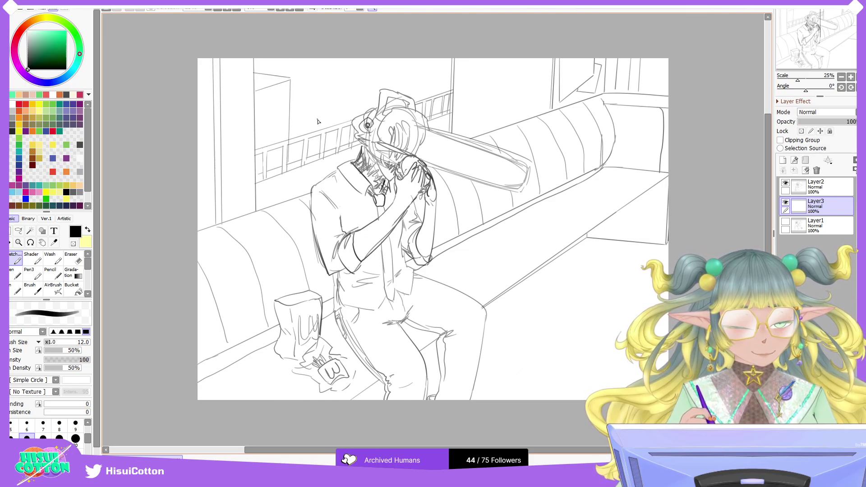
left_click_drag(323, 158, 328, 39)
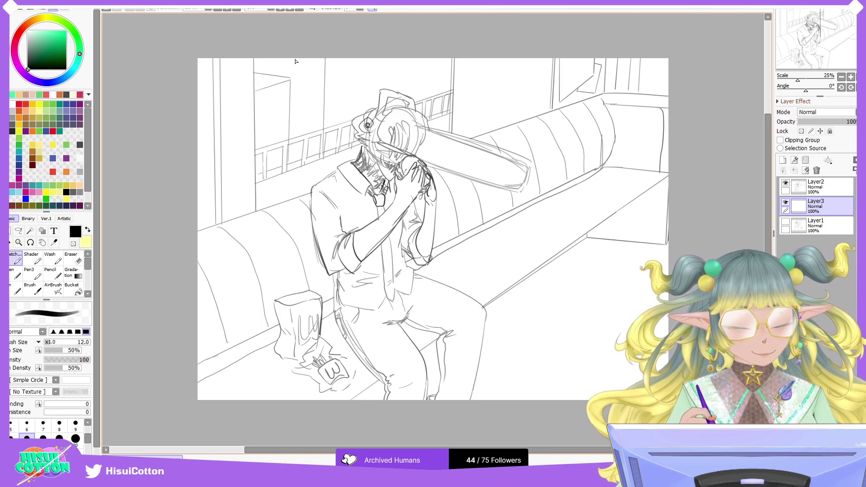
left_click_drag(259, 76, 260, 47)
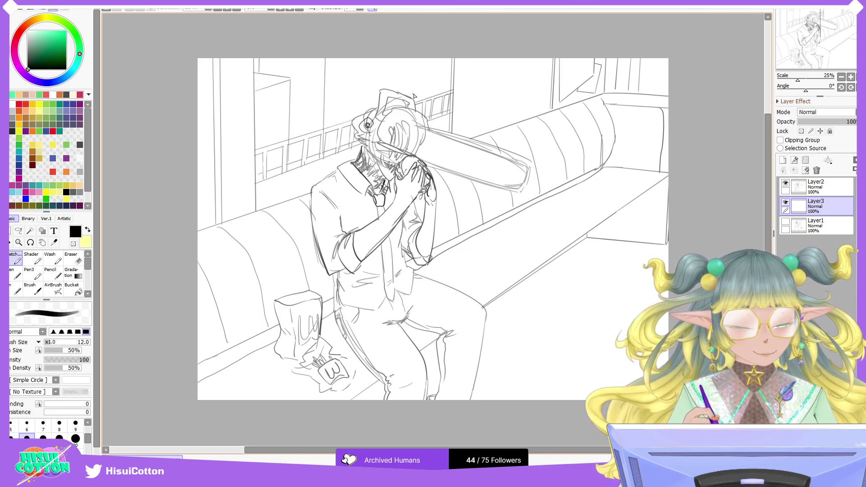
left_click_drag(416, 100, 415, 54)
left_click_drag(430, 117, 433, 49)
left_click_drag(432, 99, 429, 39)
Step: Draw a slanted band of windows near the top of the central building, above the figure's head
mouse_move(332, 77)
left_mouse_down()
mouse_move(331, 58)
mouse_move(354, 71)
left_mouse_up()
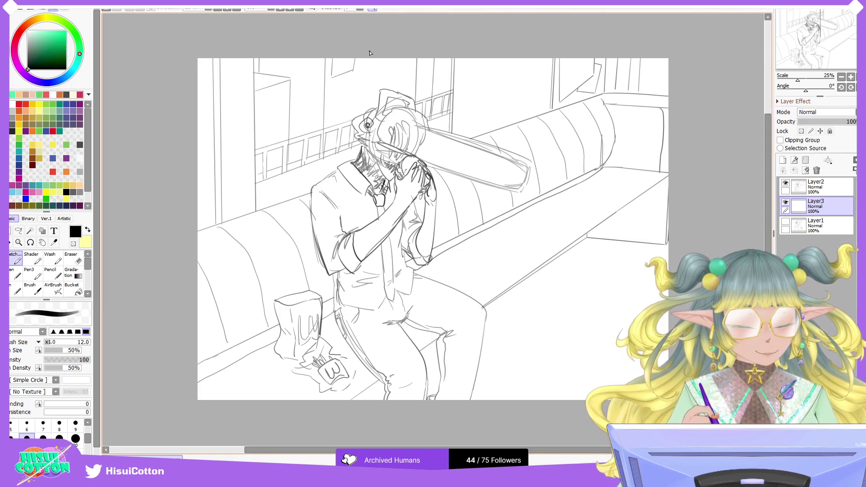
key("ctrl+z")
key("ctrl+z")
left_click_drag(332, 76, 343, 73)
left_click_drag(344, 73, 345, 66)
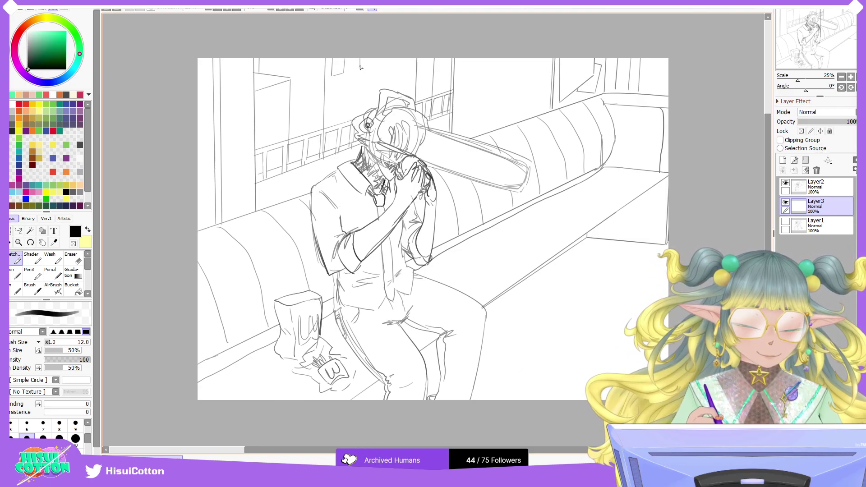
mouse_move(365, 69)
left_mouse_down()
mouse_move(366, 56)
mouse_move(410, 58)
left_mouse_up()
key("ctrl+z")
key("ctrl+z")
key("ctrl+z")
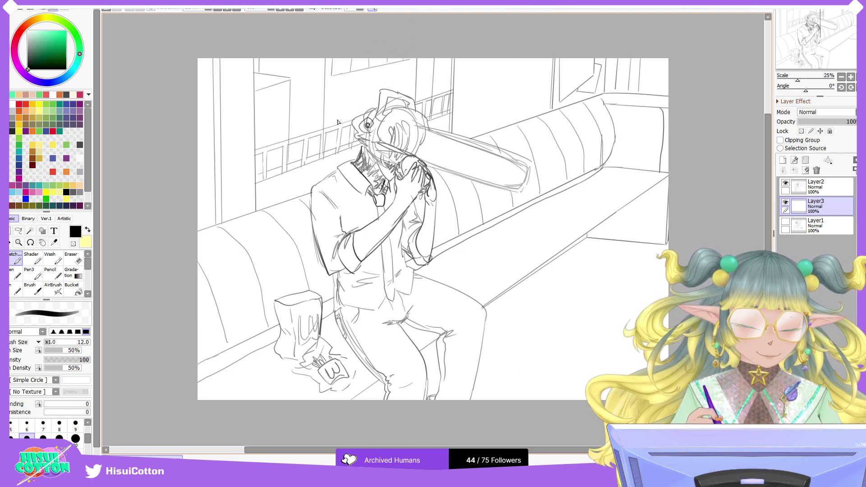
Step: Outline a second, lower band of windows parallel to the first on the central building
mouse_move(335, 122)
left_mouse_down()
mouse_move(332, 88)
mouse_move(410, 72)
left_mouse_up()
key("ctrl+z")
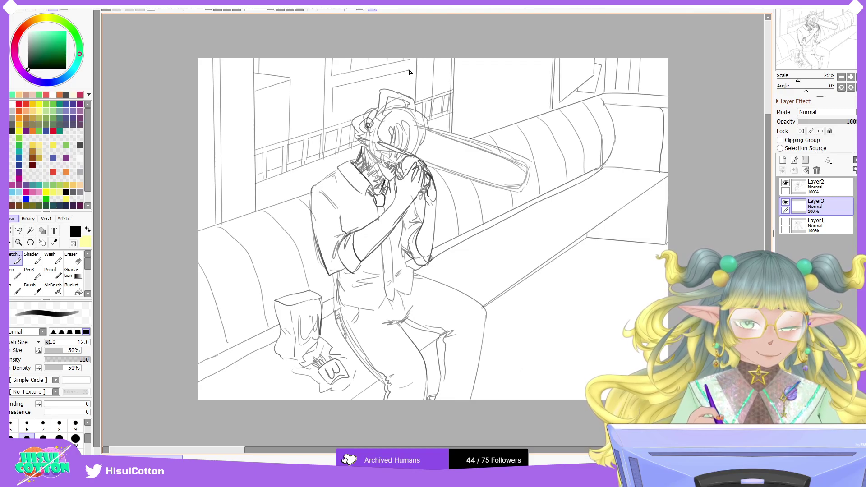
mouse_move(333, 113)
left_mouse_down()
mouse_move(407, 93)
mouse_move(410, 72)
left_mouse_up()
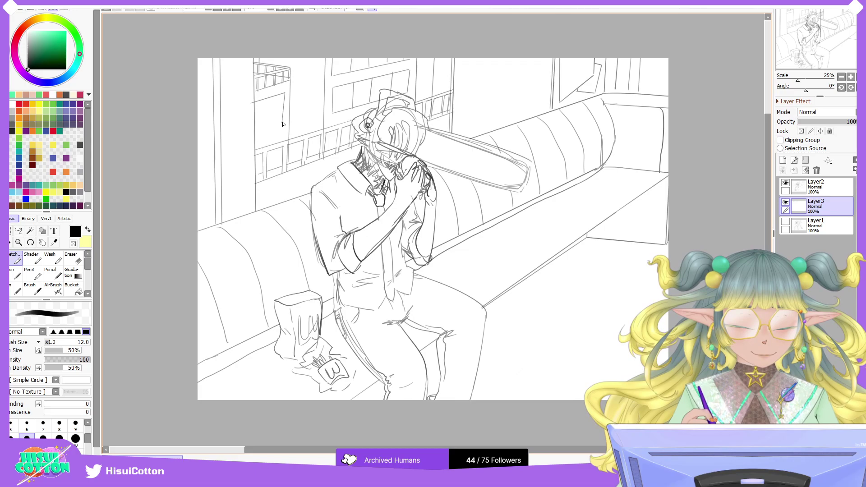
Step: Add a slanted stroke to the facade of the left building and merge Layer2 down into Layer3
left_click_drag(253, 134, 284, 122)
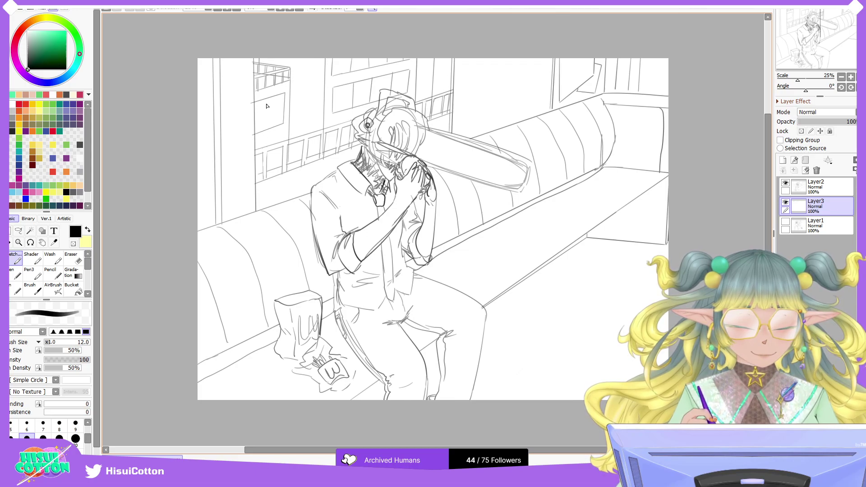
key("e")
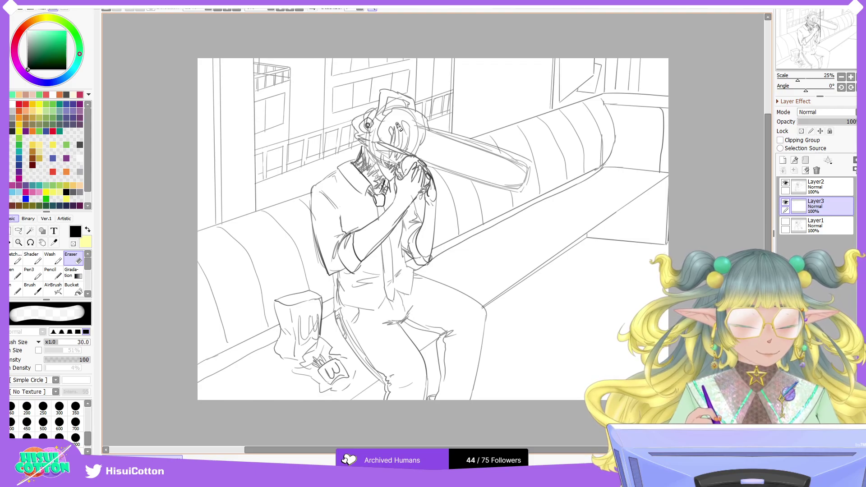
left_click(801, 183)
left_click(793, 170)
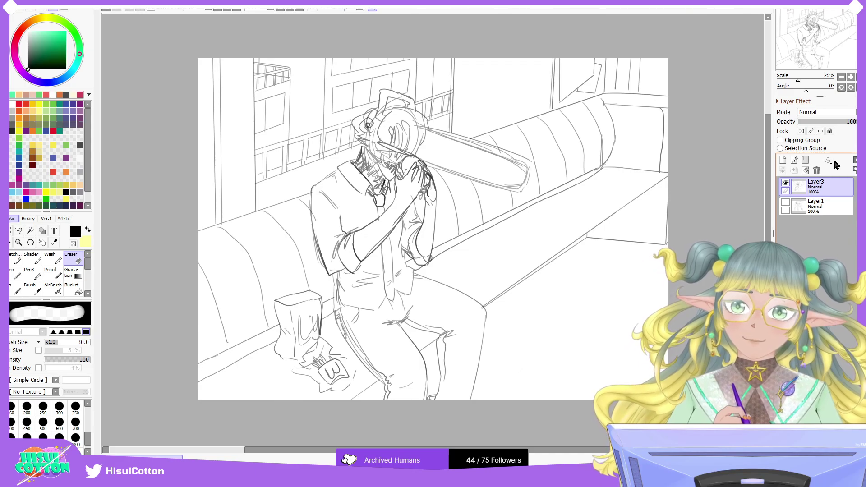
Step: Add a new layer beneath Layer3 and set the Brush to the Simple Circle shape with the hardest edge
left_click(783, 160)
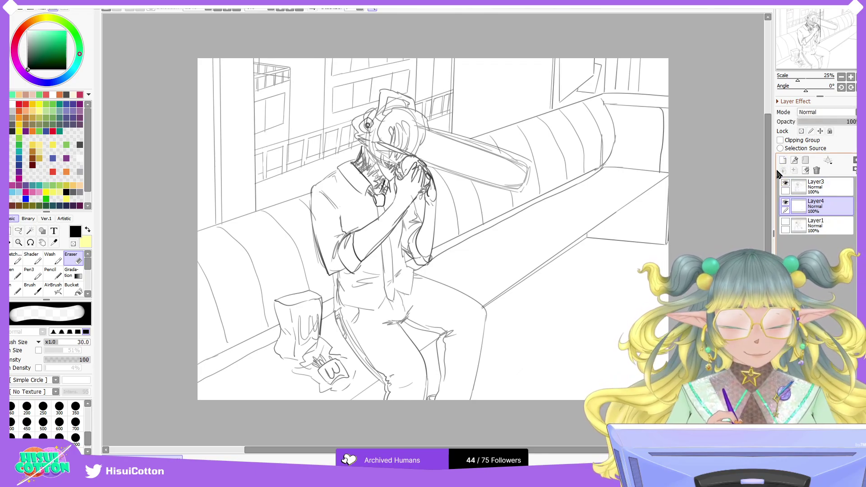
left_click(41, 289)
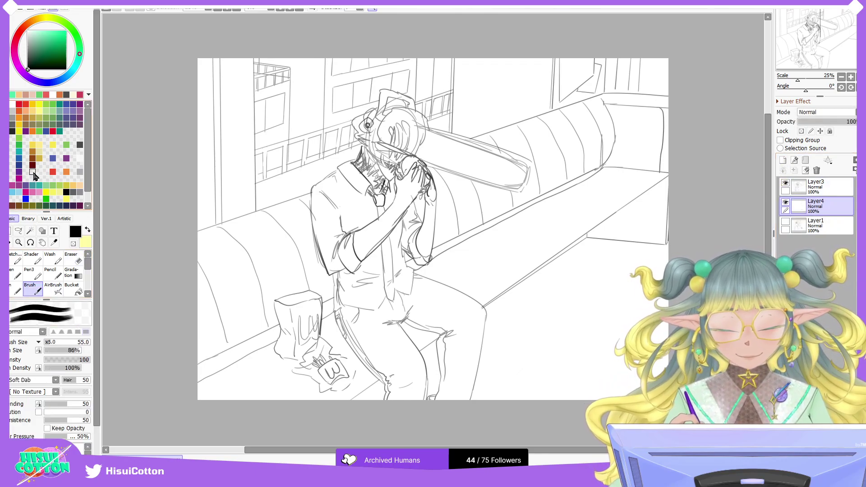
left_click(55, 379)
scroll(139, 334, "up", 10)
left_click(93, 334)
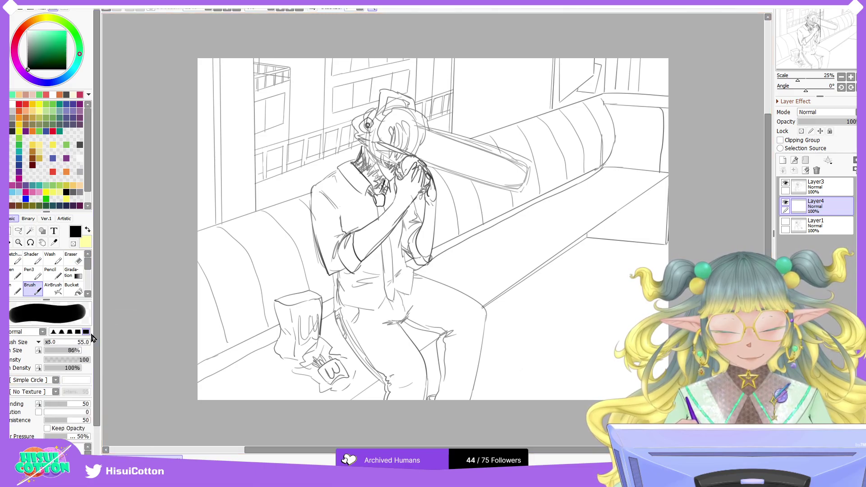
Step: Block in the round front of the figure's head and a small patch at the neck in solid red with the size 91 Pen
left_click(17, 275)
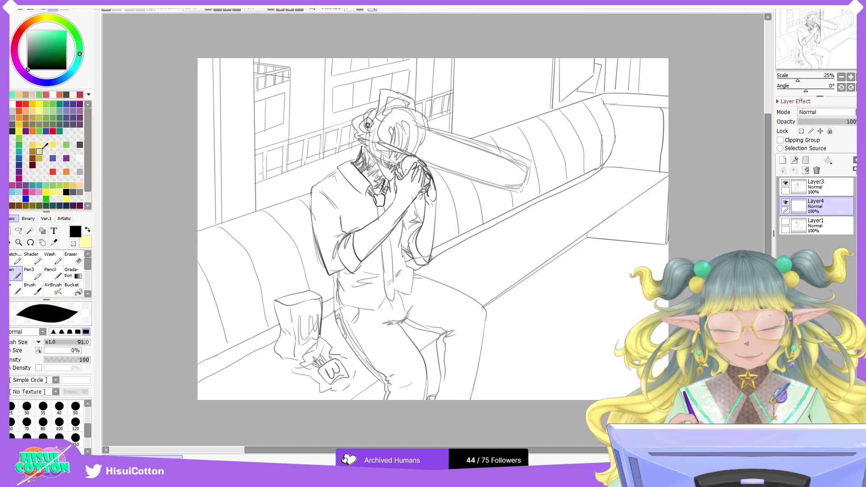
left_click(53, 131)
mouse_move(387, 142)
left_mouse_down()
mouse_move(405, 153)
mouse_move(387, 145)
mouse_move(396, 117)
mouse_move(391, 131)
mouse_move(389, 123)
mouse_move(404, 148)
mouse_move(414, 148)
mouse_move(414, 127)
mouse_move(413, 148)
mouse_move(419, 135)
mouse_move(411, 114)
mouse_move(424, 123)
mouse_move(405, 126)
mouse_move(396, 146)
mouse_move(382, 139)
mouse_move(387, 118)
mouse_move(389, 178)
left_mouse_up()
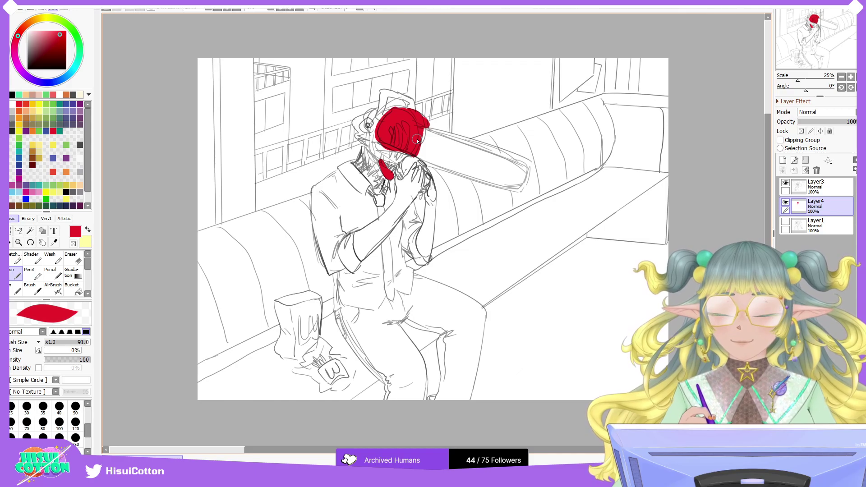
Step: Erase the stray red paint around the edges of the character's head
key("e")
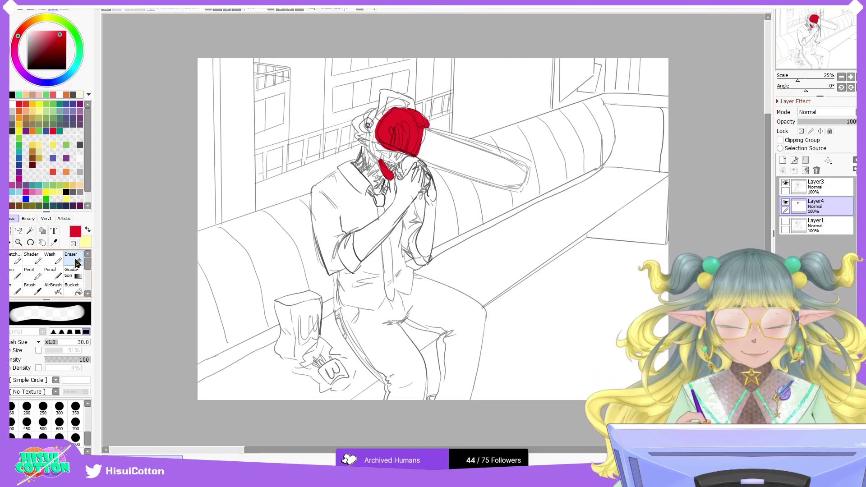
left_click_drag(376, 136, 398, 104)
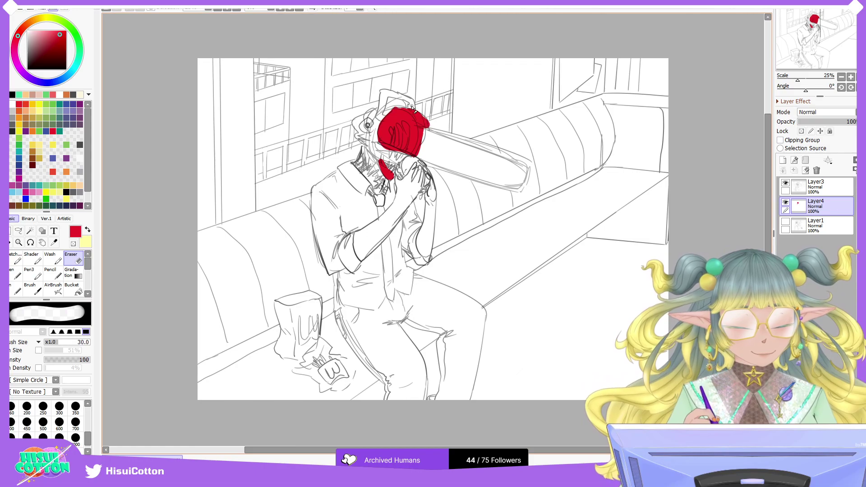
mouse_move(424, 138)
left_mouse_down()
mouse_move(417, 163)
mouse_move(420, 144)
left_mouse_up()
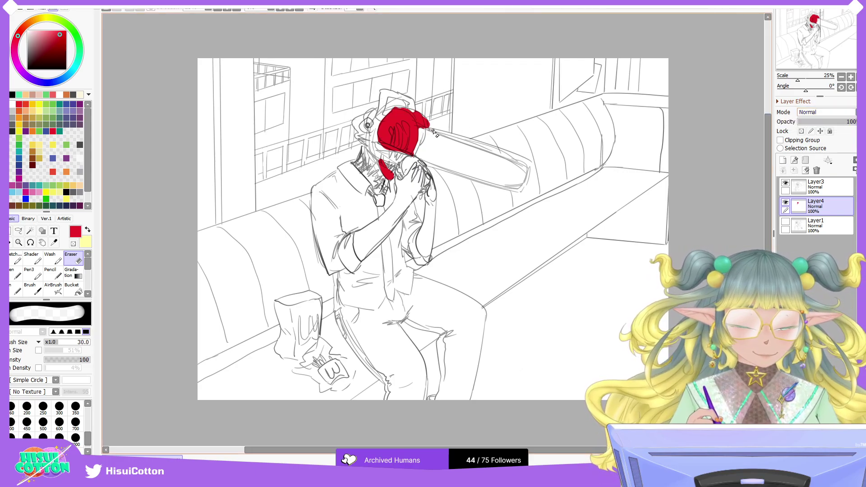
Step: Add a new layer clipped to Layer4 and paint dark red over the head with the Pen
left_click(19, 288)
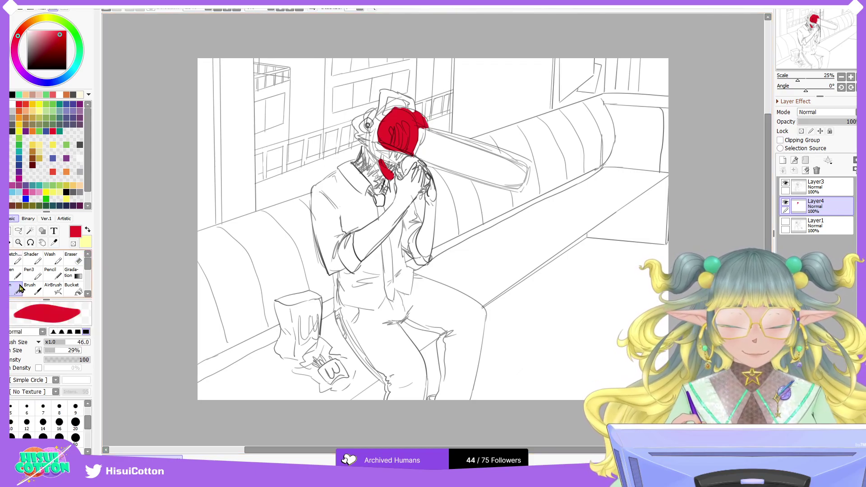
left_click(17, 274)
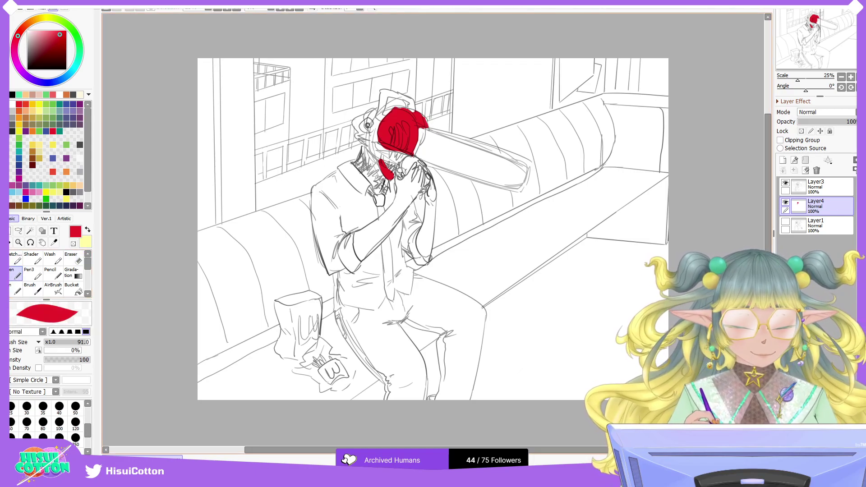
left_click(87, 95)
left_click(122, 151)
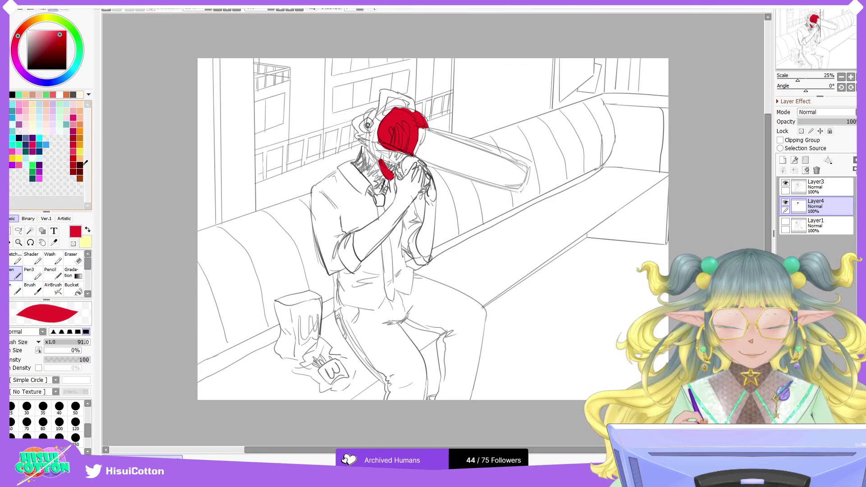
left_click(74, 170)
left_click(782, 161)
left_click(797, 141)
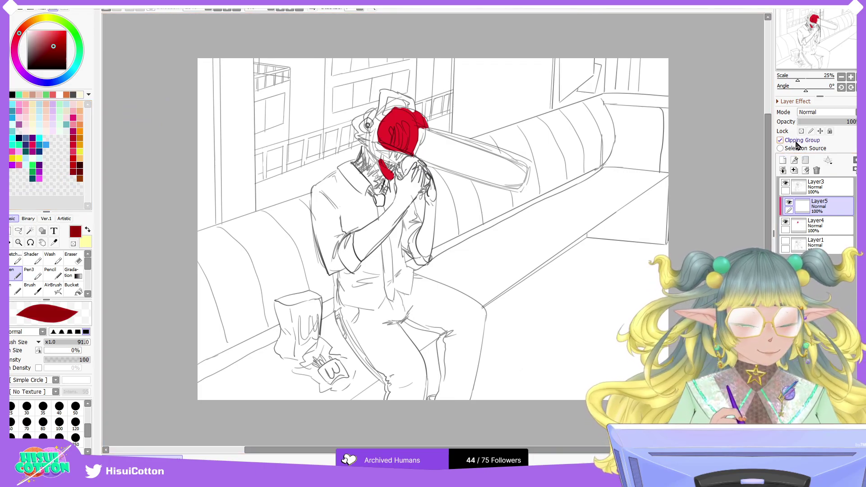
mouse_move(414, 121)
left_mouse_down()
mouse_move(390, 177)
mouse_move(382, 161)
mouse_move(400, 114)
mouse_move(383, 121)
left_mouse_up()
Step: Lower the opacity of the dark red overlay layer and merge it into Layer4
left_click(794, 171)
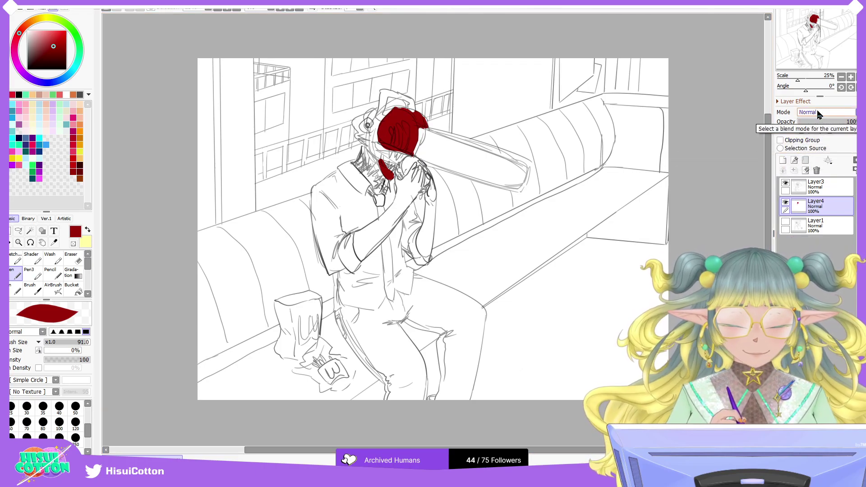
key("ctrl+z")
left_click_drag(844, 121, 828, 120)
key("ctrl+e")
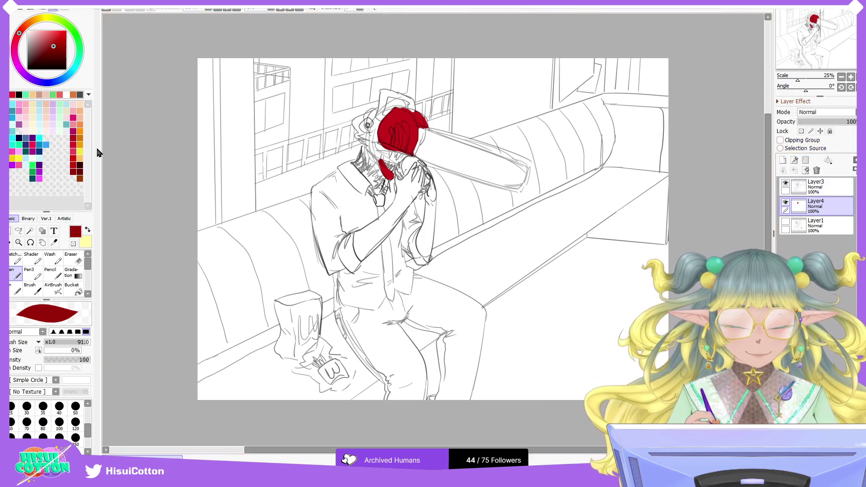
Step: Paint the back of the head, the neck and the handle above the head dark grey
left_click(80, 94)
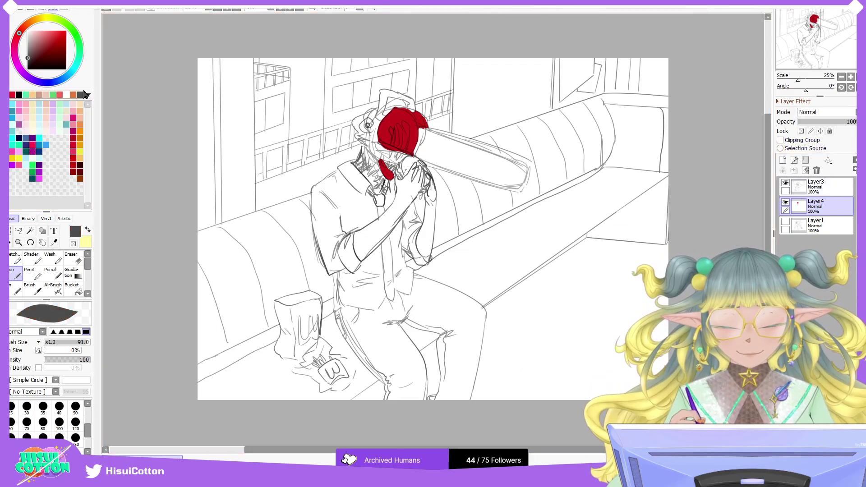
mouse_move(374, 177)
left_mouse_down()
mouse_move(360, 161)
mouse_move(380, 174)
mouse_move(366, 171)
mouse_move(374, 186)
mouse_move(381, 181)
mouse_move(379, 193)
mouse_move(359, 168)
mouse_move(373, 166)
mouse_move(355, 126)
mouse_move(373, 118)
mouse_move(364, 138)
mouse_move(371, 148)
mouse_move(385, 95)
mouse_move(410, 105)
mouse_move(386, 92)
mouse_move(412, 106)
mouse_move(380, 123)
mouse_move(382, 93)
mouse_move(411, 107)
mouse_move(386, 110)
mouse_move(387, 145)
left_mouse_up()
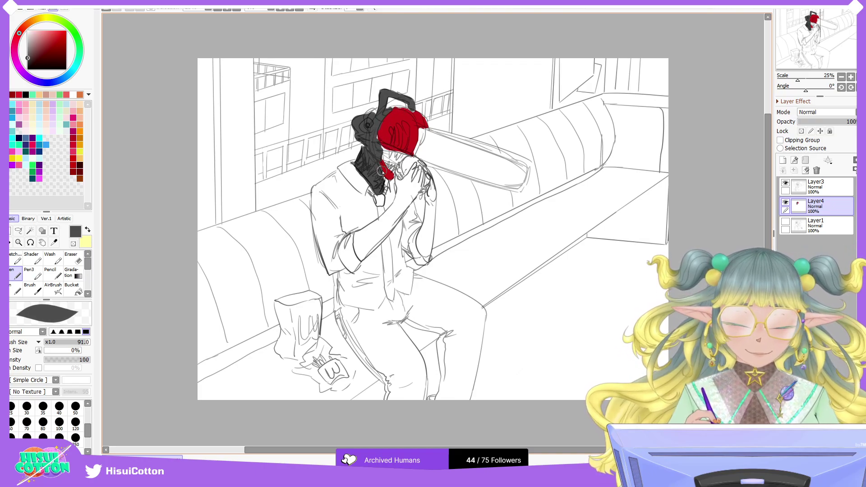
Step: Sample the red from the head and extend it over the jaw area around the mouth
key("x")
left_click(13, 95)
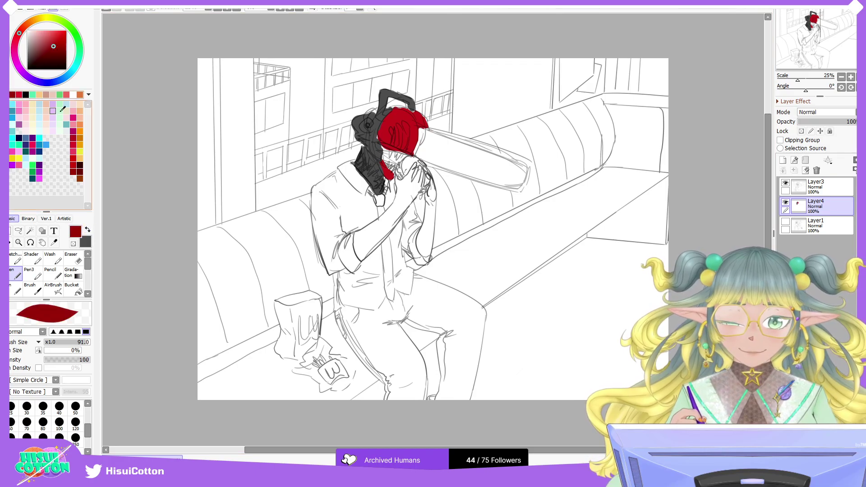
left_click(401, 113, "alt")
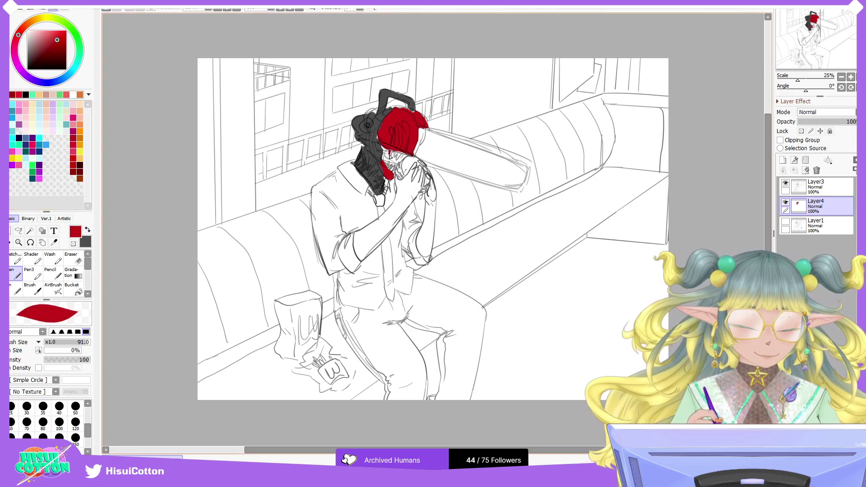
mouse_move(402, 159)
left_mouse_down()
mouse_move(421, 127)
mouse_move(403, 143)
mouse_move(384, 141)
mouse_move(382, 159)
left_mouse_up()
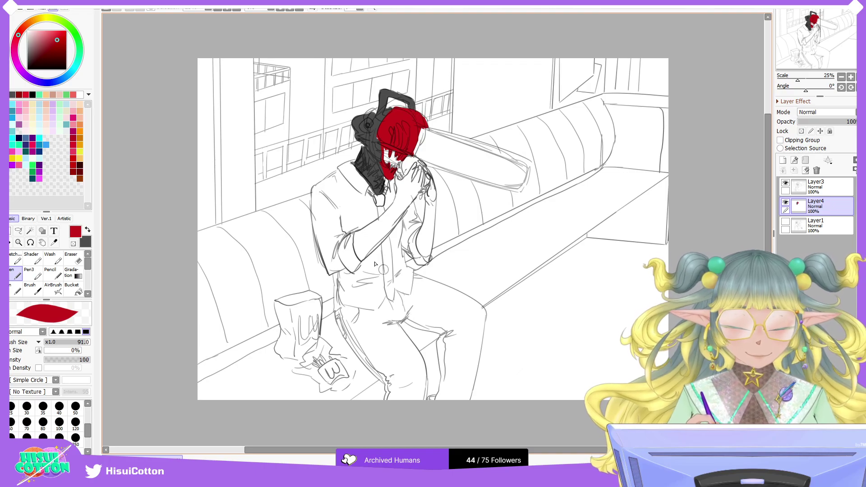
Step: Paint the character's necktie dark grey
left_click(89, 229)
mouse_move(381, 204)
left_mouse_down()
mouse_move(383, 194)
mouse_move(372, 195)
mouse_move(388, 223)
mouse_move(392, 298)
left_mouse_up()
left_click_drag(393, 288, 386, 240)
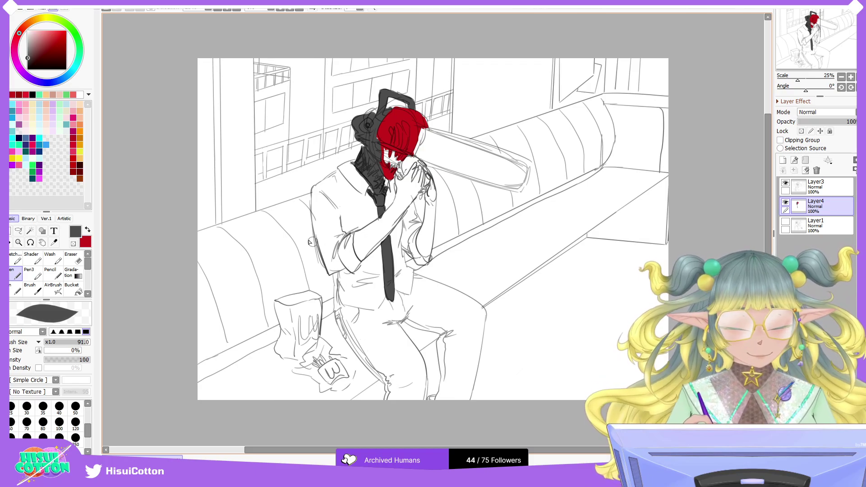
Step: Repaint the whole necktie in dark navy blue
left_click(19, 137)
mouse_move(387, 294)
left_mouse_down()
mouse_move(388, 240)
mouse_move(369, 191)
mouse_move(382, 197)
mouse_move(382, 210)
mouse_move(385, 190)
left_mouse_up()
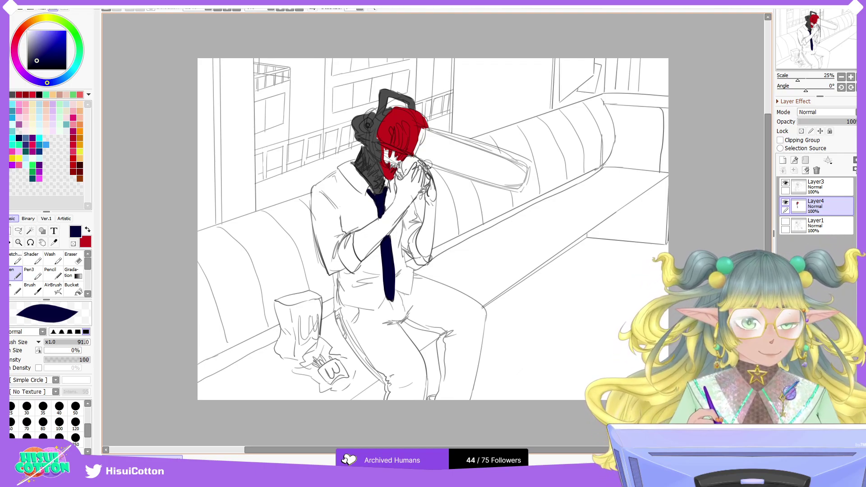
key("e")
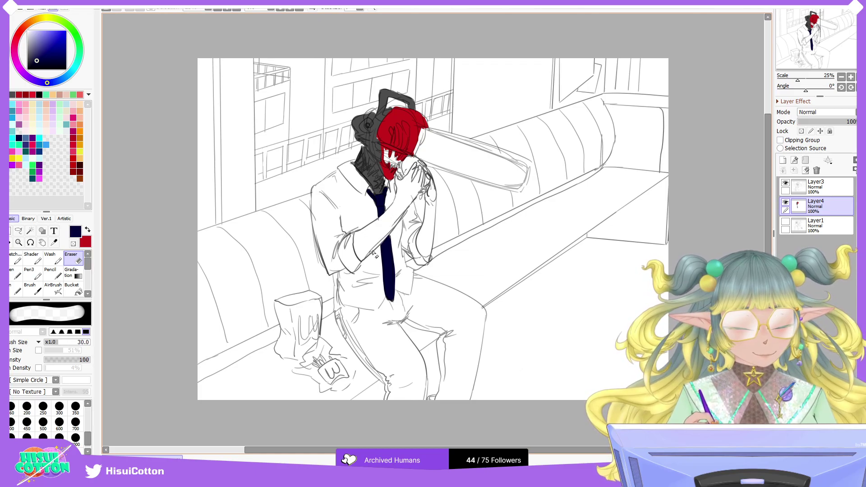
Step: Fill both legs of the character's trousers with dark navy blue using the Pen
left_click(18, 276)
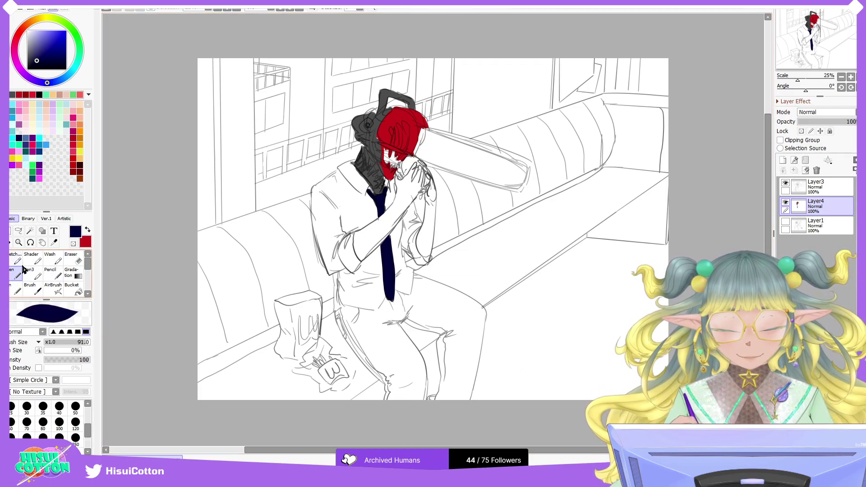
mouse_move(346, 309)
left_mouse_down()
mouse_move(338, 317)
mouse_move(389, 382)
left_mouse_up()
mouse_move(348, 339)
left_mouse_down()
mouse_move(389, 384)
mouse_move(386, 377)
mouse_move(388, 399)
left_mouse_up()
mouse_move(390, 353)
left_mouse_down()
mouse_move(392, 399)
mouse_move(414, 406)
mouse_move(419, 360)
mouse_move(389, 322)
mouse_move(372, 357)
mouse_move(347, 318)
mouse_move(374, 326)
mouse_move(361, 311)
mouse_move(377, 323)
mouse_move(395, 304)
mouse_move(411, 316)
mouse_move(413, 265)
left_mouse_up()
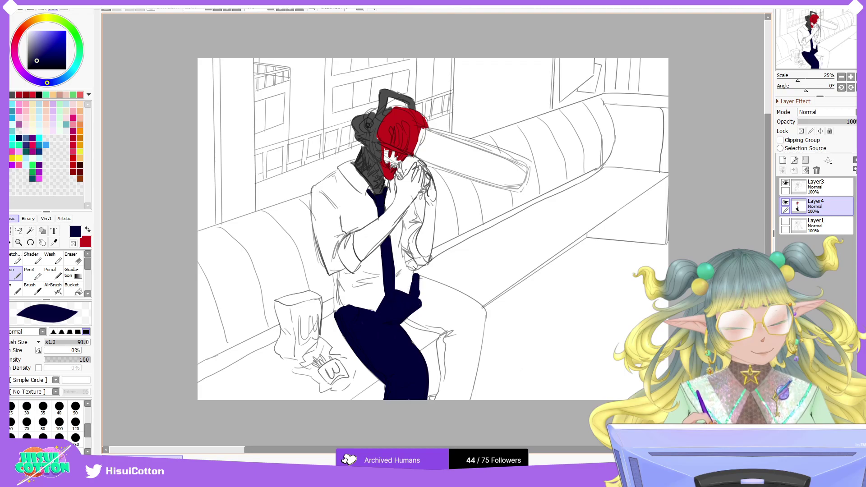
mouse_move(403, 314)
left_mouse_down()
mouse_move(443, 331)
mouse_move(421, 317)
mouse_move(463, 328)
mouse_move(420, 293)
mouse_move(450, 293)
mouse_move(421, 279)
mouse_move(487, 312)
mouse_move(423, 280)
mouse_move(476, 305)
mouse_move(427, 281)
mouse_move(445, 333)
mouse_move(441, 392)
mouse_move(448, 361)
mouse_move(458, 404)
mouse_move(464, 331)
mouse_move(462, 399)
mouse_move(472, 347)
mouse_move(471, 301)
mouse_move(482, 310)
mouse_move(473, 376)
left_mouse_up()
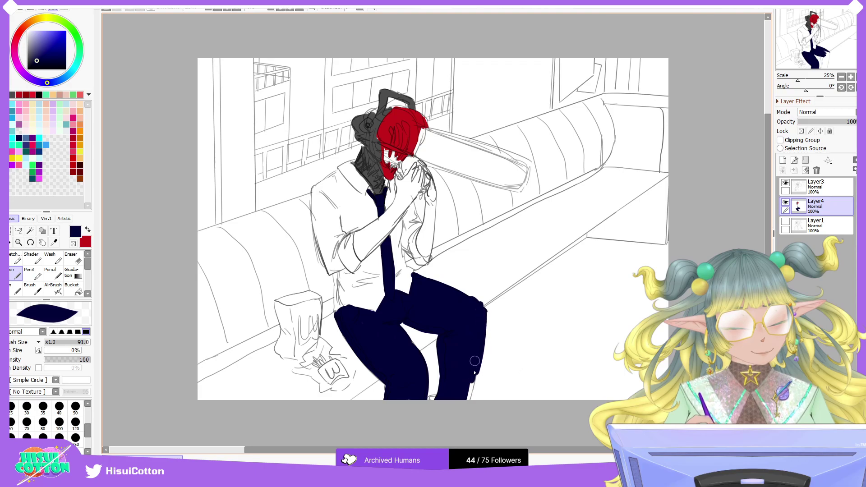
Step: Erase the navy paint outside the trouser outline and touch up the knee's edge
left_click(70, 258)
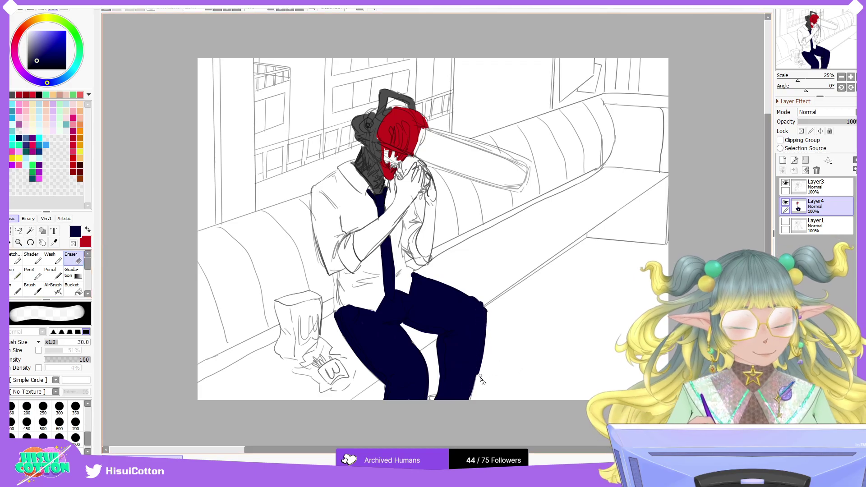
left_click_drag(472, 293, 489, 308)
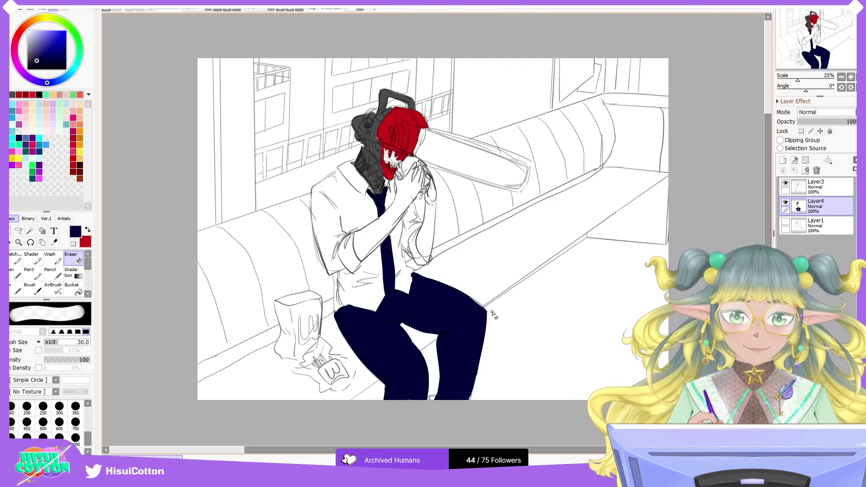
left_click(18, 276)
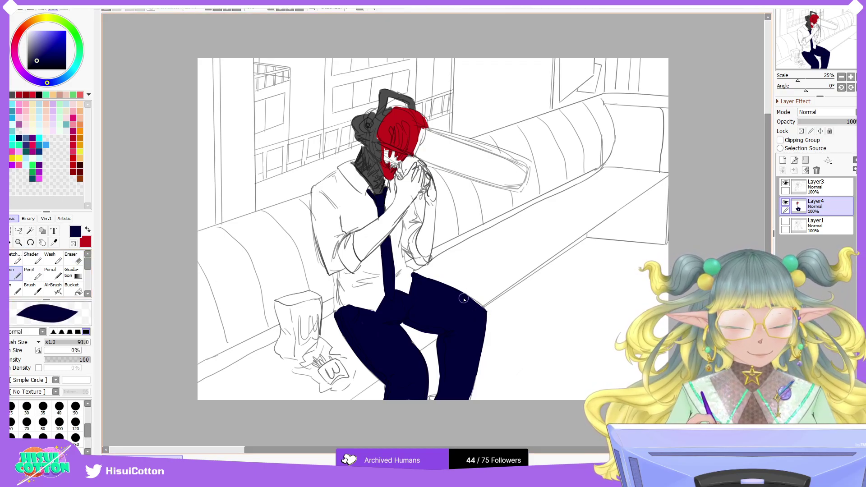
left_click_drag(470, 300, 482, 311)
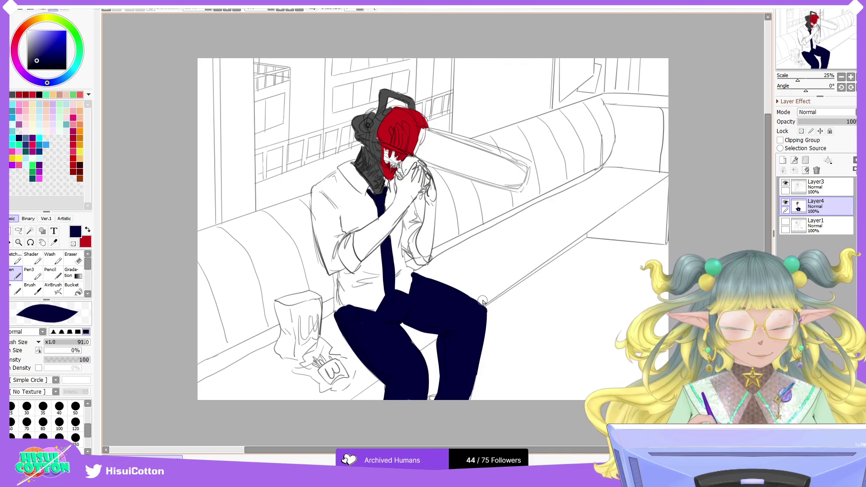
left_click(79, 261)
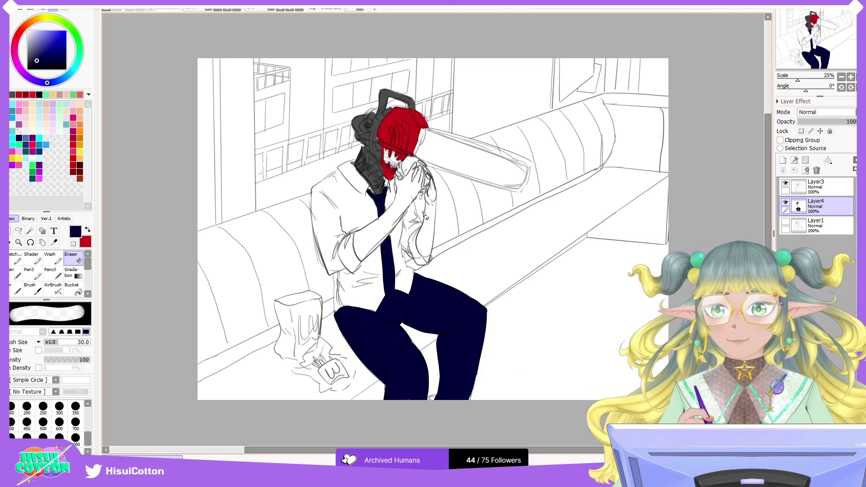
Step: Select the navy trousers and both parts of the necktie with the Magic Wand and dilate the selection
key("w")
left_click(390, 287)
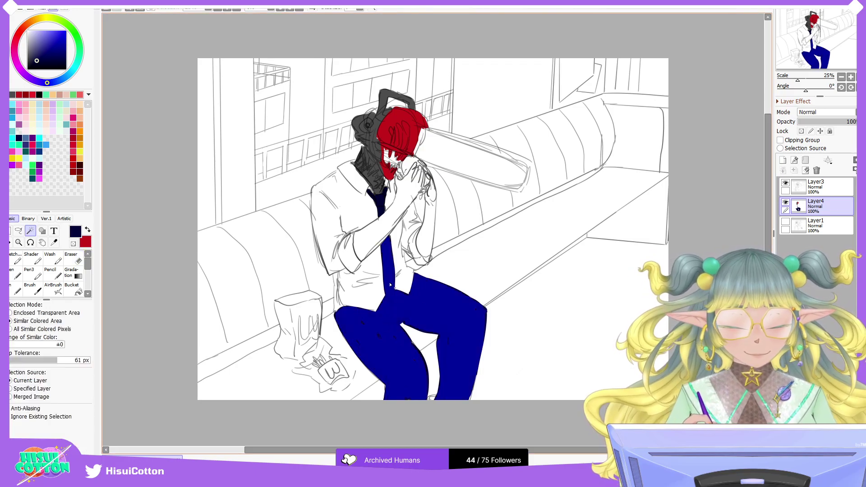
left_click(383, 209)
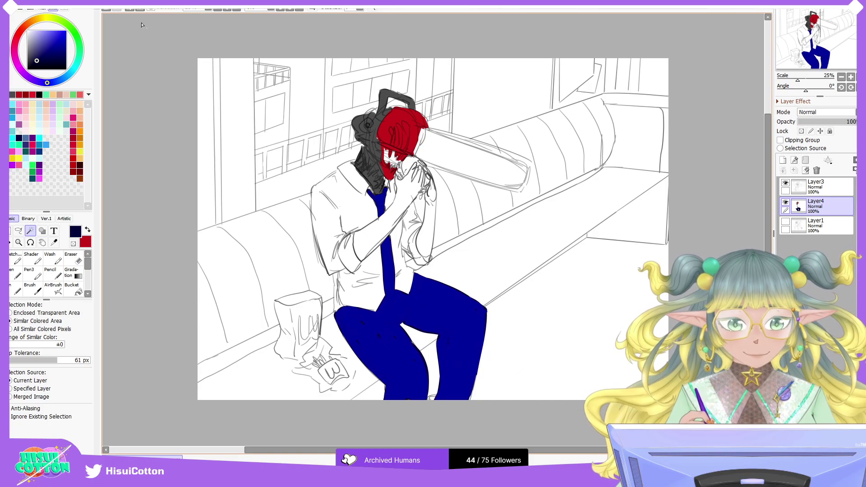
left_click(133, 3)
left_click(103, 4)
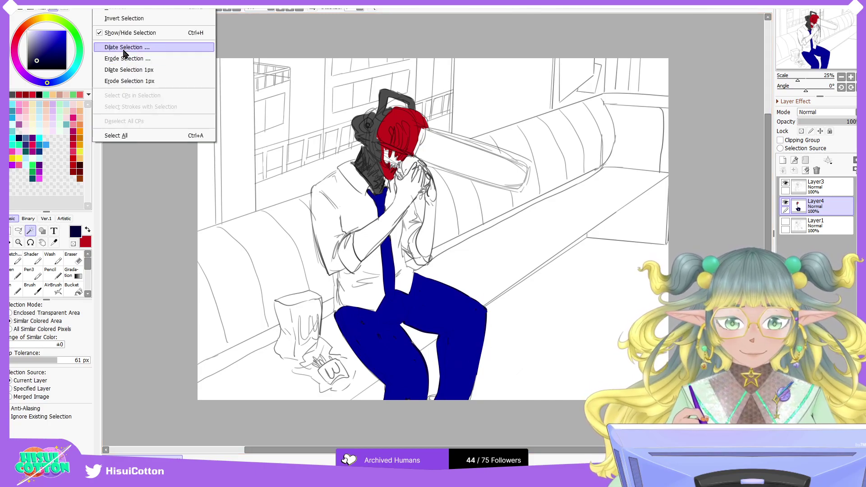
left_click(120, 47)
left_click(804, 287)
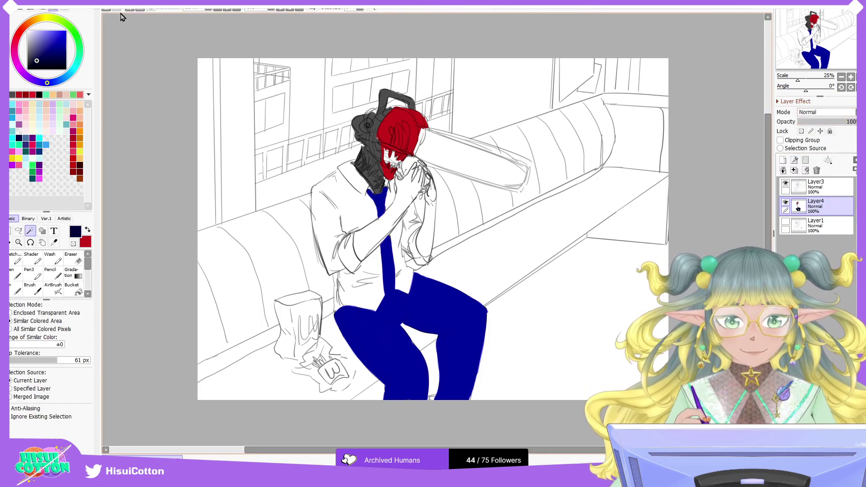
Step: Adjust the selected navy areas to saturation -21 and luminance +9, and clear the selection
key("ctrl+u")
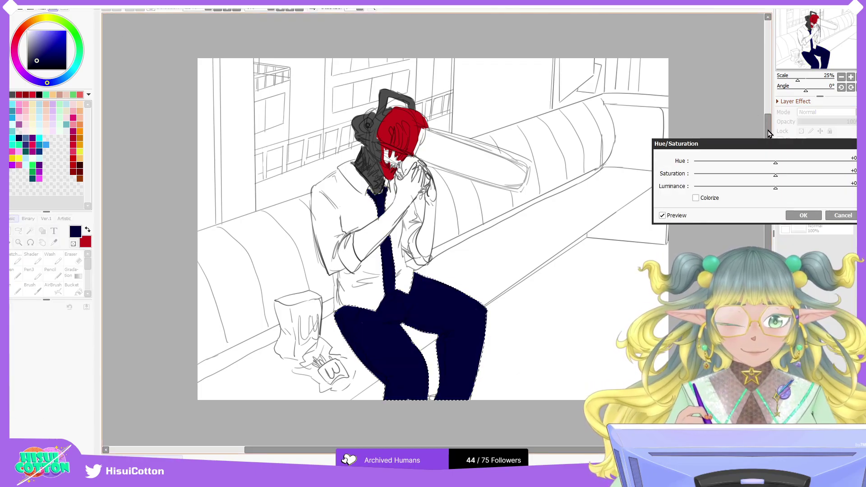
mouse_move(781, 180)
left_mouse_down()
mouse_move(821, 177)
mouse_move(758, 191)
mouse_move(783, 189)
left_mouse_up()
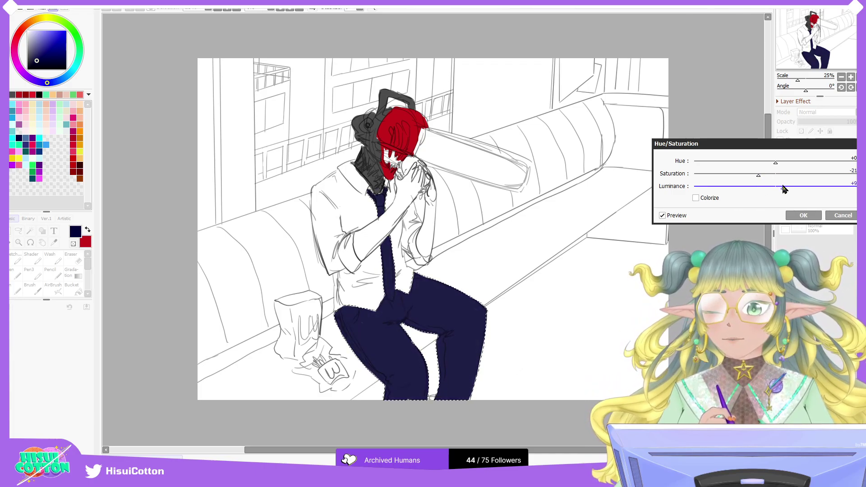
left_click(797, 216)
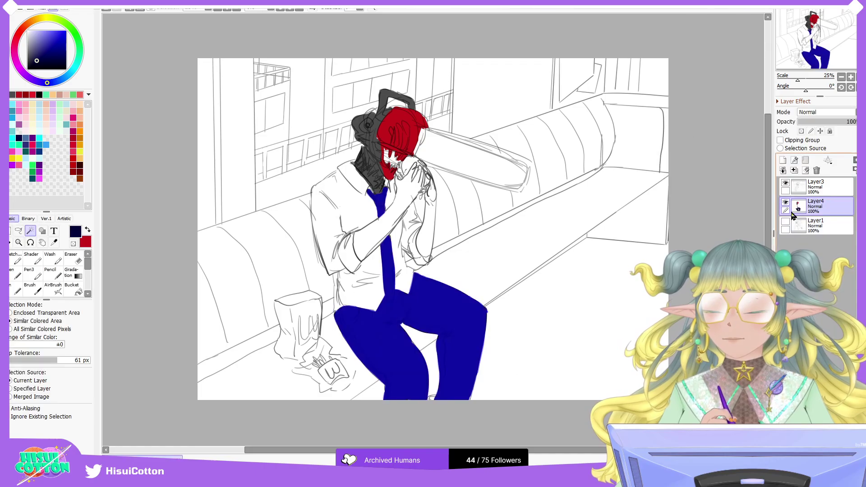
key("ctrl+z")
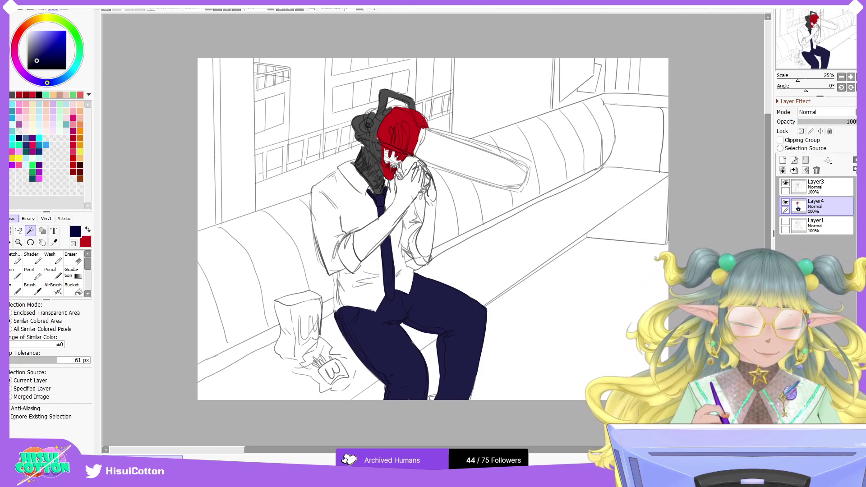
Step: Paint the character's forearms and hands pale skin pink with the Pen on a new layer beneath Layer4, tidying the edges
left_click(785, 204)
left_click(785, 204)
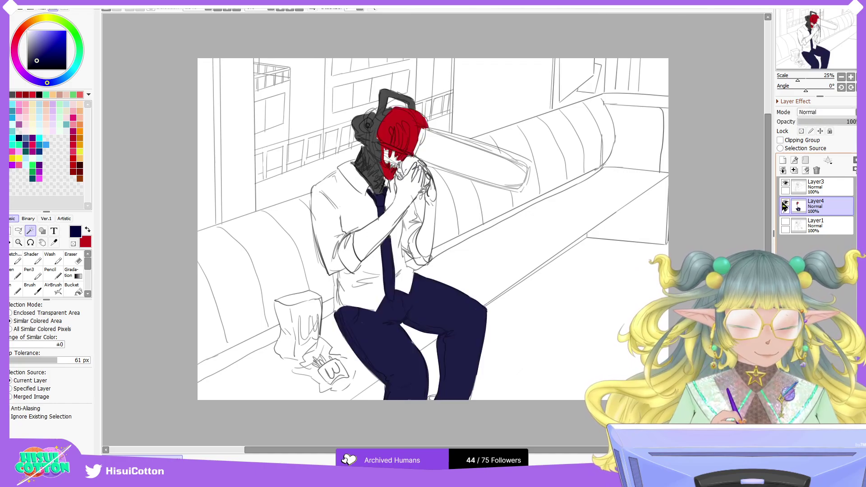
key("e")
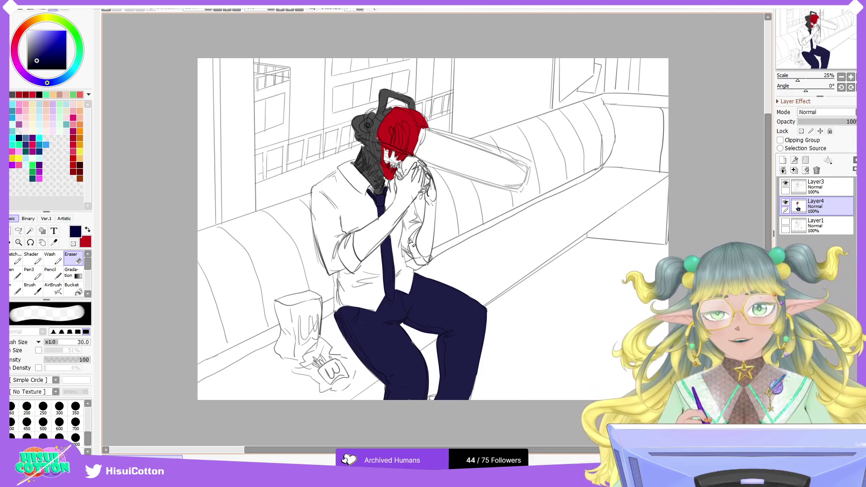
left_click(16, 274)
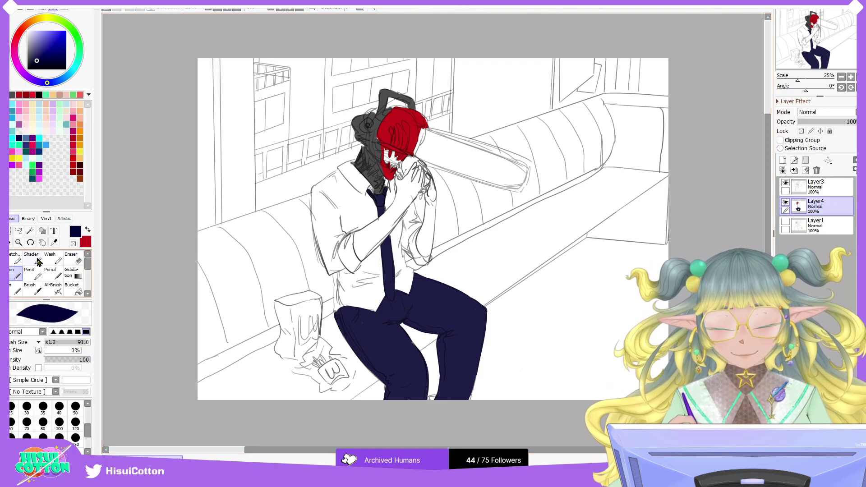
left_click(783, 161)
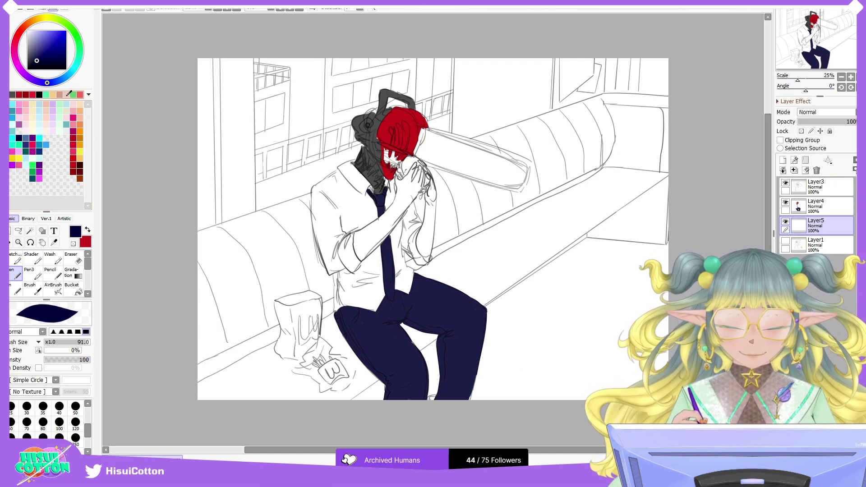
left_click(67, 159)
mouse_move(360, 236)
left_mouse_down()
mouse_move(358, 234)
mouse_move(386, 220)
mouse_move(367, 231)
mouse_move(362, 256)
mouse_move(404, 212)
mouse_move(363, 245)
mouse_move(401, 204)
mouse_move(373, 224)
mouse_move(401, 199)
mouse_move(397, 184)
mouse_move(416, 167)
mouse_move(404, 192)
mouse_move(420, 171)
mouse_move(407, 196)
mouse_move(418, 176)
mouse_move(418, 192)
mouse_move(421, 164)
mouse_move(433, 191)
mouse_move(429, 209)
mouse_move(435, 197)
mouse_move(422, 251)
mouse_move(431, 221)
mouse_move(429, 251)
mouse_move(432, 229)
left_mouse_up()
key("e")
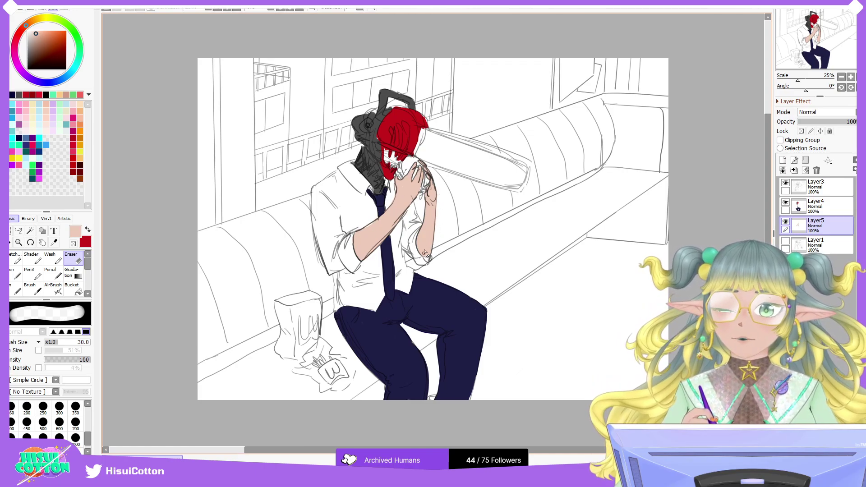
Step: Add a new layer directly above Layer1 and paint the small shoe detail between the trouser cuffs dark red
left_click(818, 245)
left_click(782, 161)
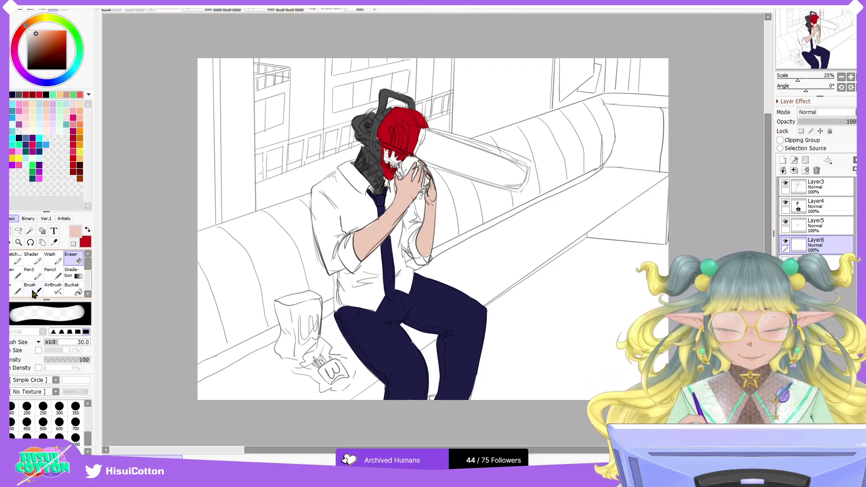
left_click(17, 274)
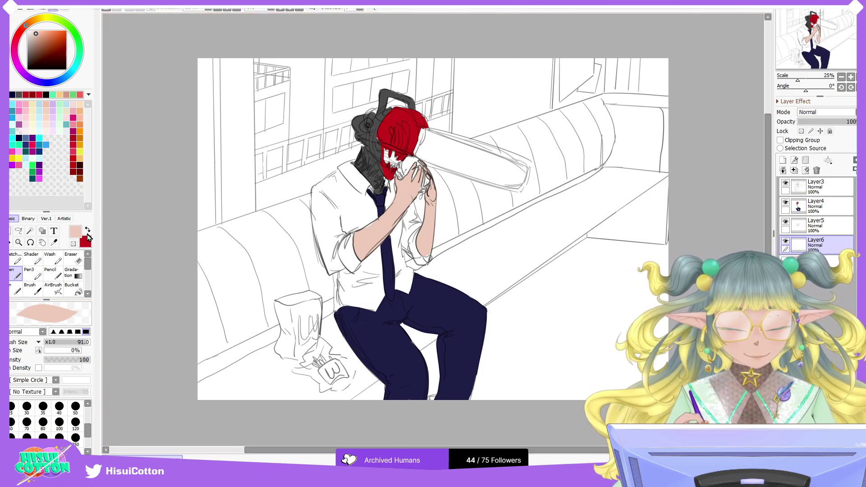
key("x")
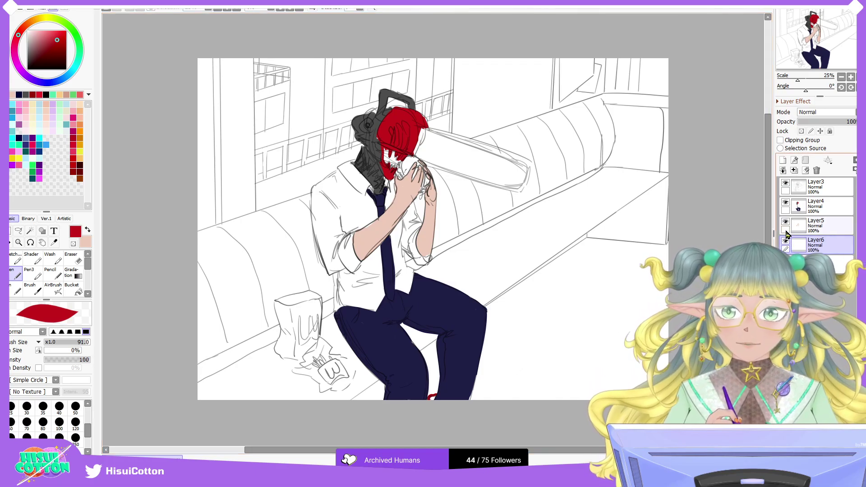
Step: Outline the open base of the chainsaw blade in light grey on Layer4 and fill the whole blade with the Bucket
left_click(816, 206)
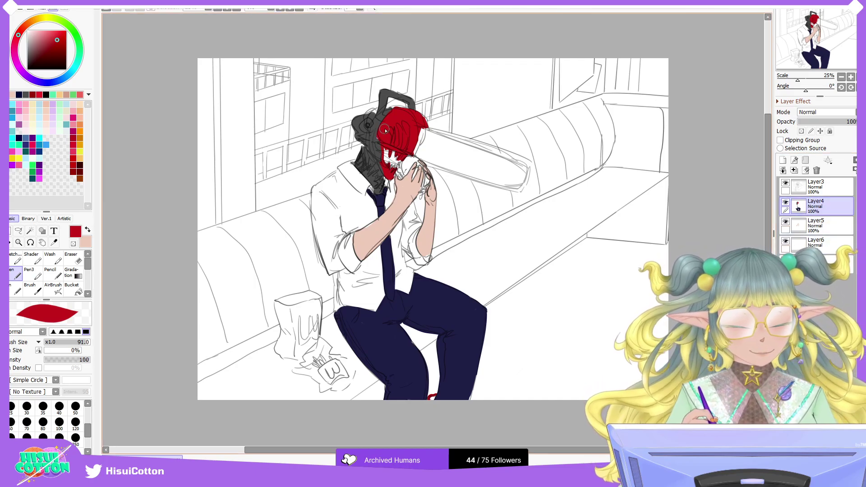
left_click(88, 231)
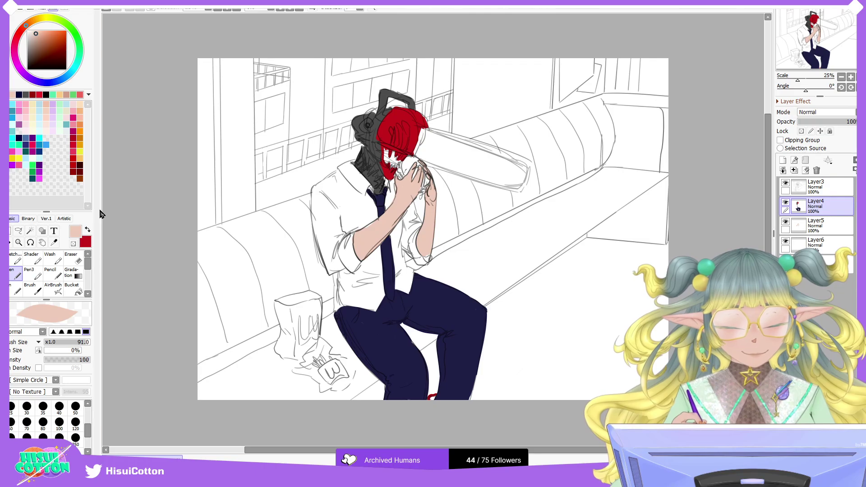
left_click(375, 125, "alt")
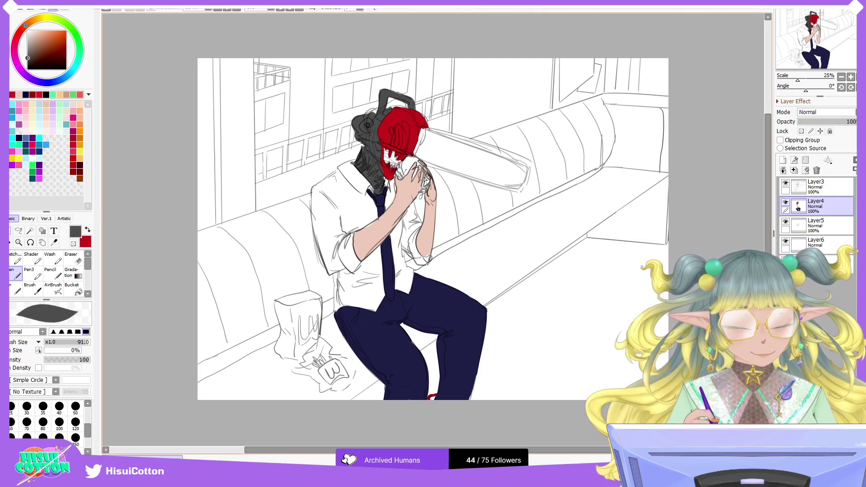
left_click_drag(806, 90, 793, 93)
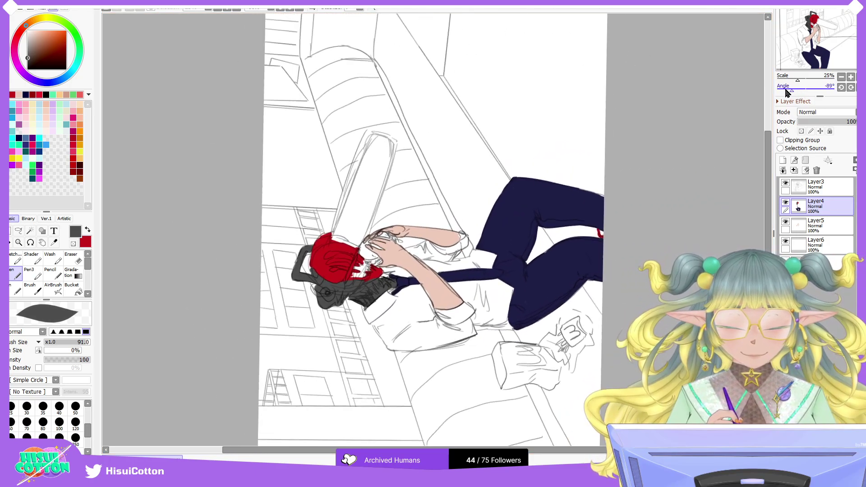
left_click(89, 94)
left_click(107, 113)
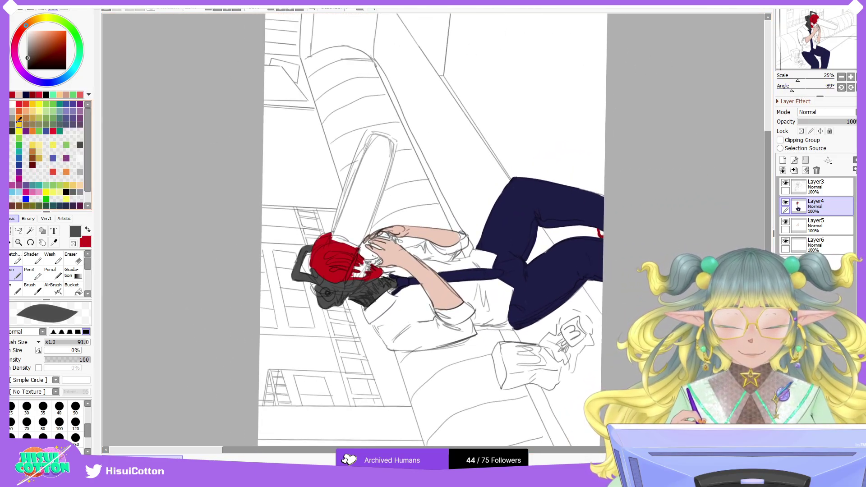
left_click(14, 108)
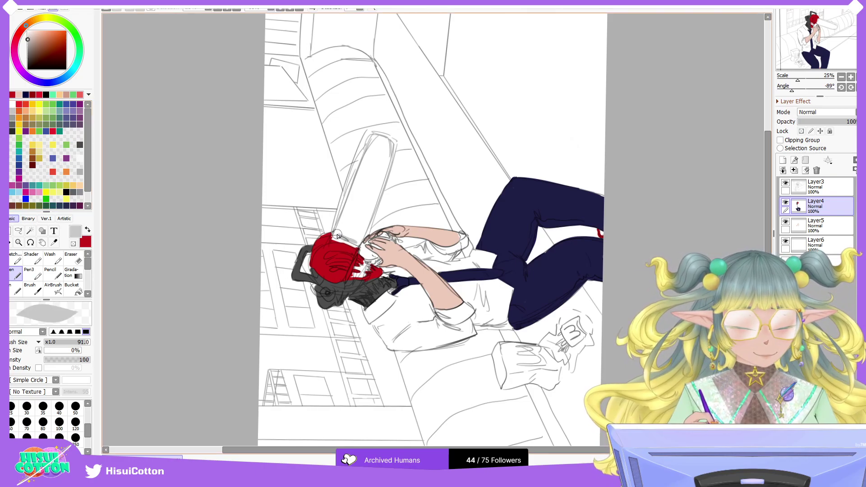
mouse_move(337, 235)
left_mouse_down()
mouse_move(360, 156)
mouse_move(372, 137)
mouse_move(356, 170)
mouse_move(378, 137)
mouse_move(392, 143)
mouse_move(388, 163)
mouse_move(370, 163)
mouse_move(385, 143)
mouse_move(362, 167)
mouse_move(384, 165)
mouse_move(379, 185)
mouse_move(388, 159)
mouse_move(357, 242)
left_mouse_up()
left_click(77, 289)
left_click(366, 236)
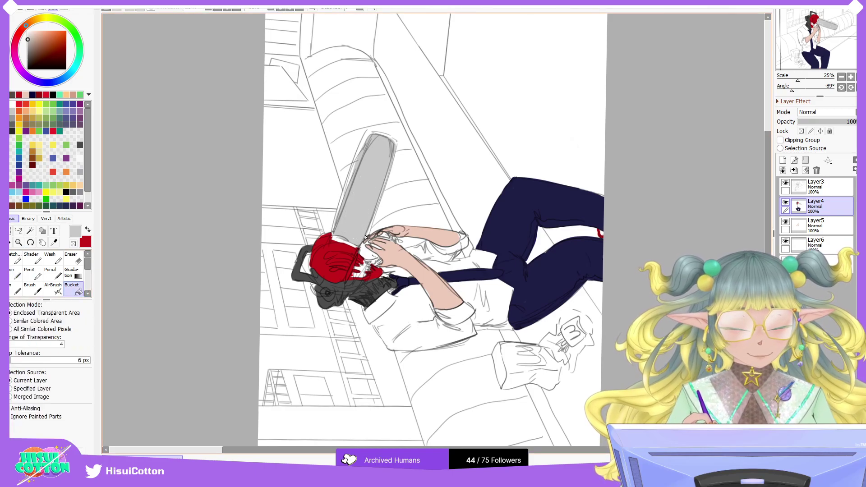
Step: Touch up the joint between the head and the chainsaw blade with dark red and light grey Pen strokes
left_click(88, 229)
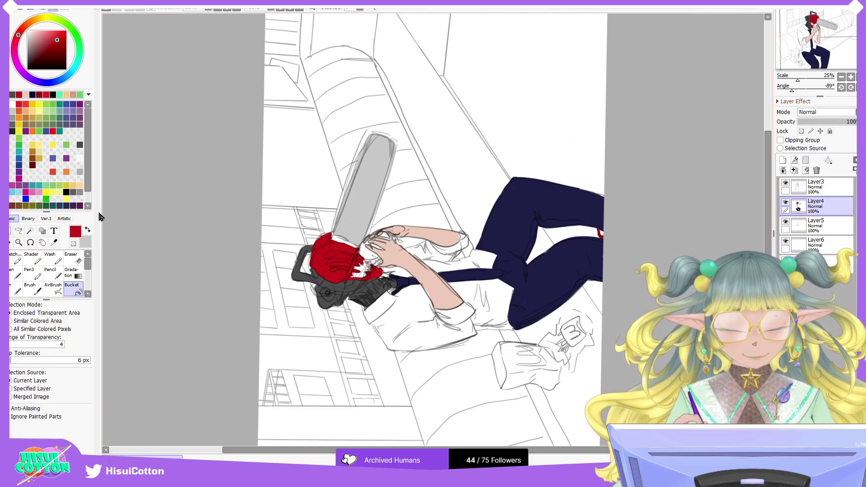
key("n")
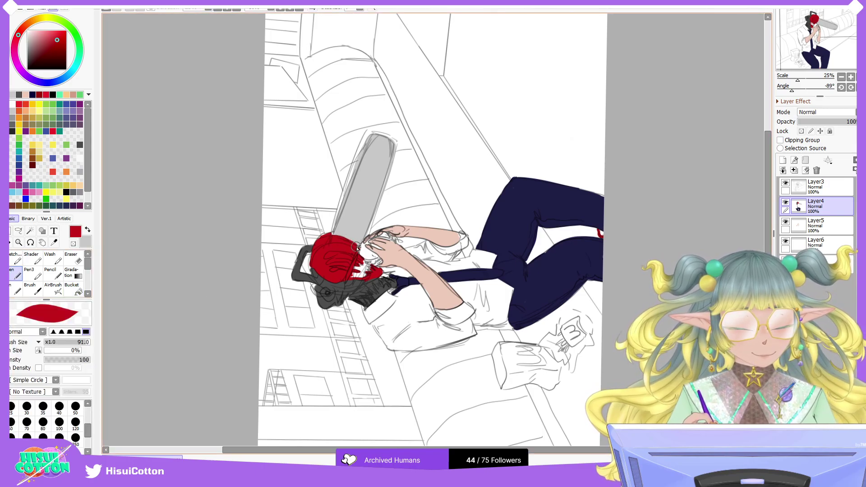
key("Home")
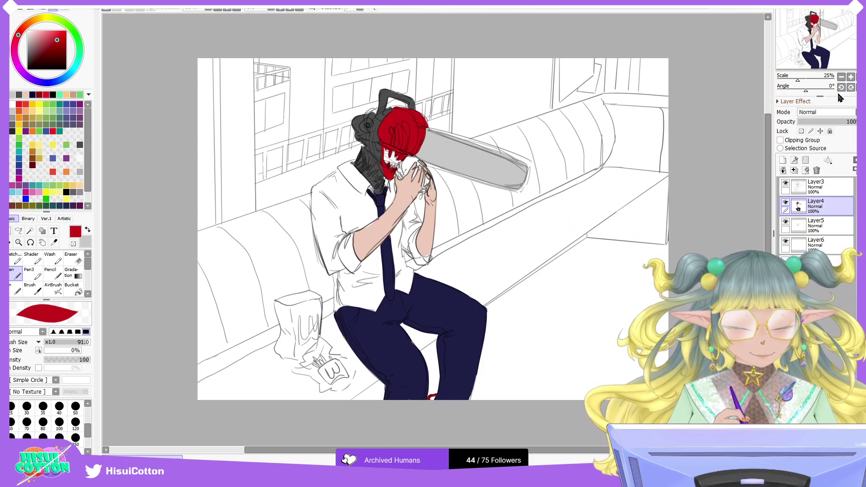
left_click(87, 230)
mouse_move(421, 151)
left_mouse_down()
mouse_move(428, 134)
mouse_move(416, 151)
mouse_move(419, 131)
left_mouse_up()
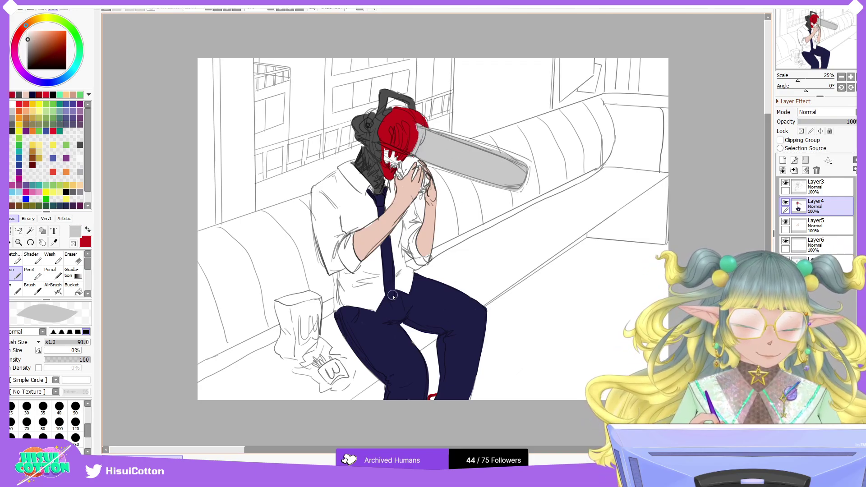
key("x")
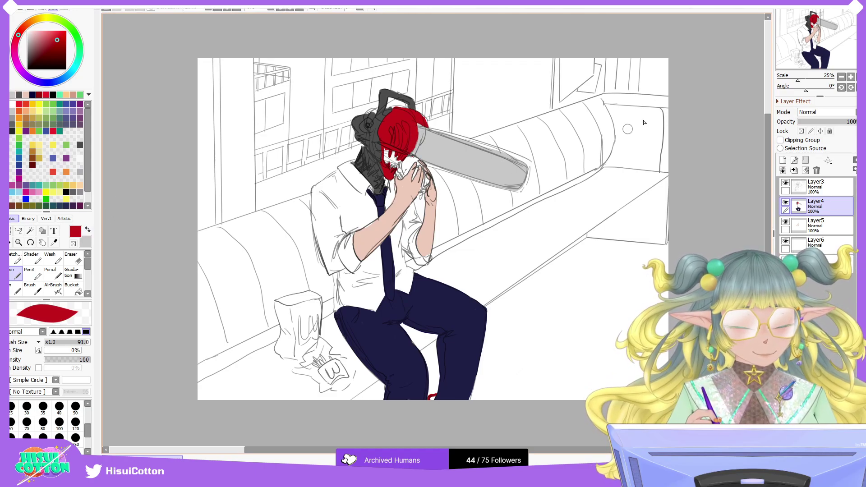
left_click(841, 76)
left_click(841, 77)
left_click(851, 77)
left_click(850, 76)
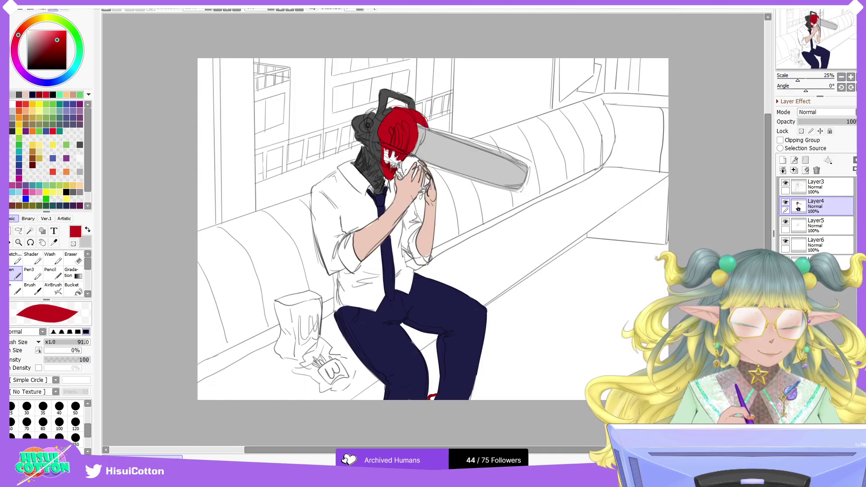
Step: Mix a yellowish tan and paint the burger bun in the character's hands on Layer6
left_click(814, 234)
left_click(812, 246)
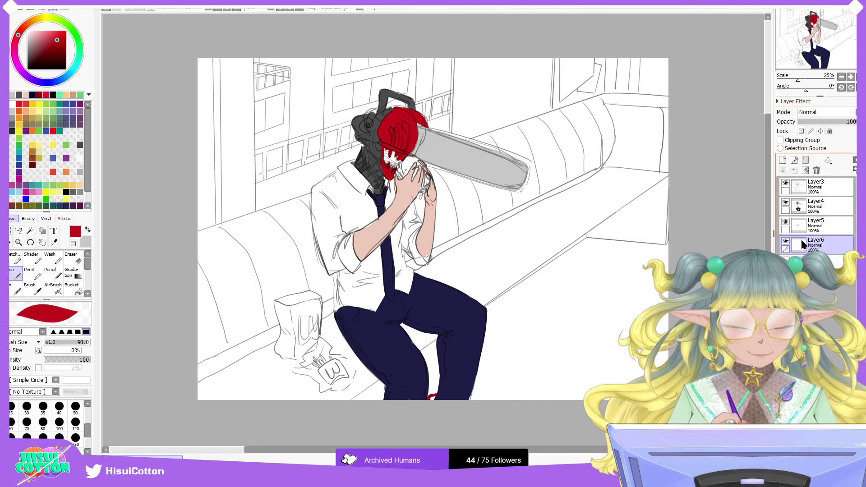
left_click(73, 94)
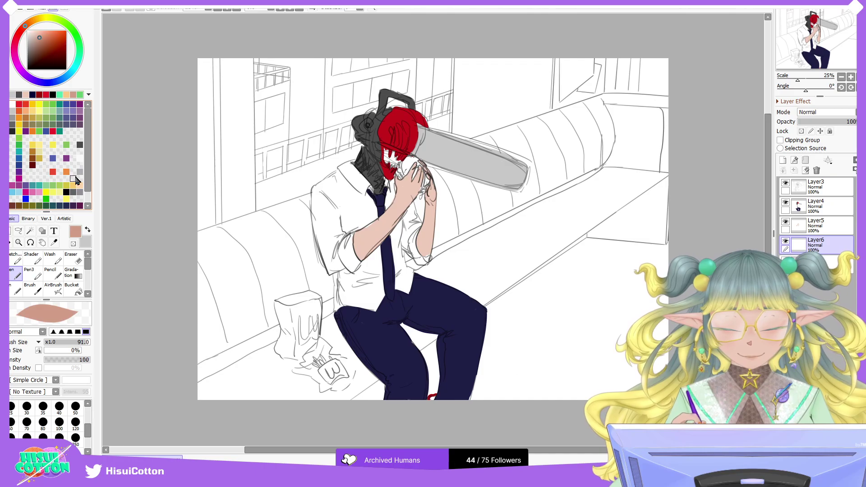
left_click_drag(30, 26, 37, 19)
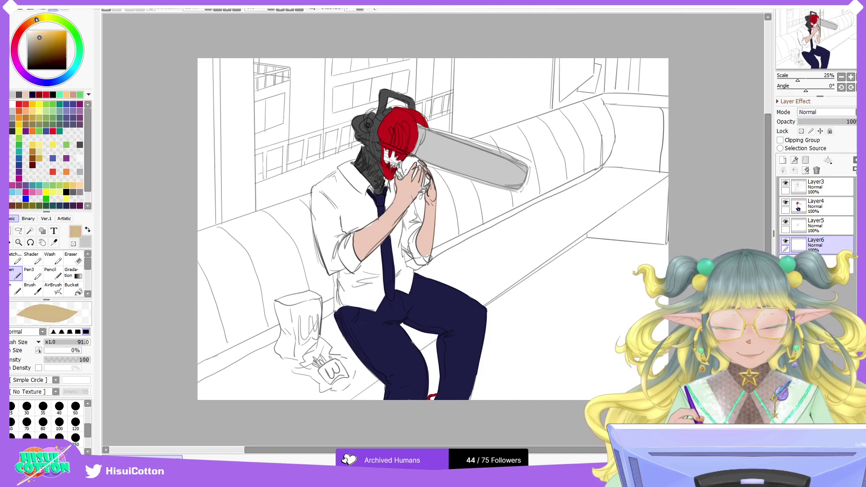
left_click(42, 39)
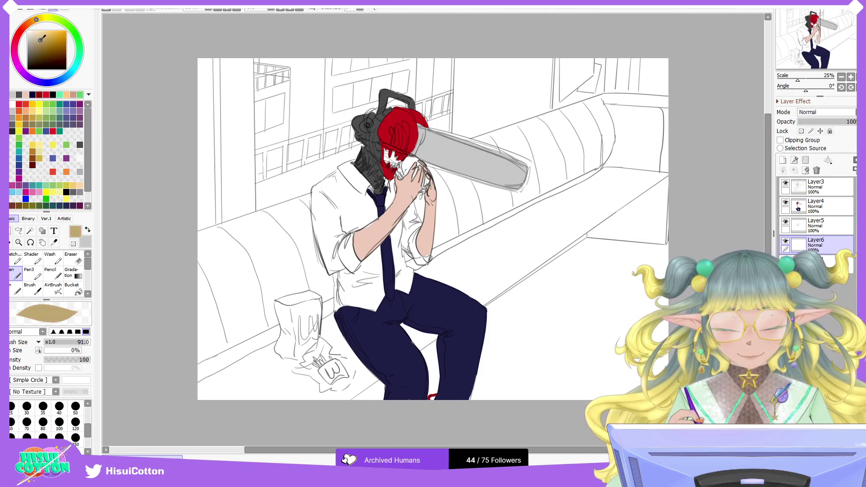
left_click_drag(43, 37, 38, 38)
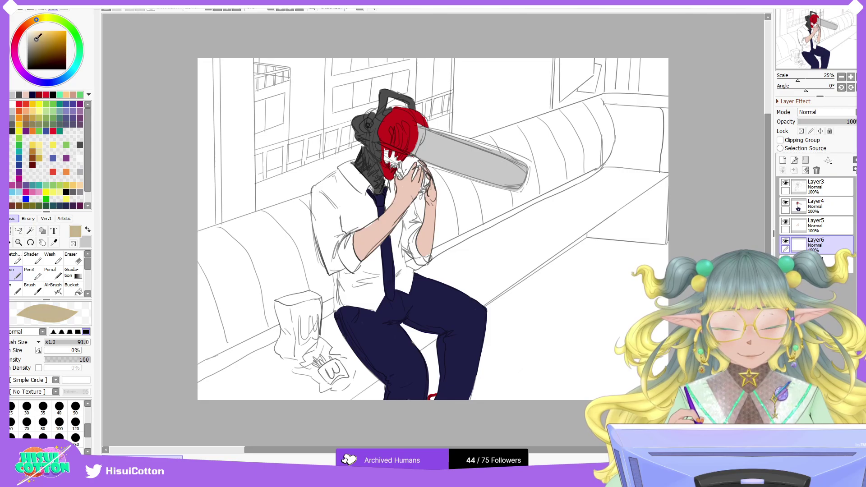
mouse_move(417, 174)
left_mouse_down()
mouse_move(405, 165)
mouse_move(403, 171)
mouse_move(411, 161)
mouse_move(426, 183)
mouse_move(397, 175)
mouse_move(420, 193)
left_mouse_up()
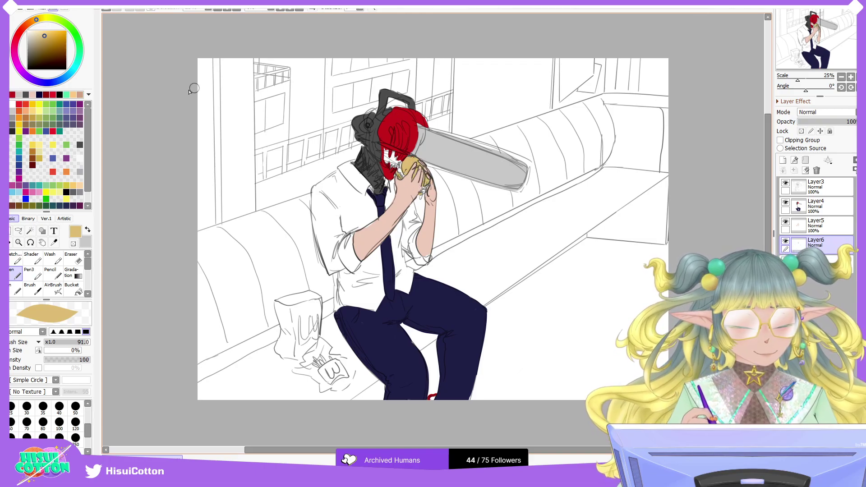
Step: Mix a dark orange-brown and paint the burger's patty between the bun halves
left_click(46, 94)
left_click(52, 49)
left_click_drag(31, 28, 29, 22)
mouse_move(401, 171)
left_mouse_down()
mouse_move(423, 194)
mouse_move(427, 186)
left_mouse_up()
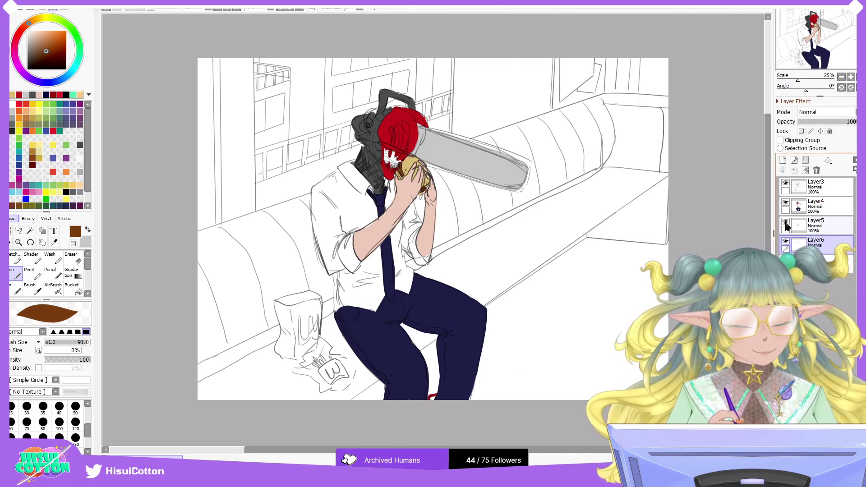
Step: Check the contents of Layer4, Layer5 and Layer6 by toggling their visibility, and merge the three into one layer
left_click(785, 206)
left_click(785, 206)
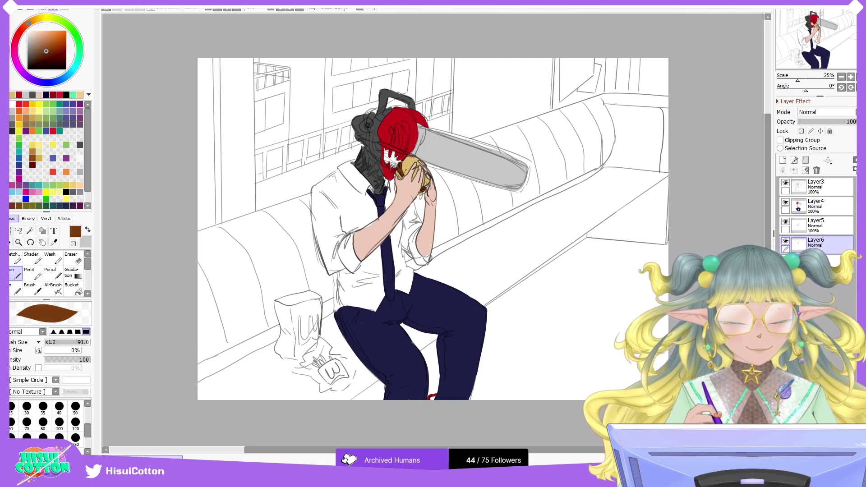
left_click(786, 241)
left_click(786, 241)
left_click(786, 222)
left_click(786, 222)
left_click(808, 207)
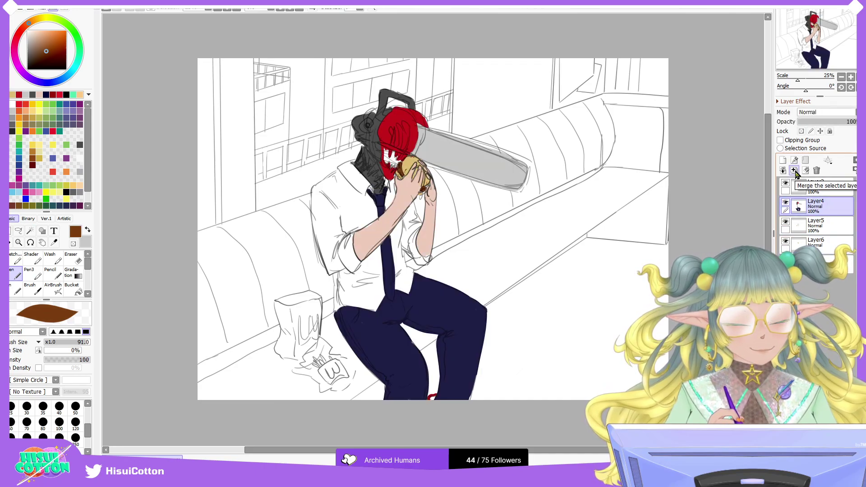
left_click(794, 171)
left_click(785, 206)
left_click(786, 206)
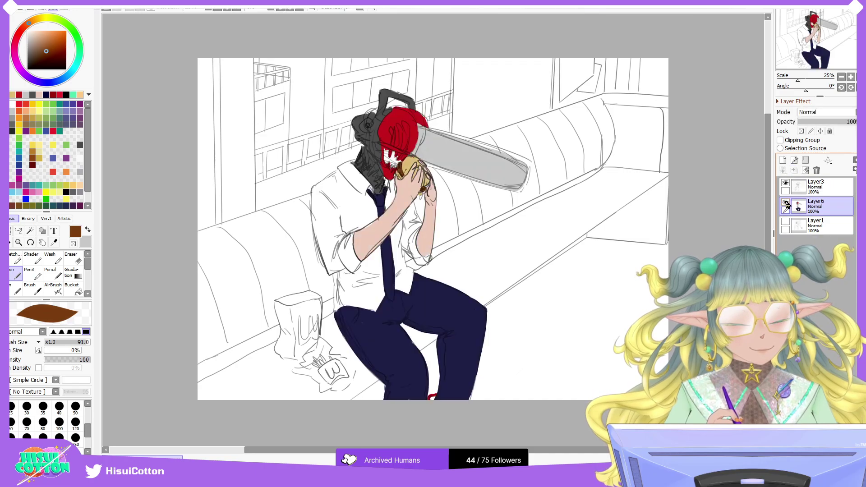
Step: Draw straight muted teal lines along the lower and upper edges of the bench's backrest on a new layer beneath Layer6
left_click(782, 160)
left_click_drag(818, 212, 820, 237)
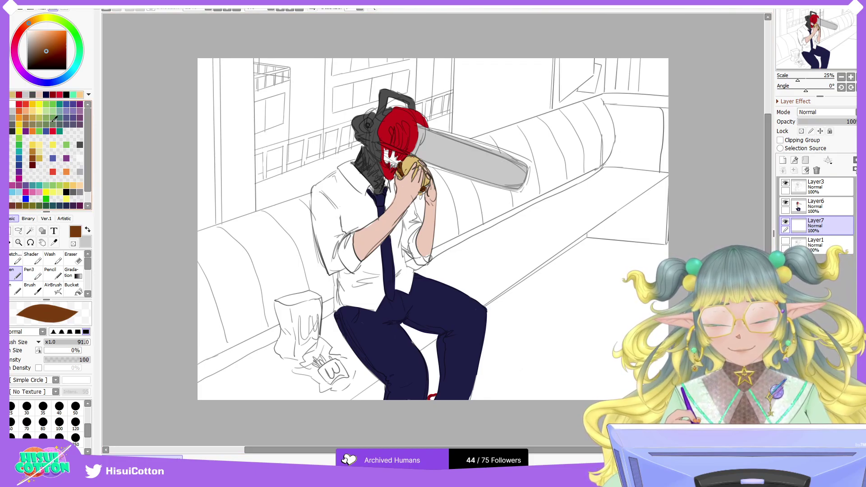
left_click(63, 105)
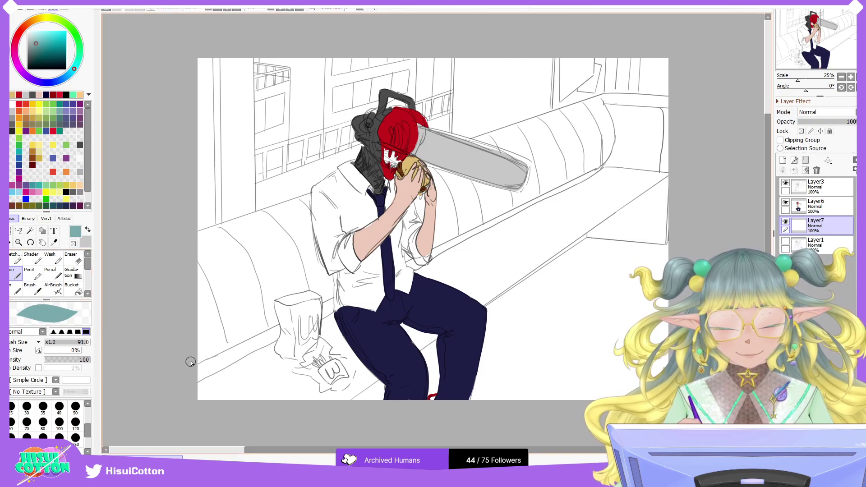
left_click_drag(182, 367, 603, 161)
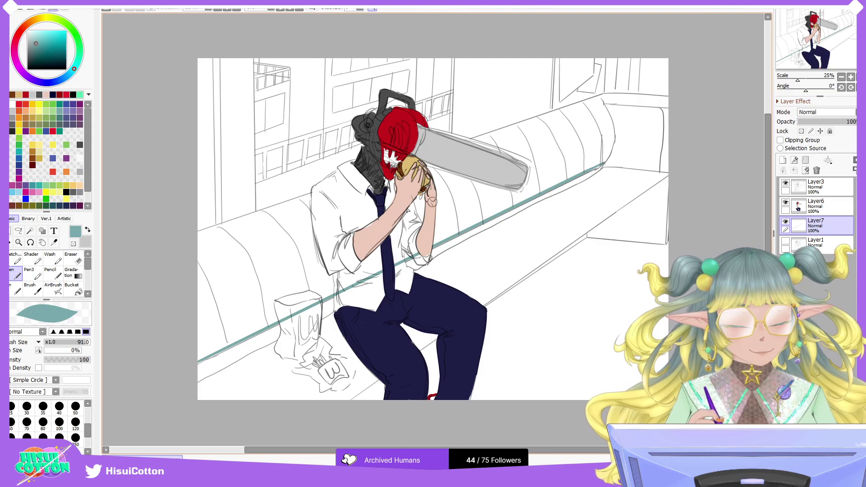
left_click_drag(191, 235, 600, 95)
left_click_drag(186, 234, 600, 96)
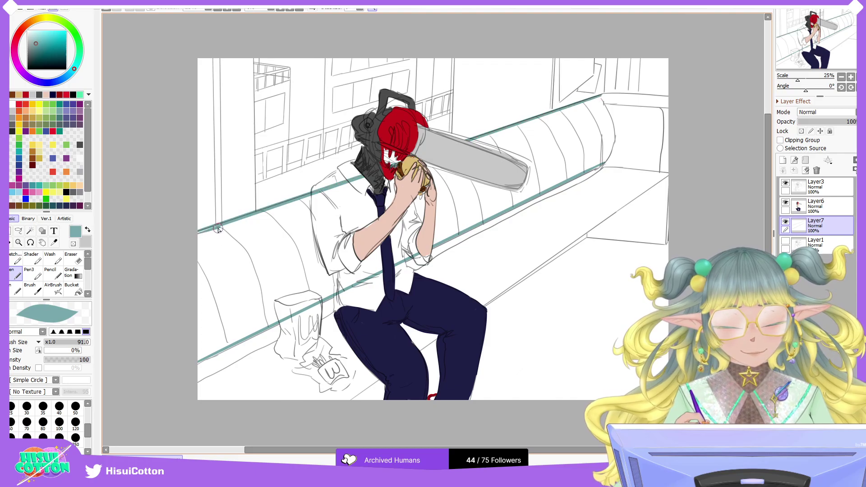
Step: Draw the curved far end of the bench's backrest in muted teal, closing the outline on Layer7, and tidy its outer edge
left_click(372, 8)
mouse_move(600, 97)
left_mouse_down()
mouse_move(613, 143)
mouse_move(613, 135)
mouse_move(606, 161)
mouse_move(617, 145)
left_mouse_up()
key("e")
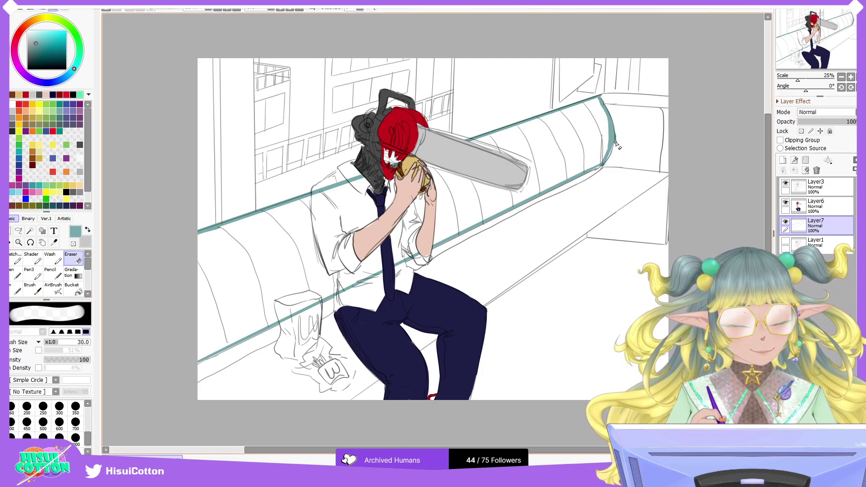
key("ctrl+z")
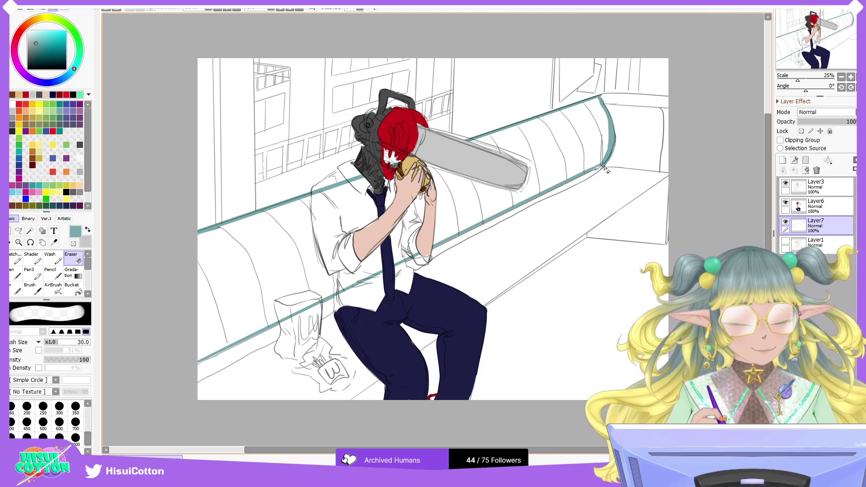
left_click_drag(614, 153, 616, 148)
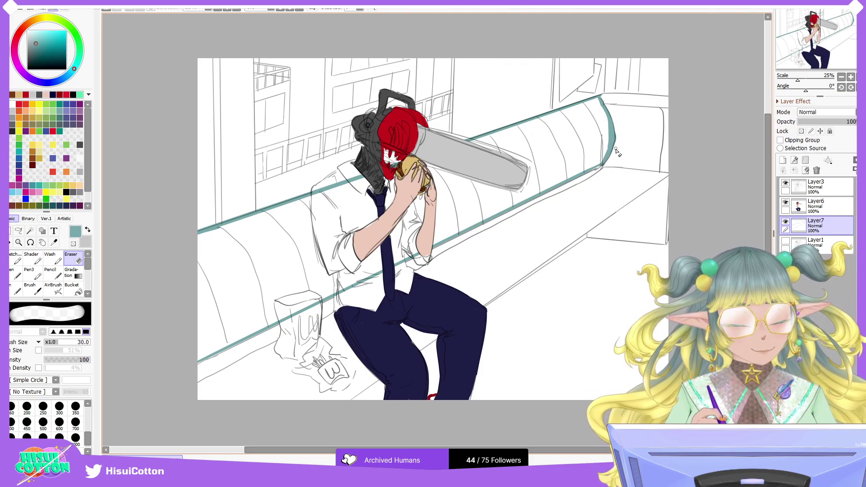
Step: Fill the outlined backrest with muted teal and erase the colour covering the character's white shirt
left_click(73, 289)
left_click(252, 304)
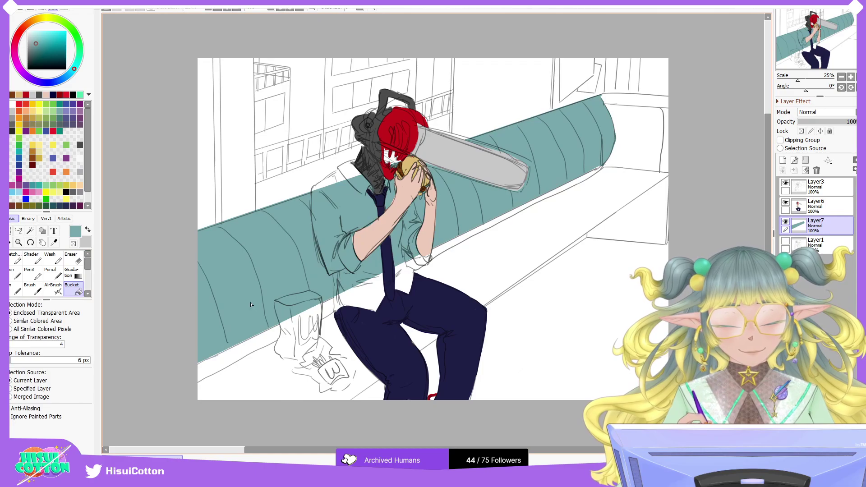
left_click(71, 259)
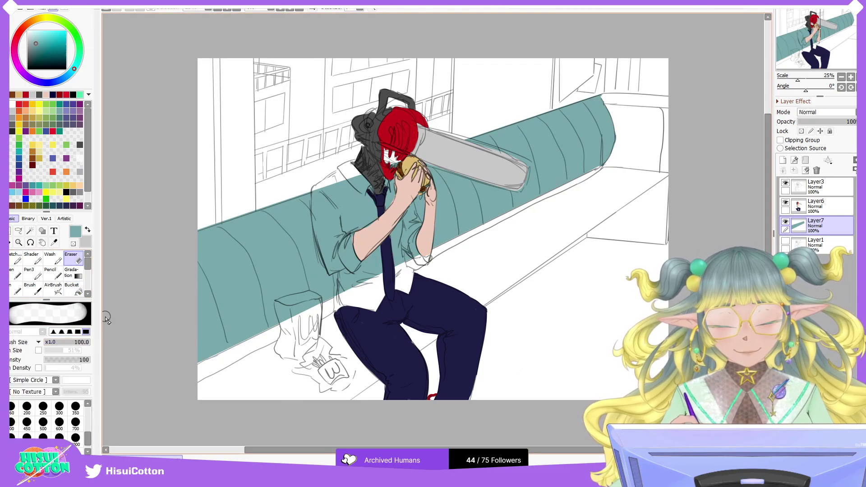
mouse_move(339, 264)
left_mouse_down()
mouse_move(331, 270)
mouse_move(318, 200)
mouse_move(343, 189)
mouse_move(327, 239)
mouse_move(343, 198)
mouse_move(345, 293)
mouse_move(336, 265)
mouse_move(356, 271)
mouse_move(355, 183)
mouse_move(373, 270)
mouse_move(392, 194)
mouse_move(399, 271)
mouse_move(393, 214)
mouse_move(417, 261)
mouse_move(401, 221)
mouse_move(410, 227)
mouse_move(406, 194)
mouse_move(418, 237)
left_mouse_up()
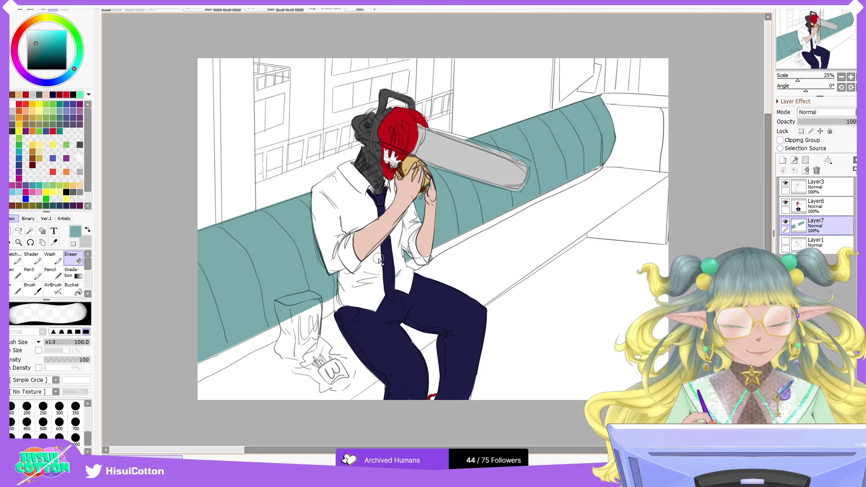
Step: Add a new layer directly beneath Layer6 and switch back to the Pen tool
key("ctrl+shift+n")
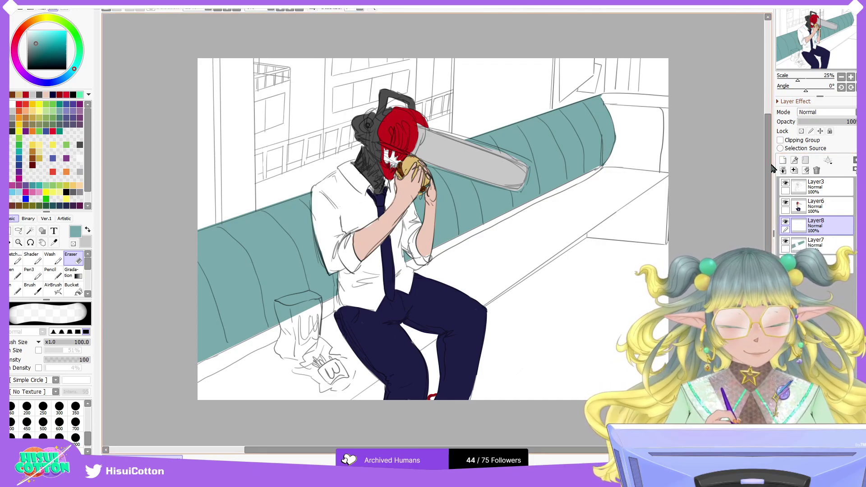
left_click(17, 273)
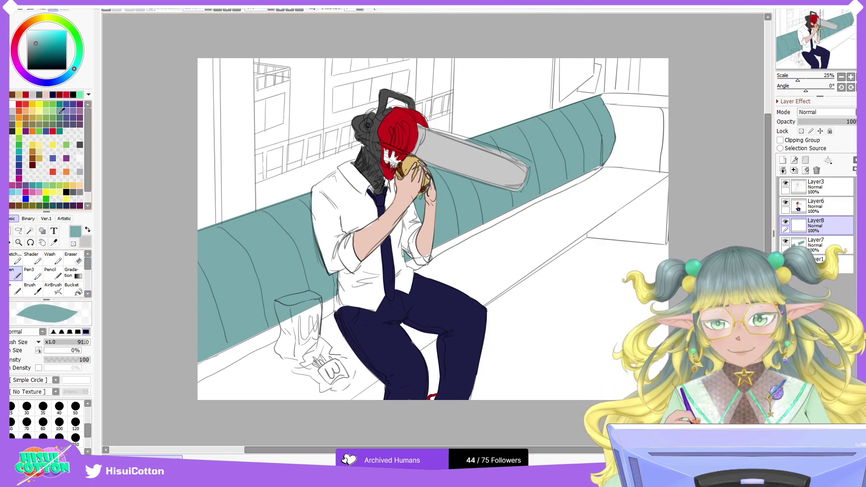
left_click(54, 93)
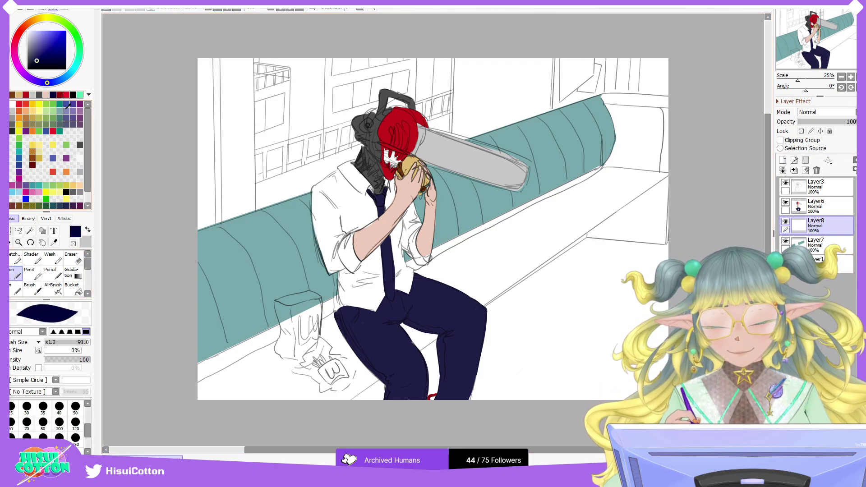
mouse_move(383, 162)
left_mouse_down()
mouse_move(386, 144)
mouse_move(400, 163)
left_mouse_up()
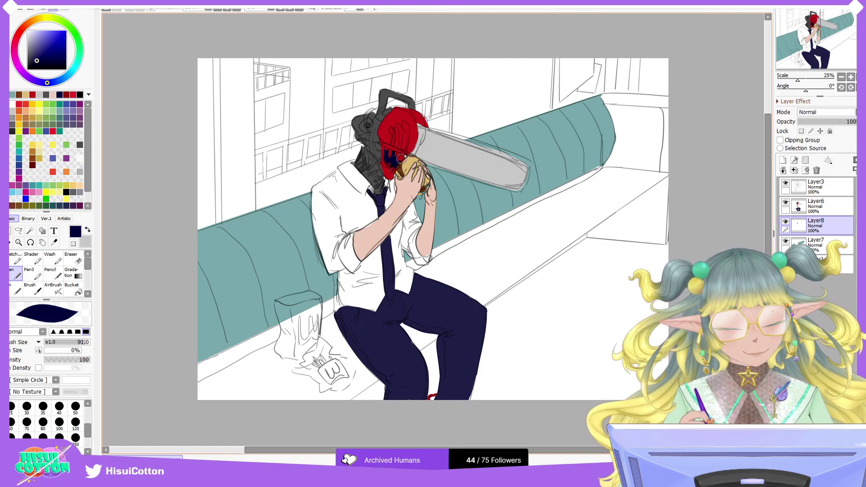
key("ctrl+z")
Step: Pick a very dark brown from another swatch set and paint the inside of the character's mouth on Layer8
left_click(88, 94)
left_click(107, 118)
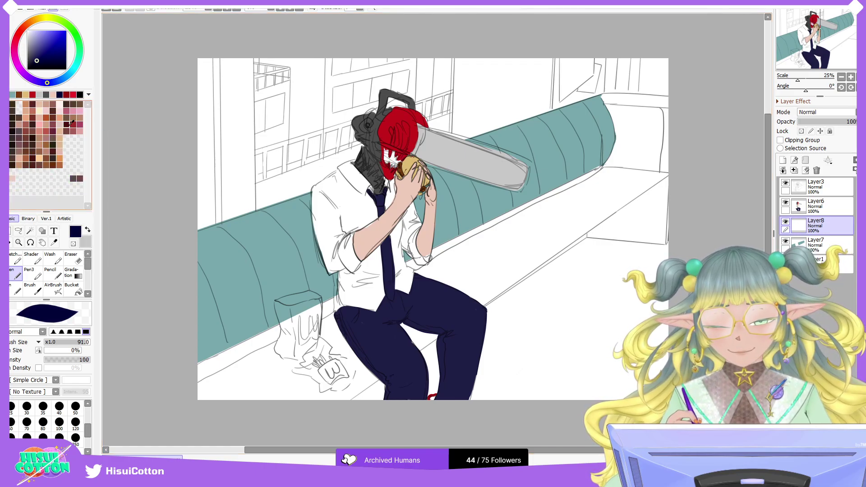
left_click(15, 117)
mouse_move(384, 152)
left_mouse_down()
mouse_move(390, 144)
mouse_move(404, 151)
left_mouse_up()
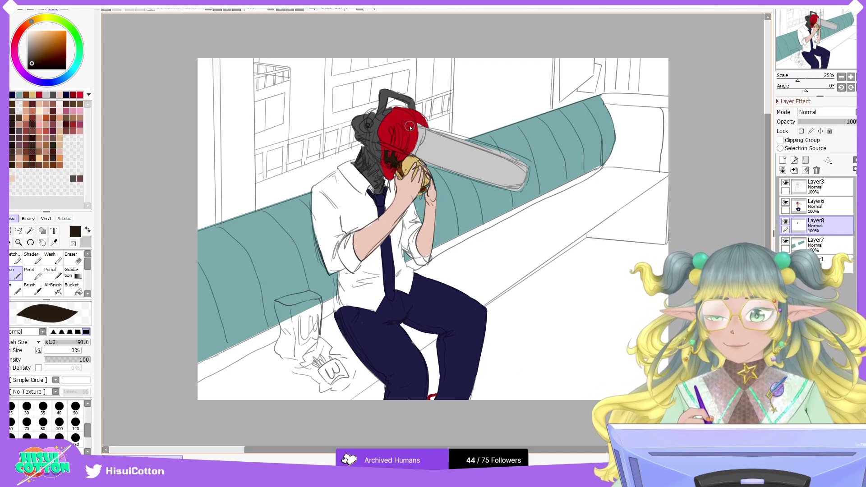
Step: Paint the character's teeth white on a new layer clipped to Layer6, clean them up, and merge the character's layers into Layer8
left_click(782, 160)
left_click(786, 140)
left_click(89, 95)
left_click(106, 110)
left_click(13, 104)
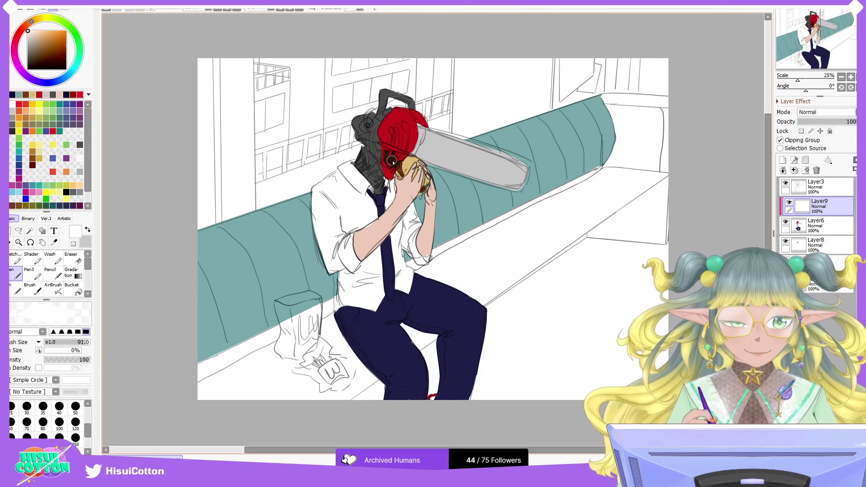
mouse_move(401, 159)
left_mouse_down()
mouse_move(391, 168)
mouse_move(409, 162)
left_mouse_up()
left_click(72, 258)
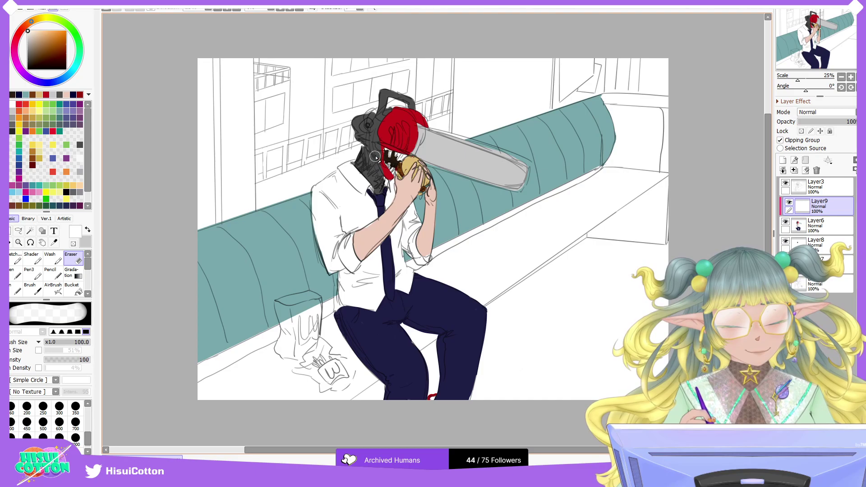
left_click(794, 171)
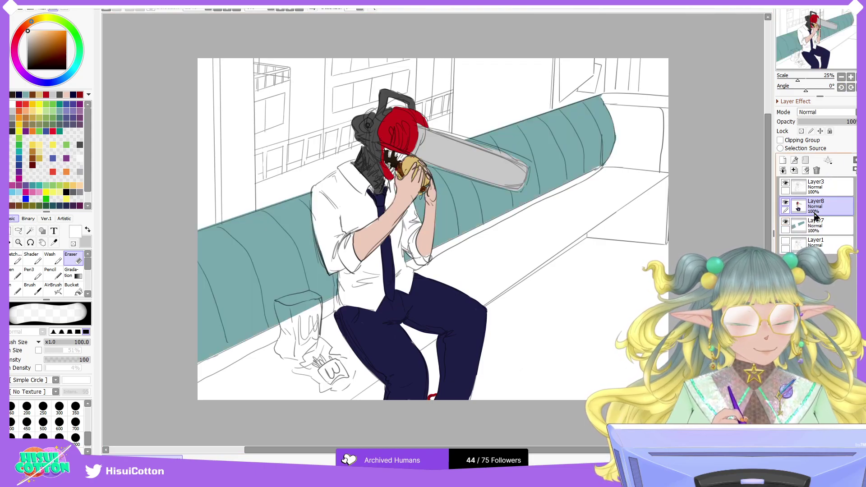
Step: Paint the paper bag and the crumpled wrapper on the bench with the bun's tan on a new layer beneath Layer8
left_click(783, 160)
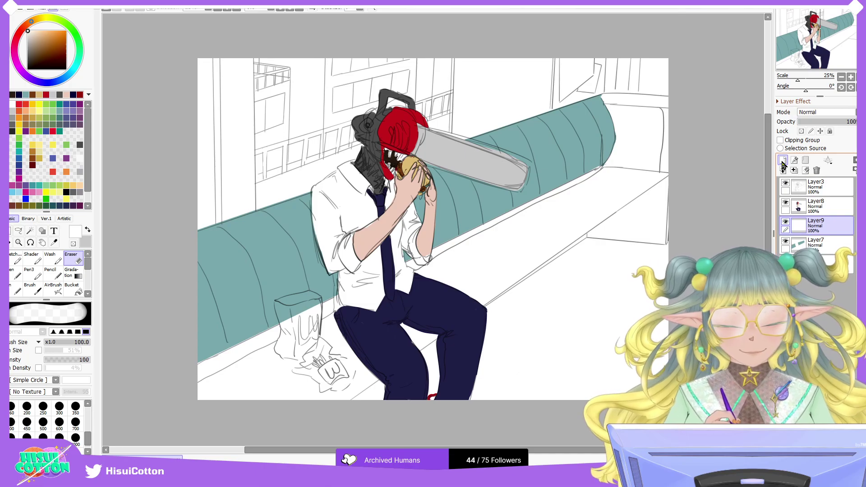
left_click(39, 94)
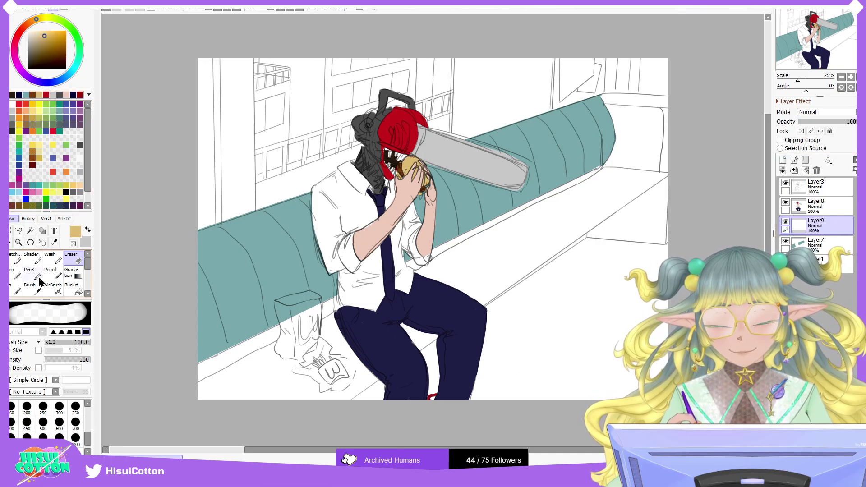
left_click(20, 272)
mouse_move(296, 356)
left_mouse_down()
mouse_move(292, 329)
mouse_move(284, 321)
mouse_move(286, 342)
mouse_move(278, 305)
mouse_move(295, 300)
mouse_move(280, 302)
mouse_move(297, 303)
mouse_move(285, 305)
mouse_move(293, 321)
mouse_move(307, 300)
mouse_move(282, 303)
mouse_move(308, 293)
mouse_move(297, 315)
mouse_move(312, 314)
mouse_move(310, 338)
mouse_move(315, 296)
mouse_move(312, 336)
mouse_move(303, 344)
mouse_move(295, 325)
mouse_move(301, 344)
mouse_move(287, 351)
mouse_move(309, 348)
mouse_move(286, 357)
mouse_move(312, 360)
mouse_move(305, 367)
mouse_move(312, 369)
mouse_move(324, 344)
mouse_move(333, 366)
mouse_move(314, 357)
mouse_move(317, 371)
mouse_move(297, 372)
mouse_move(326, 389)
mouse_move(340, 388)
mouse_move(339, 361)
left_mouse_up()
mouse_move(352, 371)
left_mouse_down()
mouse_move(326, 382)
mouse_move(333, 378)
left_mouse_up()
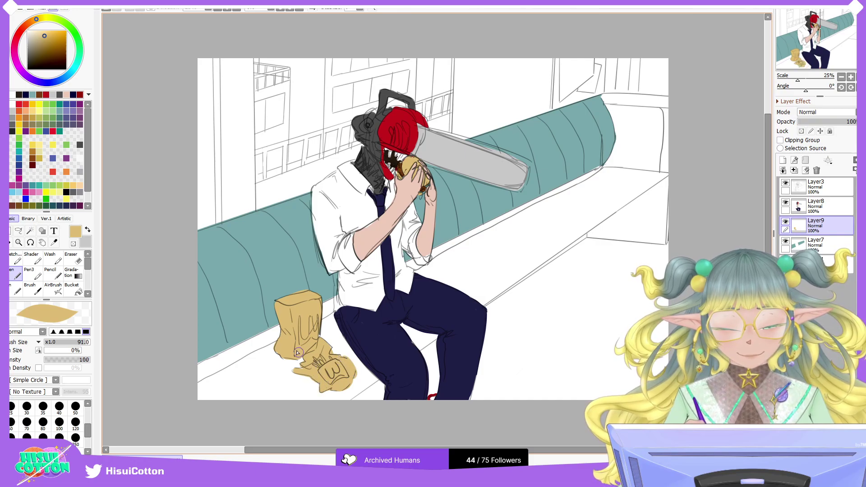
Step: Paint the fries carton on the wrapper in the chainsaw head's red
left_click(88, 230)
left_click(46, 94)
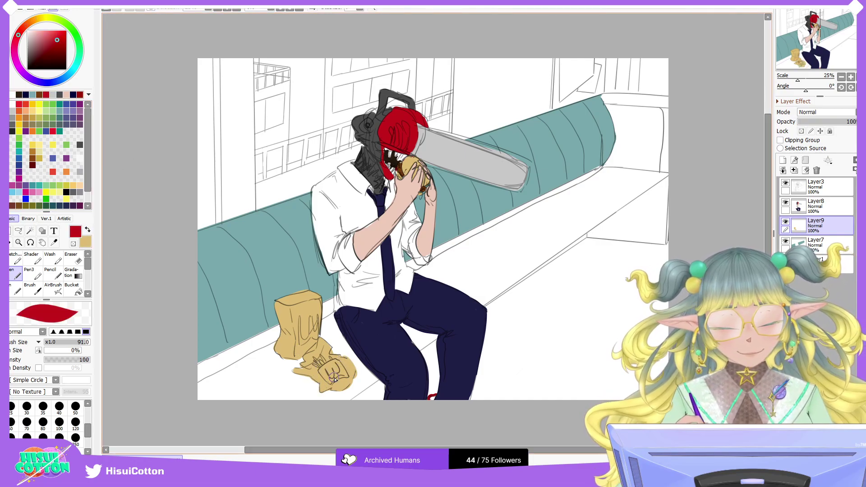
mouse_move(326, 366)
left_mouse_down()
mouse_move(329, 377)
mouse_move(334, 371)
mouse_move(331, 383)
mouse_move(345, 377)
mouse_move(329, 361)
mouse_move(327, 381)
mouse_move(324, 368)
left_mouse_up()
Step: Paint the logos on the paper bag and carton, and the fries sticking out, in bright yellow
left_click(40, 104)
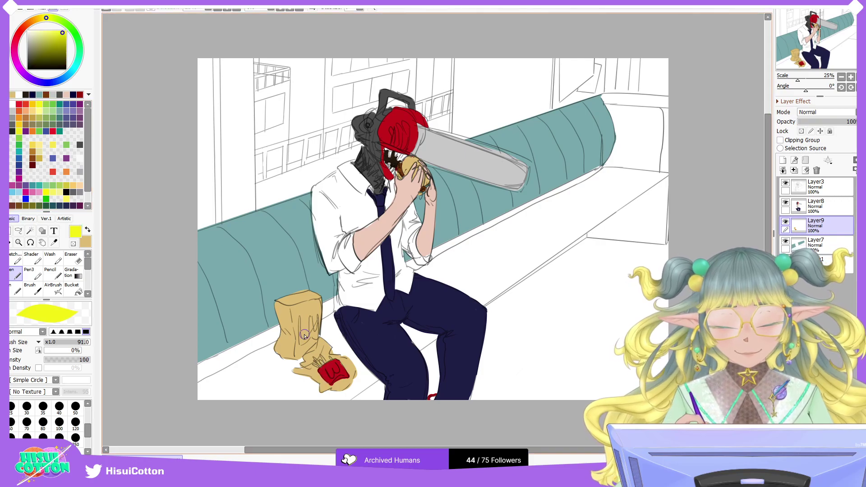
mouse_move(299, 317)
left_mouse_down()
mouse_move(300, 342)
mouse_move(311, 320)
mouse_move(317, 336)
mouse_move(317, 317)
mouse_move(318, 334)
mouse_move(302, 346)
mouse_move(331, 379)
mouse_move(336, 364)
mouse_move(339, 383)
left_mouse_up()
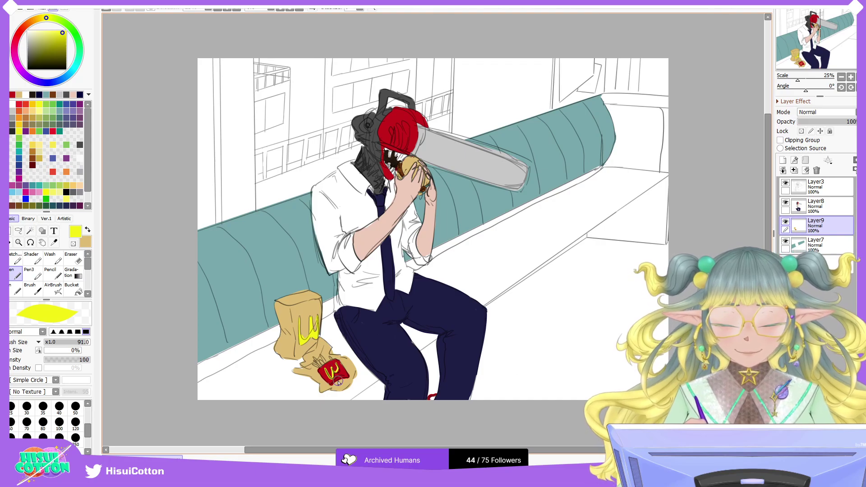
left_click_drag(315, 359, 324, 366)
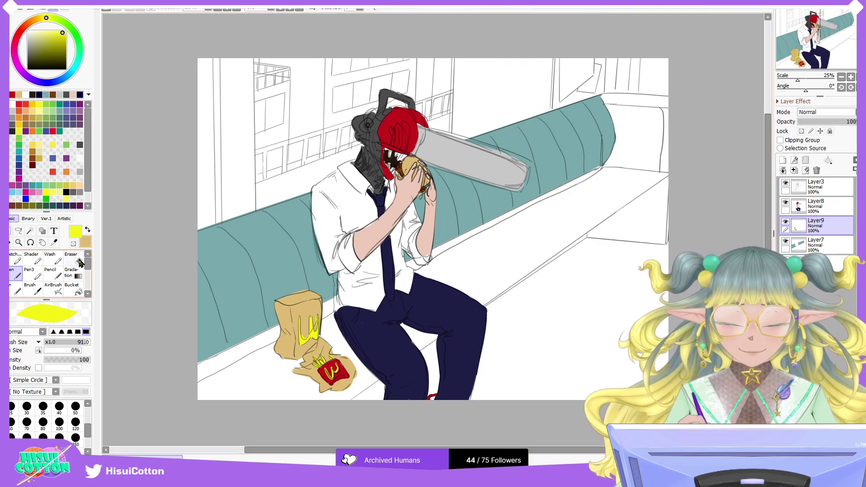
key("e")
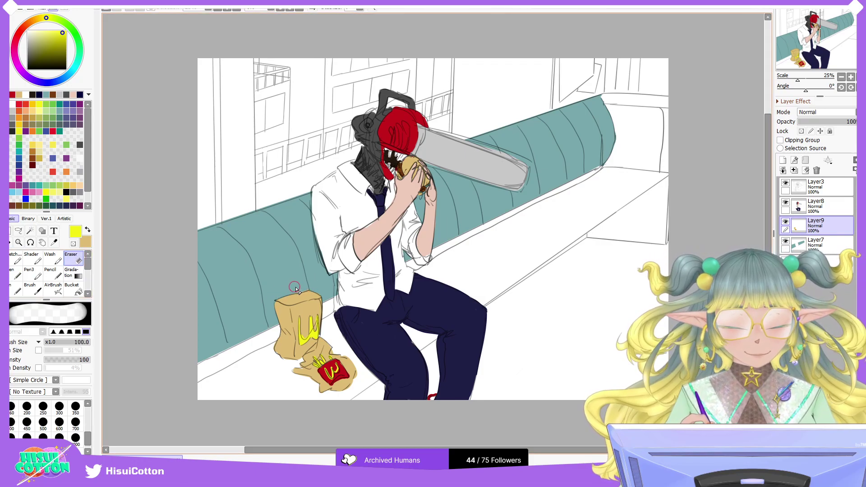
left_click(53, 94)
key("n")
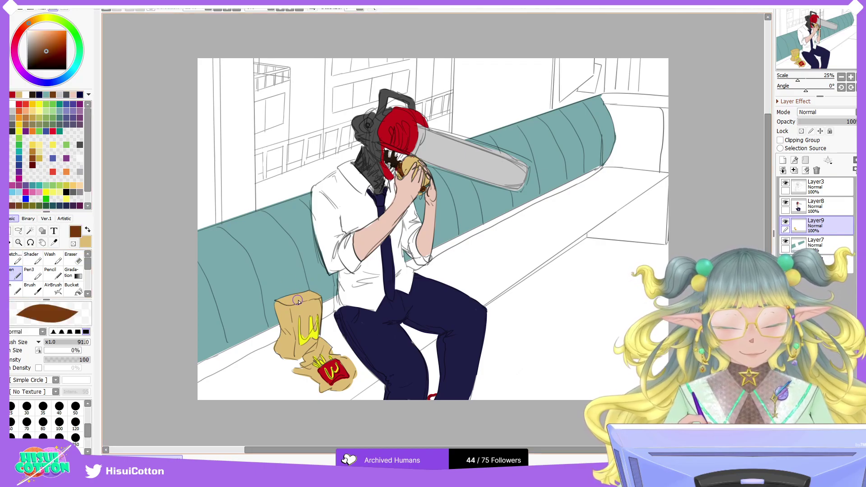
mouse_move(310, 299)
left_mouse_down()
mouse_move(281, 303)
mouse_move(315, 299)
left_mouse_up()
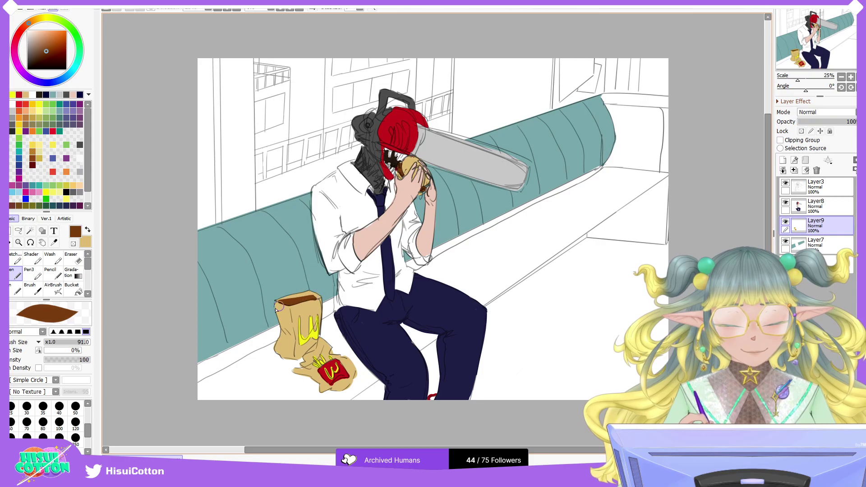
key("ctrl+z")
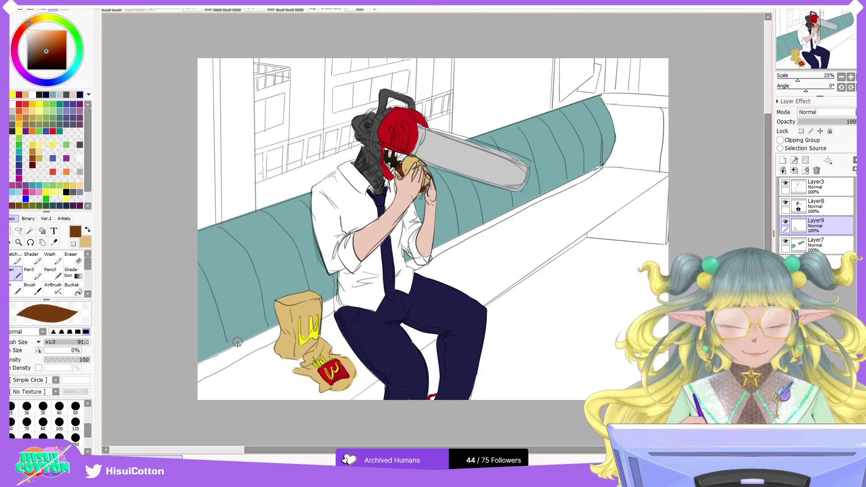
Step: Mix a lighter, muted brown and add it to the paper bag's opening and lower edge
left_click(40, 44)
left_click_drag(287, 306, 315, 298)
mouse_move(290, 350)
left_mouse_down()
mouse_move(282, 333)
mouse_move(307, 361)
mouse_move(299, 359)
left_mouse_up()
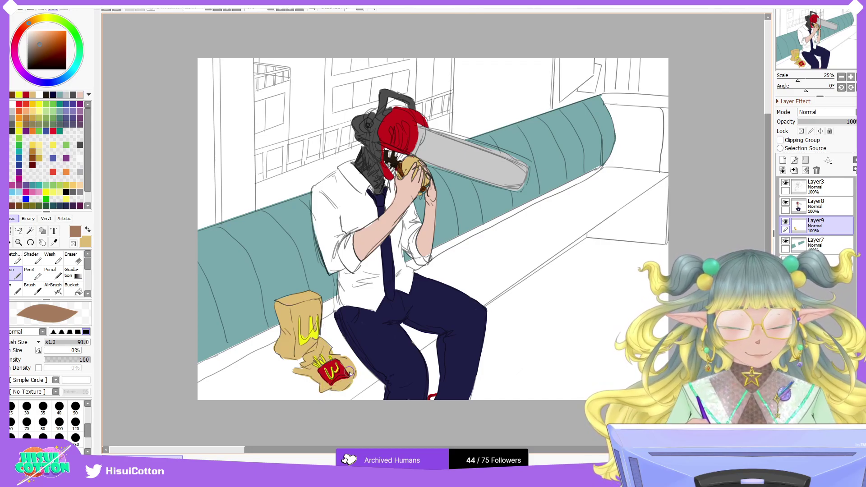
Step: Paint a dark grey-teal strip along the underside of the backrest on a new layer beneath Layer7, erasing the spill over the shirt
left_click(814, 244)
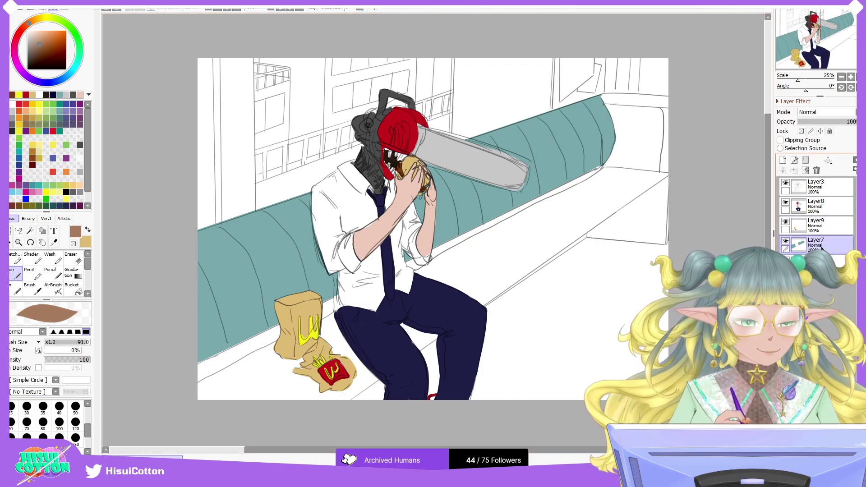
left_click(783, 160)
left_click_drag(814, 244, 814, 268)
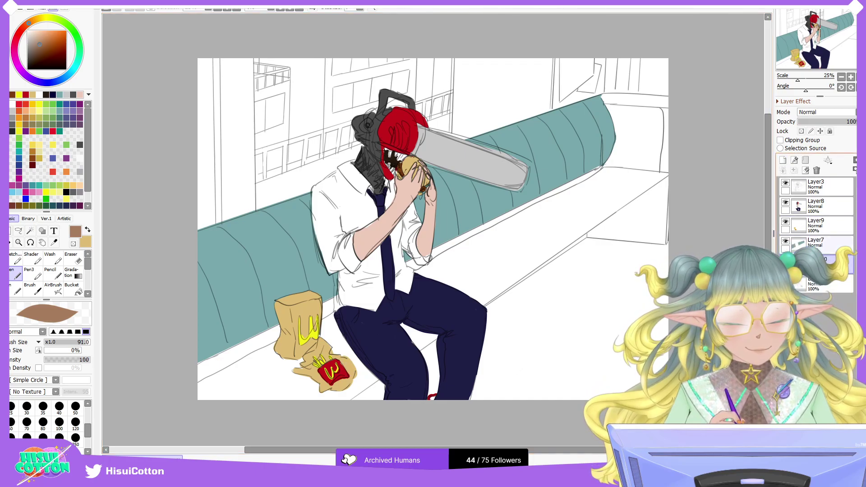
left_click(67, 118)
left_click(63, 121)
mouse_move(301, 295)
left_mouse_down()
mouse_move(185, 384)
mouse_move(341, 303)
mouse_move(314, 311)
mouse_move(331, 310)
mouse_move(314, 321)
left_mouse_up()
mouse_move(435, 258)
left_mouse_down()
mouse_move(413, 269)
mouse_move(451, 240)
mouse_move(594, 172)
mouse_move(588, 175)
left_mouse_up()
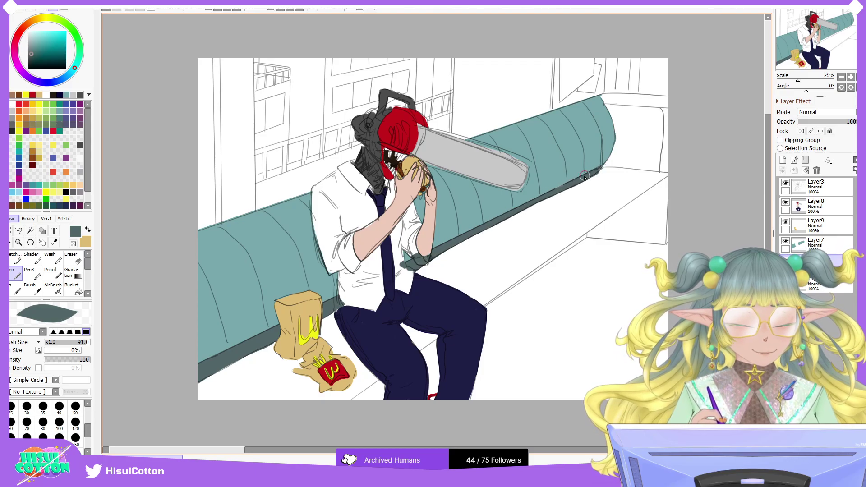
left_click(72, 259)
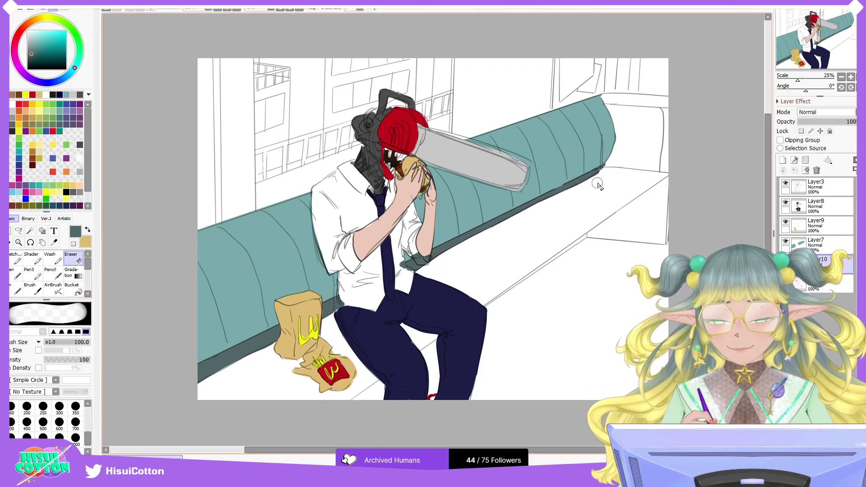
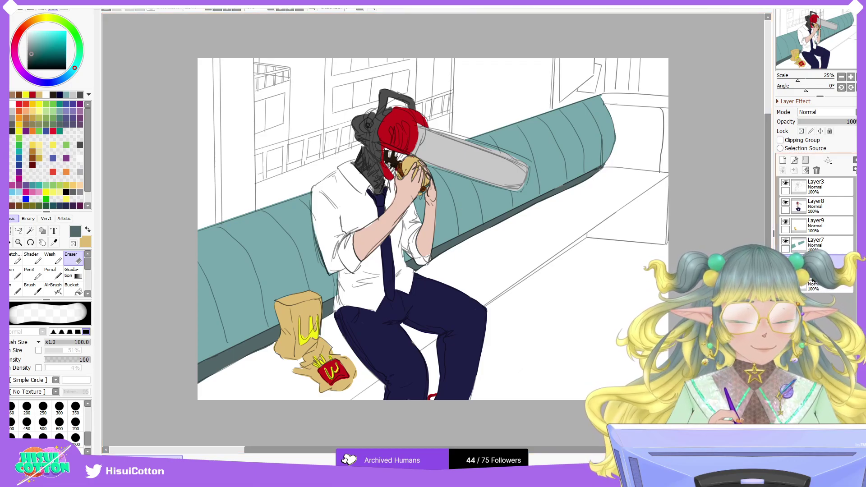
Step: Paint the bench seat and the armrest frame at its far end mid grey on a new layer placed beneath Layer10
left_click(782, 160)
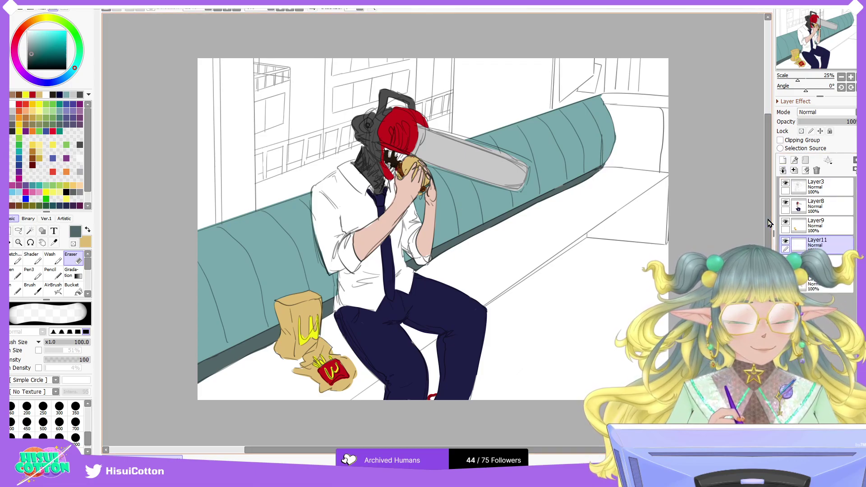
left_click(13, 124)
left_click(14, 274)
mouse_move(437, 334)
left_mouse_down()
mouse_move(349, 398)
mouse_move(404, 348)
mouse_move(392, 350)
mouse_move(387, 332)
mouse_move(275, 392)
mouse_move(307, 390)
mouse_move(252, 388)
mouse_move(261, 390)
mouse_move(188, 406)
mouse_move(270, 354)
left_mouse_up()
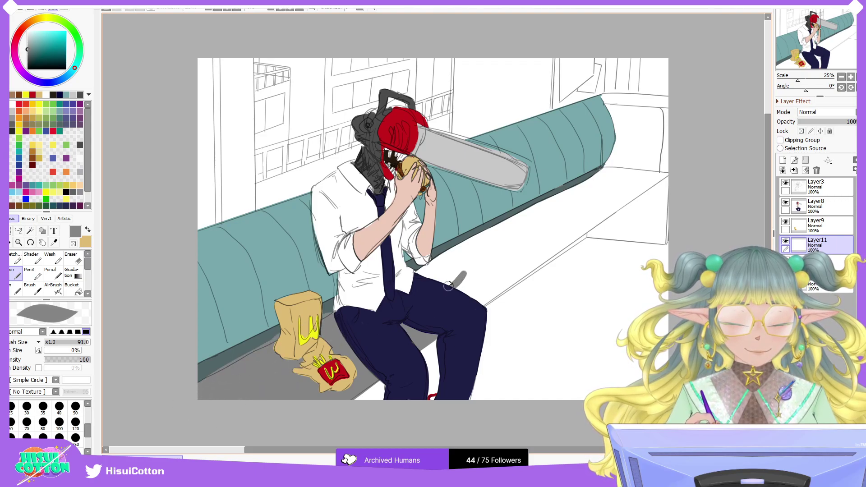
left_click_drag(451, 288, 423, 274)
left_click_drag(817, 244, 817, 272)
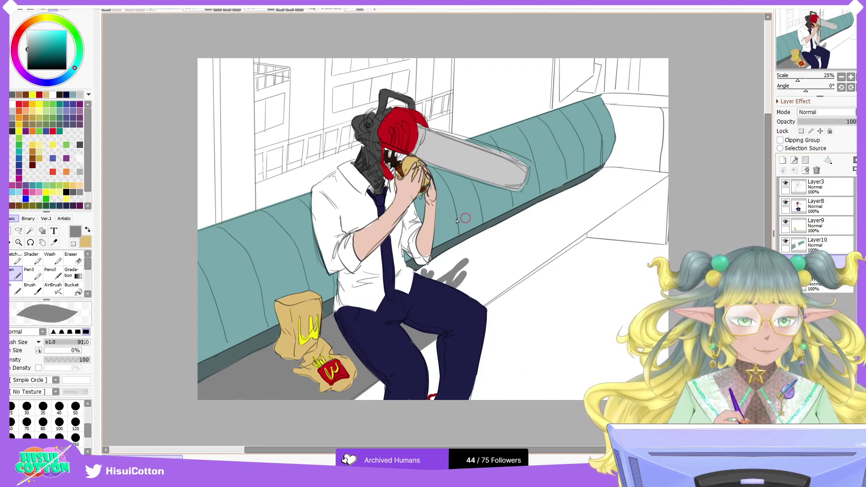
mouse_move(420, 272)
left_mouse_down()
mouse_move(500, 219)
mouse_move(511, 230)
mouse_move(432, 268)
mouse_move(507, 212)
mouse_move(589, 189)
mouse_move(477, 304)
mouse_move(630, 199)
left_mouse_up()
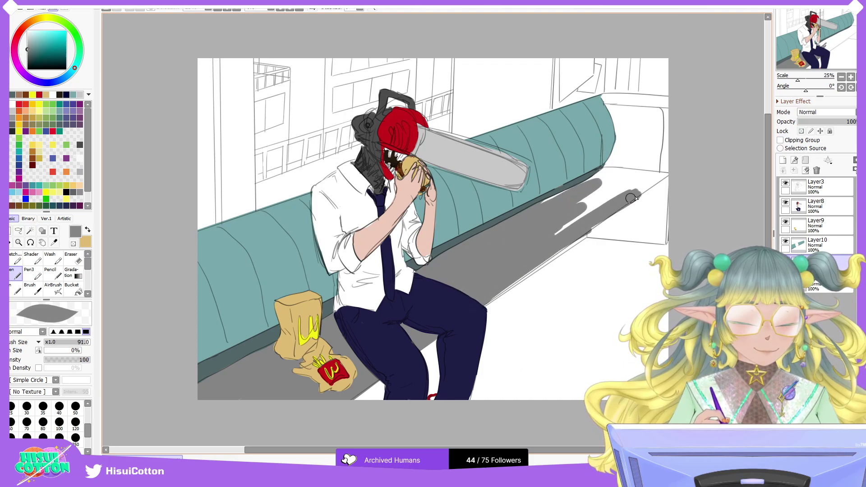
mouse_move(557, 239)
left_mouse_down()
mouse_move(633, 189)
mouse_move(590, 189)
mouse_move(625, 182)
mouse_move(569, 202)
mouse_move(624, 175)
mouse_move(604, 176)
mouse_move(649, 175)
mouse_move(595, 174)
mouse_move(663, 176)
mouse_move(656, 187)
mouse_move(665, 174)
left_mouse_up()
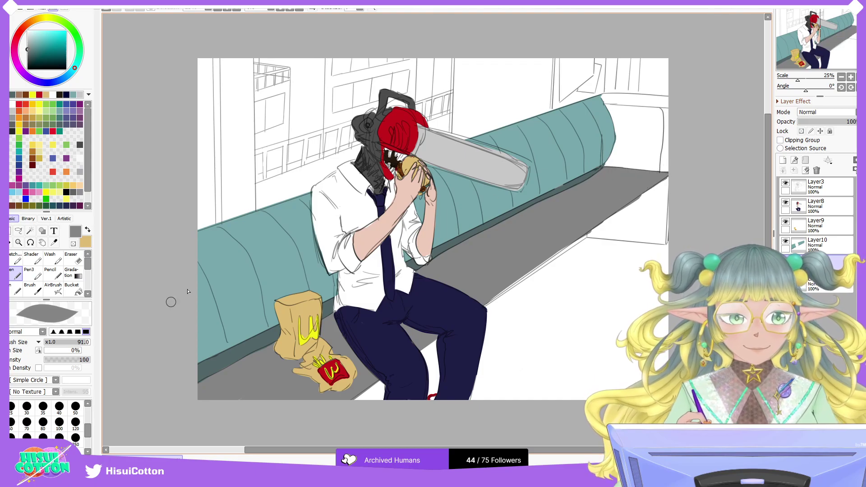
mouse_move(625, 101)
left_mouse_down()
mouse_move(686, 105)
mouse_move(603, 102)
mouse_move(674, 110)
mouse_move(604, 96)
mouse_move(668, 100)
left_mouse_up()
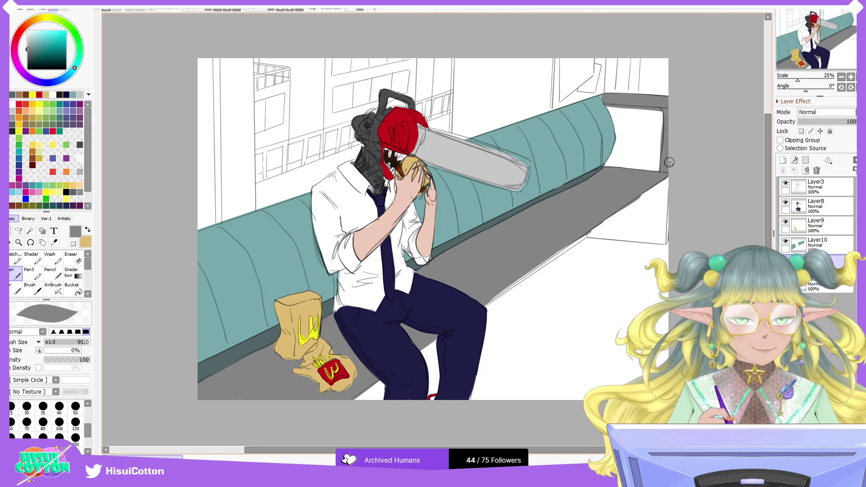
left_click(71, 258)
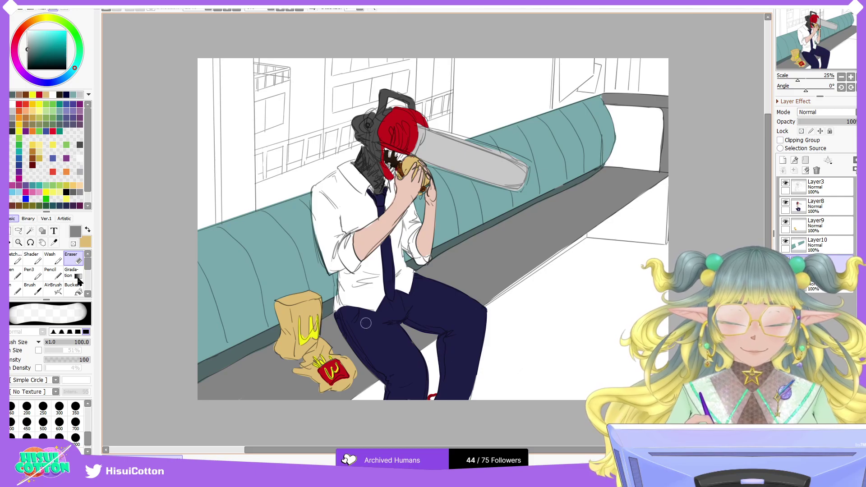
Step: Outline the side panel under the seat's far end in mid grey and fill it with a darker grey
left_click(15, 289)
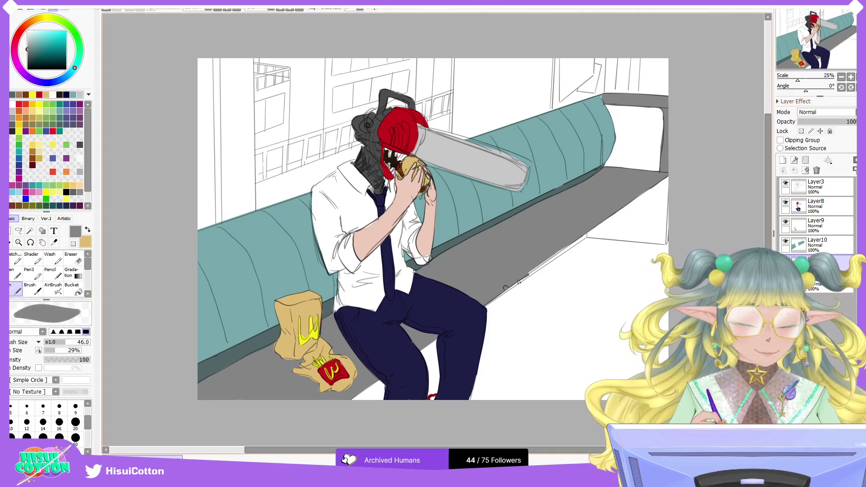
left_click_drag(486, 304, 551, 251)
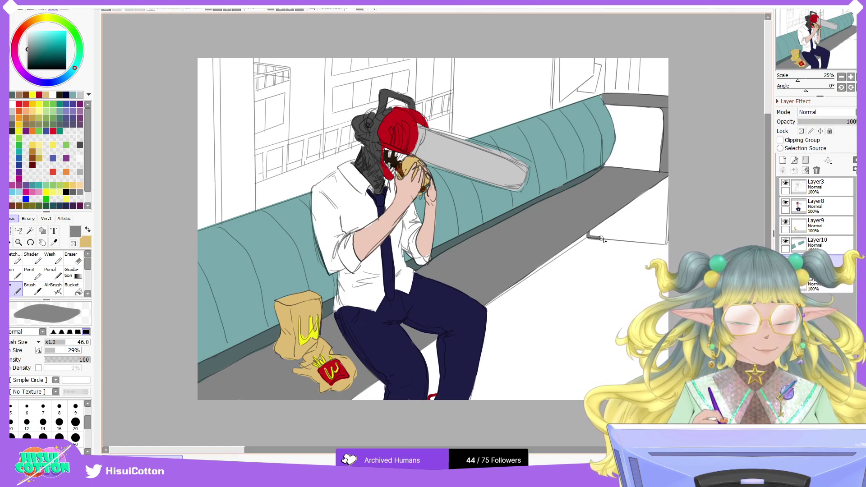
key("ctrl+z")
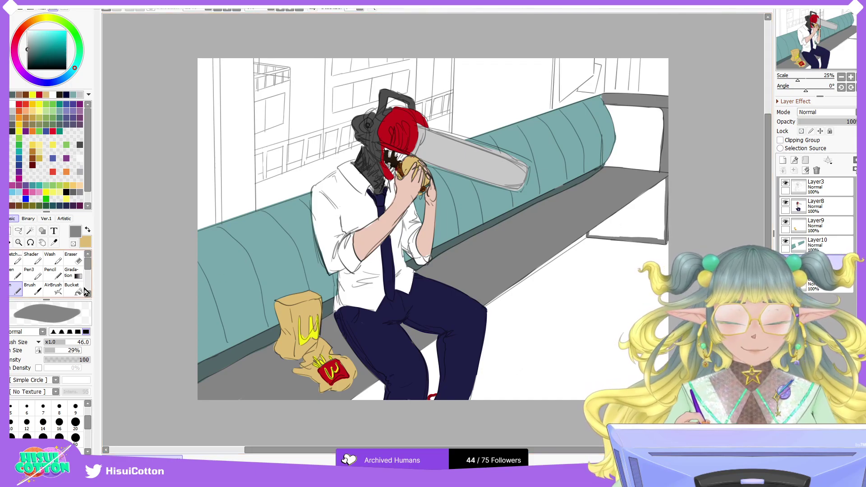
key("g")
left_click(655, 229)
key("ctrl+z")
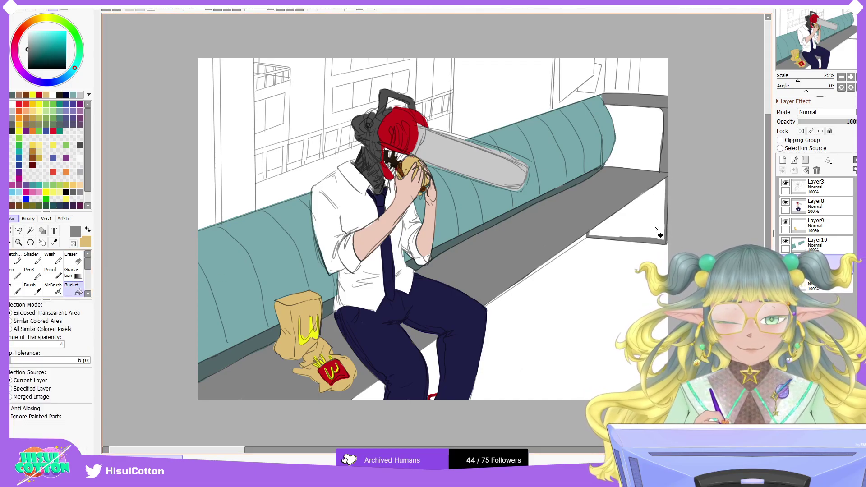
left_click(13, 123)
left_click(647, 221)
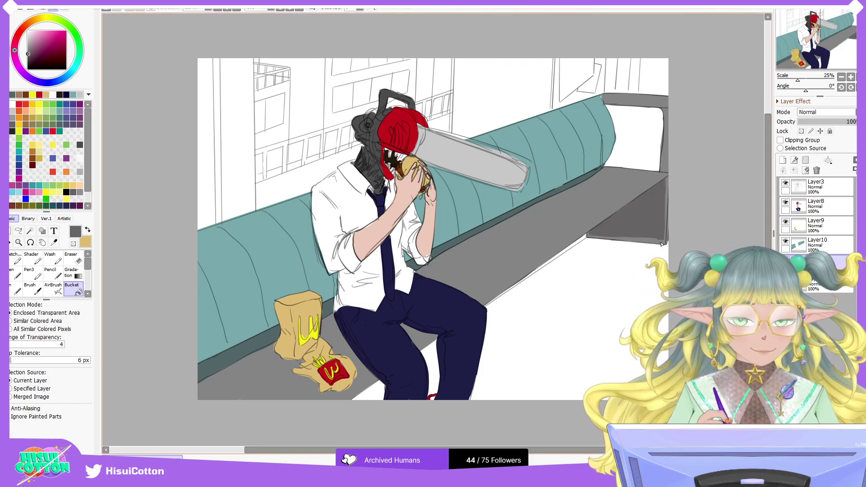
Step: Cover the side panel's edges in dark grey and paint the wall above and inside the far armrest frame the same colour
key("n")
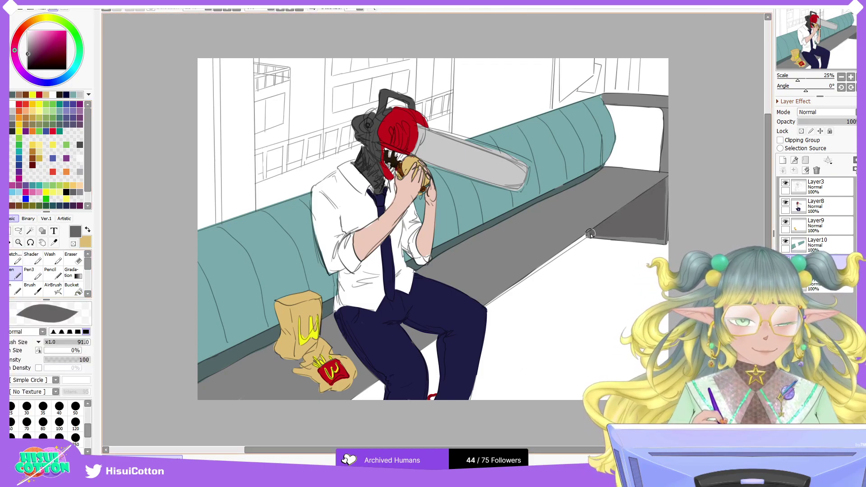
mouse_move(660, 240)
left_mouse_down()
mouse_move(672, 188)
mouse_move(665, 229)
left_mouse_up()
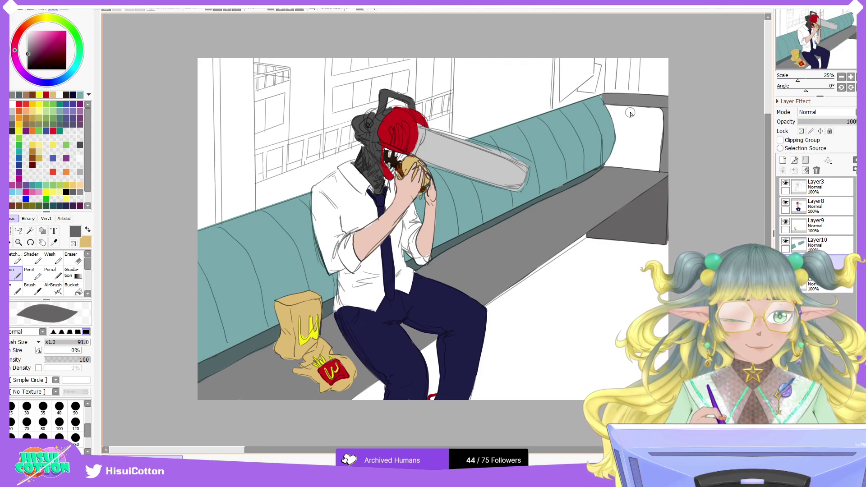
mouse_move(613, 88)
left_mouse_down()
mouse_move(609, 56)
mouse_move(645, 64)
mouse_move(614, 53)
mouse_move(613, 72)
mouse_move(621, 73)
mouse_move(607, 89)
mouse_move(673, 88)
mouse_move(610, 87)
mouse_move(633, 85)
mouse_move(645, 67)
mouse_move(624, 71)
mouse_move(664, 77)
left_mouse_up()
mouse_move(611, 108)
left_mouse_down()
mouse_move(619, 126)
mouse_move(655, 117)
mouse_move(618, 137)
mouse_move(616, 150)
mouse_move(620, 128)
mouse_move(608, 162)
mouse_move(652, 167)
mouse_move(656, 128)
mouse_move(655, 166)
mouse_move(659, 117)
mouse_move(633, 109)
mouse_move(648, 117)
mouse_move(621, 117)
mouse_move(618, 161)
mouse_move(639, 121)
mouse_move(644, 157)
mouse_move(653, 119)
mouse_move(656, 136)
left_mouse_up()
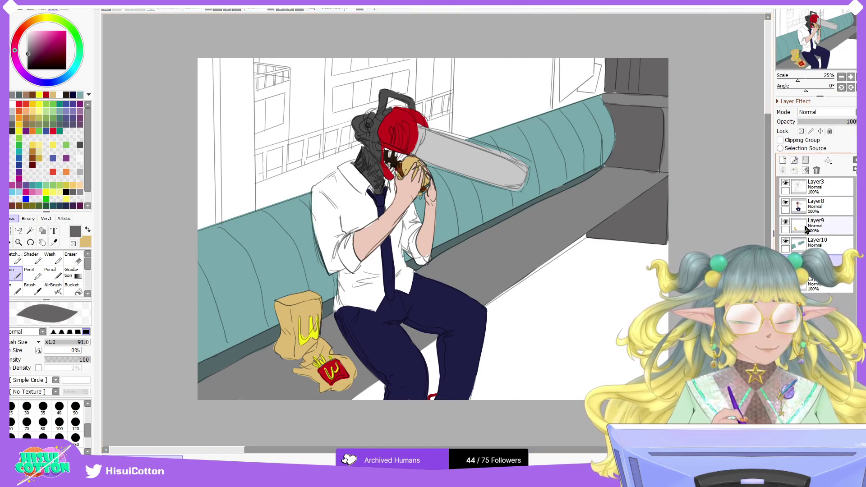
Step: Paint the floor and the bench's front face a lighter grey on a new layer just above Layer1
left_click(816, 284)
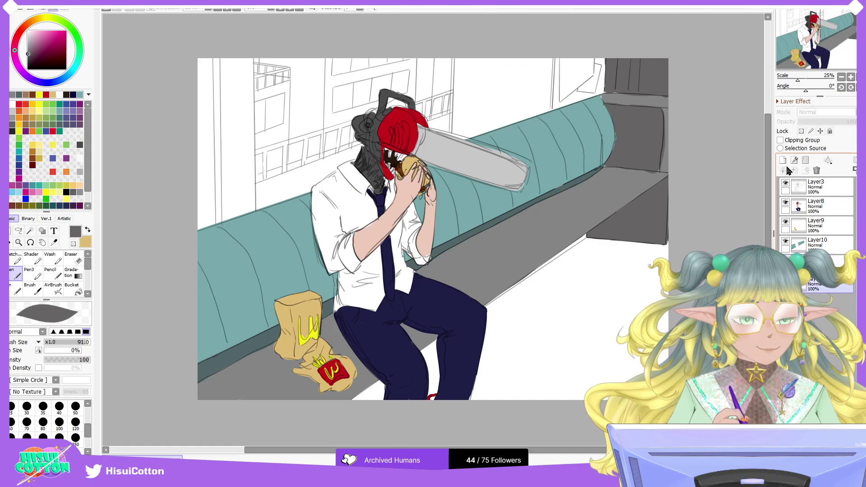
left_click(11, 118)
mouse_move(605, 246)
left_mouse_down()
mouse_move(477, 331)
mouse_move(563, 248)
mouse_move(319, 428)
mouse_move(562, 289)
mouse_move(653, 214)
left_mouse_up()
mouse_move(605, 268)
left_mouse_down()
mouse_move(478, 365)
mouse_move(451, 399)
mouse_move(452, 376)
left_mouse_up()
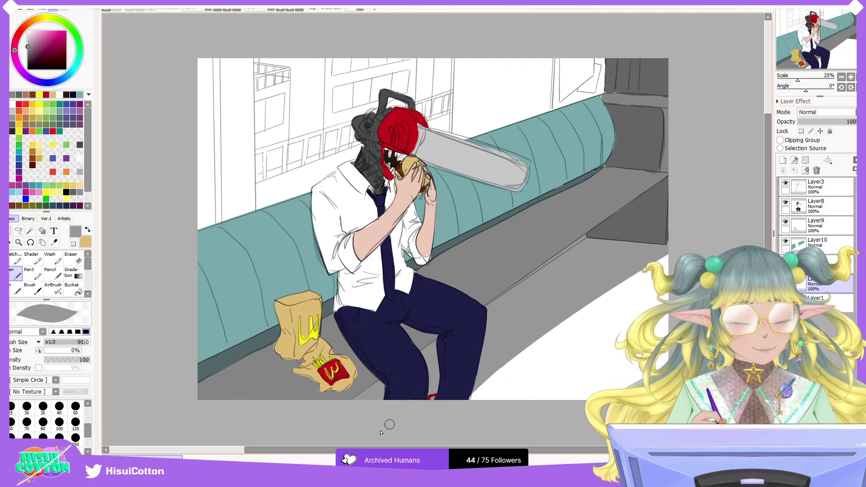
left_click_drag(664, 255, 468, 399)
left_click_drag(645, 277, 473, 400)
mouse_move(635, 293)
left_mouse_down()
mouse_move(489, 396)
mouse_move(561, 378)
mouse_move(627, 336)
left_mouse_up()
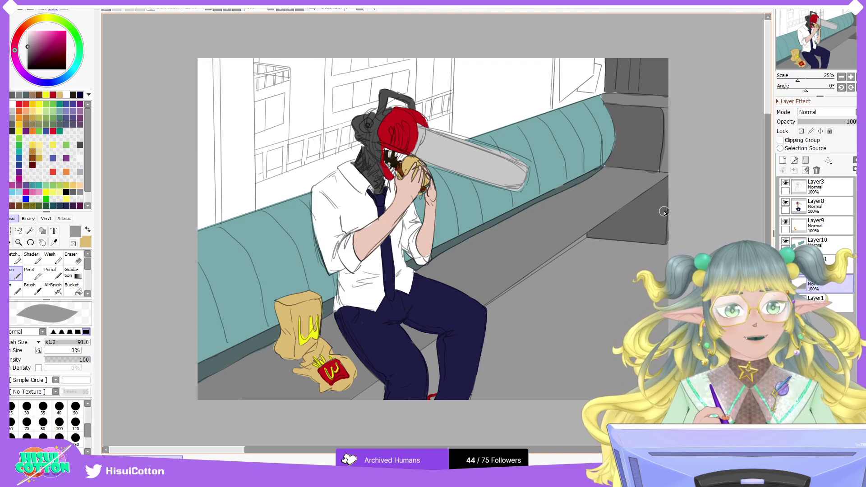
Step: Paint the vertical pillar between the two windows in the floor's light grey
mouse_move(218, 50)
left_mouse_down()
mouse_move(215, 233)
mouse_move(219, 47)
mouse_move(215, 222)
left_mouse_up()
mouse_move(215, 78)
left_mouse_down()
mouse_move(216, 173)
mouse_move(221, 76)
left_mouse_up()
left_click_drag(226, 59, 229, 219)
left_click_drag(229, 219, 239, 56)
mouse_move(230, 216)
left_mouse_down()
mouse_move(229, 61)
mouse_move(236, 165)
left_mouse_up()
left_click_drag(237, 77, 235, 210)
mouse_move(242, 59)
left_mouse_down()
mouse_move(239, 221)
mouse_move(244, 54)
mouse_move(249, 212)
mouse_move(250, 59)
mouse_move(254, 204)
mouse_move(253, 194)
left_mouse_up()
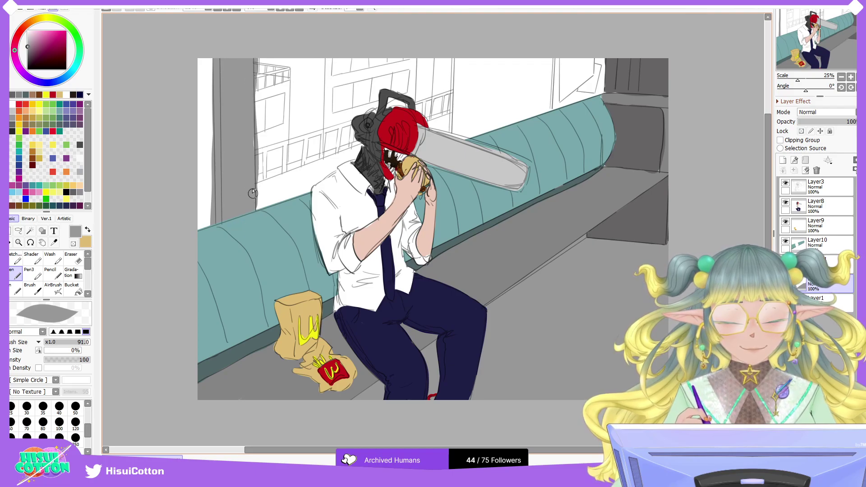
Step: Paint the wall between the large window and the bench's far end in the same light grey, redoing its window edge
left_click_drag(455, 135, 454, 47)
key("ctrl+z")
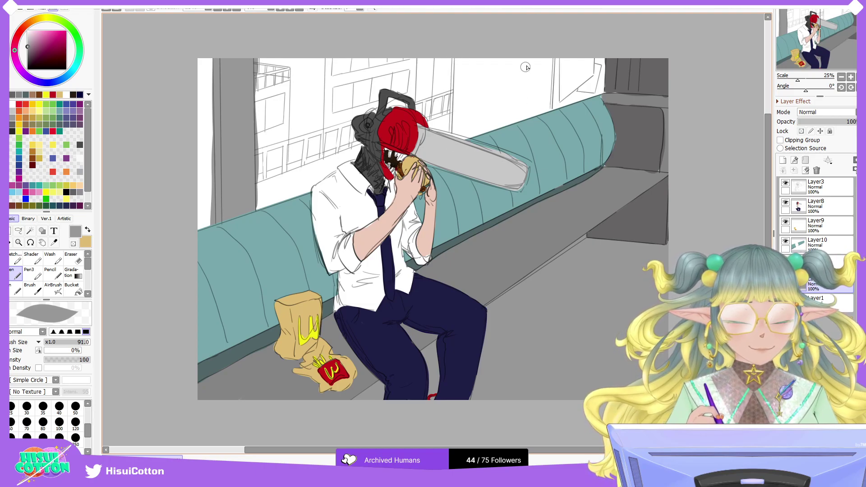
mouse_move(453, 137)
left_mouse_down()
mouse_move(455, 33)
mouse_move(453, 157)
mouse_move(455, 118)
left_mouse_up()
key("ctrl+z")
mouse_move(453, 86)
left_mouse_down()
mouse_move(463, 36)
mouse_move(473, 136)
mouse_move(485, 140)
mouse_move(505, 52)
mouse_move(500, 107)
mouse_move(509, 133)
mouse_move(540, 36)
mouse_move(544, 96)
mouse_move(560, 129)
mouse_move(576, 108)
mouse_move(582, 52)
mouse_move(597, 43)
mouse_move(596, 96)
mouse_move(585, 69)
left_mouse_up()
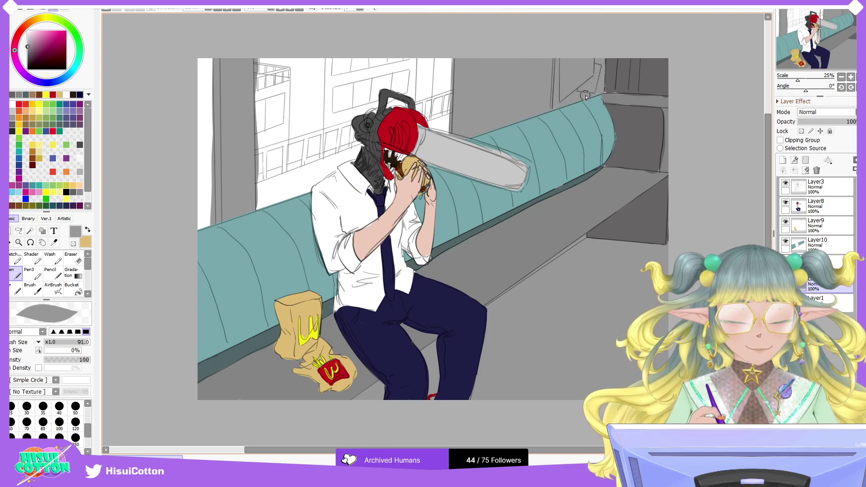
Step: Paint the two papers hanging on the wall beside the far end of the bench white
left_click(13, 104)
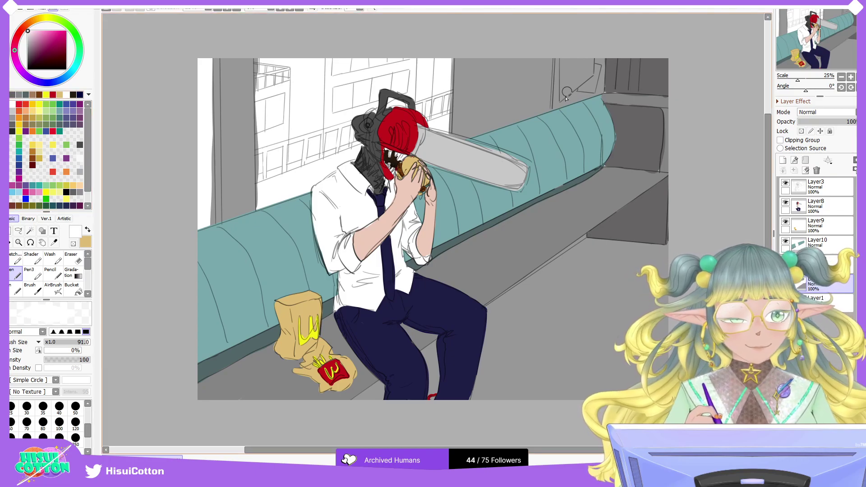
mouse_move(561, 51)
left_mouse_down()
mouse_move(563, 98)
mouse_move(583, 76)
mouse_move(561, 98)
mouse_move(590, 59)
left_mouse_up()
mouse_move(590, 60)
left_mouse_down()
mouse_move(589, 75)
mouse_move(580, 73)
mouse_move(563, 95)
left_mouse_up()
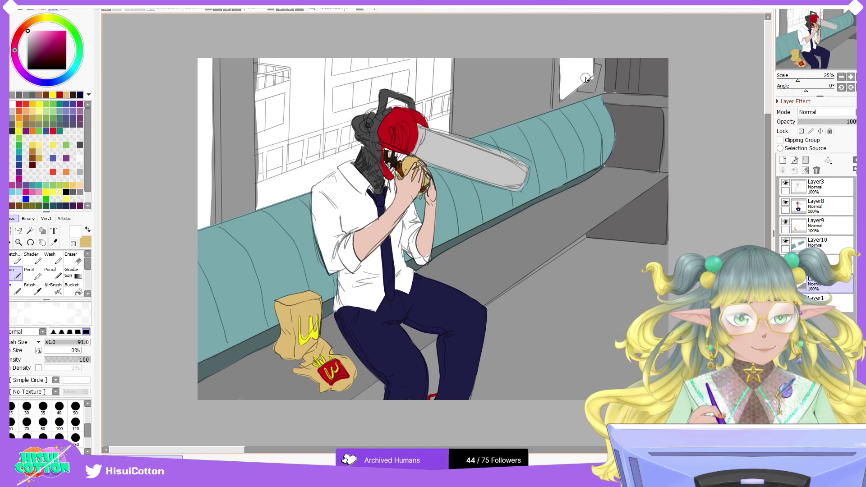
left_click_drag(592, 92, 595, 81)
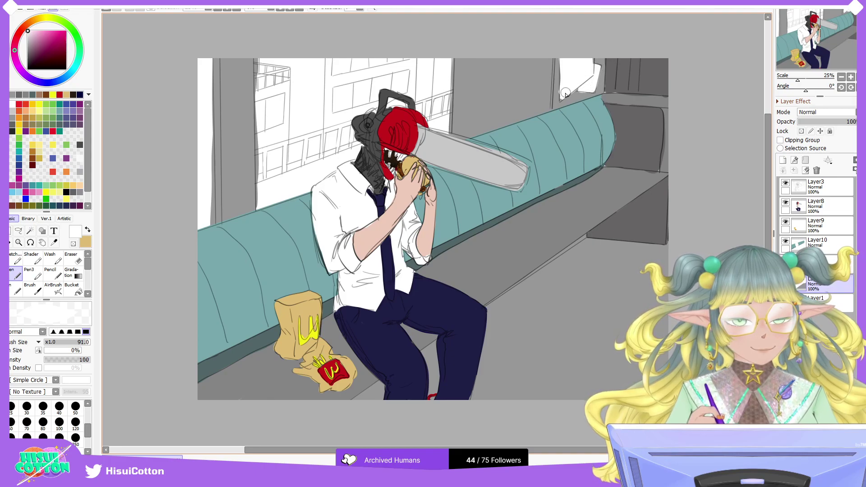
left_click_drag(559, 69, 563, 53)
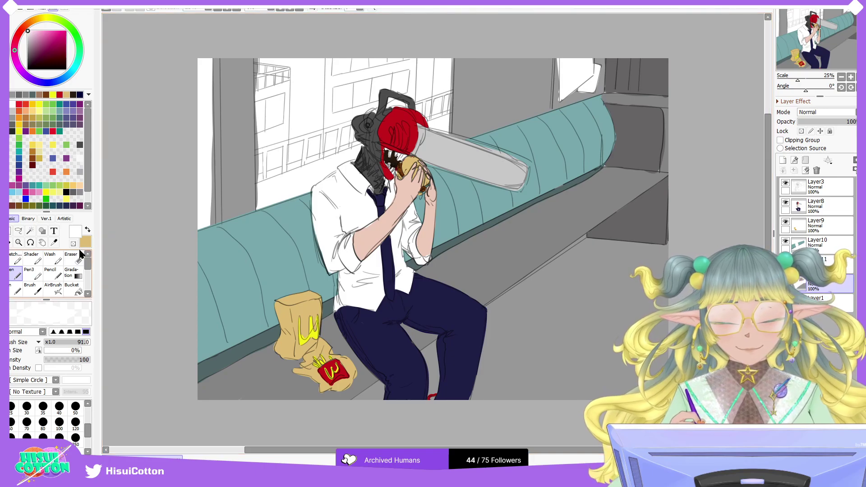
Step: Repick the wall's light grey and repaint the narrow strip along the edge of the white paper
left_click(88, 229)
right_click(513, 72)
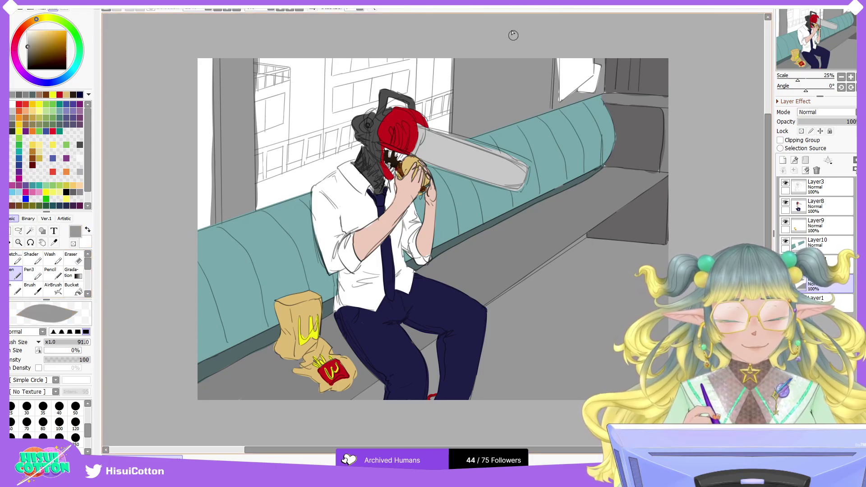
left_click_drag(555, 55, 556, 95)
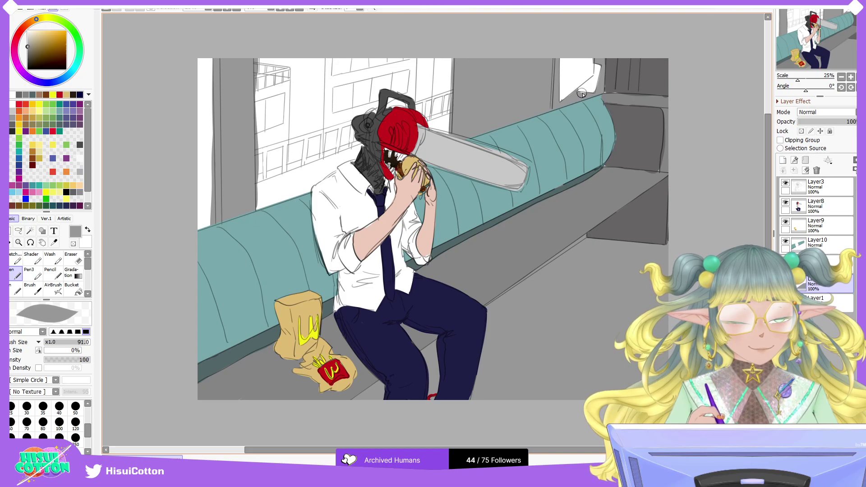
left_click(819, 245)
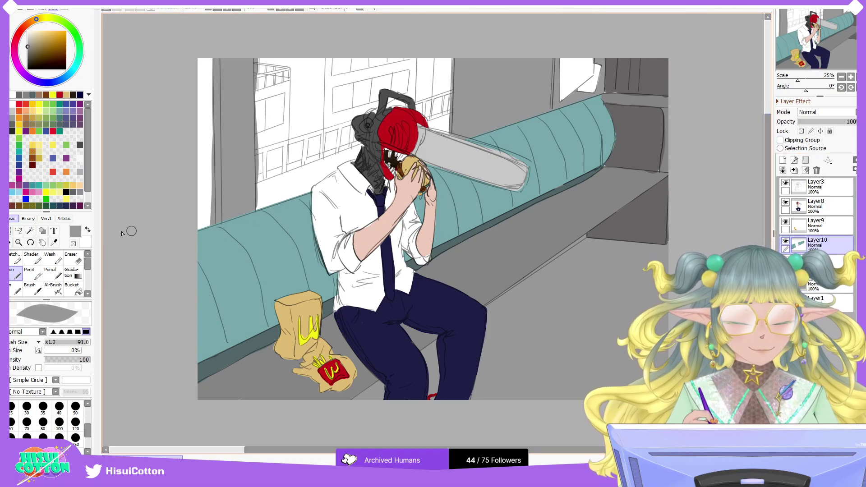
left_click(73, 258)
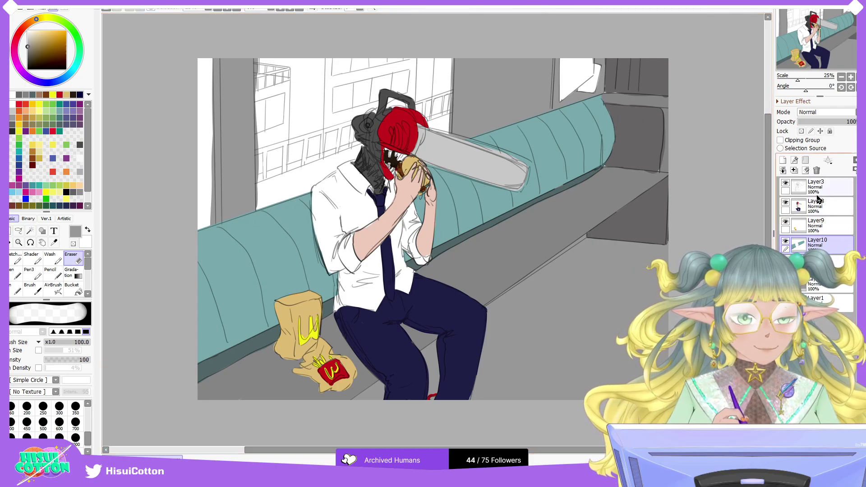
Step: On a new layer above Layer1, paint the narrow window and the lower part of the large window pale orange-yellow
left_click(820, 299)
left_click(783, 160)
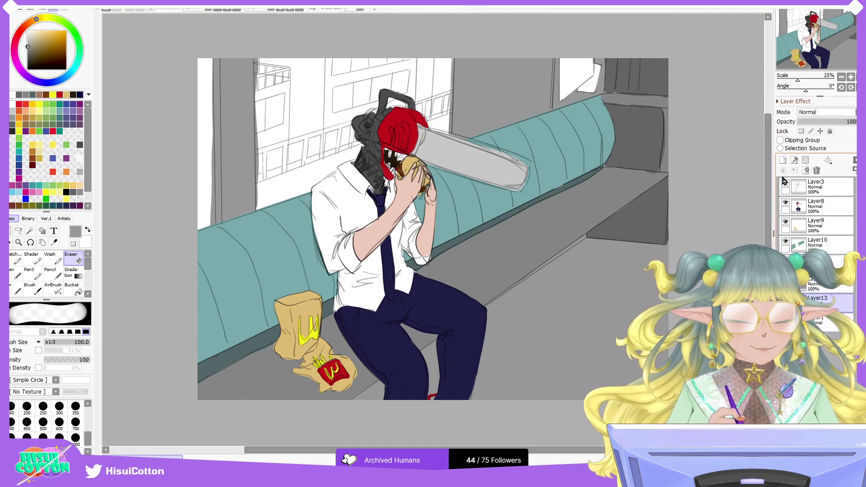
left_click(35, 108)
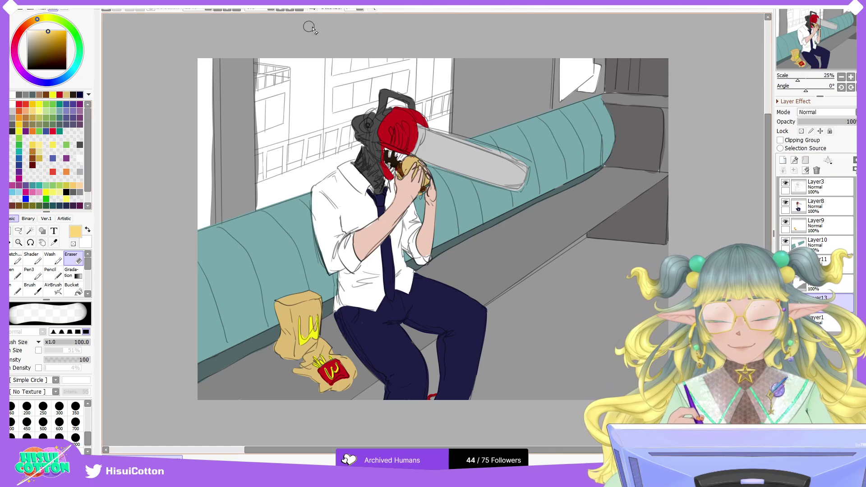
left_click(18, 276)
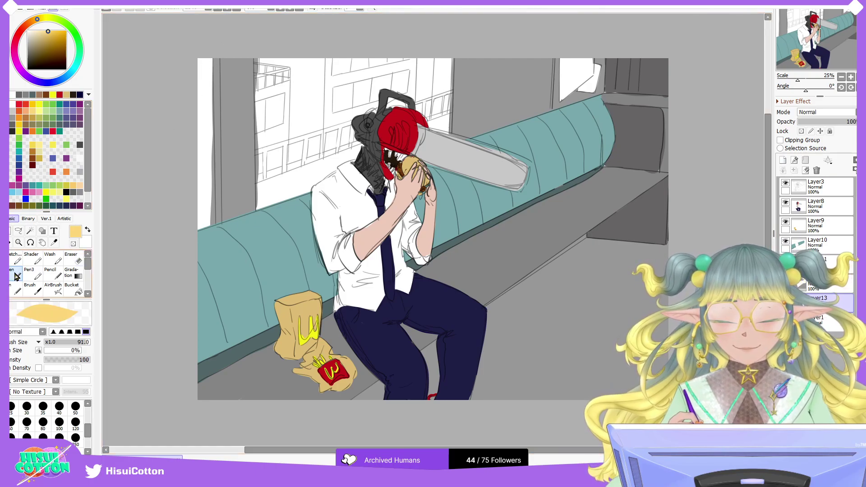
mouse_move(211, 59)
left_mouse_down()
mouse_move(191, 76)
mouse_move(231, 51)
mouse_move(187, 138)
mouse_move(199, 141)
mouse_move(226, 103)
mouse_move(193, 228)
mouse_move(222, 174)
mouse_move(193, 232)
mouse_move(210, 192)
left_mouse_up()
left_click_drag(257, 209, 360, 162)
mouse_move(425, 155)
left_mouse_down()
mouse_move(446, 150)
mouse_move(282, 194)
mouse_move(469, 124)
left_mouse_up()
left_click_drag(260, 191, 447, 119)
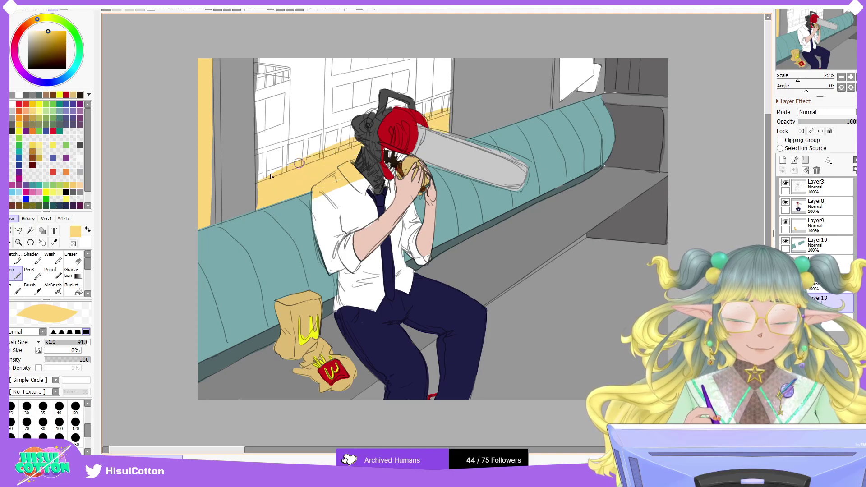
Step: Fill the rest of the large window with the same pale orange-yellow and erase the spill over the shirt's shoulders
left_click_drag(260, 180, 448, 99)
mouse_move(260, 164)
left_mouse_down()
mouse_move(454, 79)
mouse_move(262, 149)
mouse_move(429, 72)
left_mouse_up()
mouse_move(327, 117)
left_mouse_down()
mouse_move(266, 140)
mouse_move(373, 71)
mouse_move(261, 121)
left_mouse_up()
mouse_move(261, 120)
left_mouse_down()
mouse_move(385, 54)
mouse_move(256, 123)
mouse_move(315, 60)
mouse_move(257, 81)
mouse_move(258, 69)
left_mouse_up()
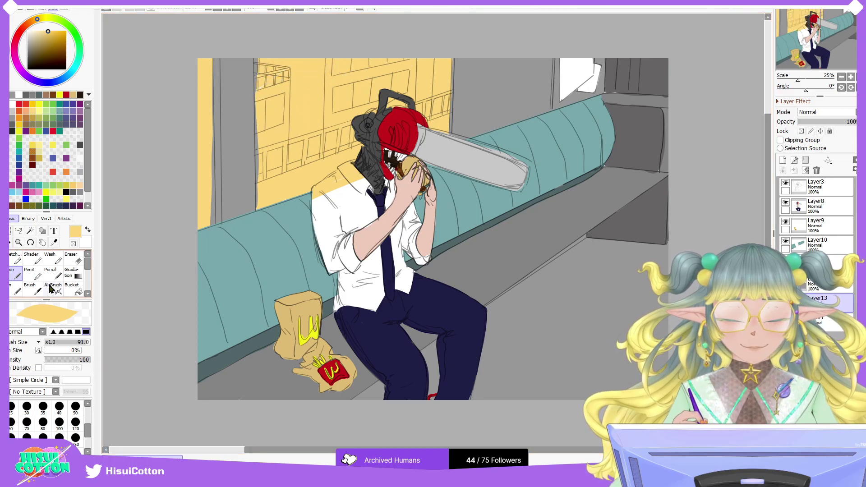
left_click(68, 266)
mouse_move(327, 194)
left_mouse_down()
mouse_move(347, 179)
mouse_move(307, 200)
mouse_move(345, 172)
mouse_move(332, 179)
mouse_move(370, 182)
left_mouse_up()
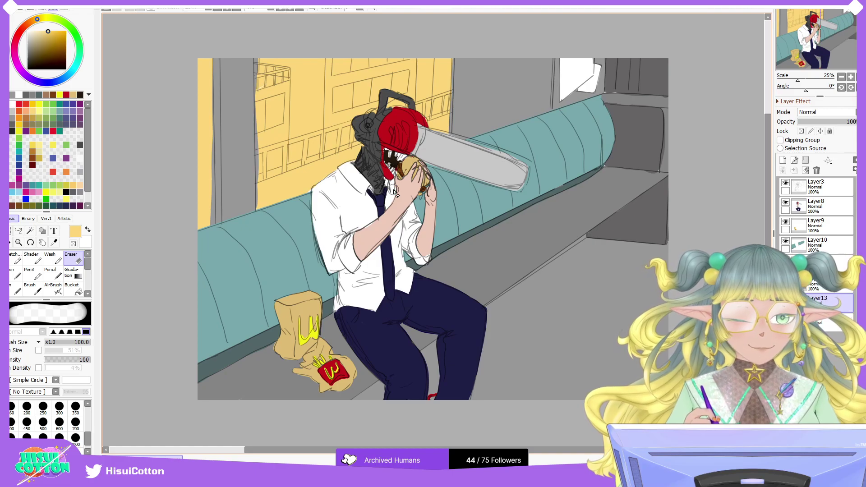
Step: On a new layer clipped to the window colour, paint the gap between the buildings behind the character's head light orange
left_click(784, 160)
left_click(790, 141)
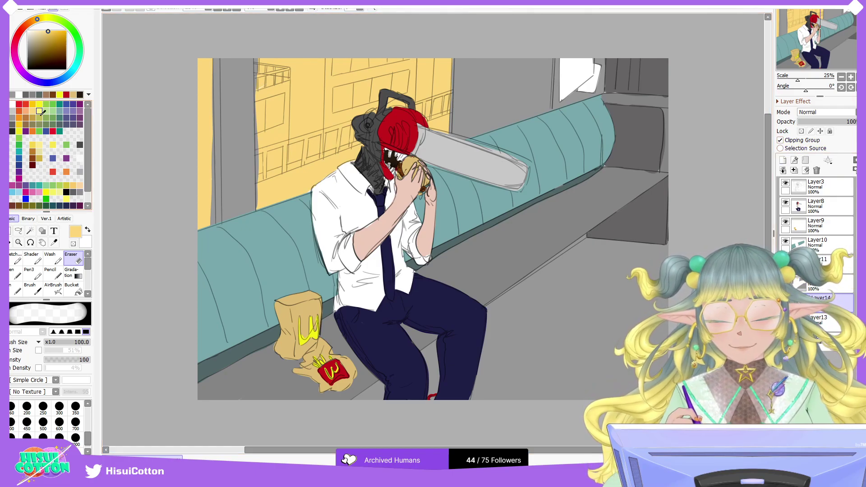
left_click(27, 110)
left_click(18, 274)
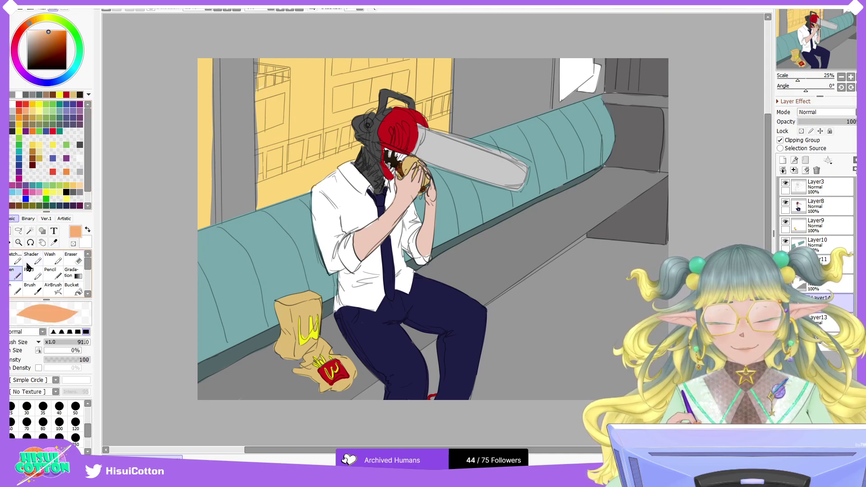
left_click_drag(291, 156, 297, 157)
mouse_move(304, 143)
left_mouse_down()
mouse_move(316, 142)
mouse_move(311, 153)
mouse_move(319, 140)
mouse_move(323, 63)
mouse_move(312, 128)
mouse_move(311, 56)
mouse_move(295, 137)
mouse_move(293, 68)
mouse_move(257, 54)
mouse_move(303, 88)
left_mouse_up()
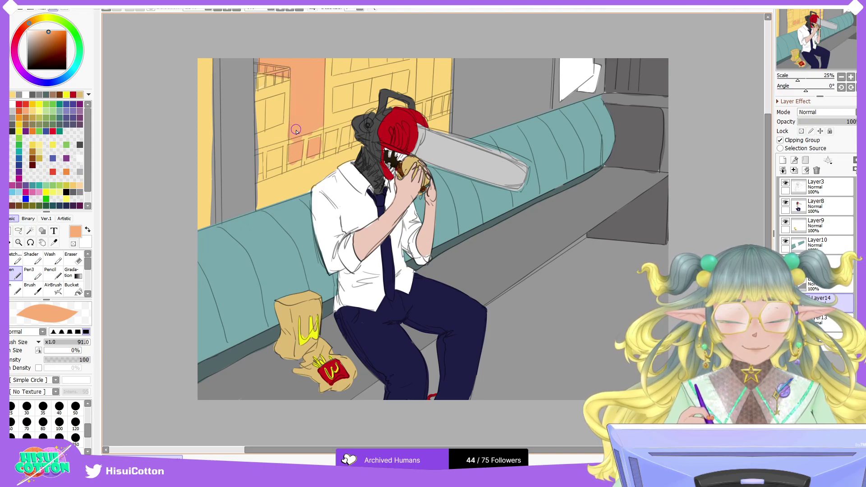
Step: Erase the orange that spills over the railing below the gap, using a 17 px eraser
key("e")
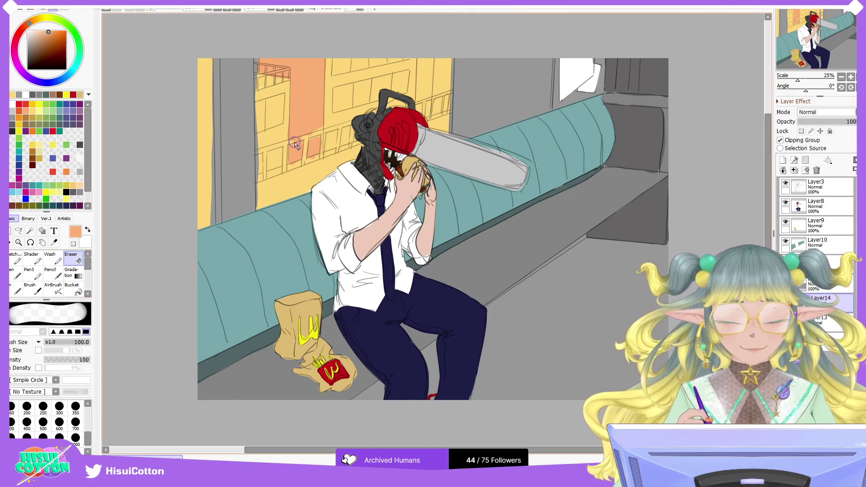
left_click(53, 341)
left_click_drag(305, 142, 322, 133)
mouse_move(323, 134)
left_mouse_down()
mouse_move(297, 141)
mouse_move(302, 134)
left_mouse_up()
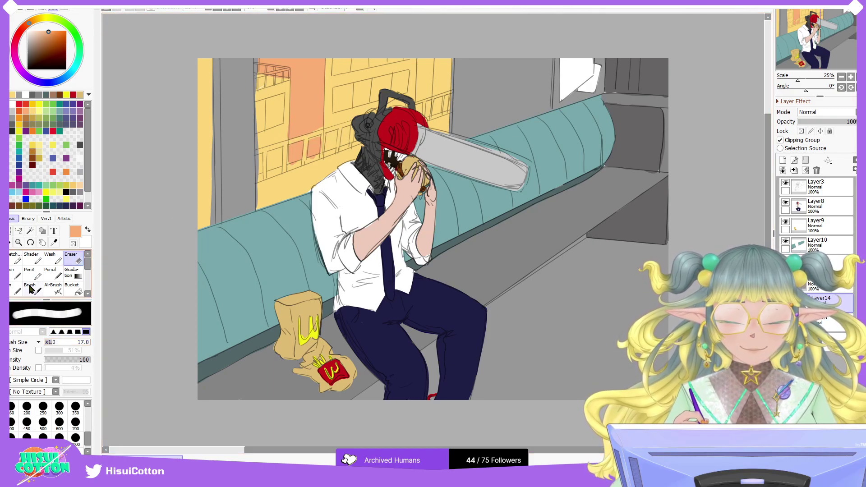
Step: Paint the narrow vertical gap between buildings above the chainsaw head light orange and switch to the eraser
left_click(15, 276)
mouse_move(419, 108)
left_mouse_down()
mouse_move(420, 49)
mouse_move(420, 115)
mouse_move(429, 51)
left_mouse_up()
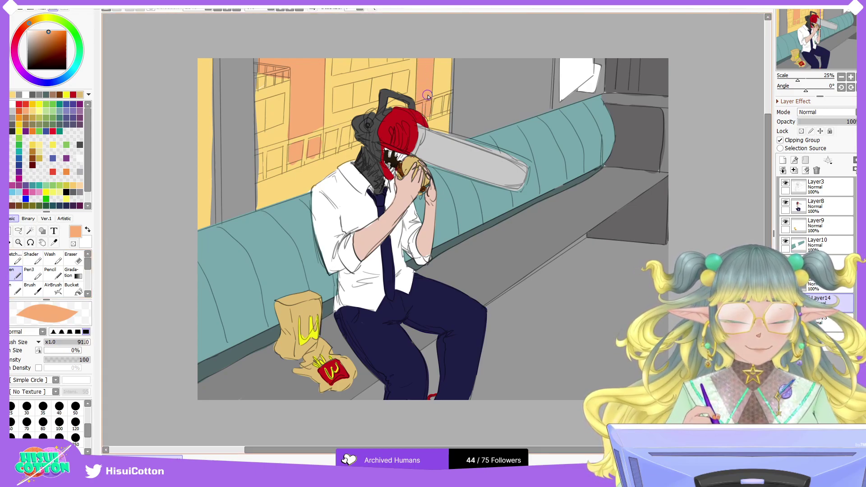
key("e")
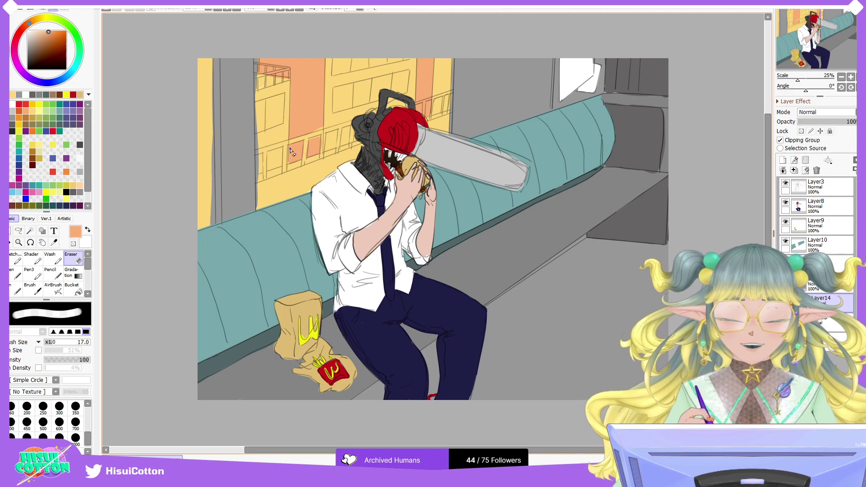
Step: Group all layers of the burger illustration, from Layer3 down to Layer13, in a new folder
left_click(830, 187)
left_click(822, 321, "shift")
left_click(804, 160)
left_click(799, 187)
left_click(817, 186)
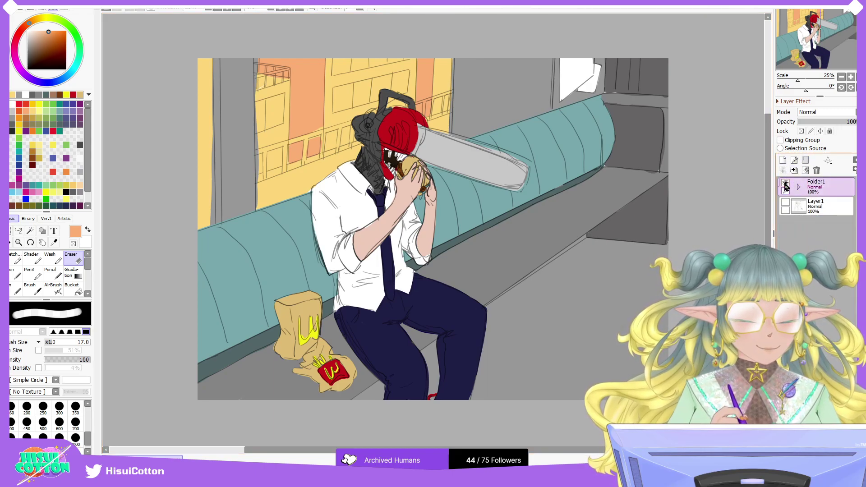
Step: Hide the folder, add a blank layer above it, keep Layer1 hidden, and ready the fine 12 px sketching brush in black
left_click(785, 182)
left_click(783, 159)
left_click(785, 221)
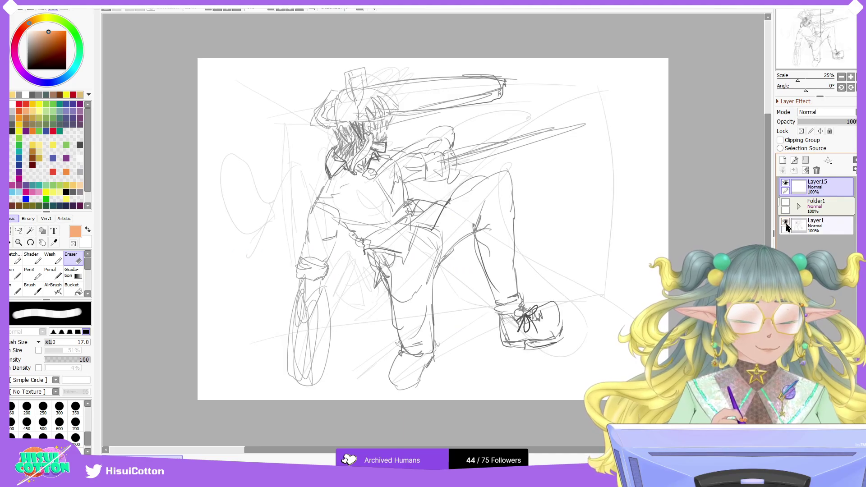
left_click(785, 222)
left_click(785, 203)
left_click(785, 202)
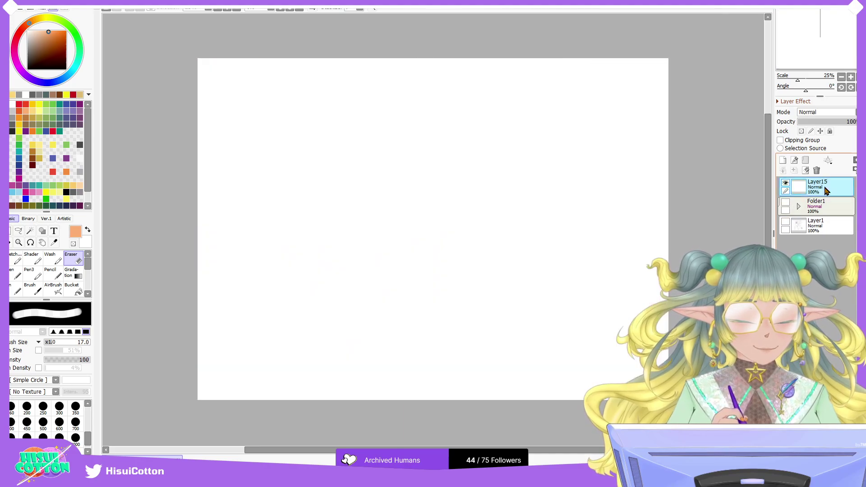
left_click(16, 260)
left_click(8, 105)
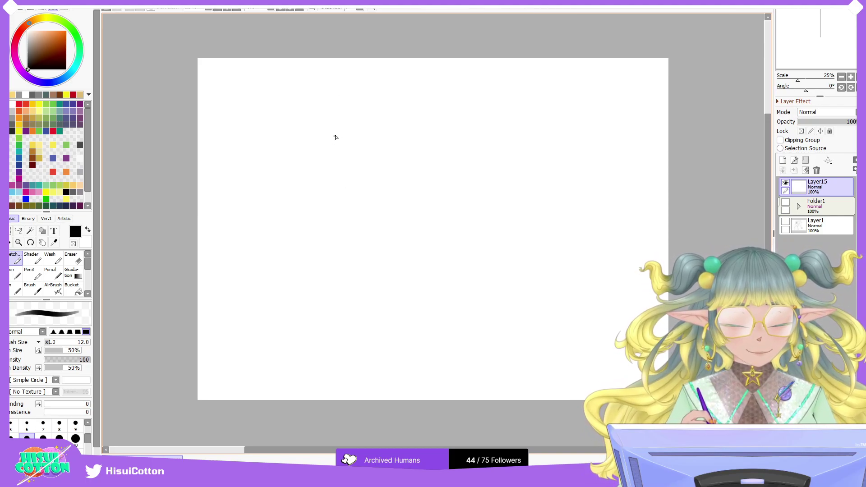
Step: Try to rough out a tilted egg-shaped head in the upper middle of the blank canvas
left_click_drag(342, 184, 376, 74)
key("ctrl+z")
mouse_move(387, 205)
left_mouse_down()
mouse_move(440, 147)
mouse_move(395, 191)
mouse_move(375, 112)
mouse_move(410, 204)
mouse_move(452, 151)
left_mouse_up()
key("ctrl+z")
key("ctrl+z")
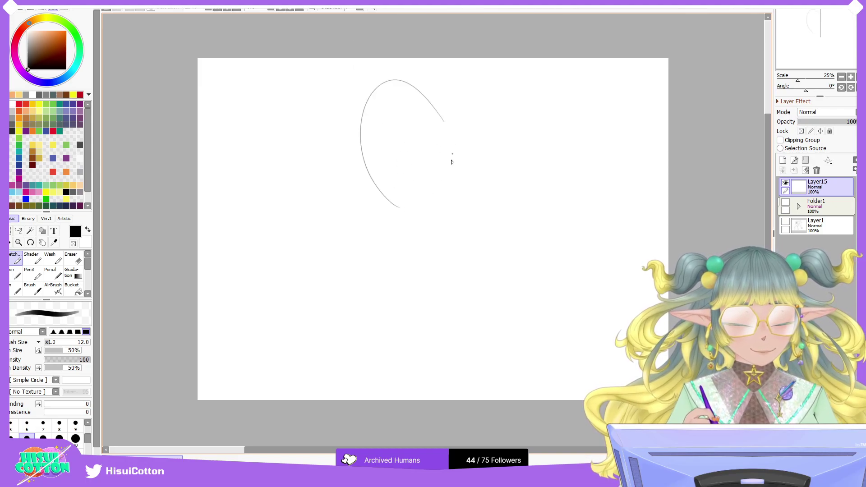
left_click_drag(388, 209, 420, 192)
key("ctrl+z")
mouse_move(370, 179)
left_mouse_down()
mouse_move(414, 197)
mouse_move(453, 159)
left_mouse_up()
key("ctrl+z")
mouse_move(413, 203)
left_mouse_down()
mouse_move(448, 158)
mouse_move(449, 142)
left_mouse_up()
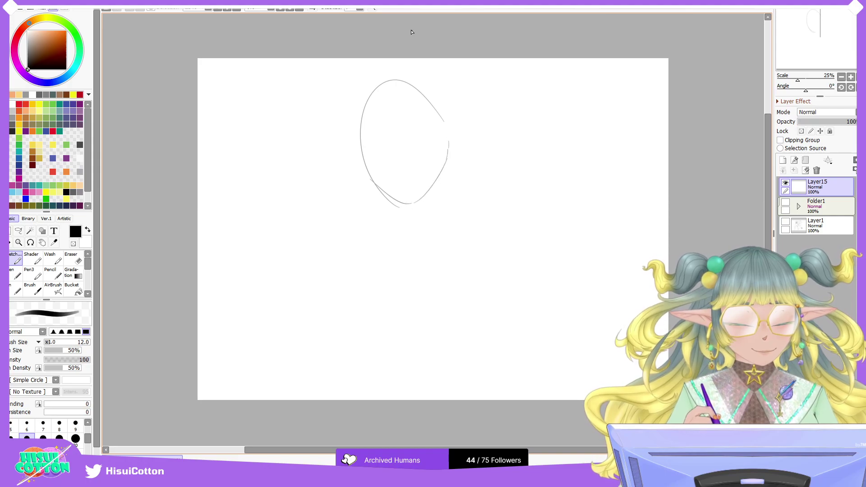
Step: Try adding two pointed ears on top of the egg-shaped head and a looping shape down its side
left_click_drag(414, 86, 424, 94)
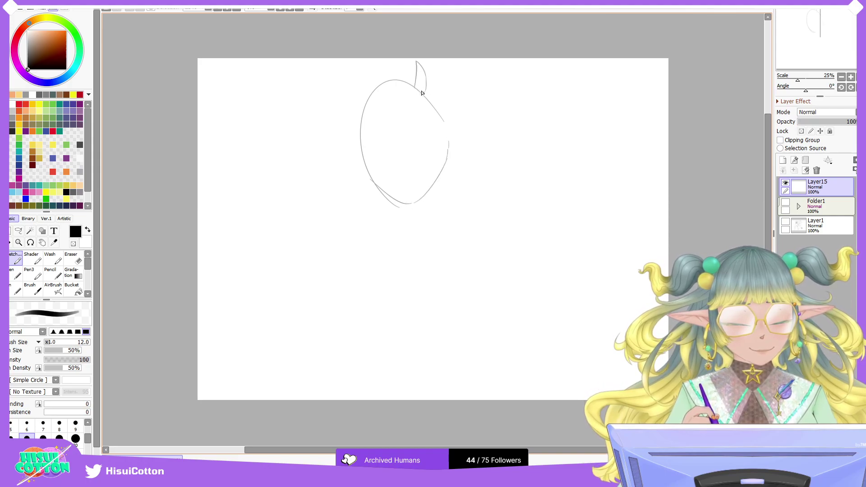
key("ctrl+z")
key("ctrl+z")
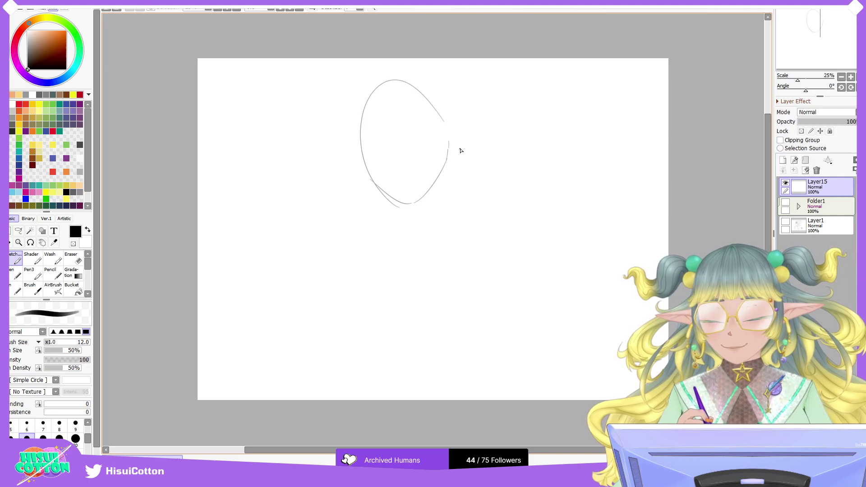
mouse_move(363, 117)
left_mouse_down()
mouse_move(362, 80)
mouse_move(368, 97)
mouse_move(419, 91)
left_mouse_up()
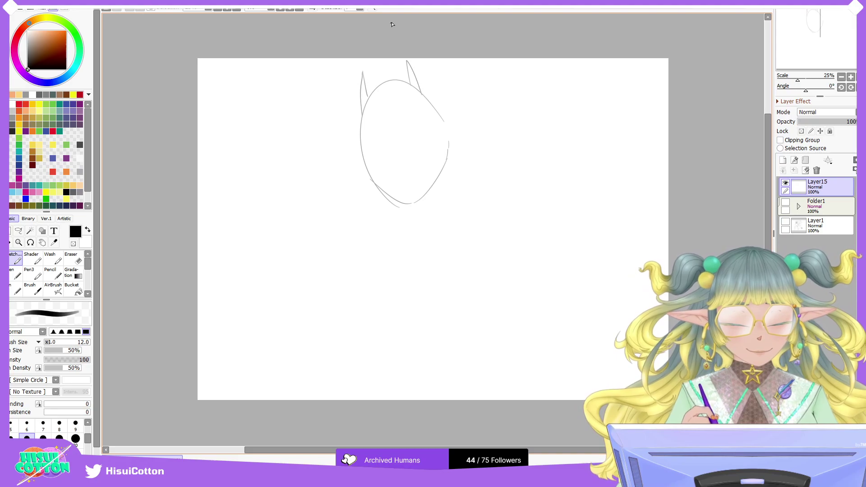
mouse_move(361, 126)
left_mouse_down()
mouse_move(324, 188)
mouse_move(359, 213)
mouse_move(364, 193)
left_mouse_up()
left_click_drag(349, 158, 339, 206)
left_click_drag(447, 194, 446, 201)
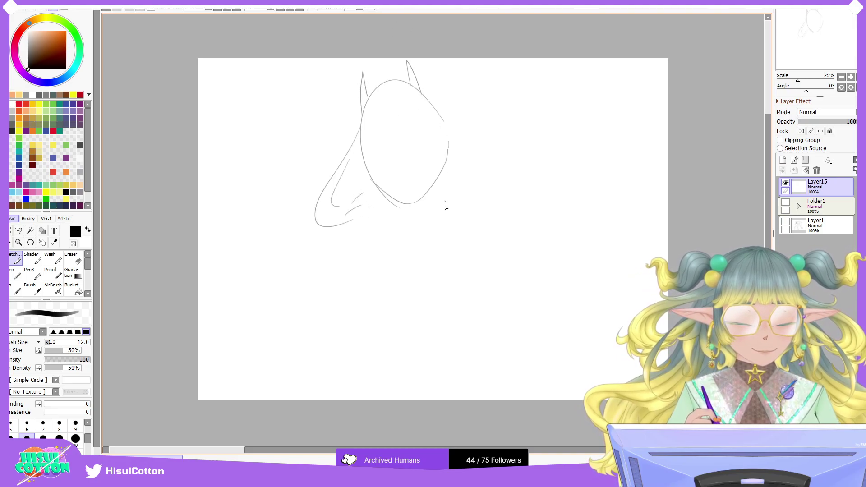
Step: Try a few curves below the head, then clear the whole sketch from the layer
left_click_drag(351, 252, 428, 194)
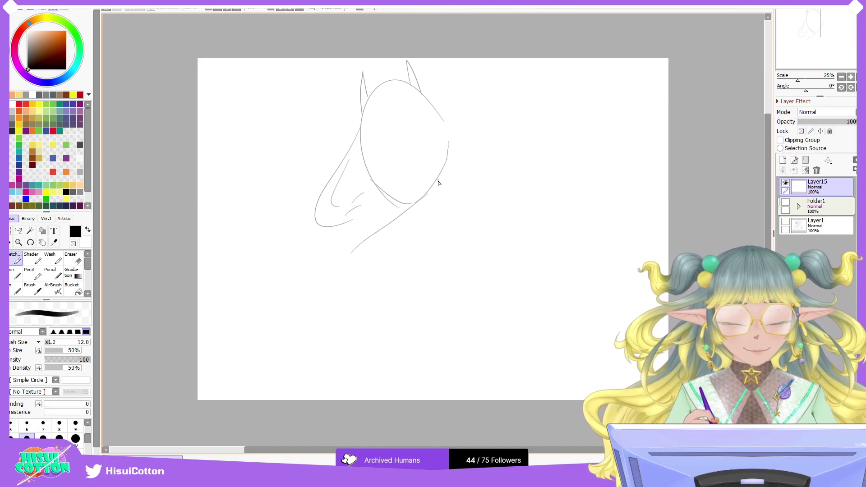
key("ctrl+z")
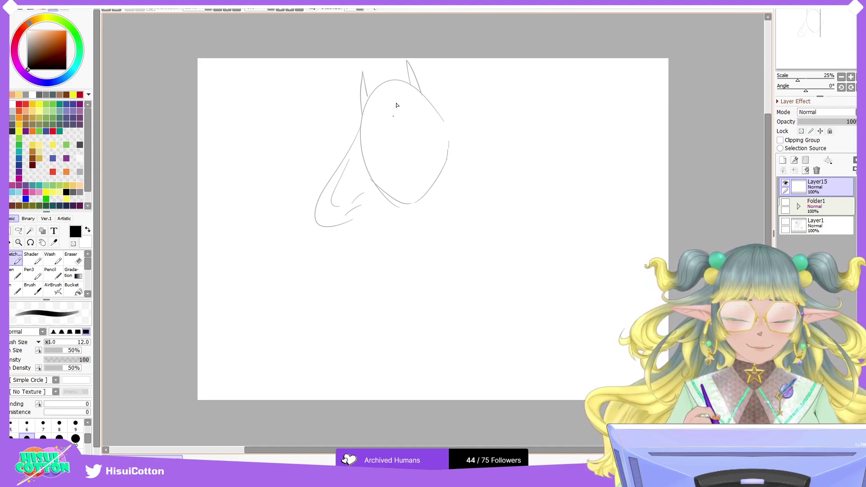
mouse_move(372, 243)
left_mouse_down()
mouse_move(374, 202)
mouse_move(378, 242)
mouse_move(387, 216)
mouse_move(402, 224)
mouse_move(424, 271)
left_mouse_up()
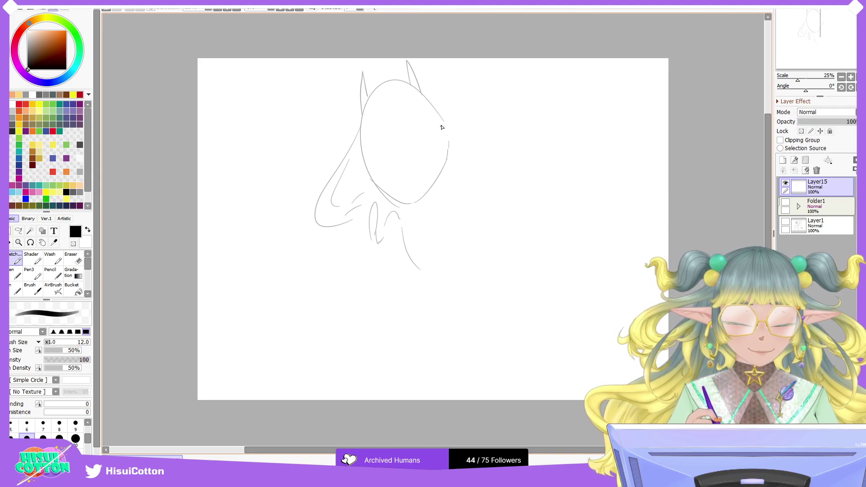
left_click(805, 170)
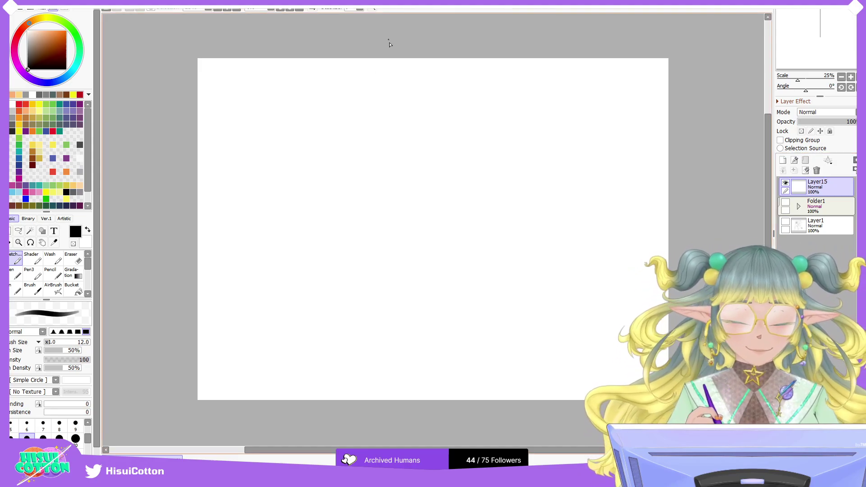
Step: Sketch a new upright oval for the head in the upper middle of the canvas
left_click_drag(325, 184, 416, 135)
key("ctrl+z")
left_click_drag(352, 198, 417, 135)
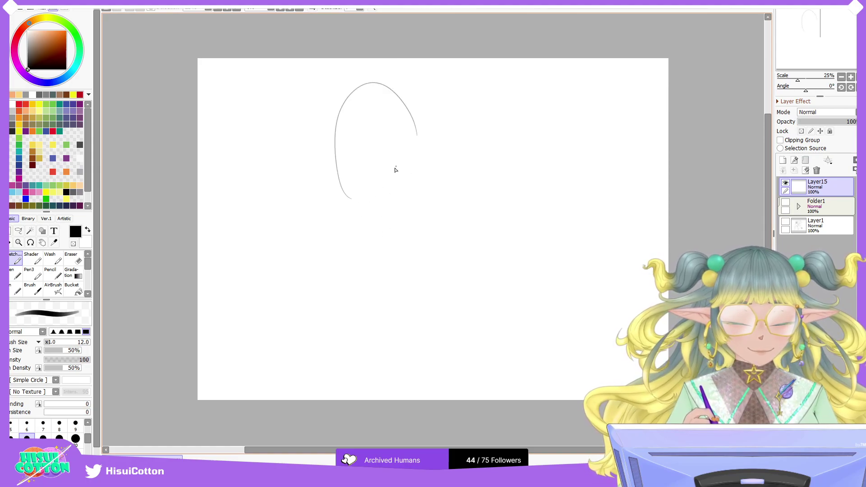
mouse_move(336, 158)
left_mouse_down()
mouse_move(373, 200)
mouse_move(343, 184)
mouse_move(399, 187)
mouse_move(393, 195)
mouse_move(406, 153)
mouse_move(406, 176)
mouse_move(412, 156)
left_mouse_up()
left_click_drag(411, 117, 411, 165)
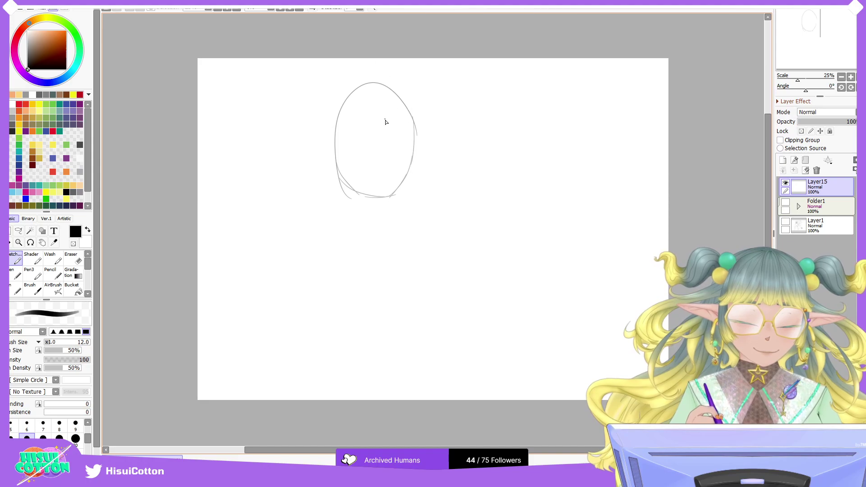
Step: Sketch the near shoulder and an upper arm stretched out sideways from below the head
left_click_drag(330, 239, 357, 209)
key("ctrl+z")
mouse_move(296, 242)
left_mouse_down()
mouse_move(323, 193)
mouse_move(219, 220)
left_mouse_up()
left_click_drag(221, 227, 298, 239)
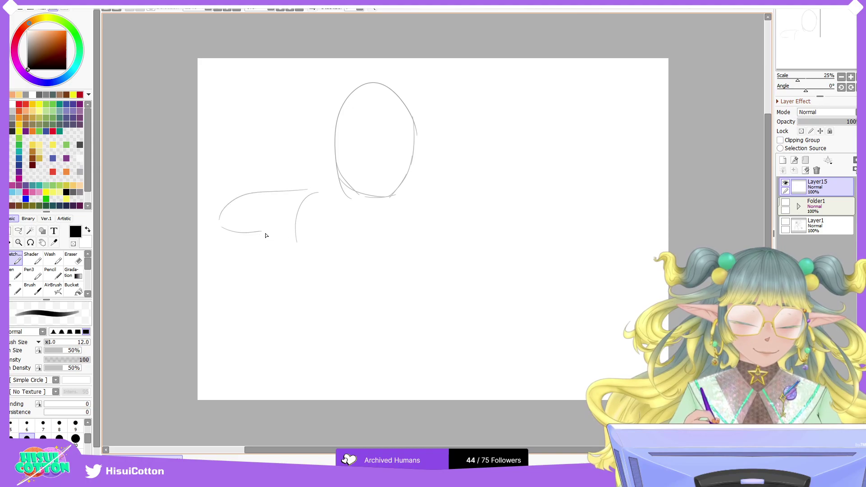
mouse_move(312, 189)
left_mouse_down()
mouse_move(349, 196)
mouse_move(343, 189)
mouse_move(334, 188)
mouse_move(351, 198)
left_mouse_up()
key("ctrl+z")
key("ctrl+z")
key("ctrl+z")
key("ctrl+z")
key("ctrl+z")
key("ctrl+z")
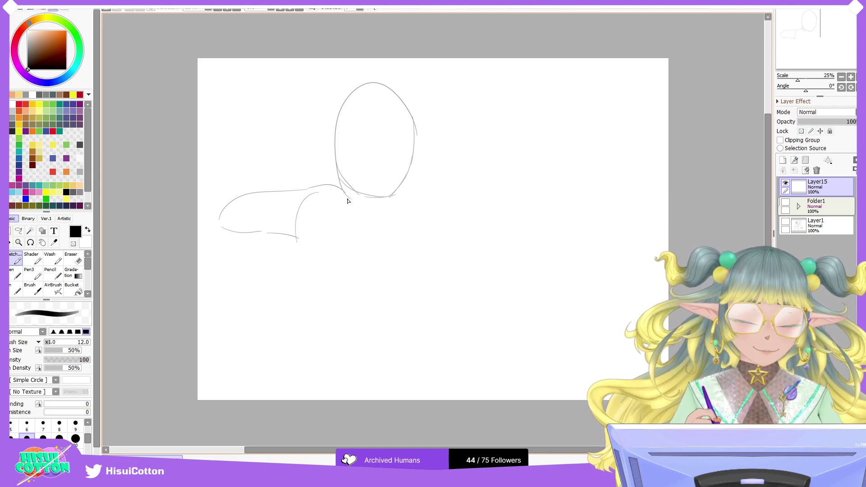
Step: Sketch the torso's side, the curve of the far shoulder and the long lines falling from the neck
mouse_move(301, 238)
left_mouse_down()
mouse_move(343, 278)
mouse_move(360, 318)
mouse_move(391, 315)
left_mouse_up()
key("ctrl+z")
left_click_drag(435, 212, 458, 258)
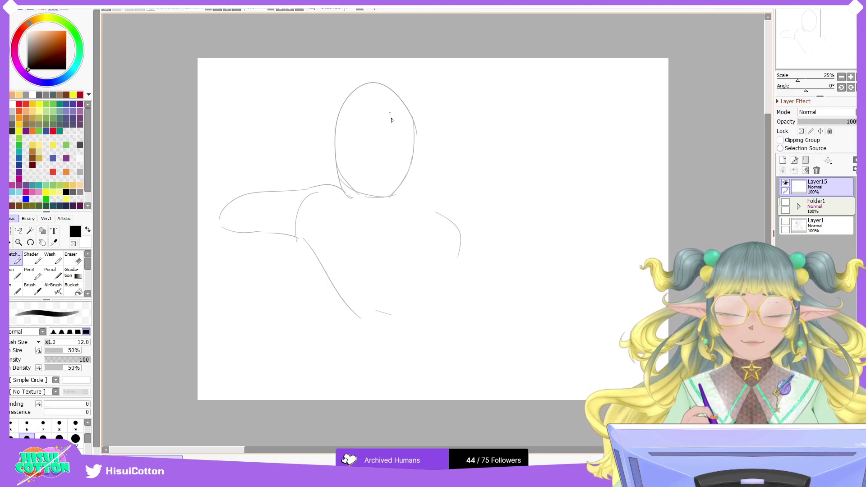
mouse_move(351, 193)
left_mouse_down()
mouse_move(347, 244)
mouse_move(355, 202)
mouse_move(363, 312)
left_mouse_up()
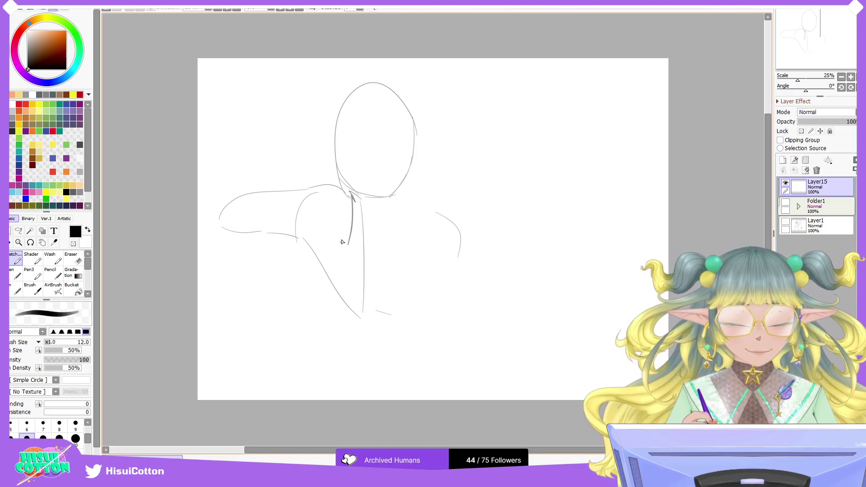
left_click_drag(345, 218, 323, 263)
left_click_drag(342, 190, 346, 210)
Step: Sketch long lines hanging from the armpit and chest down to the canvas's lower edge
mouse_move(298, 244)
left_mouse_down()
mouse_move(347, 391)
mouse_move(324, 384)
left_mouse_up()
key("ctrl+z")
mouse_move(322, 314)
left_mouse_down()
mouse_move(321, 368)
mouse_move(334, 387)
left_mouse_up()
mouse_move(322, 375)
left_mouse_down()
mouse_move(335, 381)
mouse_move(305, 395)
mouse_move(267, 395)
left_mouse_up()
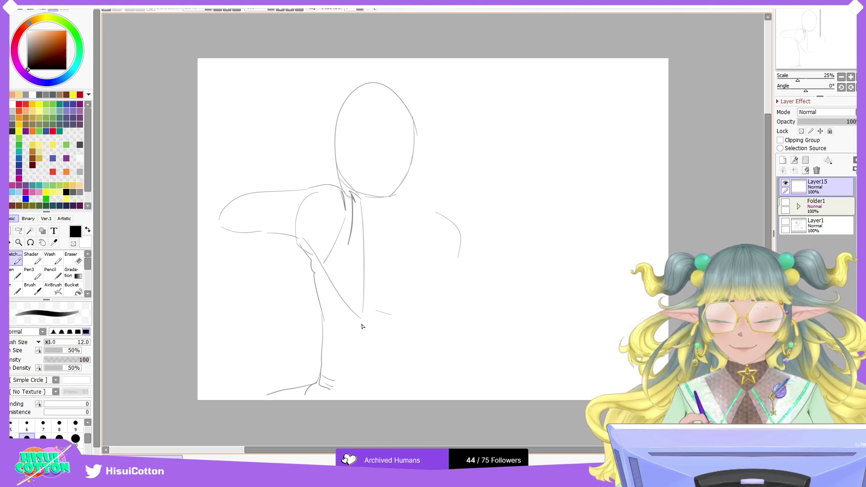
left_click_drag(344, 351, 356, 331)
key("ctrl+z")
left_click_drag(354, 228, 334, 342)
left_click_drag(352, 257, 331, 356)
Step: Erase the lower part of the hanging lines and redraw them as cloth sweeping outward to the canvas's lower edge
key("e")
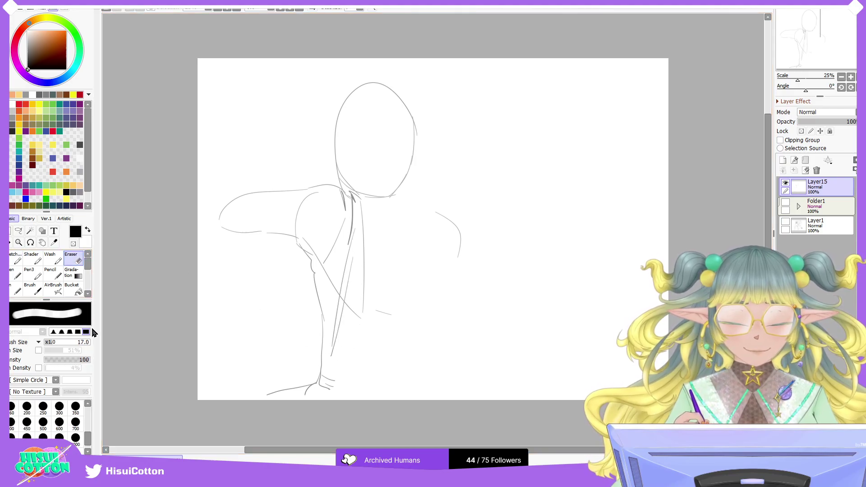
left_click(86, 343)
mouse_move(324, 317)
left_mouse_down()
mouse_move(307, 391)
mouse_move(323, 381)
mouse_move(337, 298)
left_mouse_up()
mouse_move(322, 262)
left_mouse_down()
mouse_move(308, 237)
mouse_move(353, 312)
mouse_move(291, 393)
left_mouse_up()
left_click(16, 259)
mouse_move(312, 358)
left_mouse_down()
mouse_move(275, 396)
mouse_move(301, 387)
left_mouse_up()
left_click_drag(365, 307, 344, 378)
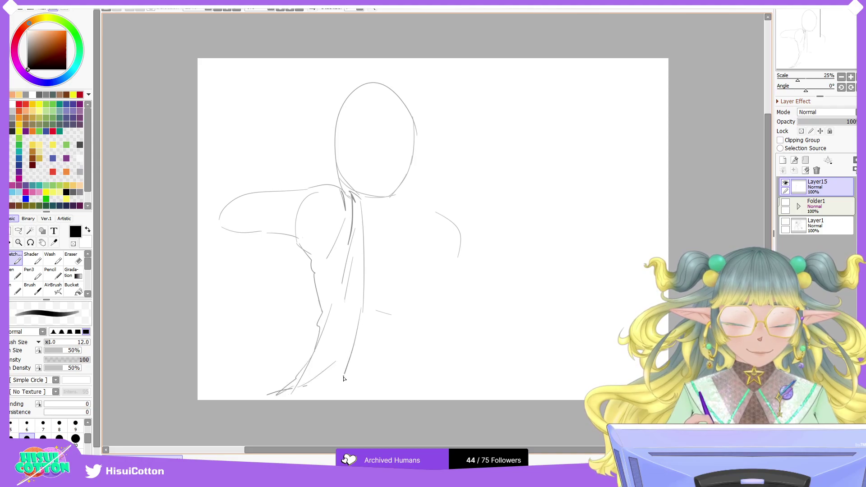
left_click_drag(294, 399, 334, 394)
left_click_drag(348, 364, 335, 392)
Step: Sketch a pointed collar and a round knot under the chin, with two strands trailing from the knot across the chest
left_click_drag(391, 214, 422, 245)
left_click_drag(356, 197, 378, 229)
key("ctrl+z")
mouse_move(358, 194)
left_mouse_down()
mouse_move(388, 197)
mouse_move(380, 226)
mouse_move(392, 199)
mouse_move(408, 220)
left_mouse_up()
key("ctrl+z")
left_click_drag(408, 216, 446, 265)
key("ctrl+z")
mouse_move(409, 216)
left_mouse_down()
mouse_move(449, 258)
mouse_move(436, 305)
left_mouse_up()
key("ctrl+z")
key("ctrl+z")
mouse_move(401, 220)
left_mouse_down()
mouse_move(431, 308)
mouse_move(444, 267)
mouse_move(445, 294)
mouse_move(407, 219)
left_mouse_up()
key("ctrl+z")
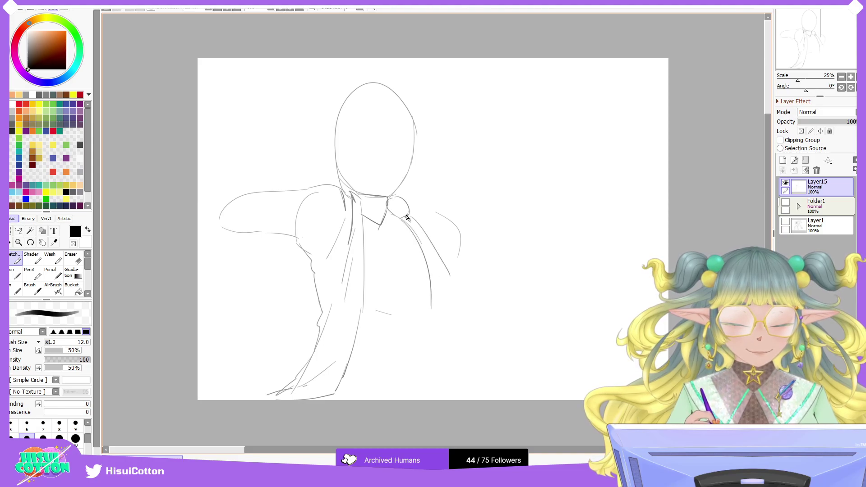
Step: Extend the trailing strands into a hanging strip with a pointed end, add an inner fold and tidy it with the eraser
mouse_move(410, 217)
left_mouse_down()
mouse_move(452, 265)
mouse_move(439, 244)
mouse_move(449, 325)
left_mouse_up()
key("ctrl+z")
key("ctrl+z")
mouse_move(453, 265)
left_mouse_down()
mouse_move(459, 336)
mouse_move(433, 328)
mouse_move(450, 350)
left_mouse_up()
left_click_drag(440, 260, 448, 315)
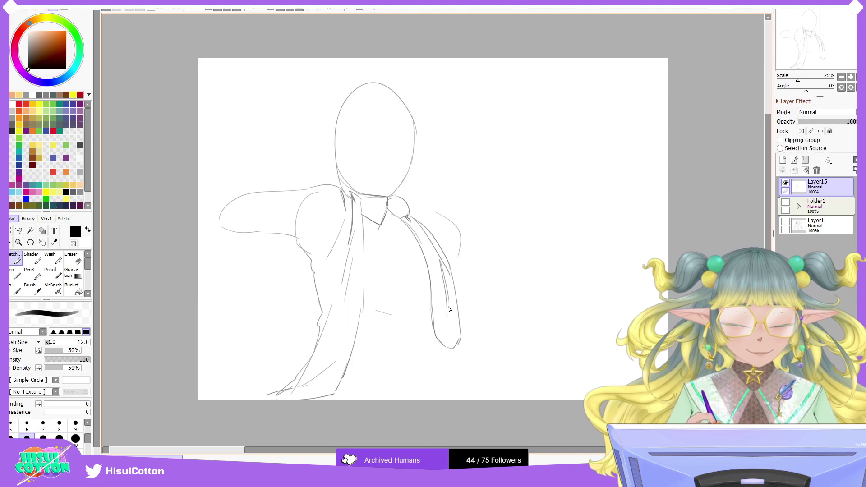
key("e")
mouse_move(445, 280)
left_mouse_down()
mouse_move(440, 264)
mouse_move(445, 300)
left_mouse_up()
key("e")
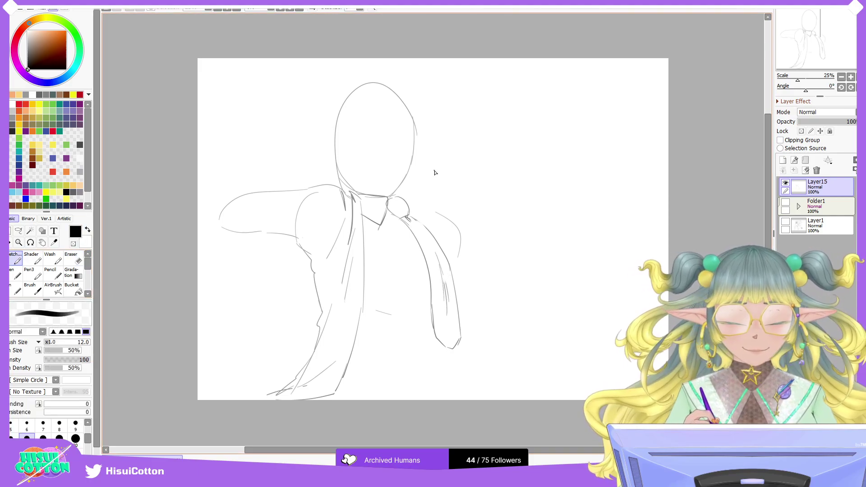
Step: Sketch the far arm's outline below the shoulder and two pointed ears on top of the head
left_click_drag(460, 258, 463, 299)
key("ctrl+z")
left_click_drag(343, 93, 392, 92)
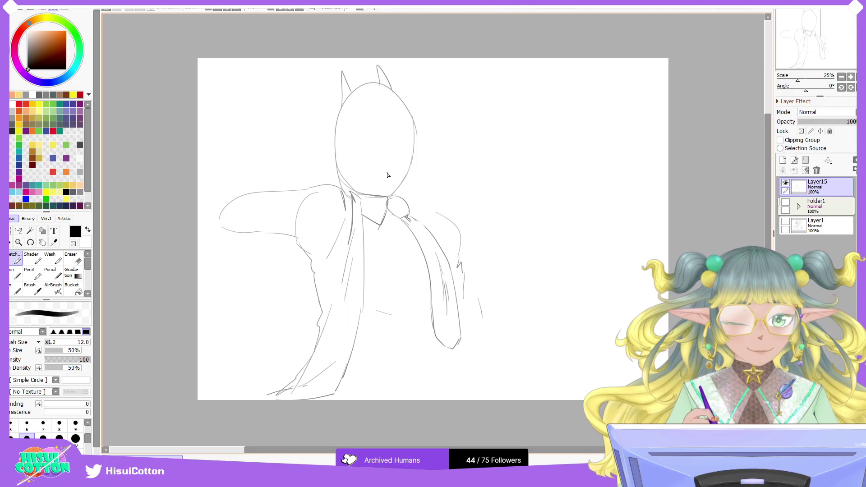
Step: Sketch the upper eyelids of both eyes and two slanted eyebrows on the blank face
left_click_drag(339, 172, 395, 193)
mouse_move(359, 148)
left_mouse_down()
mouse_move(381, 133)
mouse_move(366, 145)
left_mouse_up()
key("ctrl+z")
left_click_drag(358, 151, 398, 139)
scroll(389, 125, "up", 3)
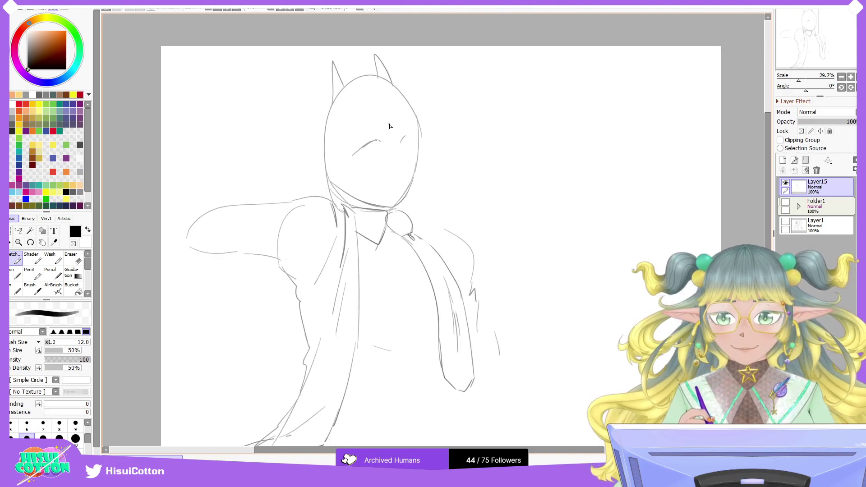
left_click_drag(311, 193, 292, 198)
mouse_move(303, 143)
left_mouse_down()
mouse_move(380, 141)
mouse_move(322, 152)
mouse_move(387, 148)
mouse_move(457, 118)
left_mouse_up()
key("ctrl+z")
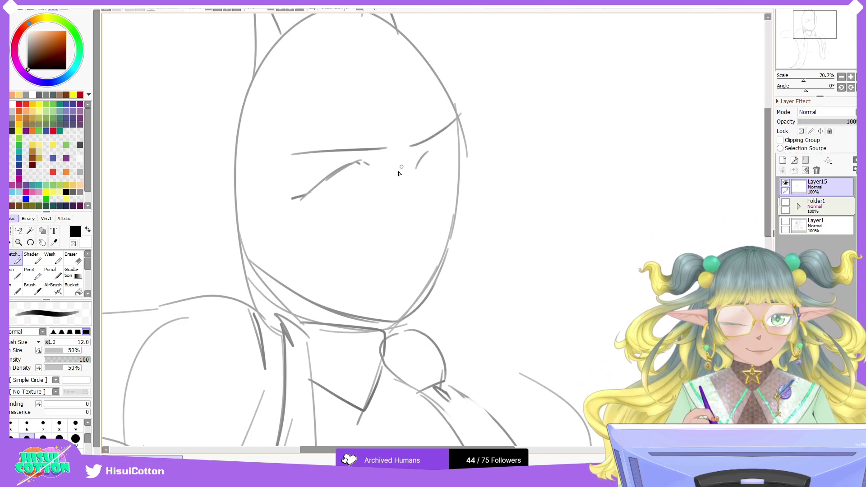
Step: Finish the far eye's upper lid and draw round irises with inner rings in both eyes
left_click_drag(430, 152, 467, 157)
mouse_move(299, 197)
left_mouse_down()
mouse_move(335, 173)
mouse_move(325, 199)
mouse_move(350, 180)
mouse_move(343, 204)
left_mouse_up()
key("ctrl+z")
key("ctrl+z")
key("ctrl+z")
key("ctrl+z")
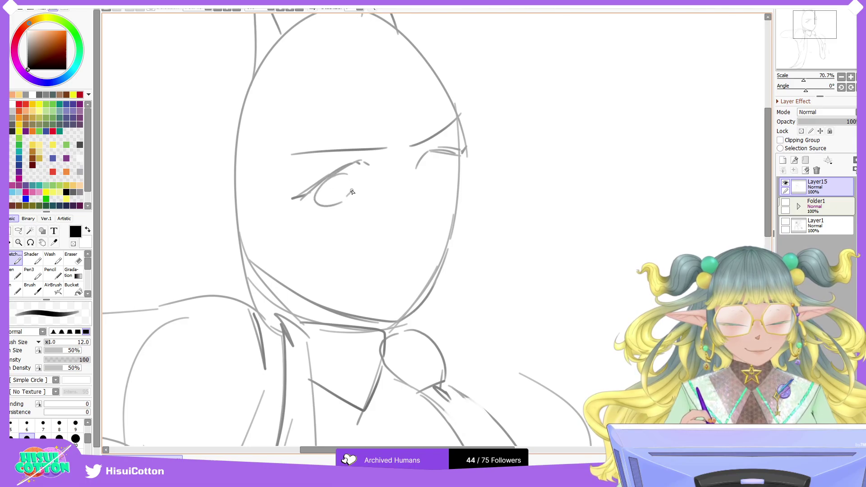
mouse_move(419, 180)
left_mouse_down()
mouse_move(438, 161)
mouse_move(448, 172)
left_mouse_up()
left_click_drag(346, 181, 338, 188)
mouse_move(430, 176)
left_mouse_down()
mouse_move(424, 167)
mouse_move(444, 174)
left_mouse_up()
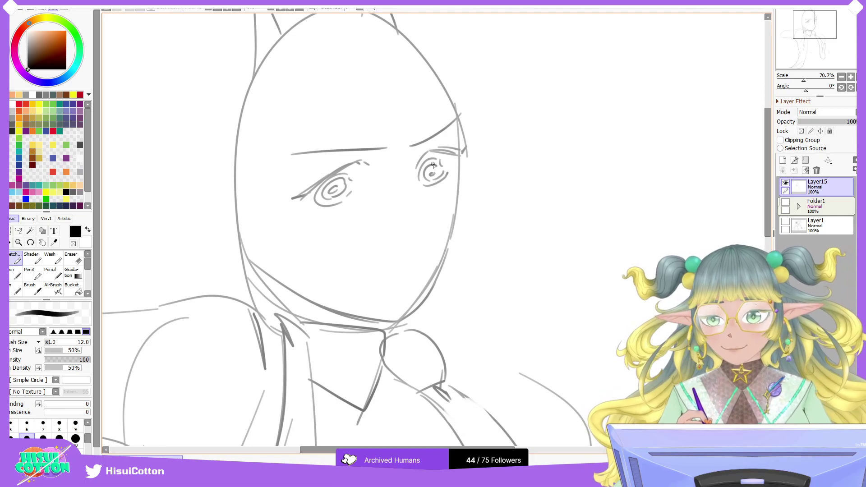
scroll(433, 174, "down", 1)
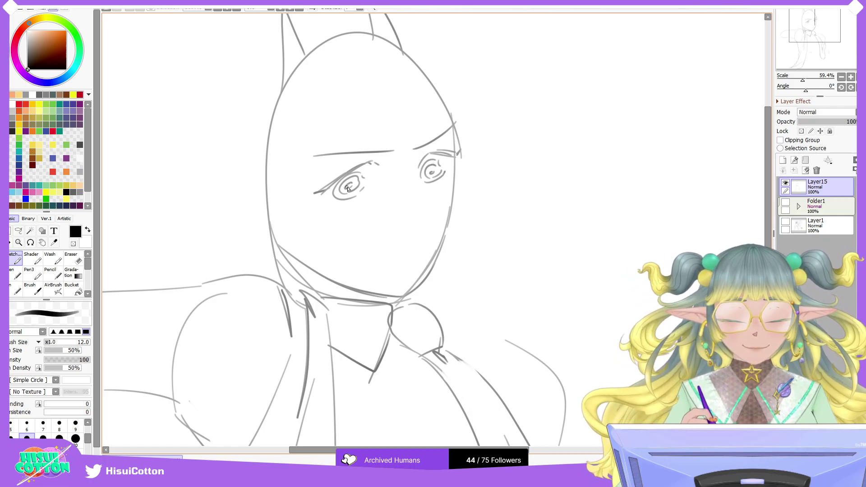
Step: Add crossed pupils, a pointed nose and short blush marks under the near eye
mouse_move(428, 170)
left_mouse_down()
mouse_move(411, 202)
mouse_move(397, 197)
mouse_move(413, 214)
mouse_move(418, 209)
mouse_move(399, 220)
left_mouse_up()
left_click_drag(403, 170, 409, 189)
left_click_drag(408, 187, 420, 208)
left_click_drag(330, 214, 334, 218)
left_click_drag(337, 215, 343, 220)
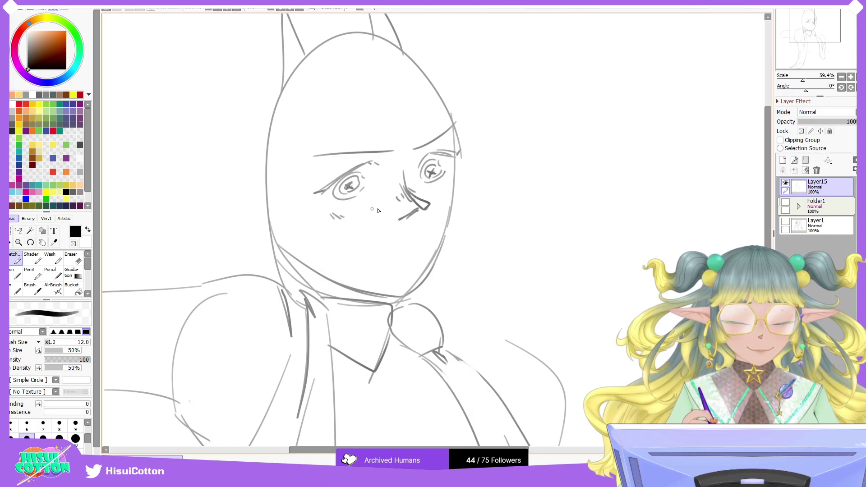
Step: Erase the far side of the face outline and redraw it as a curved cheek and jaw contour
left_click(72, 260)
left_click_drag(407, 289, 453, 208)
left_click(15, 261)
left_click_drag(455, 168, 455, 219)
mouse_move(458, 146)
left_mouse_down()
mouse_move(437, 251)
mouse_move(455, 157)
mouse_move(453, 231)
mouse_move(433, 268)
left_mouse_up()
key("ctrl+z")
key("ctrl+z")
key("ctrl+z")
mouse_move(295, 231)
left_mouse_down()
mouse_move(309, 260)
mouse_move(359, 295)
mouse_move(347, 280)
mouse_move(378, 293)
mouse_move(324, 276)
mouse_move(417, 291)
mouse_move(431, 278)
left_mouse_up()
key("ctrl+z")
key("ctrl+z")
Step: Sketch an open smiling mouth and close the chin line, adding another blush mark under the near eye
mouse_move(394, 249)
left_mouse_down()
mouse_move(432, 234)
mouse_move(412, 263)
left_mouse_up()
key("ctrl+z")
key("ctrl+z")
key("ctrl+z")
key("ctrl+z")
key("ctrl+z")
key("ctrl+z")
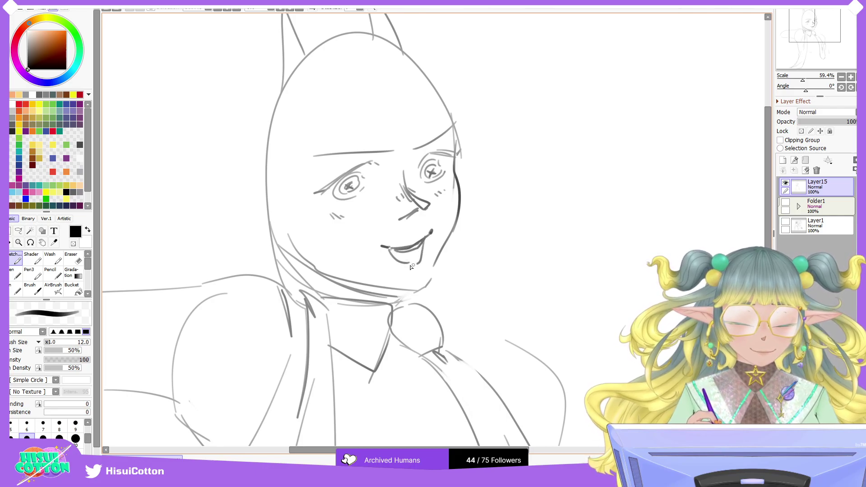
left_click_drag(344, 213, 347, 216)
mouse_move(414, 273)
left_mouse_down()
mouse_move(421, 271)
mouse_move(423, 287)
mouse_move(409, 292)
mouse_move(424, 292)
left_mouse_up()
key("ctrl+z")
mouse_move(381, 290)
left_mouse_down()
mouse_move(424, 289)
mouse_move(438, 241)
mouse_move(432, 276)
mouse_move(451, 235)
left_mouse_up()
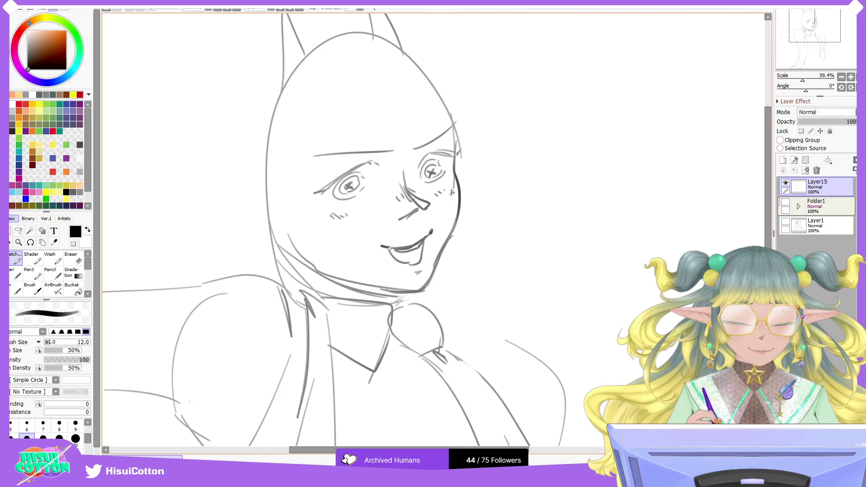
Step: Sketch long hair strands framing both sides of the face down to the collar and knot
left_click_drag(291, 125, 350, 306)
left_click_drag(274, 163, 303, 264)
left_click_drag(274, 199, 307, 309)
left_click_drag(265, 238, 355, 372)
left_click_drag(314, 255, 349, 306)
left_click_drag(457, 151, 480, 321)
left_click_drag(458, 156, 469, 353)
left_click_drag(443, 253, 458, 346)
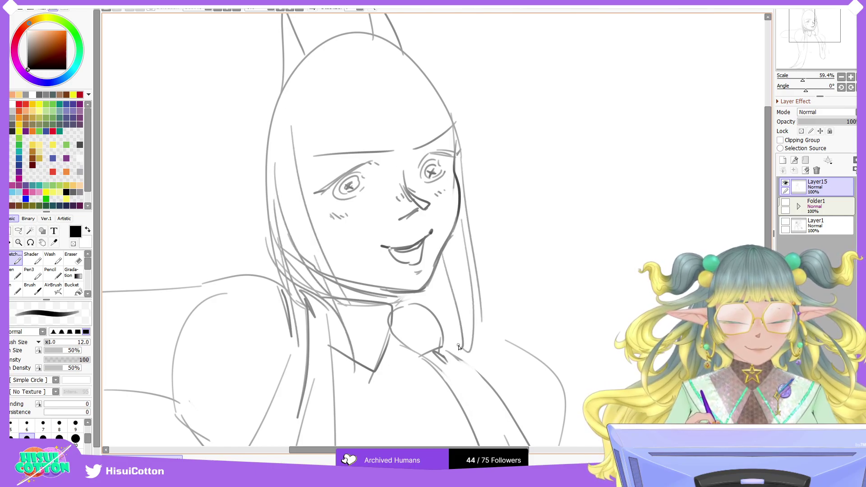
Step: Sketch the bangs falling across the forehead and the rounded outer contour of the hair over the crown
left_click_drag(389, 51, 402, 225)
mouse_move(406, 73)
left_mouse_down()
mouse_move(399, 217)
mouse_move(368, 280)
left_mouse_up()
left_click_drag(352, 91, 381, 176)
left_click_drag(330, 68, 369, 131)
mouse_move(330, 58)
left_mouse_down()
mouse_move(339, 95)
mouse_move(310, 181)
left_mouse_up()
mouse_move(322, 71)
left_mouse_down()
mouse_move(294, 194)
mouse_move(293, 153)
mouse_move(292, 208)
left_mouse_up()
mouse_move(264, 125)
left_mouse_down()
mouse_move(276, 206)
mouse_move(415, 52)
left_mouse_up()
left_click_drag(378, 32, 474, 113)
mouse_move(440, 62)
left_mouse_down()
mouse_move(464, 148)
mouse_move(445, 131)
left_mouse_up()
mouse_move(447, 129)
left_mouse_down()
mouse_move(432, 105)
mouse_move(474, 181)
left_mouse_up()
left_click_drag(477, 140, 469, 185)
Step: Sketch long back hair sweeping from both sides of the head toward the shoulders
scroll(468, 155, "down", 3)
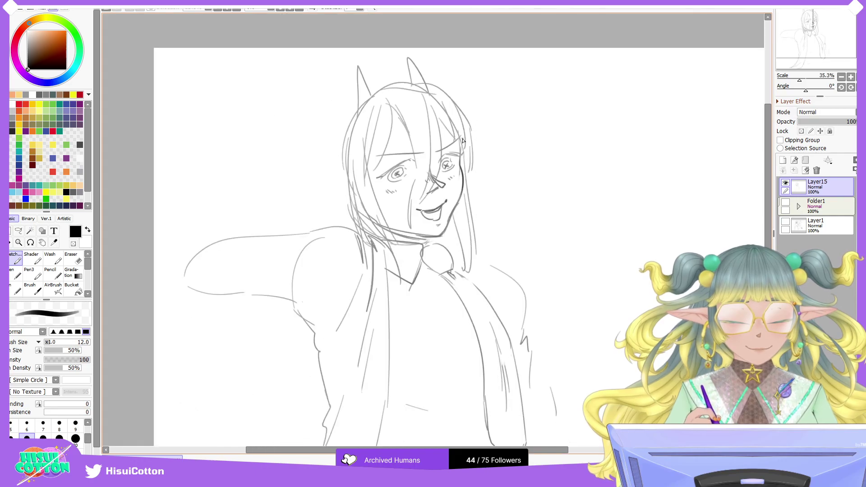
scroll(315, 158, "down", 1)
left_click_drag(341, 100, 304, 189)
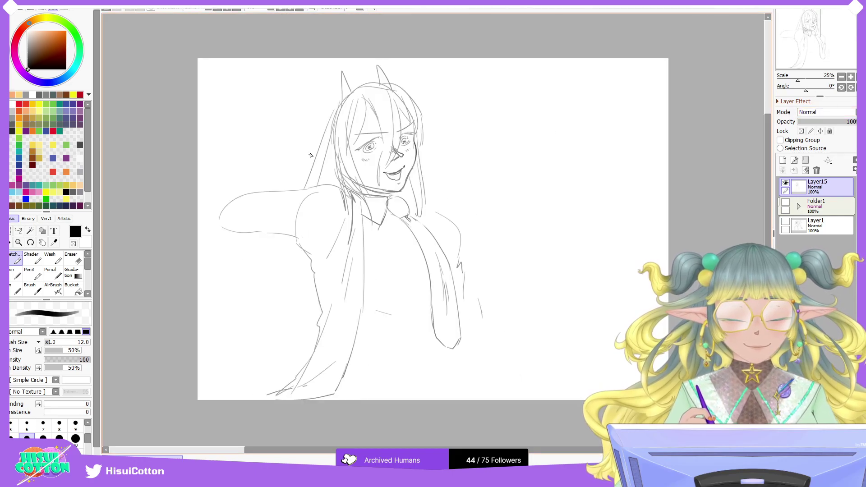
left_click_drag(424, 142, 465, 257)
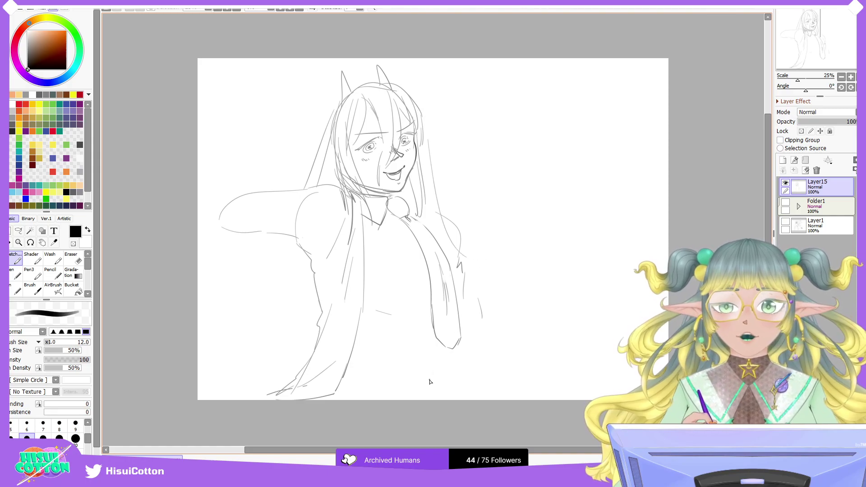
Step: Clear the sketch layer and draw a larger, rounder head outline with two pointed ears on top
left_click(806, 170)
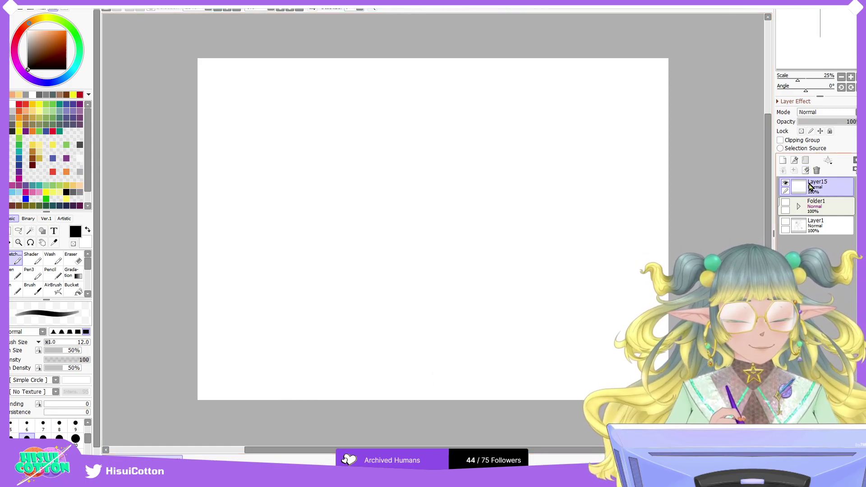
mouse_move(267, 212)
left_mouse_down()
mouse_move(407, 130)
mouse_move(417, 162)
left_mouse_up()
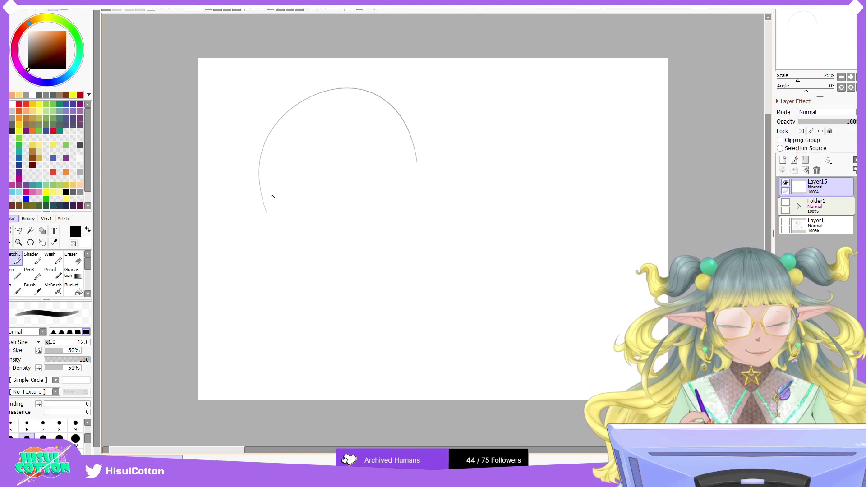
left_click_drag(331, 256, 391, 235)
left_click_drag(408, 219, 412, 193)
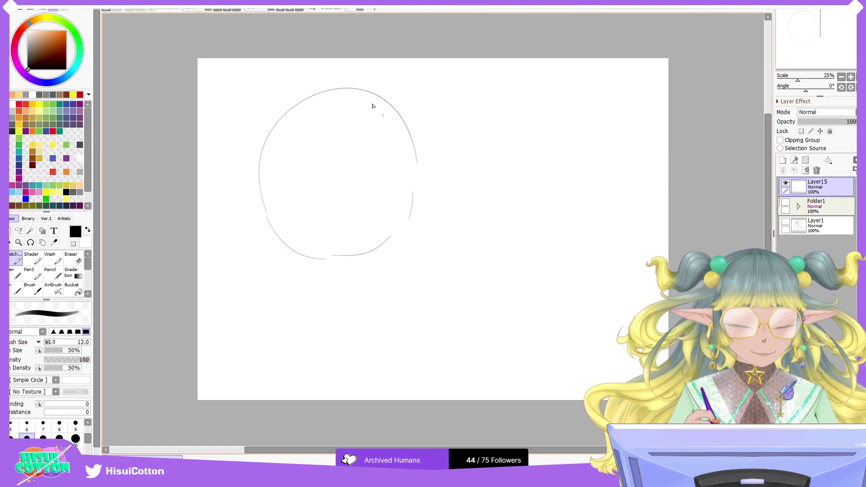
key("ctrl+z")
key("ctrl+z")
mouse_move(329, 259)
left_mouse_down()
mouse_move(406, 232)
mouse_move(414, 167)
left_mouse_up()
left_click_drag(270, 136, 287, 109)
left_click_drag(331, 92, 348, 84)
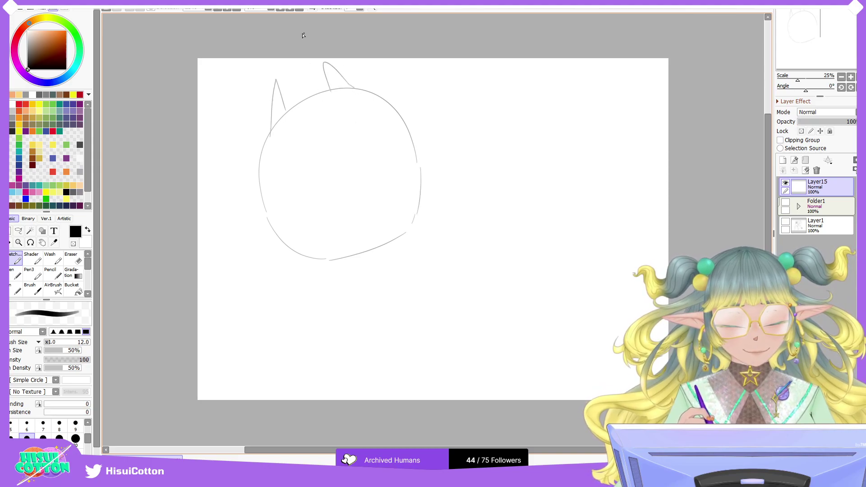
Step: Sketch two large eyes with lashes, round irises and crossed pupils, plus a small nose between them
mouse_move(334, 176)
left_mouse_down()
mouse_move(361, 144)
mouse_move(386, 150)
left_mouse_up()
key("ctrl+z")
key("ctrl+z")
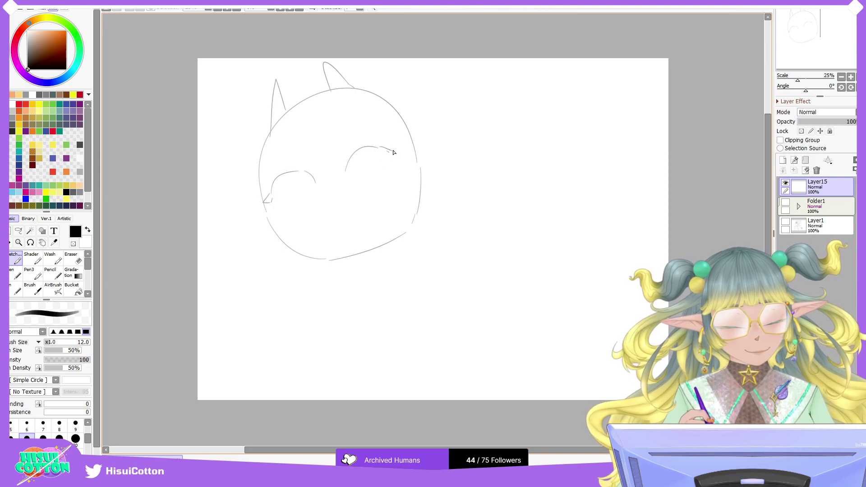
mouse_move(274, 197)
left_mouse_down()
mouse_move(294, 171)
mouse_move(312, 209)
mouse_move(308, 189)
left_mouse_up()
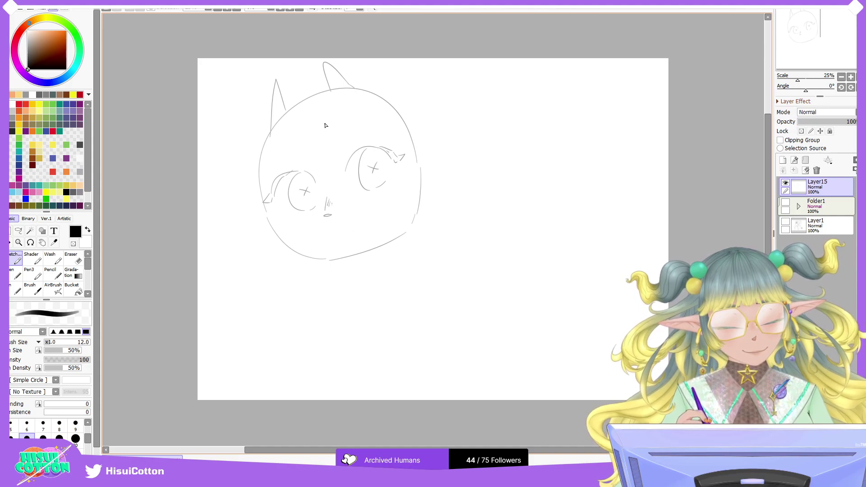
Step: Add angled eyebrows, a slanted mouth with the tongue sticking out, and short blush marks under the eyes
mouse_move(280, 164)
left_mouse_down()
mouse_move(314, 168)
mouse_move(369, 130)
left_mouse_up()
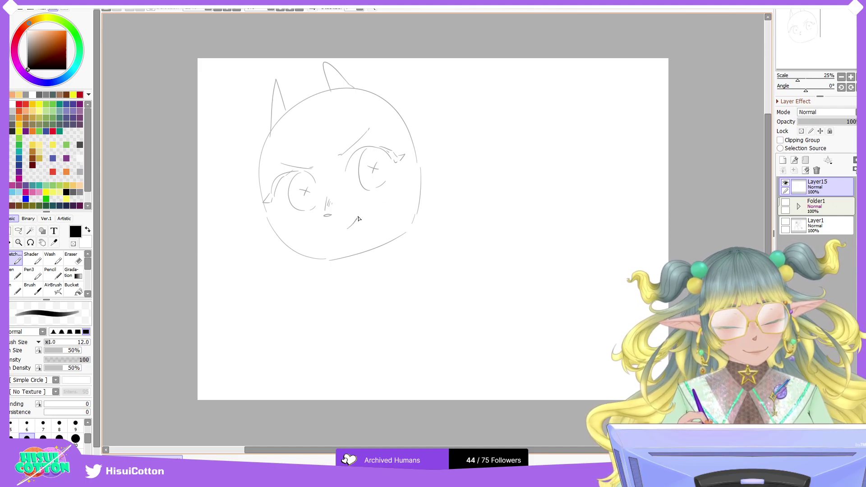
left_click_drag(359, 215, 343, 230)
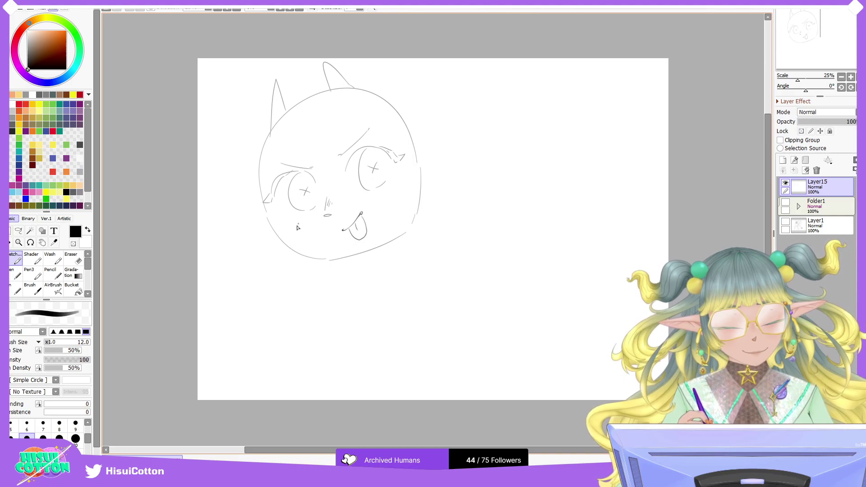
left_click_drag(375, 193, 376, 195)
left_click_drag(378, 193, 380, 195)
Step: Sketch long side locks beside the near cheek and a long strand falling between the eyes
left_click_drag(254, 160, 303, 316)
left_click_drag(258, 185, 264, 316)
left_click_drag(248, 237, 289, 329)
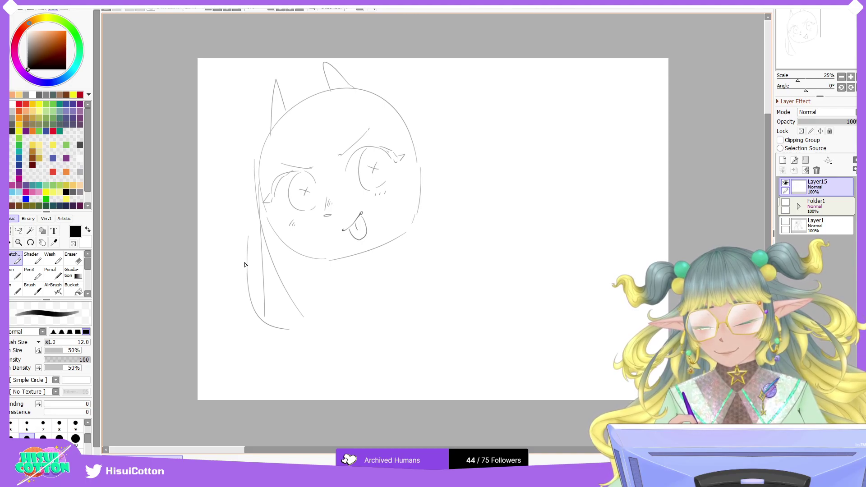
left_click_drag(320, 102, 308, 251)
left_click_drag(319, 159, 292, 285)
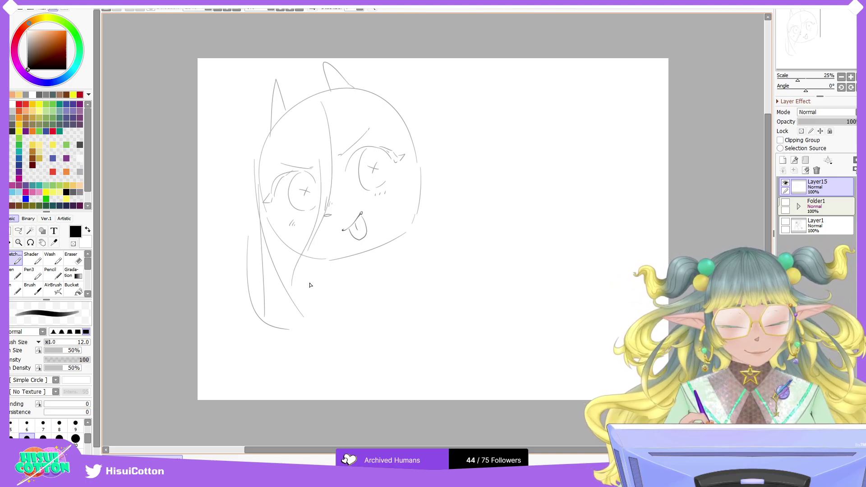
Step: Sketch bangs over the forehead and an outer hair contour along the near side of the head
left_click_drag(292, 130, 263, 188)
mouse_move(252, 189)
left_mouse_down()
mouse_move(259, 148)
mouse_move(297, 101)
mouse_move(320, 168)
mouse_move(306, 115)
left_mouse_up()
mouse_move(312, 93)
left_mouse_down()
mouse_move(237, 195)
mouse_move(248, 234)
left_mouse_up()
left_click_drag(244, 190, 258, 233)
left_click_drag(250, 222, 272, 276)
left_click_drag(325, 94, 409, 148)
left_click_drag(381, 118, 420, 181)
Step: Erase the head, ear and side lock lines that overlap the hair
left_click(73, 257)
mouse_move(257, 218)
left_mouse_down()
mouse_move(253, 183)
mouse_move(259, 253)
mouse_move(260, 167)
mouse_move(305, 104)
mouse_move(372, 92)
mouse_move(415, 131)
mouse_move(418, 155)
left_mouse_up()
left_click(15, 259)
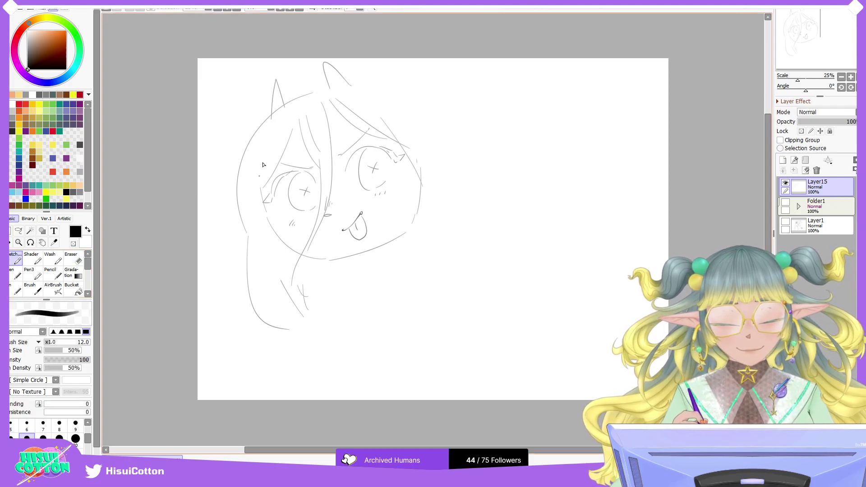
Step: Redraw the side locks with curled ends and fill out the crown and far side of the hair with strands
left_click_drag(261, 205, 279, 270)
left_click_drag(245, 197, 254, 234)
mouse_move(261, 249)
left_mouse_down()
mouse_move(286, 281)
mouse_move(297, 325)
mouse_move(325, 353)
left_mouse_up()
mouse_move(242, 206)
left_mouse_down()
mouse_move(270, 140)
mouse_move(295, 109)
left_mouse_up()
left_click_drag(259, 132, 305, 101)
mouse_move(269, 179)
left_mouse_down()
mouse_move(303, 105)
mouse_move(254, 181)
mouse_move(263, 202)
mouse_move(287, 109)
mouse_move(310, 118)
mouse_move(321, 136)
left_mouse_up()
mouse_move(343, 86)
left_mouse_down()
mouse_move(383, 91)
mouse_move(416, 164)
left_mouse_up()
left_click_drag(371, 103, 400, 131)
mouse_move(389, 91)
left_mouse_down()
mouse_move(415, 133)
mouse_move(429, 198)
left_mouse_up()
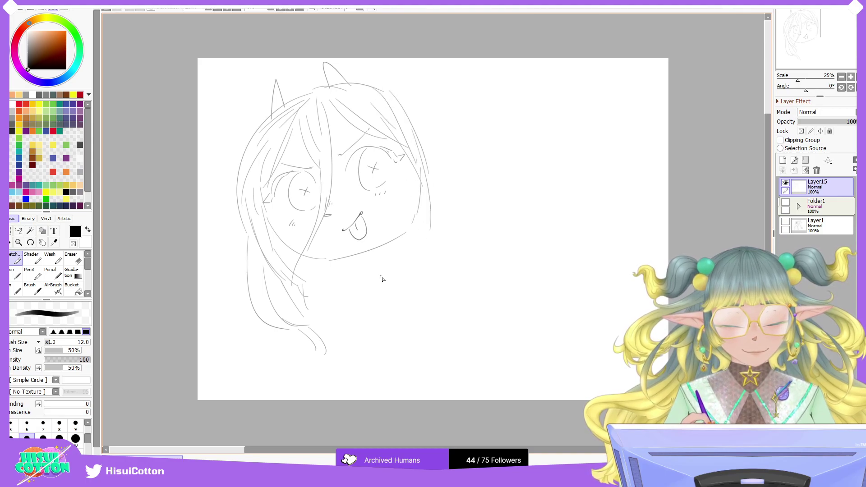
Step: Sketch a raised open hand with spread fingers and palm creases beside the far cheek
left_click_drag(409, 236, 419, 209)
key("ctrl+z")
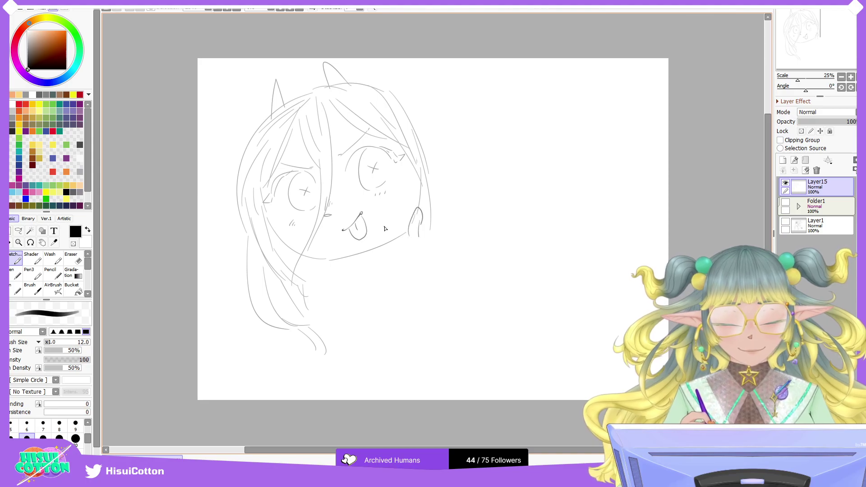
mouse_move(408, 234)
left_mouse_down()
mouse_move(415, 209)
mouse_move(420, 238)
left_mouse_up()
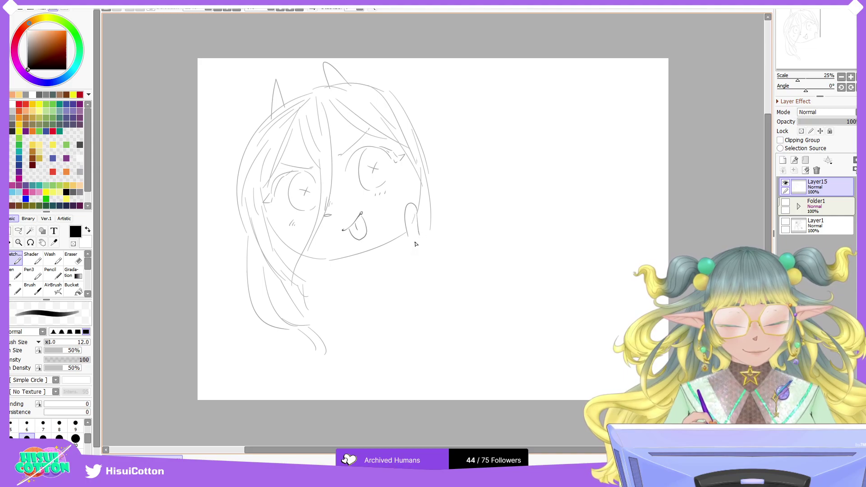
mouse_move(422, 233)
left_mouse_down()
mouse_move(447, 211)
mouse_move(448, 221)
mouse_move(427, 206)
mouse_move(437, 210)
mouse_move(434, 234)
mouse_move(450, 213)
mouse_move(447, 248)
mouse_move(464, 240)
mouse_move(452, 265)
mouse_move(393, 263)
mouse_move(408, 269)
mouse_move(393, 252)
mouse_move(411, 271)
left_mouse_up()
key("ctrl+z")
key("ctrl+z")
key("ctrl+z")
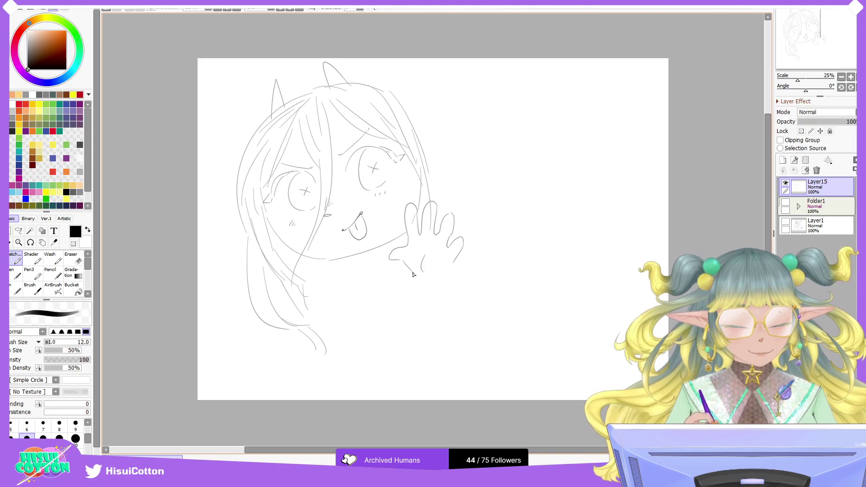
mouse_move(404, 265)
left_mouse_down()
mouse_move(424, 274)
mouse_move(450, 271)
left_mouse_up()
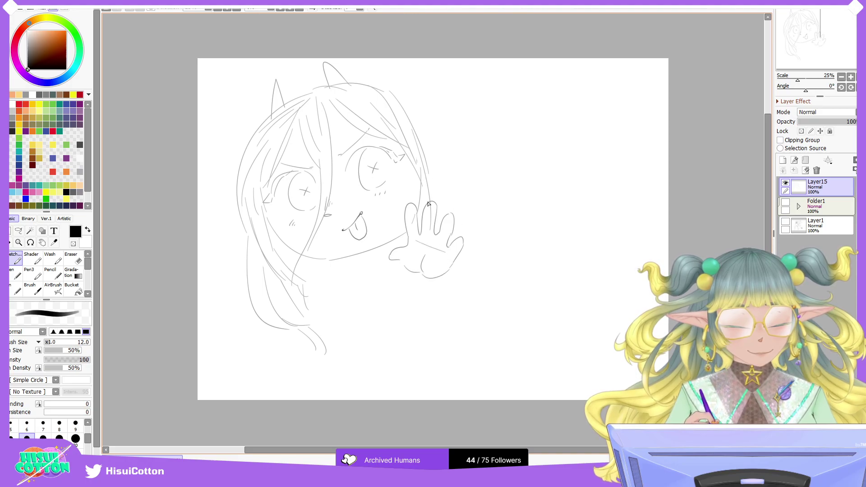
Step: Sketch a second hand under the chin with its fingers pointing sideways and a forearm bent below it
left_click_drag(371, 275, 361, 305)
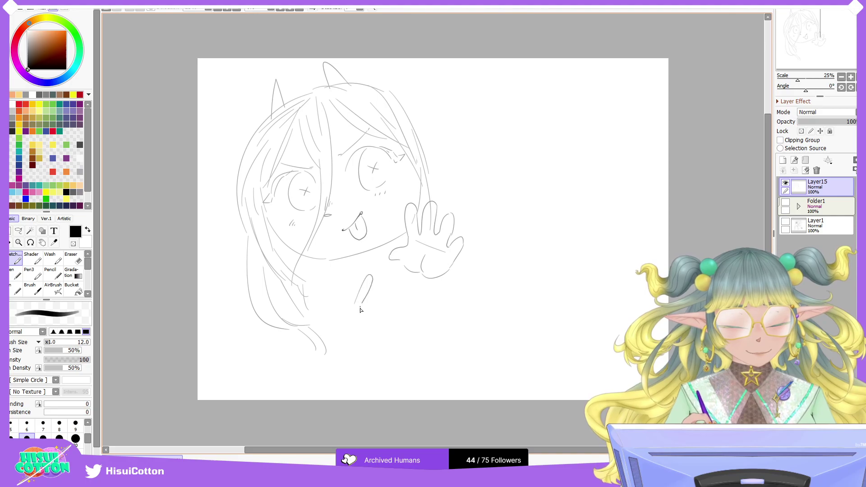
key("ctrl+z")
mouse_move(337, 264)
left_mouse_down()
mouse_move(371, 265)
mouse_move(322, 291)
mouse_move(354, 284)
mouse_move(368, 268)
mouse_move(361, 276)
left_mouse_up()
key("ctrl+z")
key("ctrl+z")
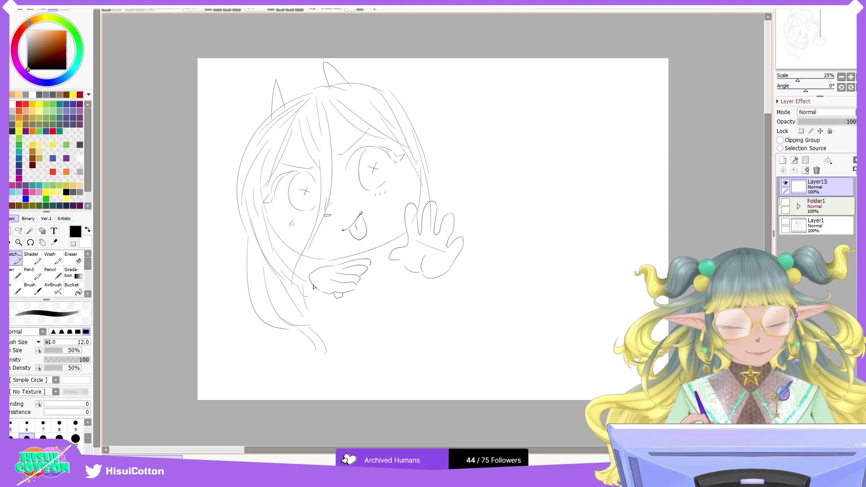
mouse_move(309, 275)
left_mouse_down()
mouse_move(300, 344)
mouse_move(322, 291)
mouse_move(288, 307)
mouse_move(299, 275)
mouse_move(314, 258)
left_mouse_up()
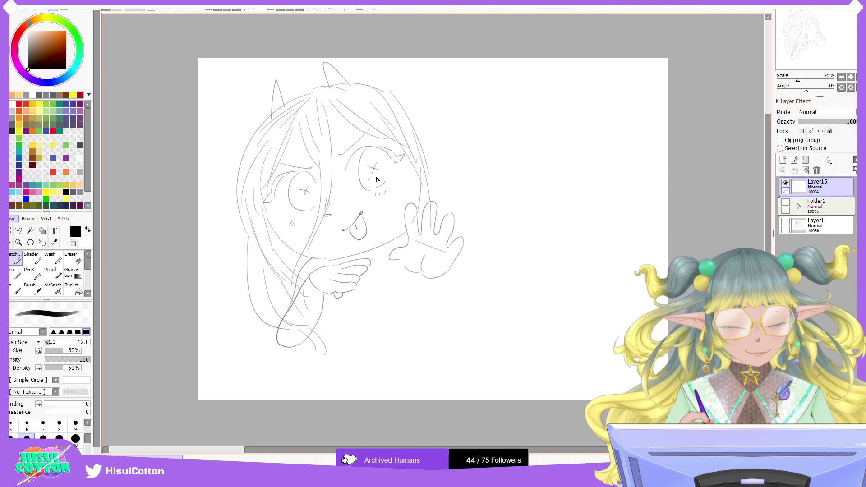
Step: Sketch the raised hand's forearm, redrawing it as a longer rounded shape below the wrist
left_click_drag(407, 273, 436, 323)
key("ctrl+z")
mouse_move(412, 274)
left_mouse_down()
mouse_move(432, 325)
mouse_move(439, 277)
left_mouse_up()
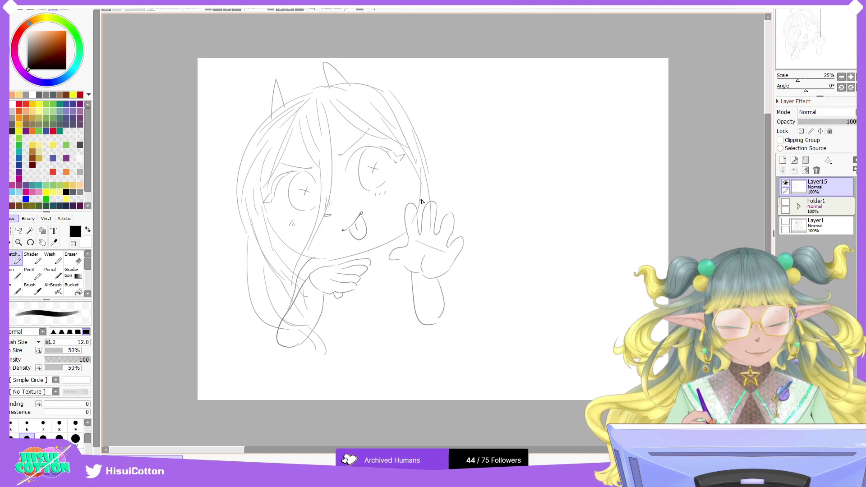
key("ctrl+z")
key("ctrl+z")
key("ctrl+z")
key("ctrl+y")
key("ctrl+z")
mouse_move(409, 273)
left_mouse_down()
mouse_move(422, 338)
mouse_move(437, 325)
mouse_move(440, 281)
left_mouse_up()
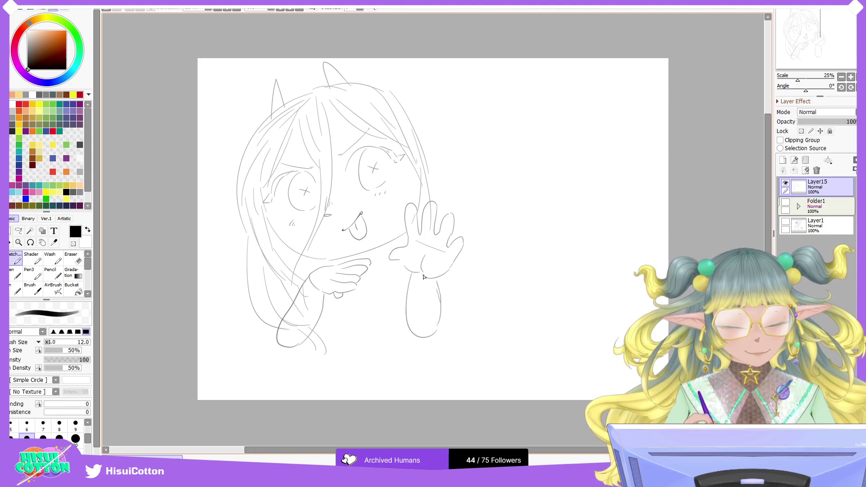
Step: Sketch the neck, near shoulder and collar lines, joining the chest to the raised forearm's elbow
key("ctrl+z")
mouse_move(318, 324)
left_mouse_down()
mouse_move(336, 304)
mouse_move(346, 331)
left_mouse_up()
mouse_move(343, 322)
left_mouse_down()
mouse_move(366, 354)
mouse_move(345, 325)
mouse_move(318, 389)
left_mouse_up()
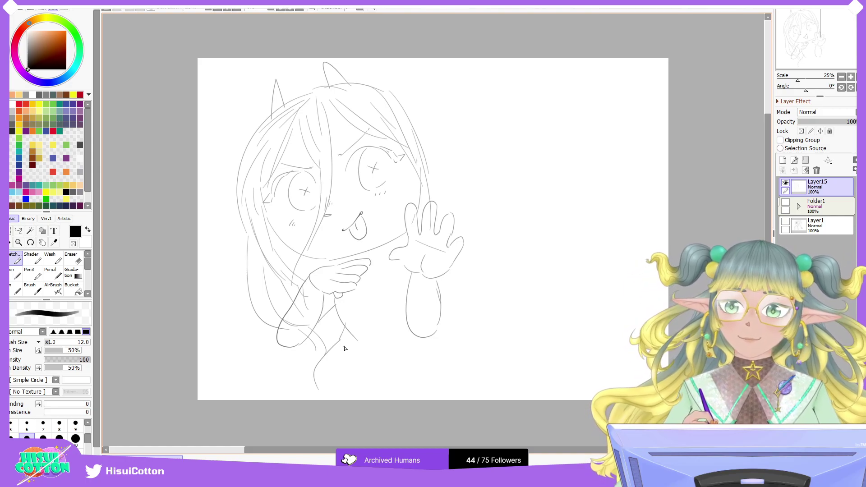
mouse_move(342, 343)
left_mouse_down()
mouse_move(353, 365)
mouse_move(351, 352)
mouse_move(374, 360)
mouse_move(410, 332)
left_mouse_up()
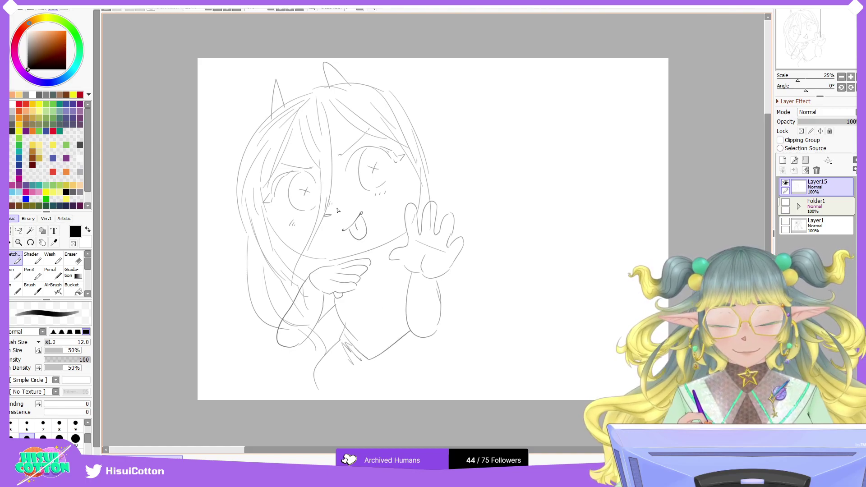
Step: Sketch the squared-off hem panel below the chest and the open jacket's front edge with folds near the raised elbow
mouse_move(368, 362)
left_mouse_down()
mouse_move(346, 383)
mouse_move(323, 359)
mouse_move(336, 342)
mouse_move(335, 372)
mouse_move(366, 363)
left_mouse_up()
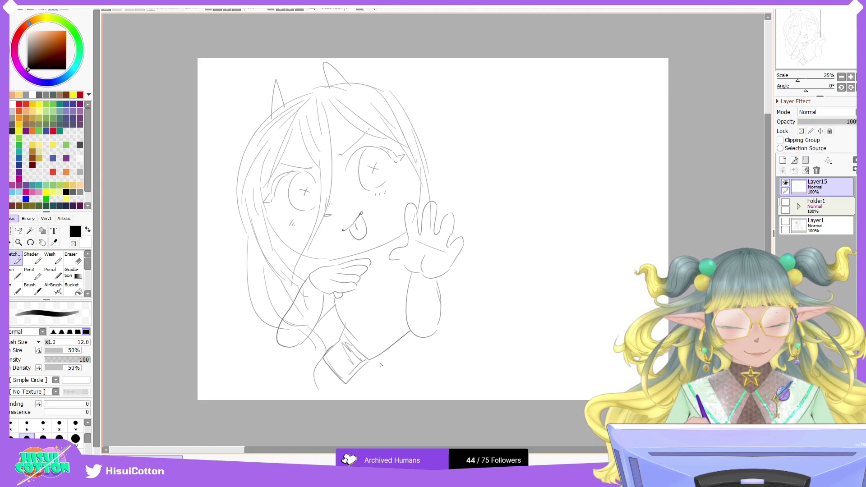
key("ctrl+z")
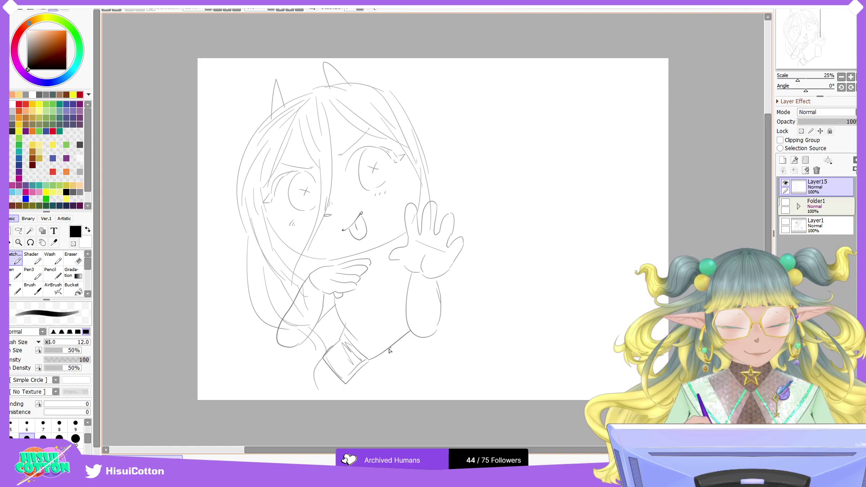
mouse_move(386, 352)
left_mouse_down()
mouse_move(404, 340)
mouse_move(368, 357)
mouse_move(372, 332)
left_mouse_up()
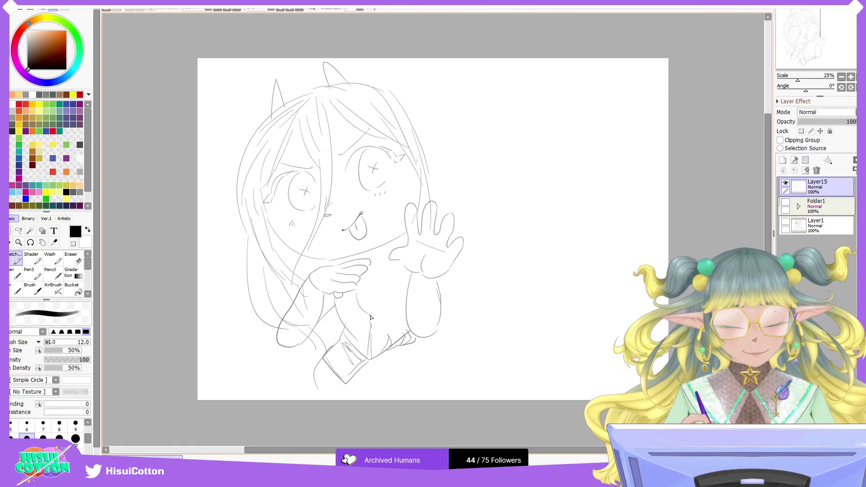
Step: Sketch the shirt collar between the hands and a knotted necktie hanging down the chest
left_click_drag(371, 322, 368, 281)
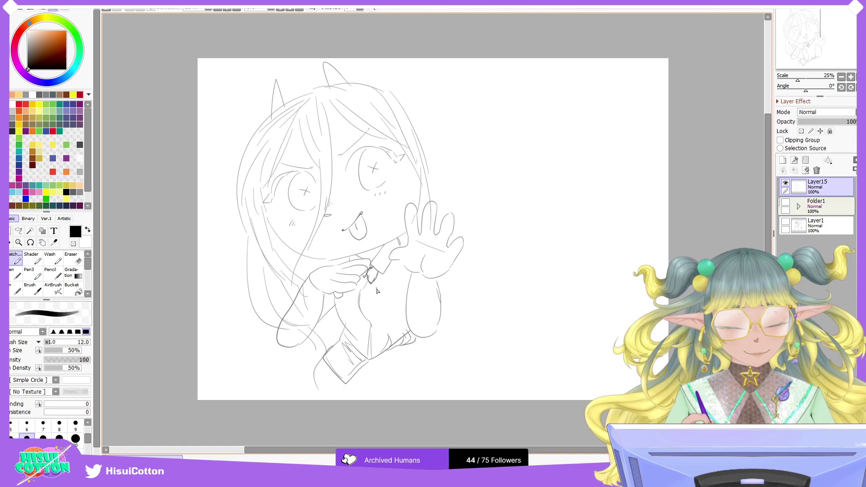
mouse_move(368, 281)
left_mouse_down()
mouse_move(375, 356)
mouse_move(383, 330)
mouse_move(372, 318)
mouse_move(371, 330)
mouse_move(371, 288)
mouse_move(373, 335)
left_mouse_up()
key("ctrl+z")
key("ctrl+z")
key("ctrl+z")
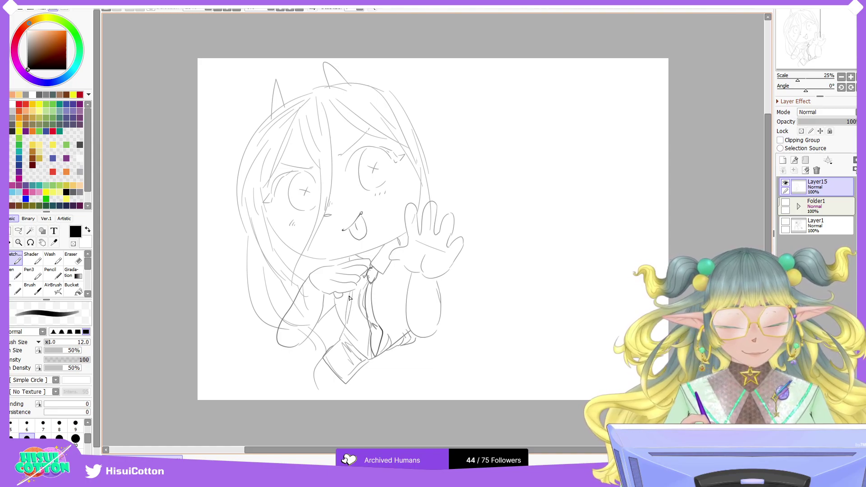
Step: Sketch the jacket's near edge and side line, cleaning up overlapping strokes with the eraser at size 32
mouse_move(328, 353)
left_mouse_down()
mouse_move(306, 384)
mouse_move(340, 338)
mouse_move(306, 395)
mouse_move(336, 336)
mouse_move(335, 305)
mouse_move(337, 334)
left_mouse_up()
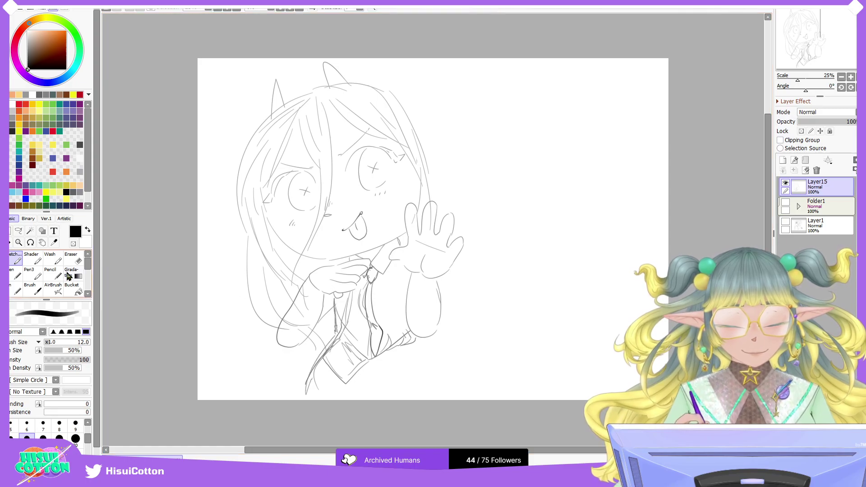
key("e")
left_click_drag(65, 344, 58, 344)
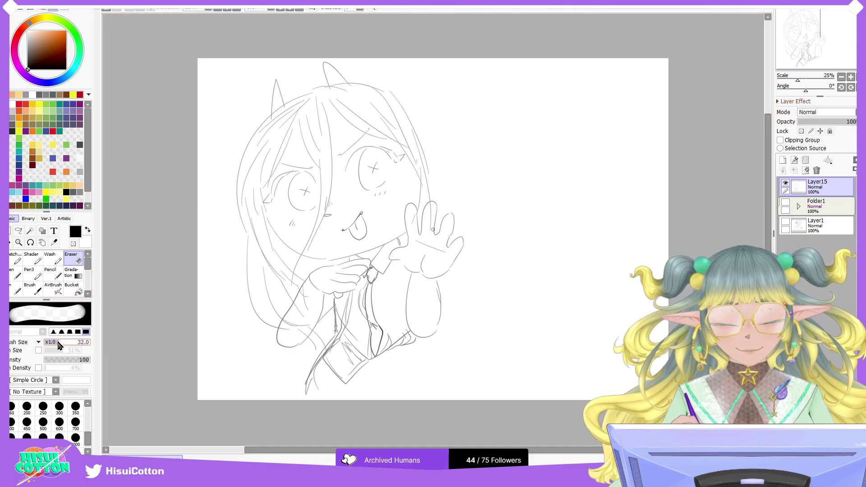
mouse_move(338, 314)
left_mouse_down()
mouse_move(342, 331)
mouse_move(316, 383)
mouse_move(323, 361)
left_mouse_up()
left_click(17, 269)
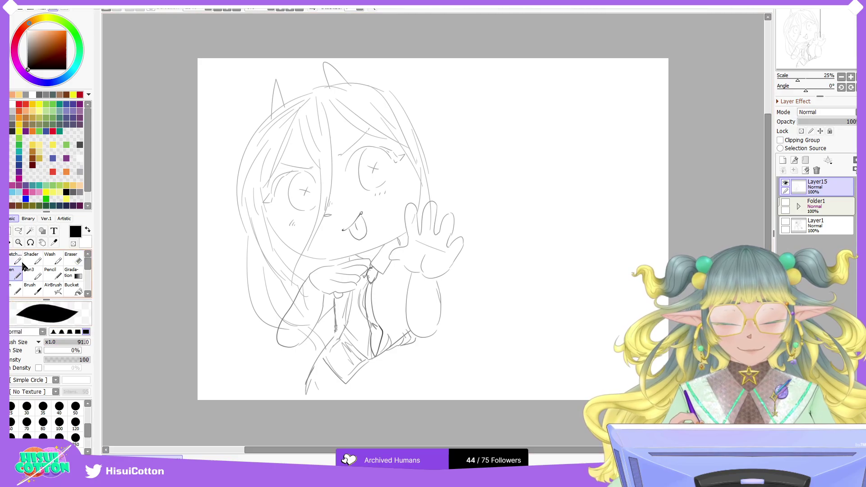
left_click(18, 260)
left_click_drag(313, 374, 336, 343)
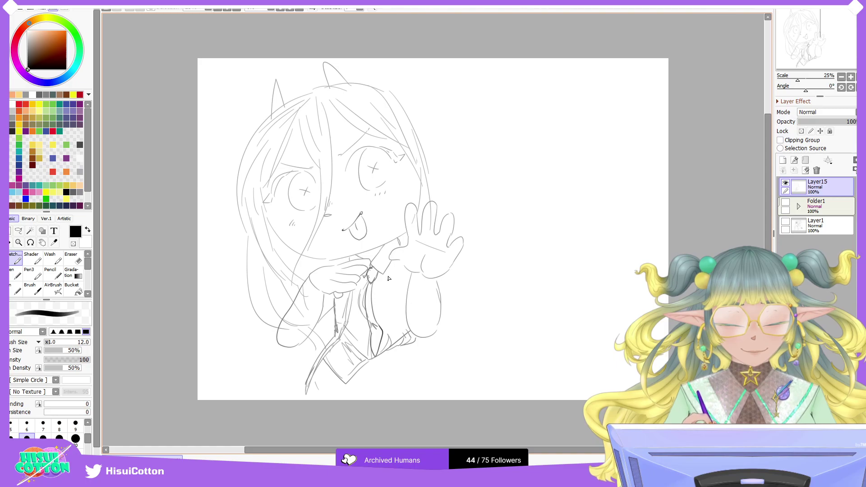
Step: Sketch the jacket's far edge beside the raised forearm and the hair's outer line from the crown to the raised hand
left_click_drag(390, 263, 403, 318)
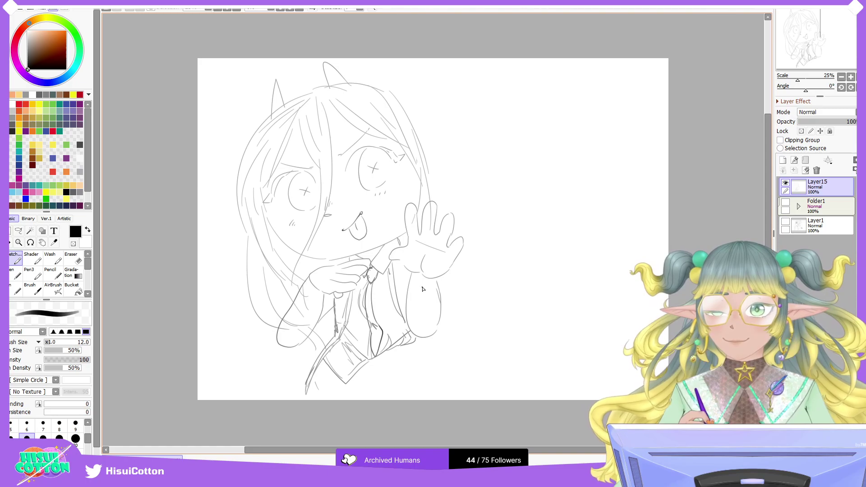
mouse_move(392, 90)
left_mouse_down()
mouse_move(444, 174)
mouse_move(454, 238)
left_mouse_up()
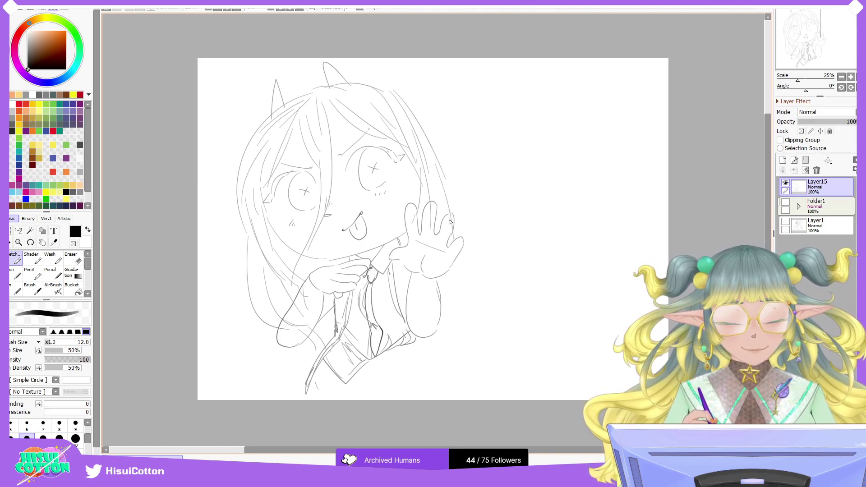
key("ctrl+z")
key("ctrl+z")
key("ctrl+z")
mouse_move(397, 93)
left_mouse_down()
mouse_move(416, 115)
mouse_move(454, 210)
left_mouse_up()
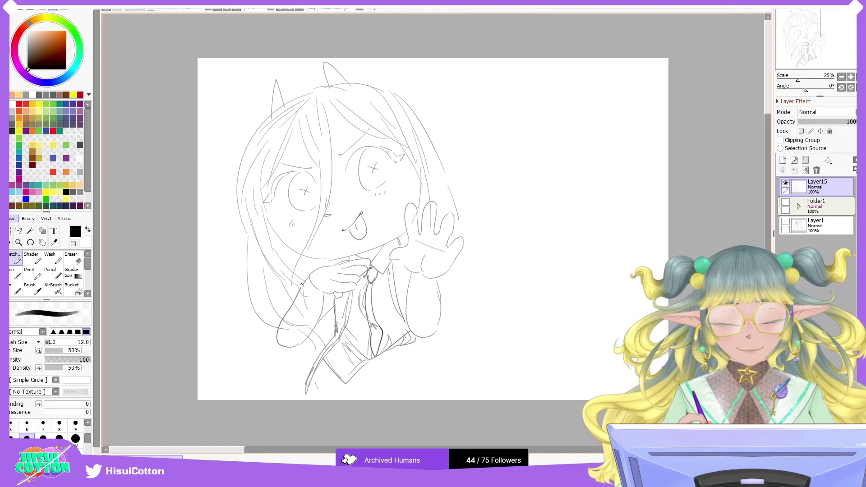
Step: Reshape the sleeve below the chin hand with a fuller, folded outline, erasing the overlapping forearm and hair lines
mouse_move(307, 279)
left_mouse_down()
mouse_move(327, 300)
mouse_move(323, 317)
left_mouse_up()
left_click_drag(302, 285, 277, 332)
key("ctrl+z")
mouse_move(300, 286)
left_mouse_down()
mouse_move(280, 340)
mouse_move(290, 352)
mouse_move(312, 336)
left_mouse_up()
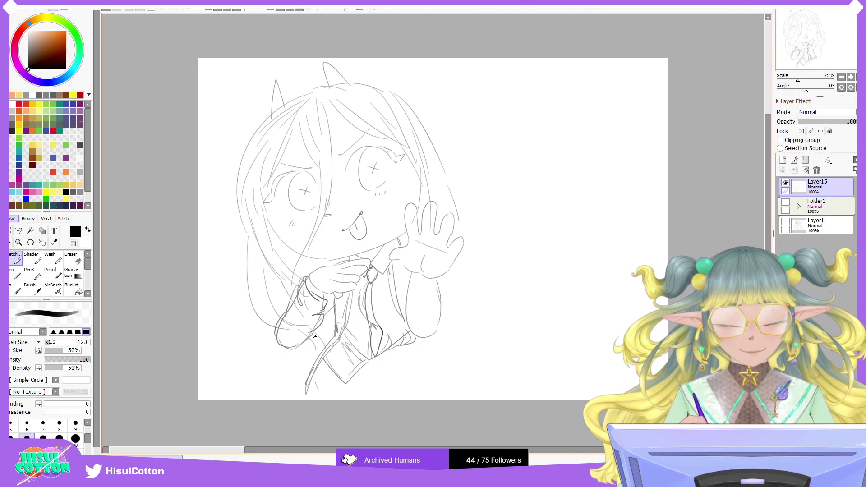
key("e")
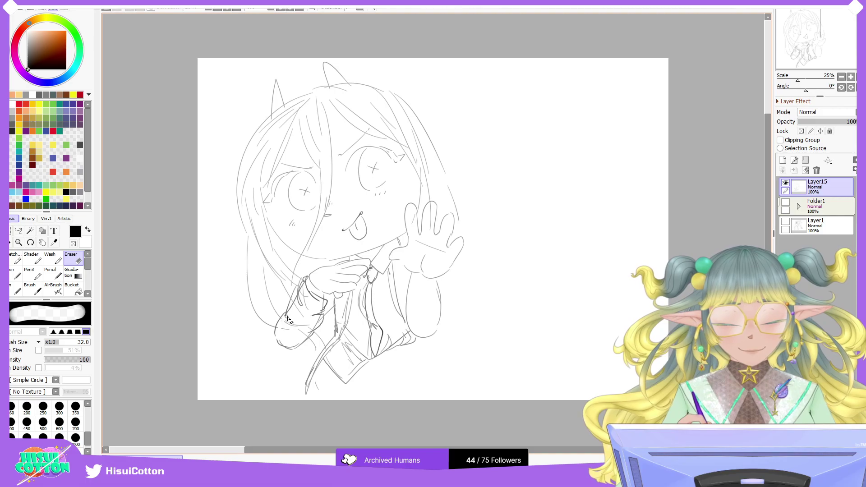
mouse_move(282, 326)
left_mouse_down()
mouse_move(295, 321)
mouse_move(292, 332)
mouse_move(289, 314)
mouse_move(300, 315)
mouse_move(303, 284)
mouse_move(321, 308)
mouse_move(312, 333)
left_mouse_up()
key("e")
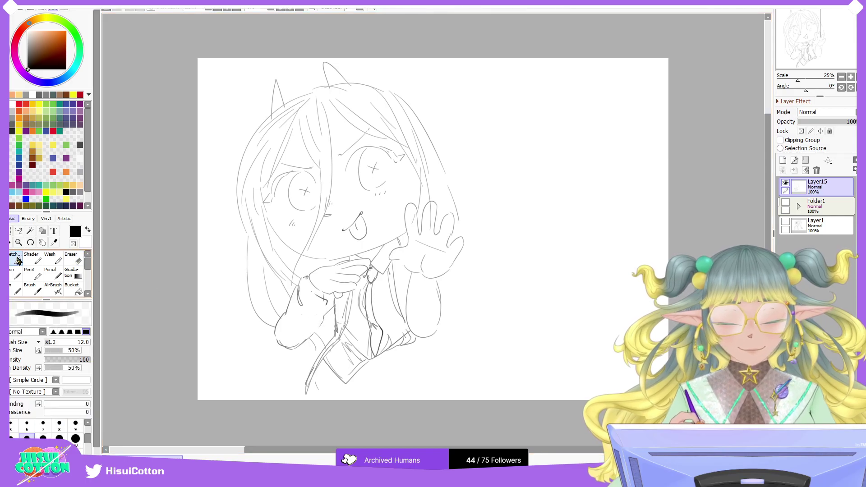
Step: Sketch ribbed cuffs at both wrists and add fabric folds to the two sleeves
left_click_drag(307, 280, 309, 286)
left_click_drag(311, 284, 318, 295)
left_click_drag(322, 293, 308, 339)
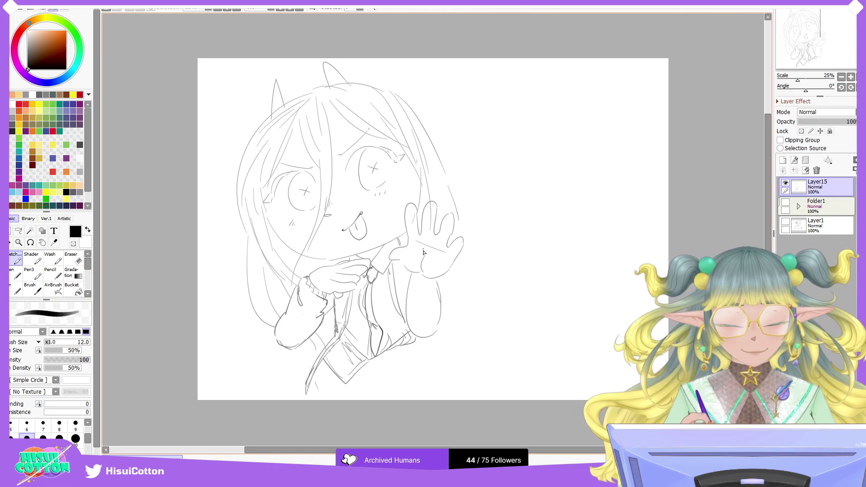
mouse_move(407, 271)
left_mouse_down()
mouse_move(419, 284)
mouse_move(441, 283)
mouse_move(420, 307)
mouse_move(431, 336)
left_mouse_up()
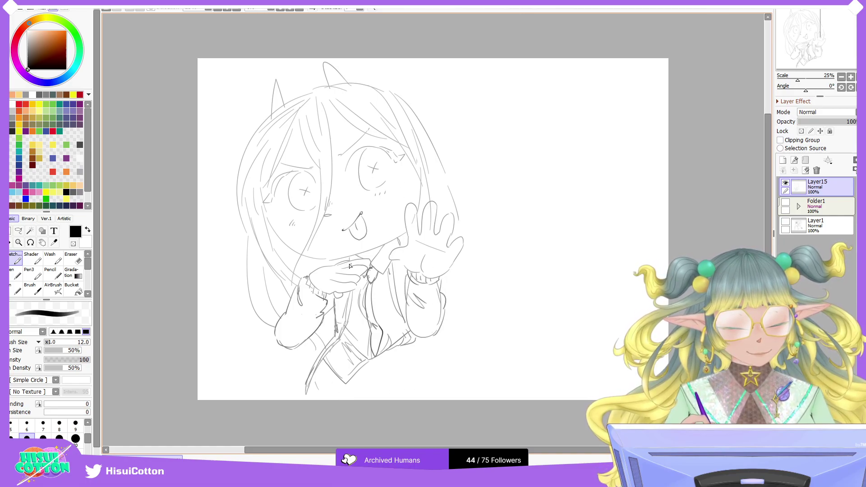
Step: Sketch the lower body's outer contours, hem band and gathered folds down to the canvas's lower edge
mouse_move(347, 399)
left_mouse_down()
mouse_move(369, 369)
mouse_move(386, 373)
mouse_move(406, 400)
left_mouse_up()
left_click_drag(417, 338, 431, 397)
mouse_move(324, 366)
left_mouse_down()
mouse_move(320, 404)
mouse_move(377, 381)
mouse_move(366, 380)
mouse_move(371, 388)
mouse_move(357, 399)
mouse_move(373, 393)
mouse_move(369, 381)
mouse_move(384, 394)
left_mouse_up()
key("ctrl+z")
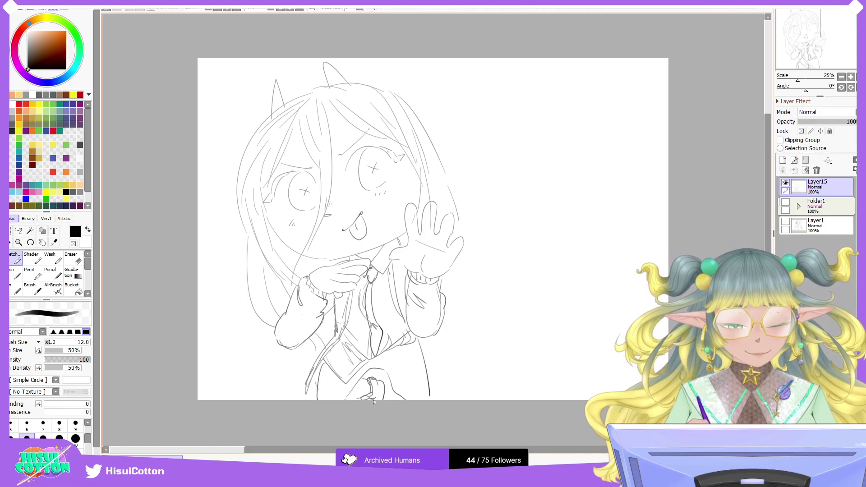
mouse_move(379, 397)
left_mouse_down()
mouse_move(380, 383)
mouse_move(384, 401)
left_mouse_up()
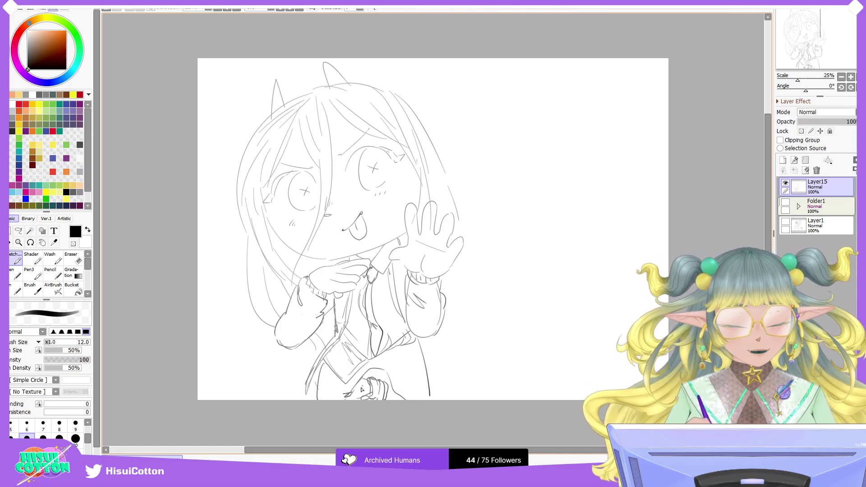
left_click_drag(392, 392, 421, 401)
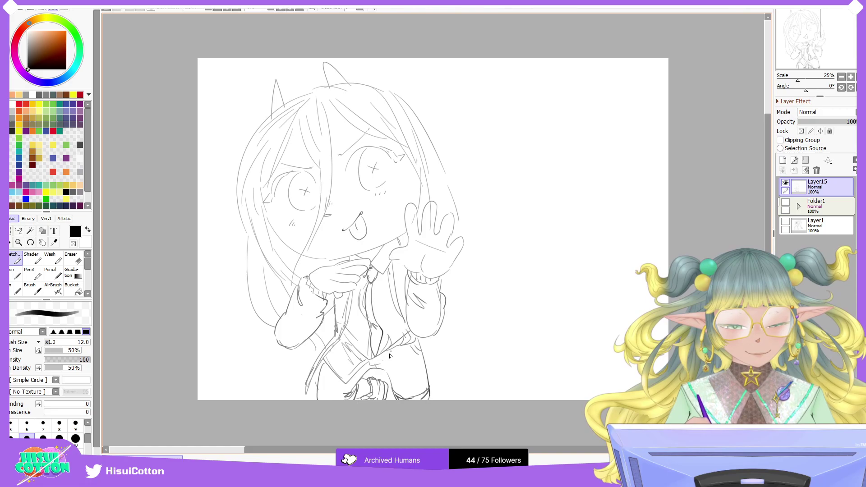
left_click_drag(380, 368, 353, 398)
left_click_drag(380, 369, 408, 396)
left_click_drag(419, 351, 416, 338)
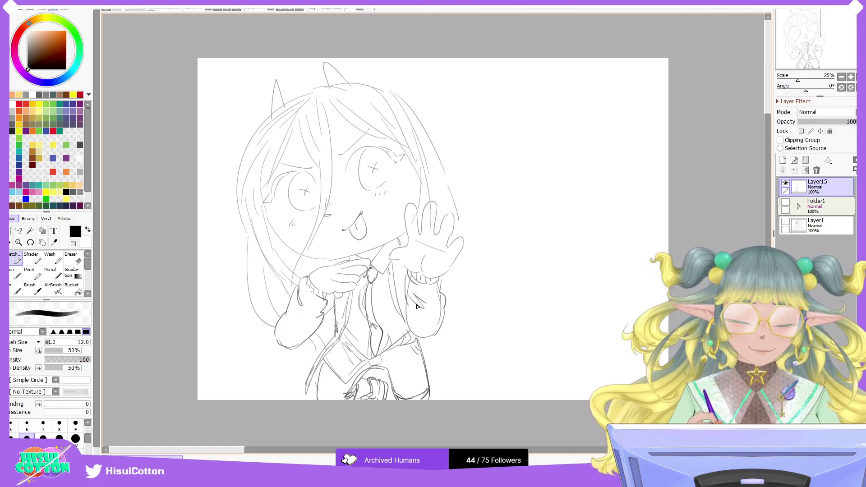
Step: Sketch long hair strands falling behind the raised hand and tapering inward beside the sleeve
mouse_move(458, 213)
left_mouse_down()
mouse_move(463, 272)
mouse_move(496, 304)
mouse_move(470, 328)
mouse_move(453, 282)
left_mouse_up()
key("ctrl+z")
left_click_drag(451, 183, 477, 284)
mouse_move(459, 217)
left_mouse_down()
mouse_move(469, 337)
mouse_move(441, 359)
left_mouse_up()
mouse_move(458, 304)
left_mouse_down()
mouse_move(428, 349)
mouse_move(440, 354)
mouse_move(442, 370)
left_mouse_up()
left_click_drag(452, 337, 436, 361)
left_click_drag(450, 317, 441, 340)
left_click_drag(448, 300, 442, 339)
Step: Sketch curled hair ends below the near elbow and loose strands between that arm and the jacket
mouse_move(280, 372)
left_mouse_down()
mouse_move(267, 382)
mouse_move(293, 358)
mouse_move(261, 322)
left_mouse_up()
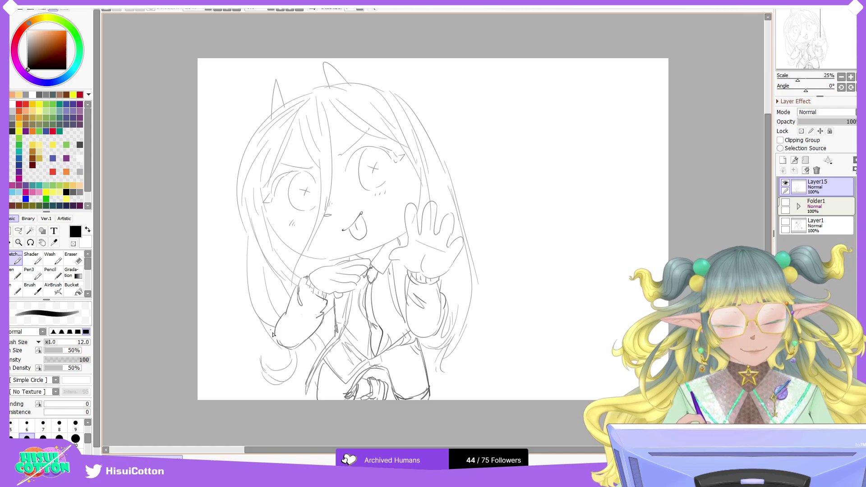
mouse_move(286, 354)
left_mouse_down()
mouse_move(281, 371)
mouse_move(299, 393)
left_mouse_up()
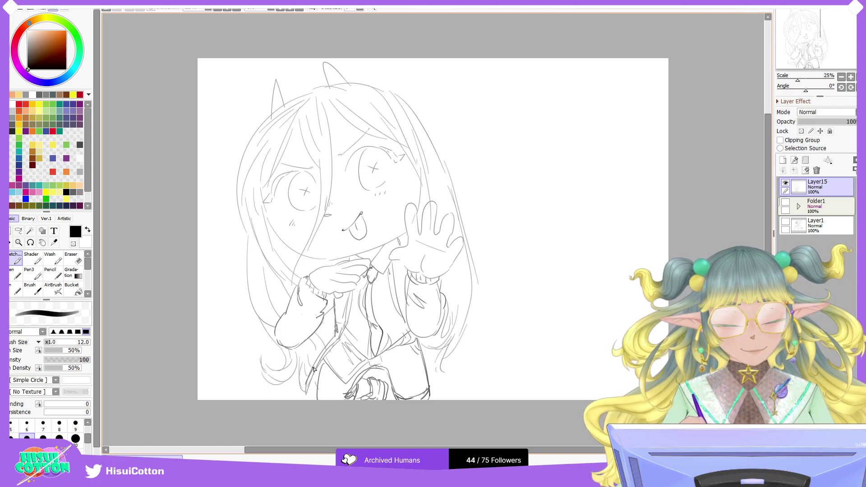
mouse_move(327, 320)
left_mouse_down()
mouse_move(318, 344)
mouse_move(333, 334)
left_mouse_up()
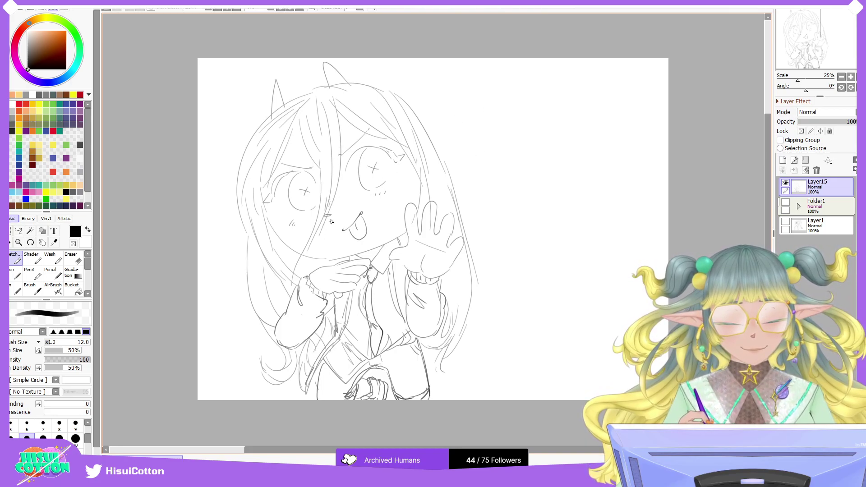
Step: Add strands to the fringe and crown, and sketch curved side locks framing both cheeks, cleaning up the near cheek
mouse_move(305, 260)
left_mouse_down()
mouse_move(306, 248)
mouse_move(297, 292)
left_mouse_up()
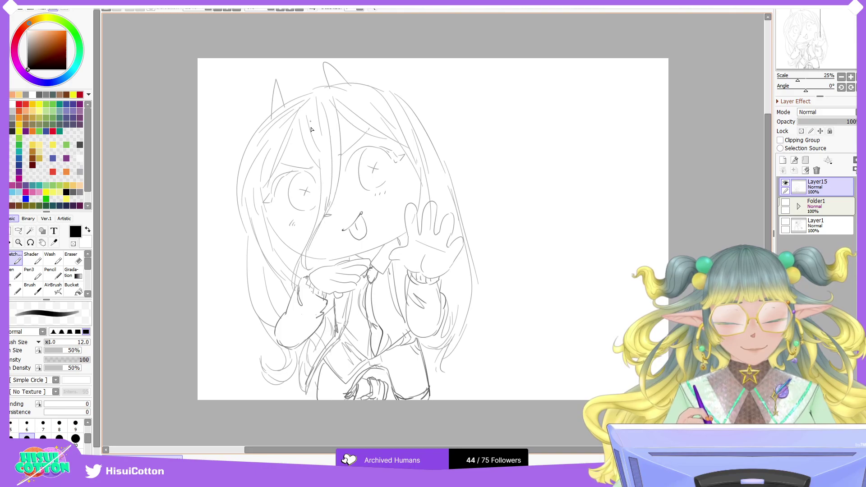
mouse_move(299, 105)
left_mouse_down()
mouse_move(322, 196)
mouse_move(299, 105)
mouse_move(315, 89)
mouse_move(286, 107)
mouse_move(315, 88)
mouse_move(330, 105)
mouse_move(352, 96)
left_mouse_up()
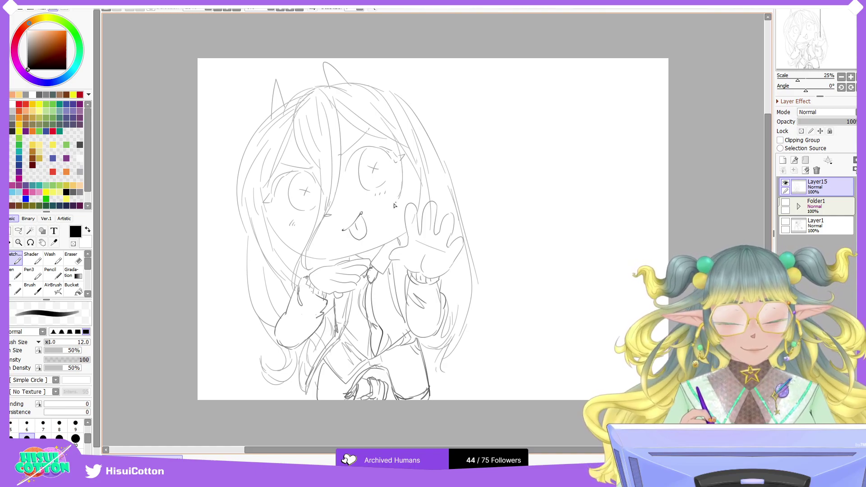
mouse_move(404, 149)
left_mouse_down()
mouse_move(403, 199)
mouse_move(398, 184)
mouse_move(386, 204)
left_mouse_up()
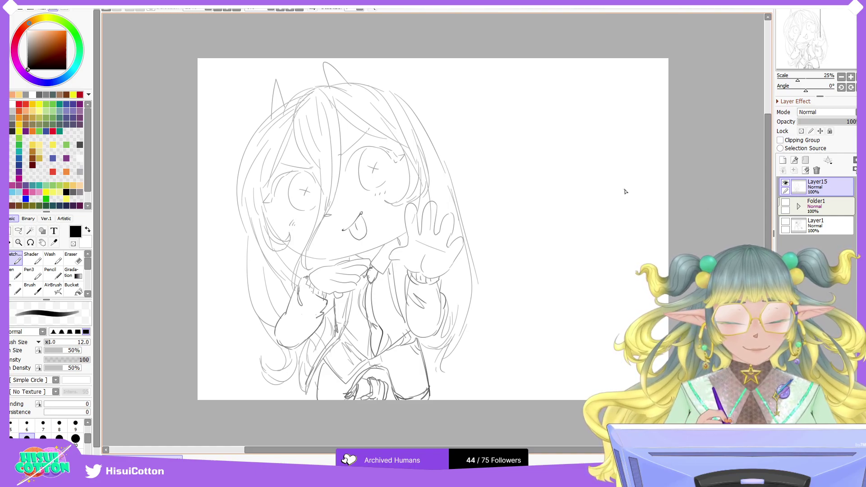
key("e")
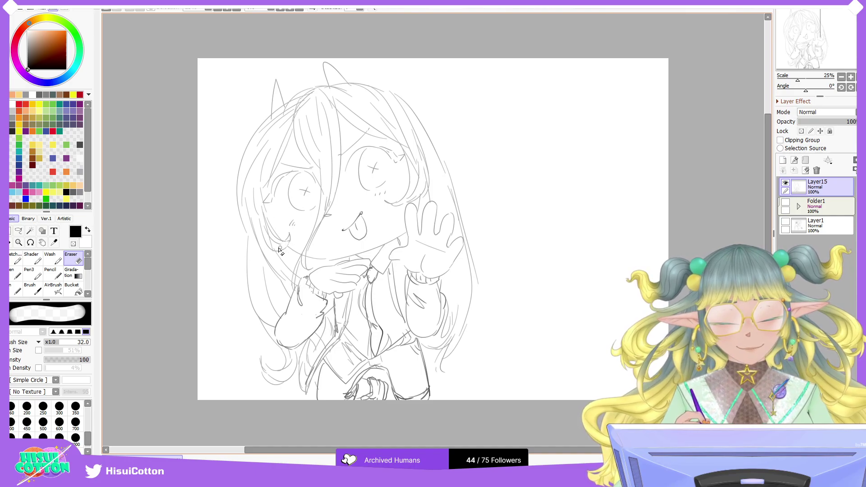
left_click(16, 259)
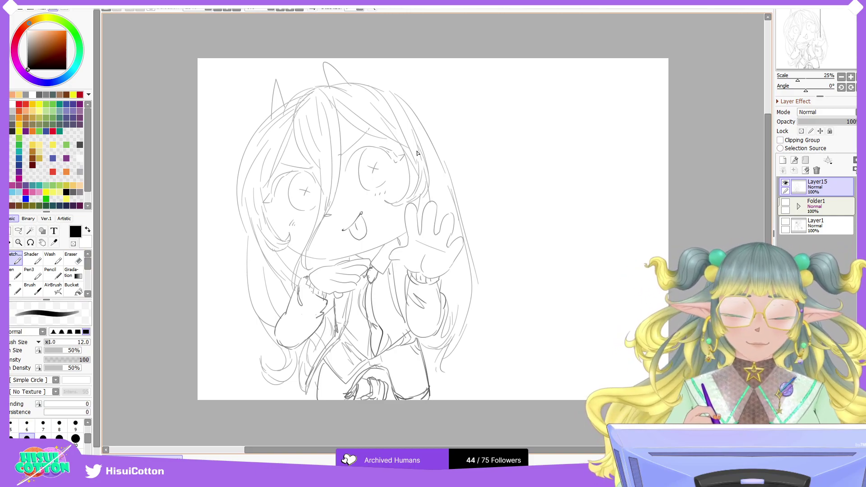
Step: Add a new layer above the figure sketch and try a long curved outline beside the head
key("ctrl+shift+n")
mouse_move(434, 71)
left_mouse_down()
mouse_move(500, 82)
mouse_move(618, 81)
left_mouse_up()
key("ctrl+z")
mouse_move(405, 105)
left_mouse_down()
mouse_move(420, 80)
mouse_move(550, 83)
left_mouse_up()
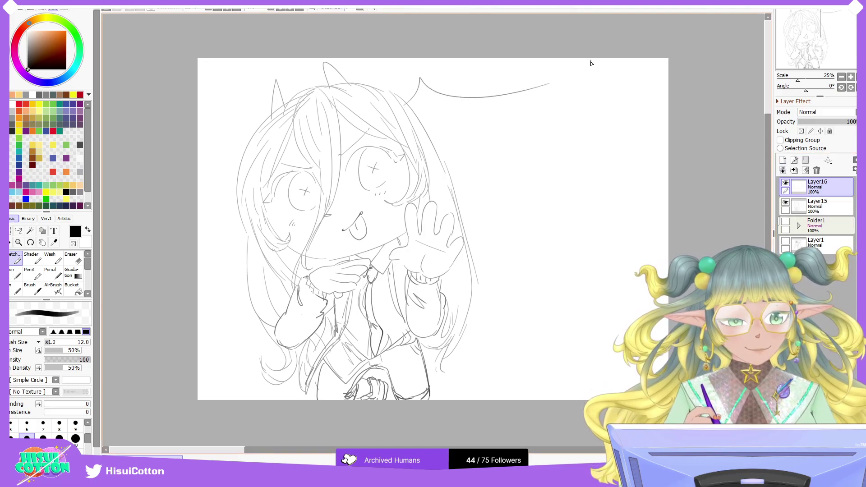
key("ctrl+z")
key("ctrl+z")
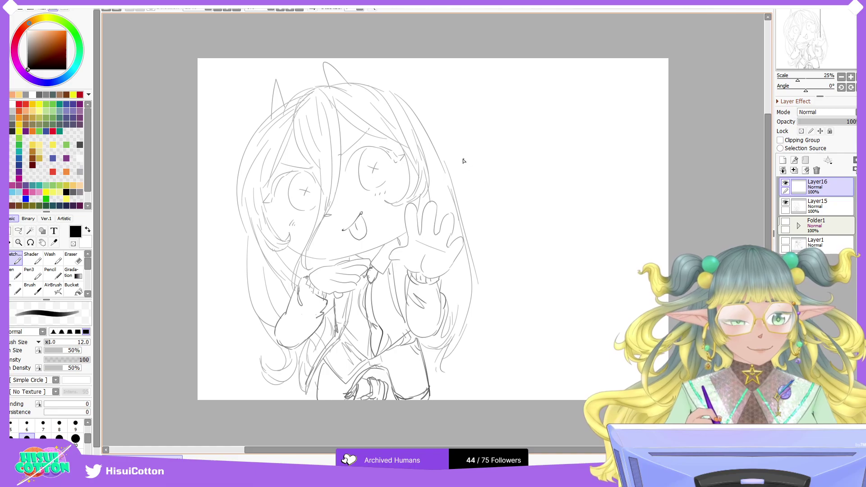
Step: Sketch the large rounded bubble letters "POW" in the empty space beside the figure
mouse_move(444, 286)
left_mouse_down()
mouse_move(412, 135)
mouse_move(487, 181)
left_mouse_up()
key("ctrl+z")
mouse_move(467, 210)
left_mouse_down()
mouse_move(435, 110)
mouse_move(502, 152)
left_mouse_up()
left_click_drag(470, 225, 494, 180)
key("ctrl+z")
mouse_move(522, 263)
left_mouse_down()
mouse_move(534, 160)
mouse_move(540, 239)
mouse_move(520, 191)
mouse_move(526, 216)
left_mouse_up()
mouse_move(531, 175)
left_mouse_down()
mouse_move(556, 184)
mouse_move(566, 212)
mouse_move(583, 142)
mouse_move(586, 156)
mouse_move(609, 171)
mouse_move(582, 201)
left_mouse_up()
key("ctrl+z")
mouse_move(610, 172)
left_mouse_down()
mouse_move(582, 227)
mouse_move(555, 244)
left_mouse_up()
Step: Sketch a bubble exclamation mark after "POW", then complete the P's inner opening and the O's lower outline
left_click_drag(629, 212, 628, 238)
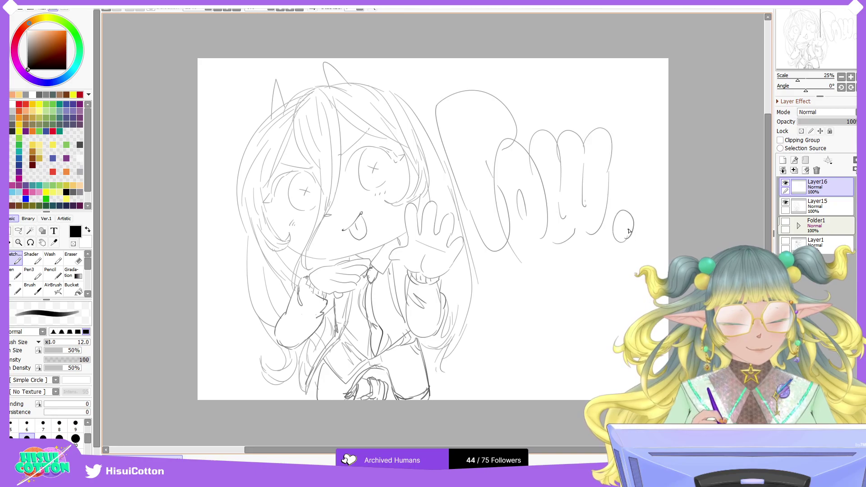
left_click_drag(620, 198, 653, 97)
left_click_drag(640, 157, 628, 198)
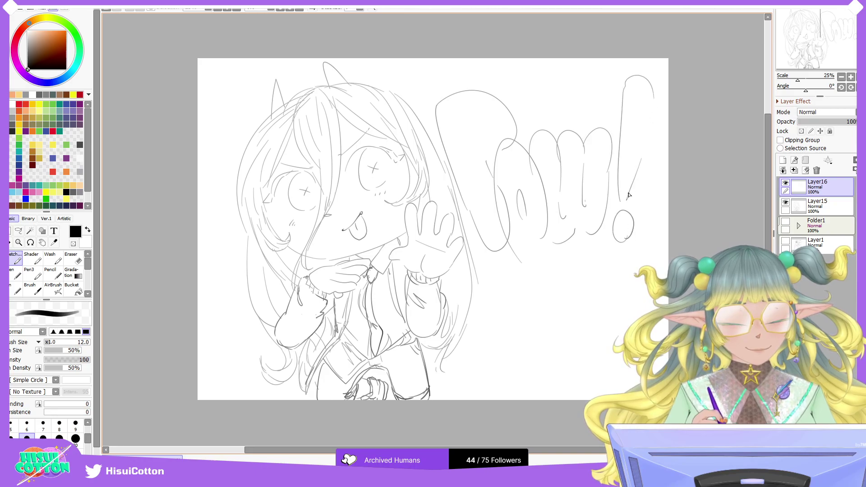
left_click_drag(469, 120, 478, 136)
key("ctrl+z")
left_click_drag(523, 260, 542, 244)
key("ctrl+z")
Step: Sketch the bubble letters "ER" on a second line below "POW", followed by another exclamation mark
mouse_move(497, 275)
left_mouse_down()
mouse_move(510, 350)
mouse_move(548, 271)
mouse_move(518, 299)
mouse_move(530, 310)
left_mouse_up()
key("ctrl+z")
mouse_move(545, 270)
left_mouse_down()
mouse_move(528, 294)
mouse_move(547, 300)
mouse_move(532, 321)
mouse_move(557, 337)
mouse_move(520, 351)
mouse_move(557, 287)
mouse_move(594, 276)
left_mouse_up()
key("ctrl+z")
mouse_move(567, 361)
left_mouse_down()
mouse_move(567, 257)
mouse_move(588, 291)
mouse_move(590, 319)
mouse_move(612, 326)
mouse_move(621, 320)
mouse_move(627, 332)
mouse_move(616, 360)
mouse_move(582, 362)
left_mouse_up()
key("ctrl+z")
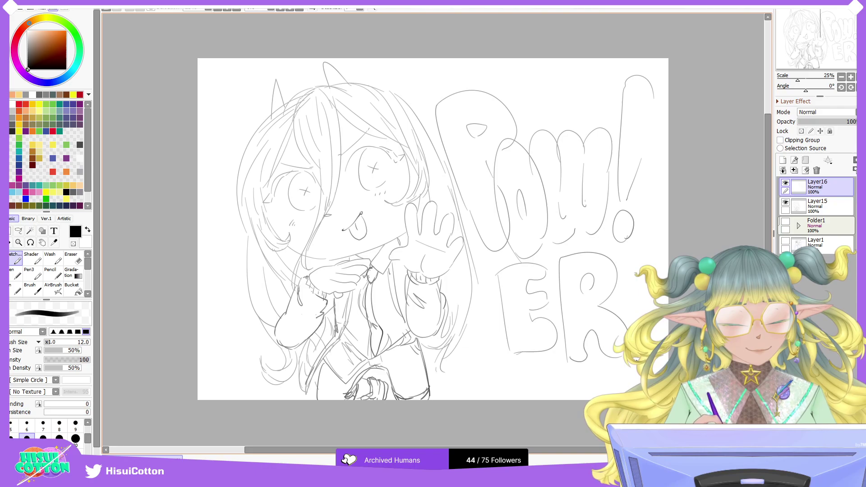
mouse_move(633, 325)
left_mouse_down()
mouse_move(655, 251)
mouse_move(640, 317)
mouse_move(643, 230)
mouse_move(638, 319)
left_mouse_up()
key("ctrl+z")
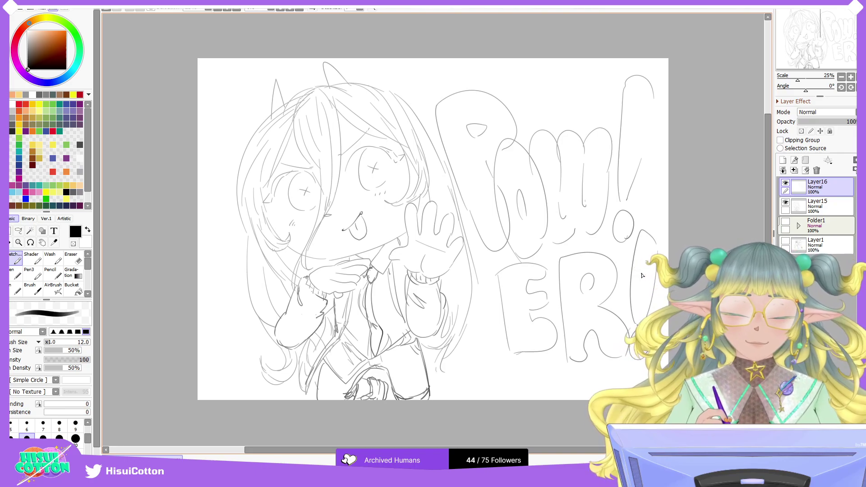
Step: Shift the figure and lettering layers together slightly left on the canvas, and merge them into one layer
left_click(827, 208)
key("ctrl+t")
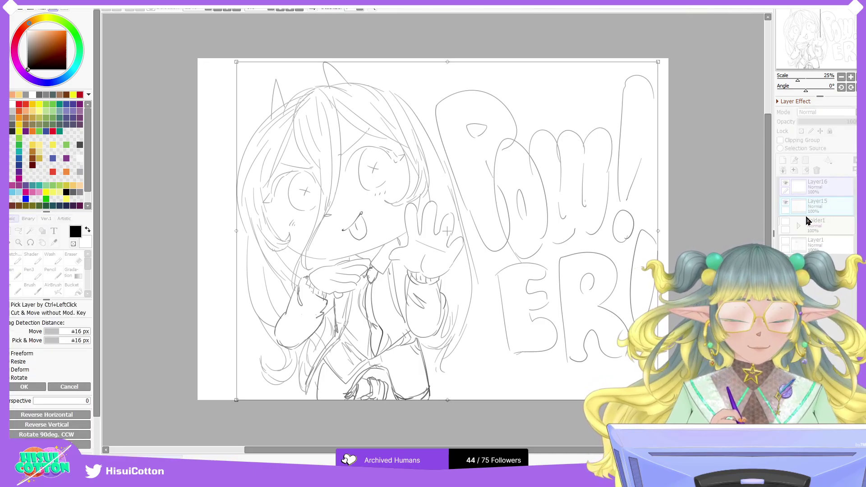
left_click_drag(512, 252, 495, 257)
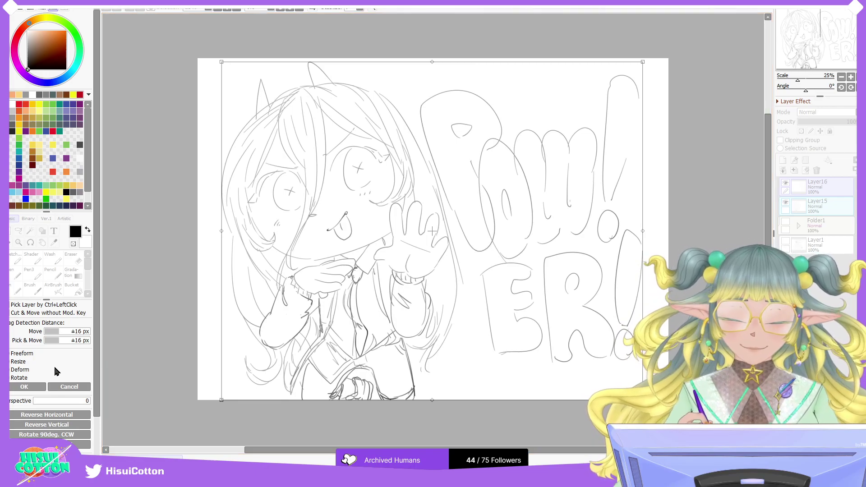
left_click(27, 386)
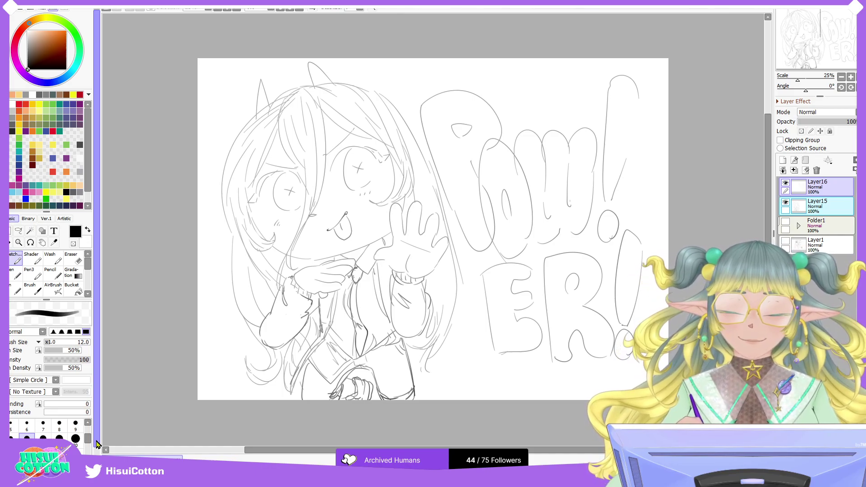
left_click(794, 170)
Step: Compare the merged sketch with the coloured drawing in Folder1 and with Layer1 by showing them alternately, ending on the sketch
left_click(785, 183)
left_click(784, 202)
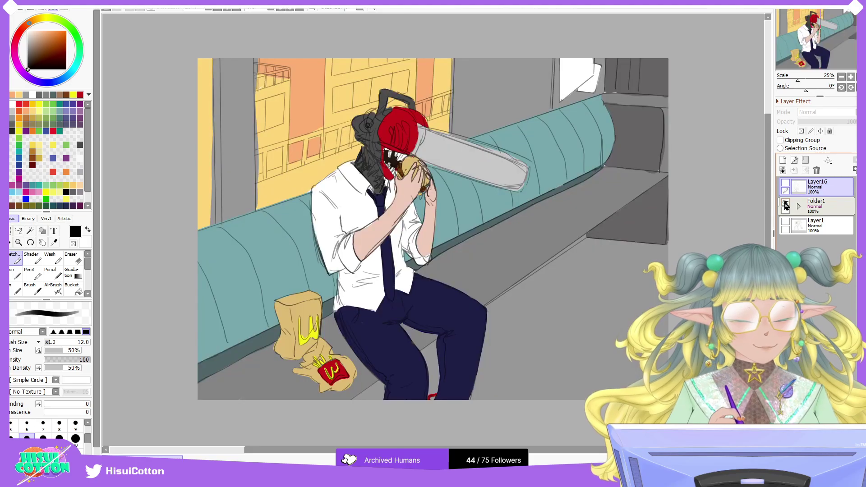
left_click(785, 203)
left_click(785, 222)
left_click(785, 222)
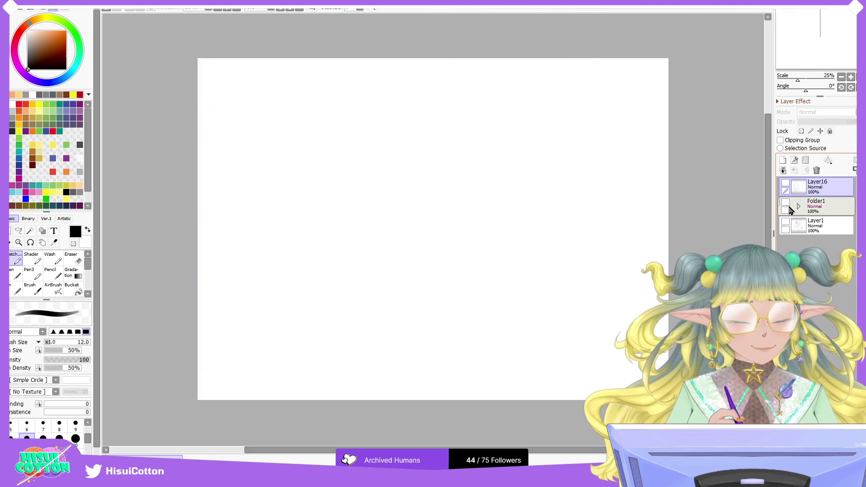
left_click(786, 203)
left_click(785, 204)
left_click(785, 183)
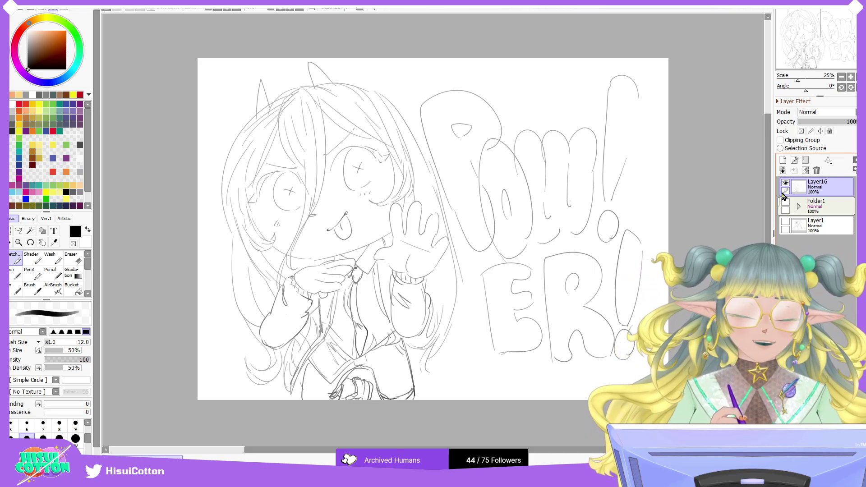
left_click(785, 182)
left_click(786, 203)
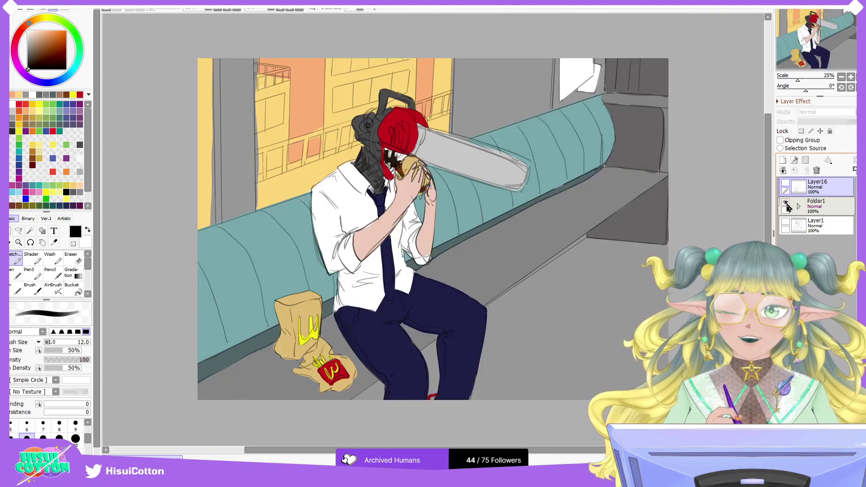
left_click(786, 204)
left_click(785, 183)
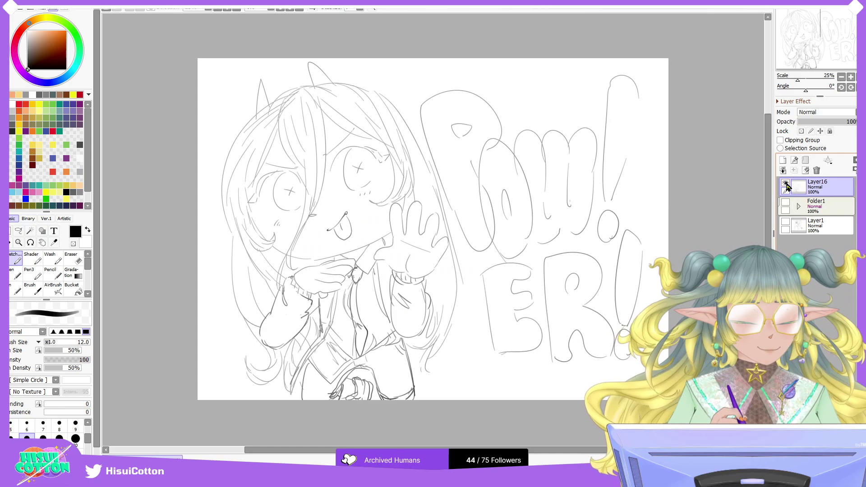
left_click(785, 183)
left_click(785, 203)
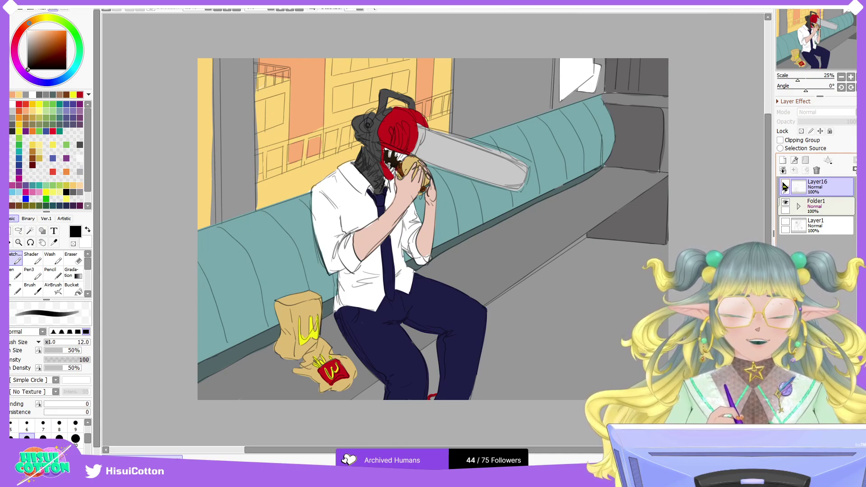
left_click(785, 202)
left_click(785, 183)
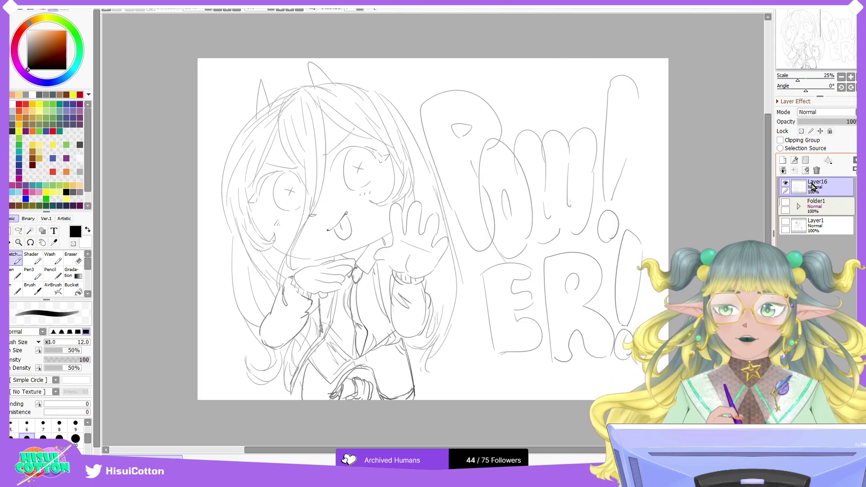